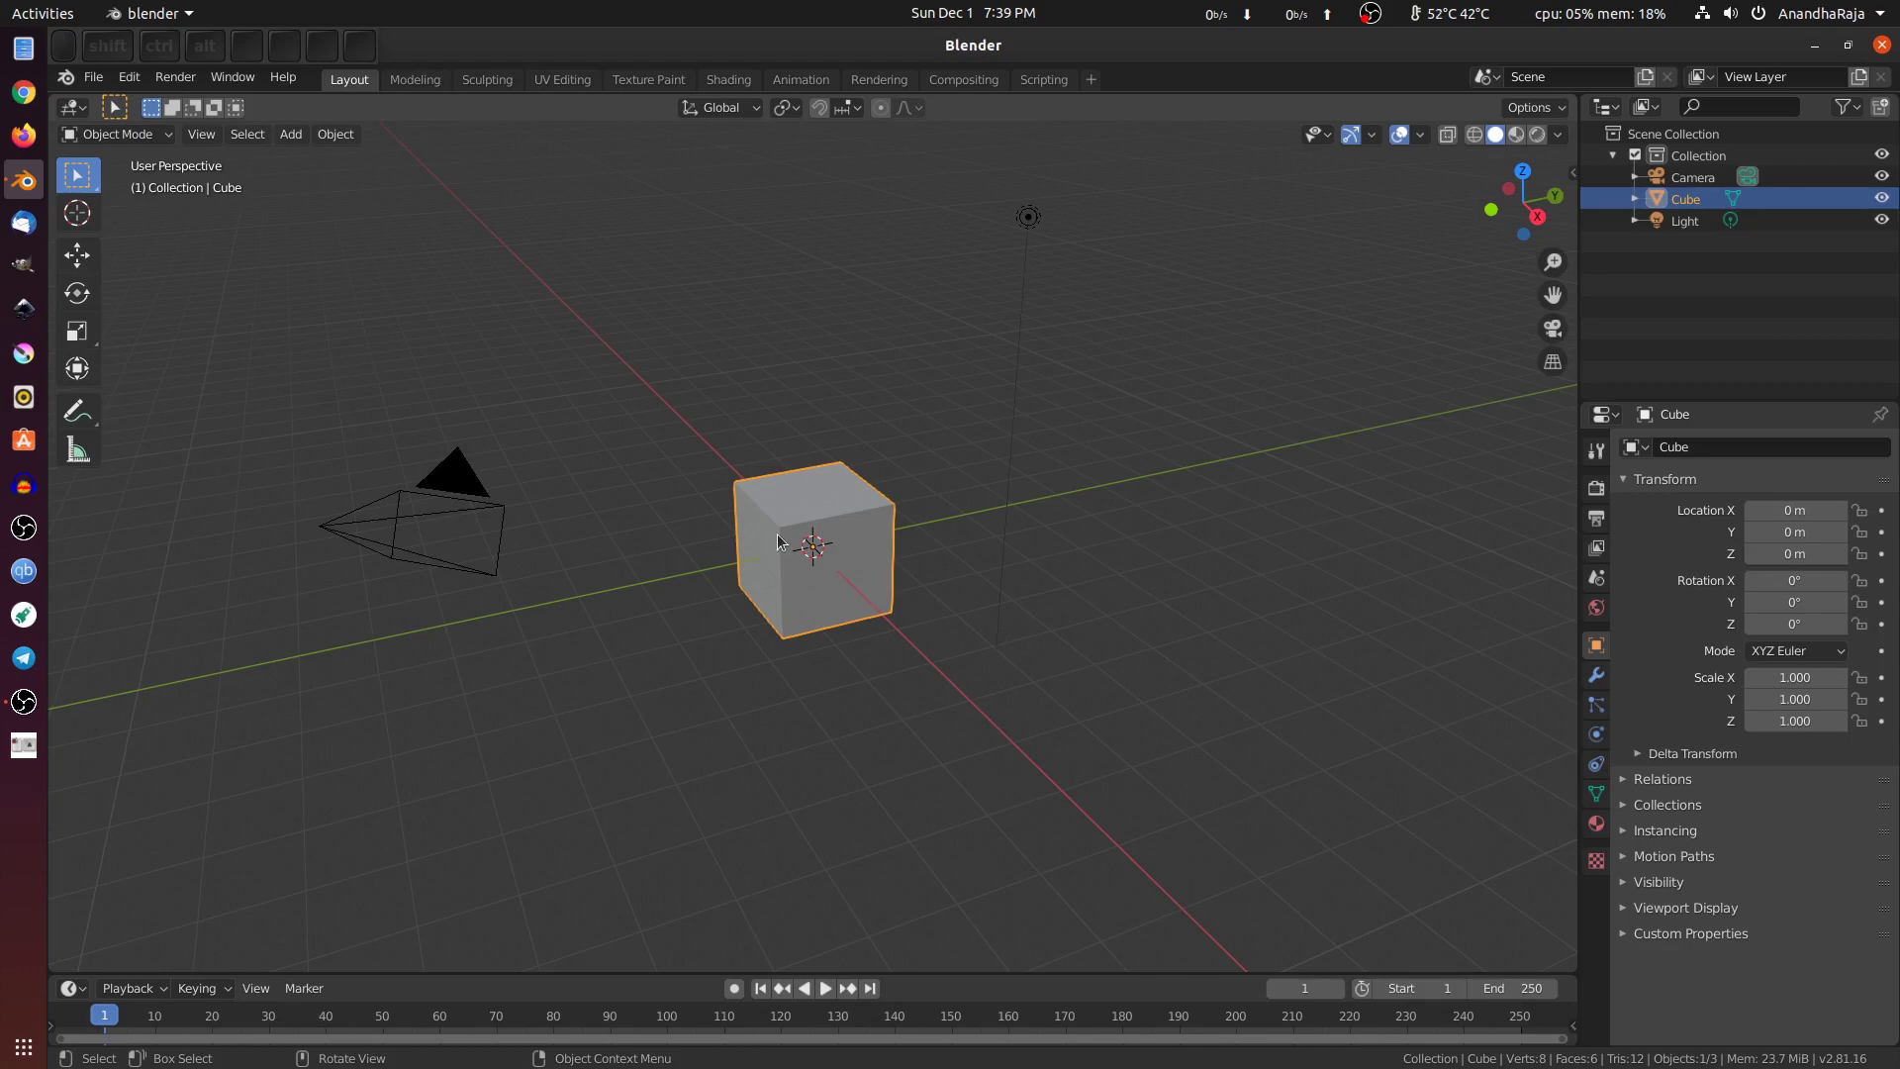
Step: Delete the default cube and add a monkey mesh in its place
key("Delete")
key("shift+a")
mouse_move(778, 540)
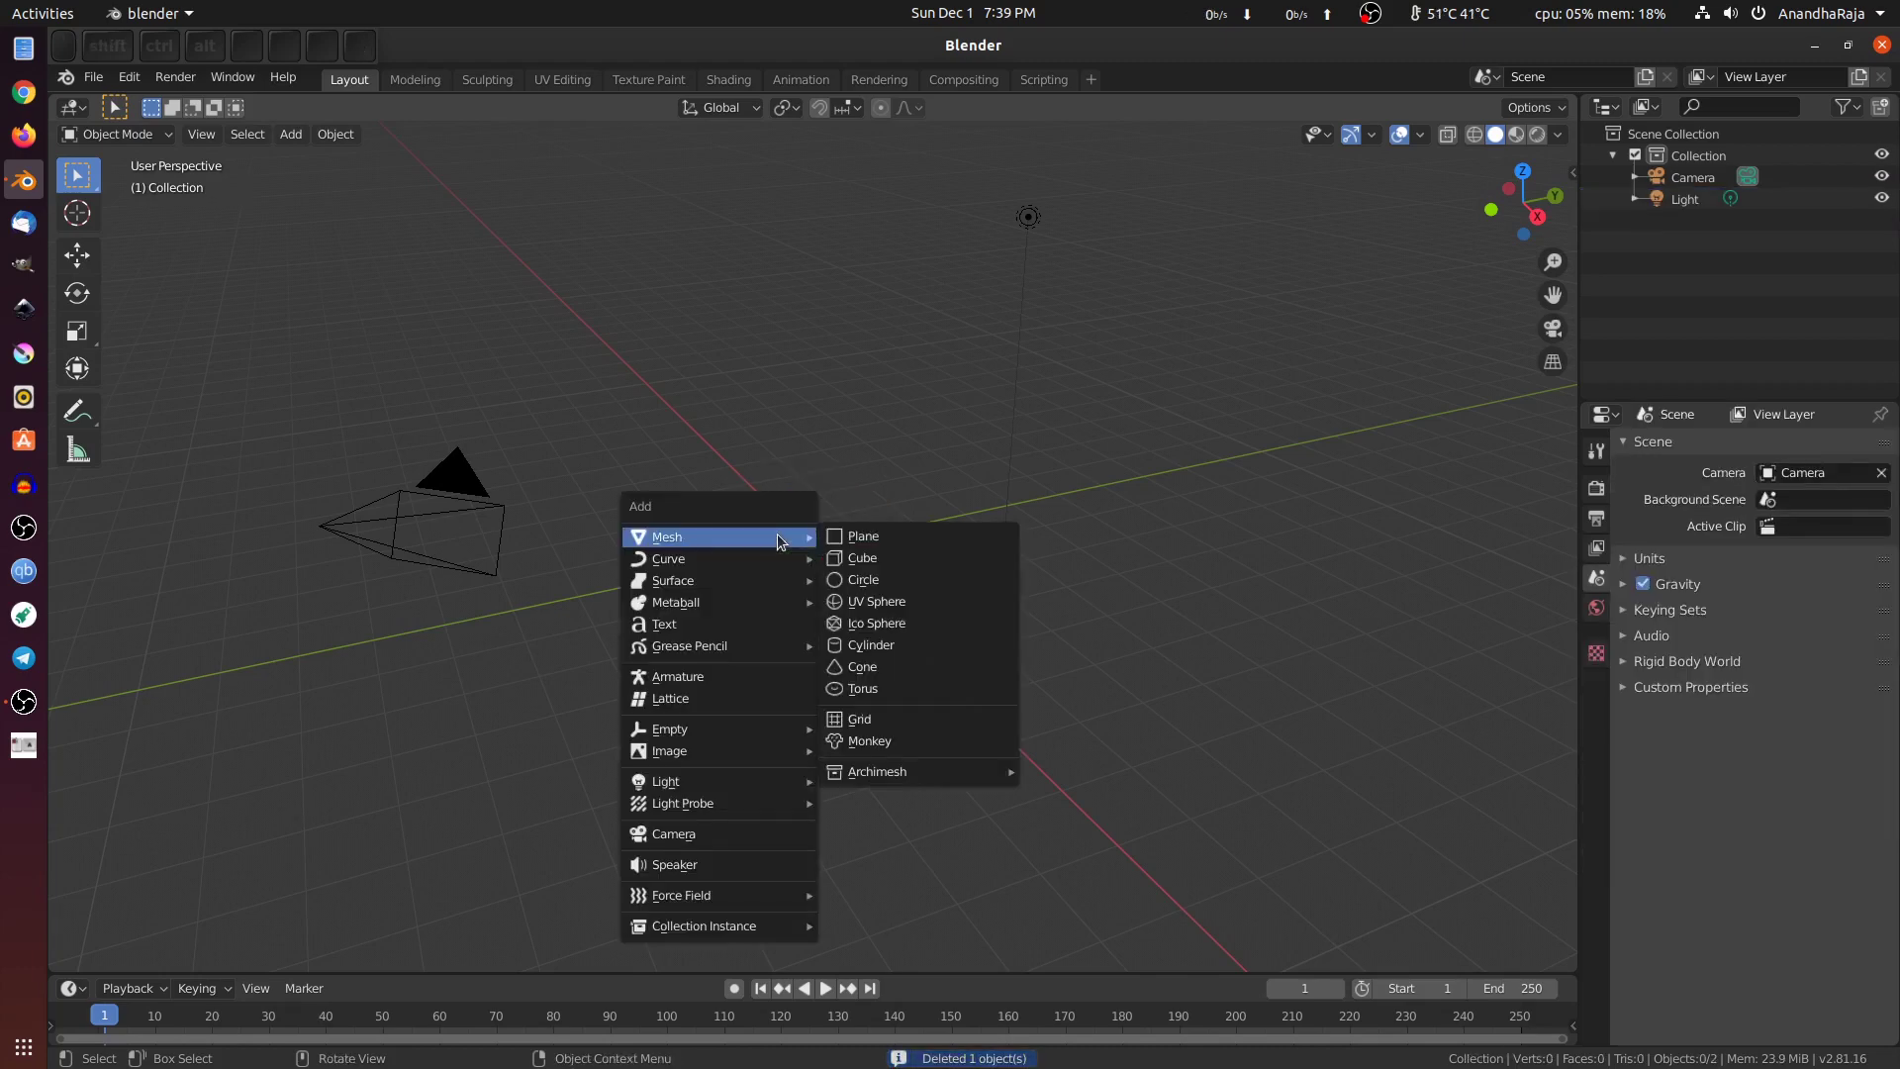
left_click(888, 742)
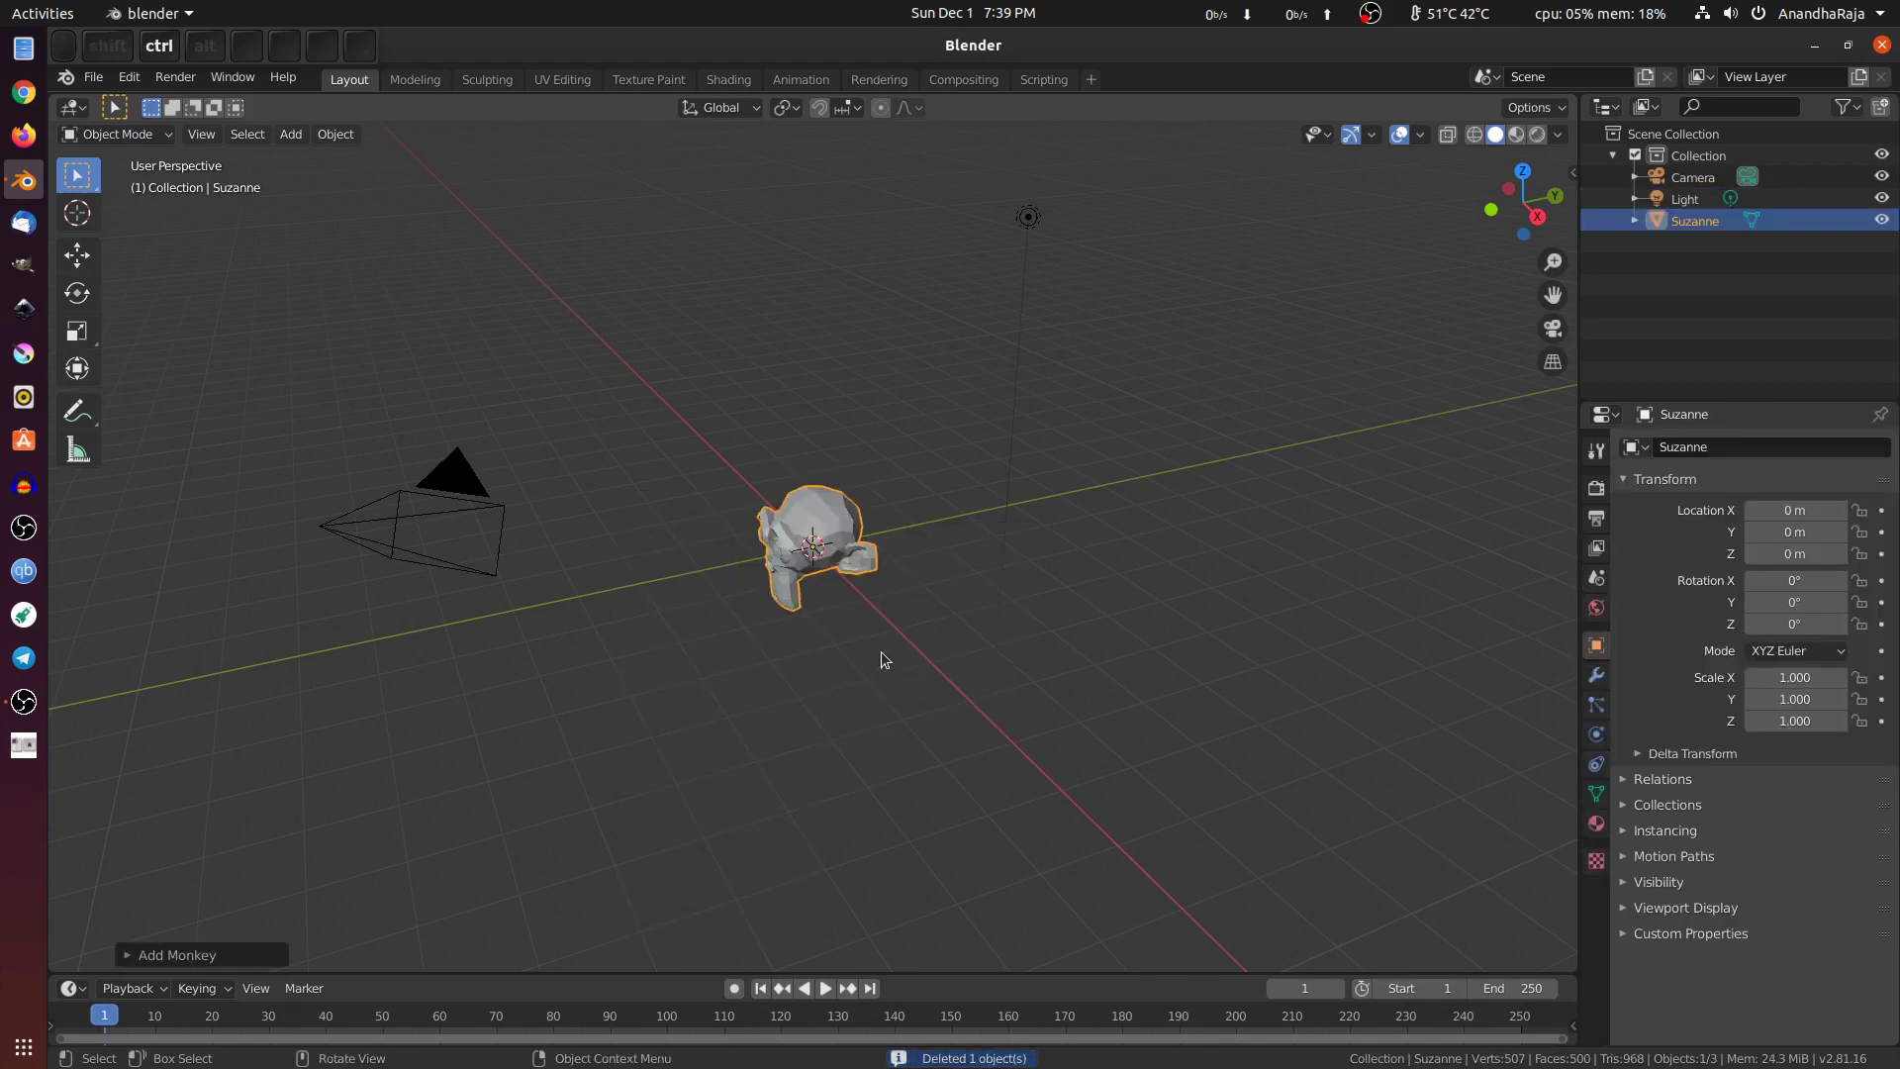
Step: Add a Subdivision Surface modifier to the monkey and shade it smooth
key("ctrl+1")
right_click(827, 544)
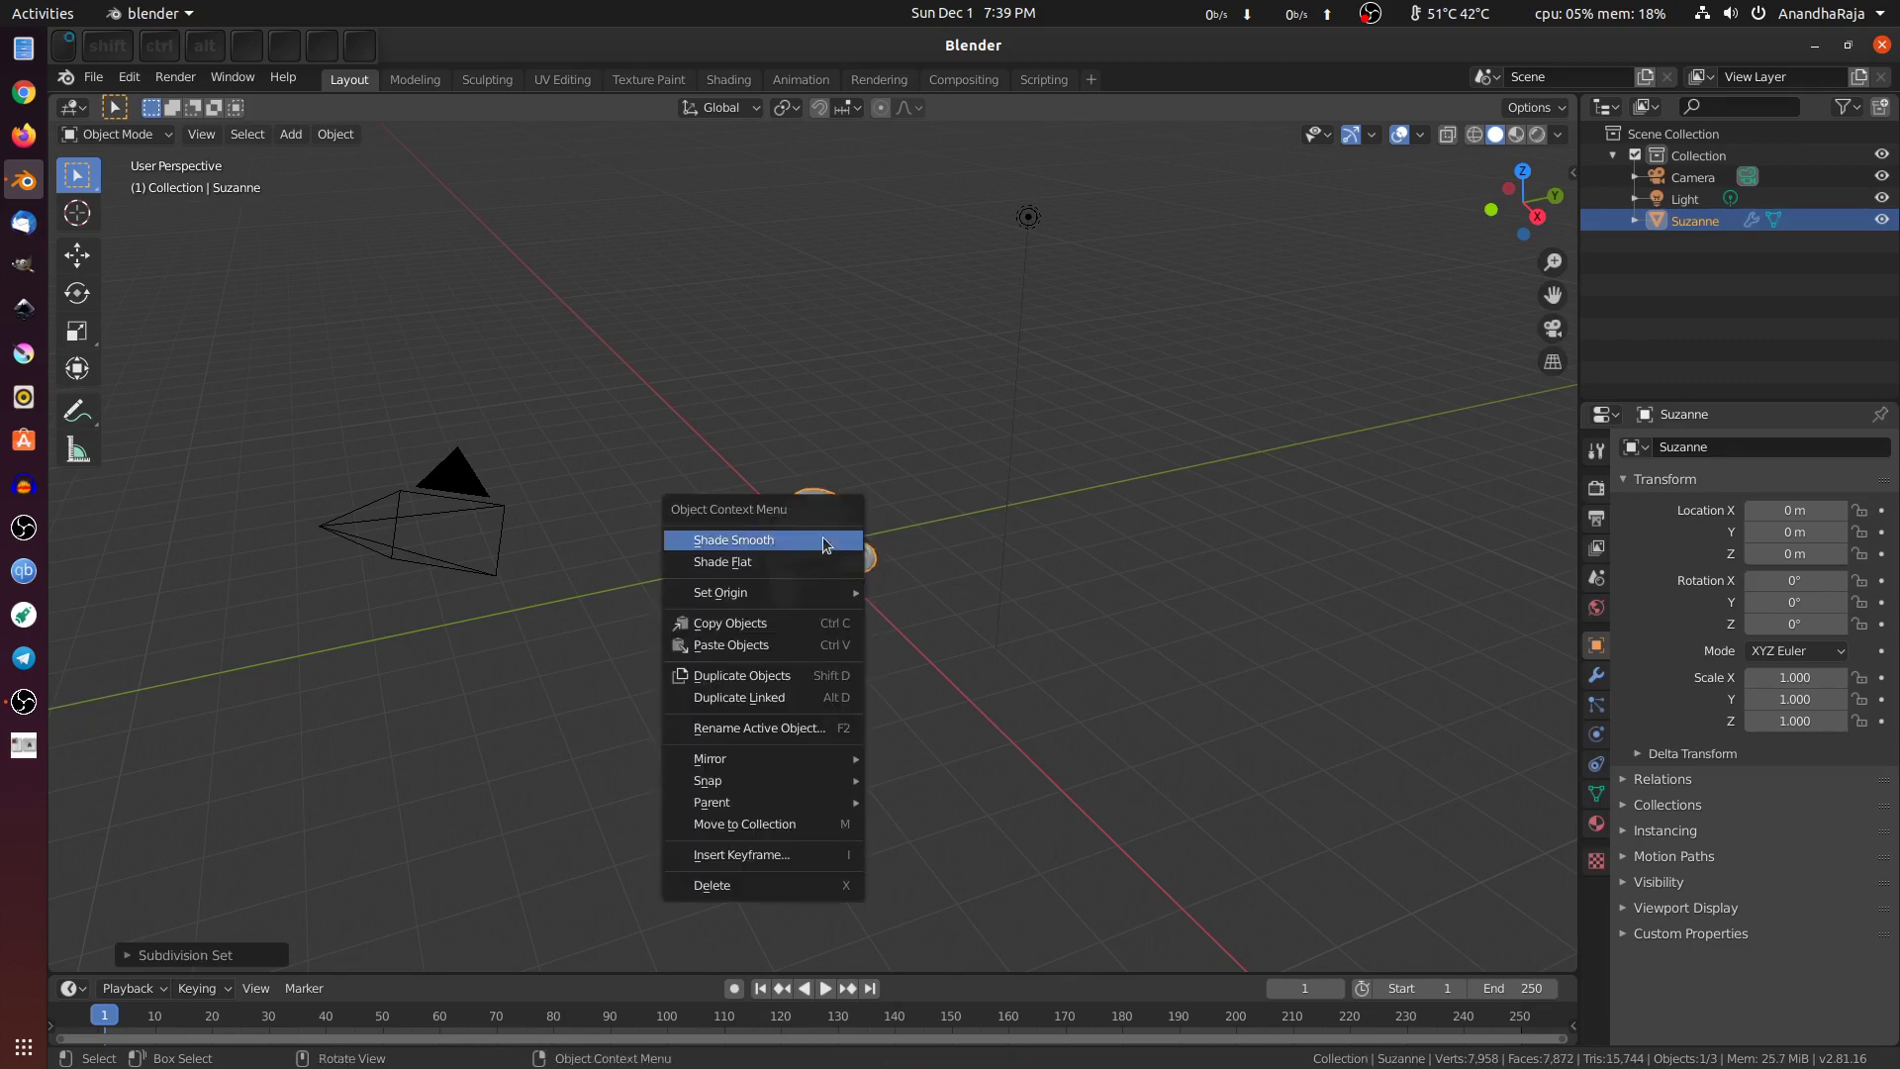
left_click(826, 544)
Step: Looking through the camera, move it closer to the monkey along its local Z axis and shift it to adjust the framing
middle_click_drag(752, 530, 768, 532)
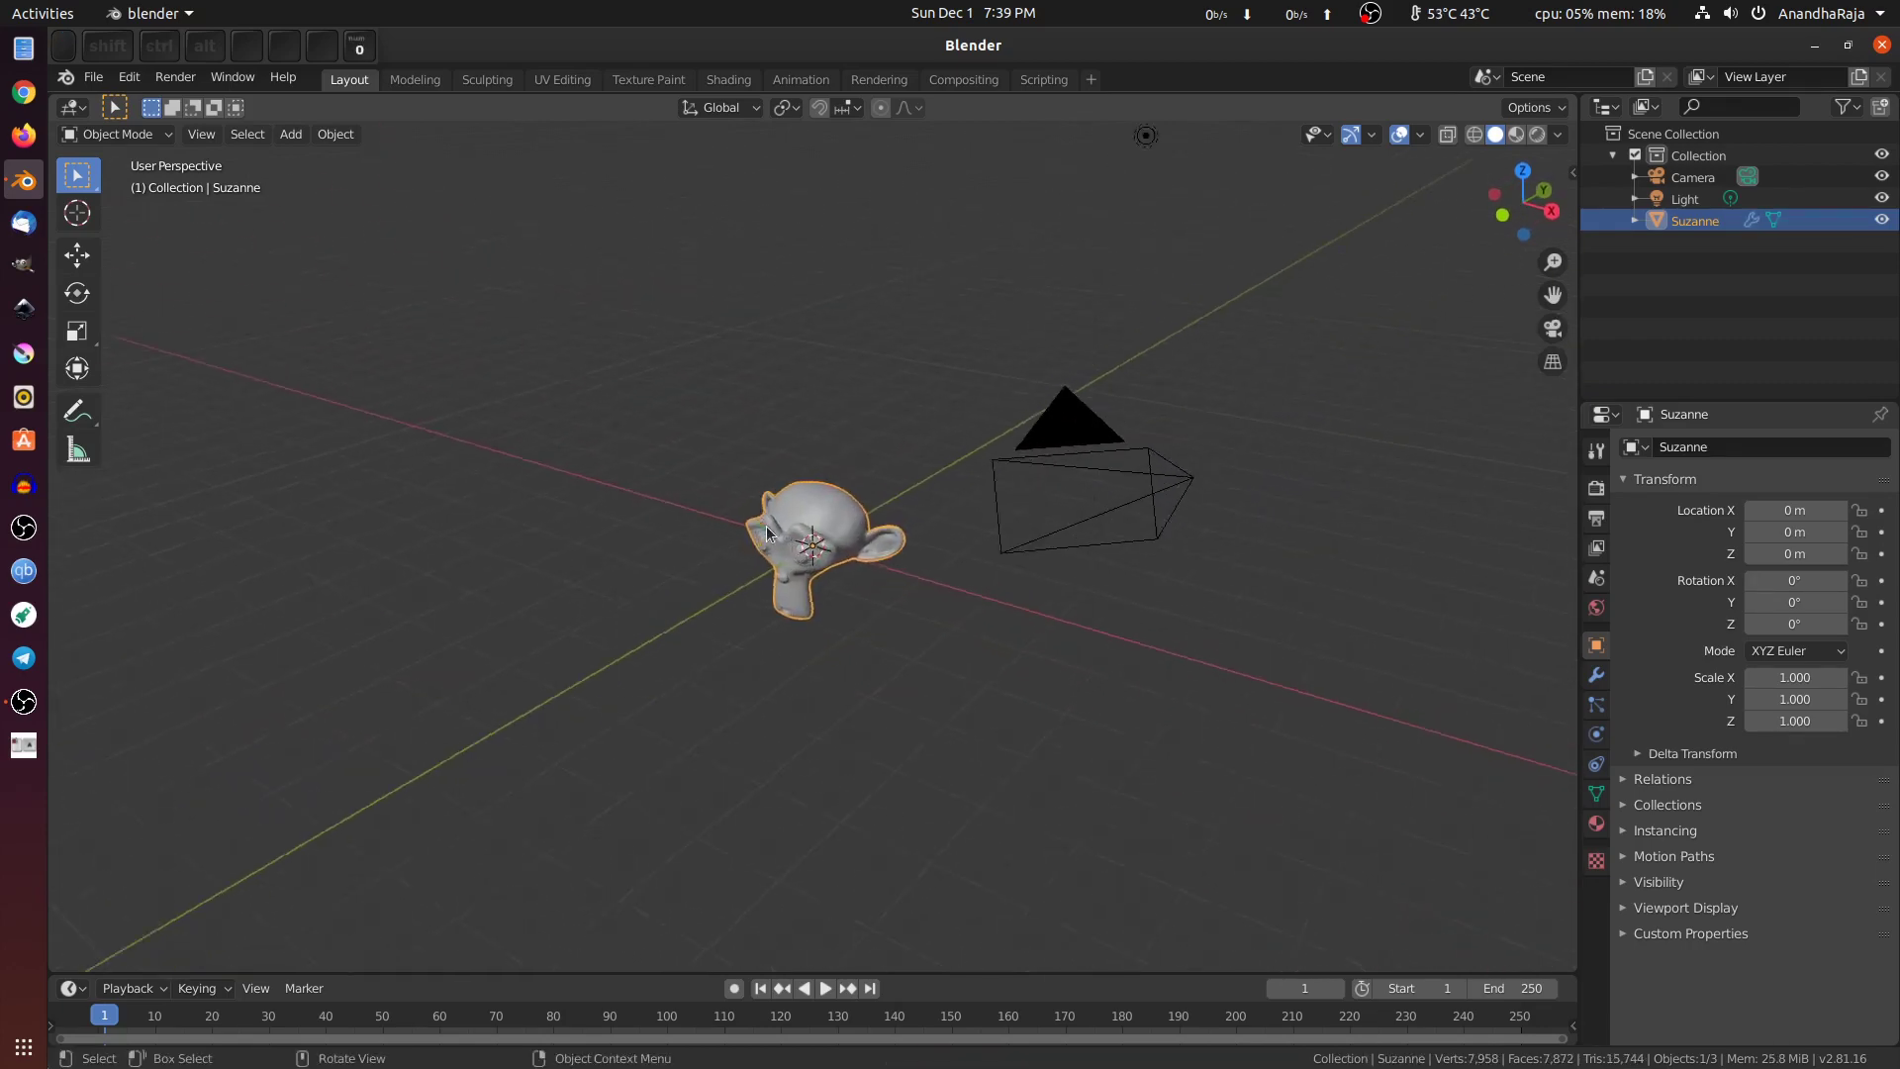
key("KP_0")
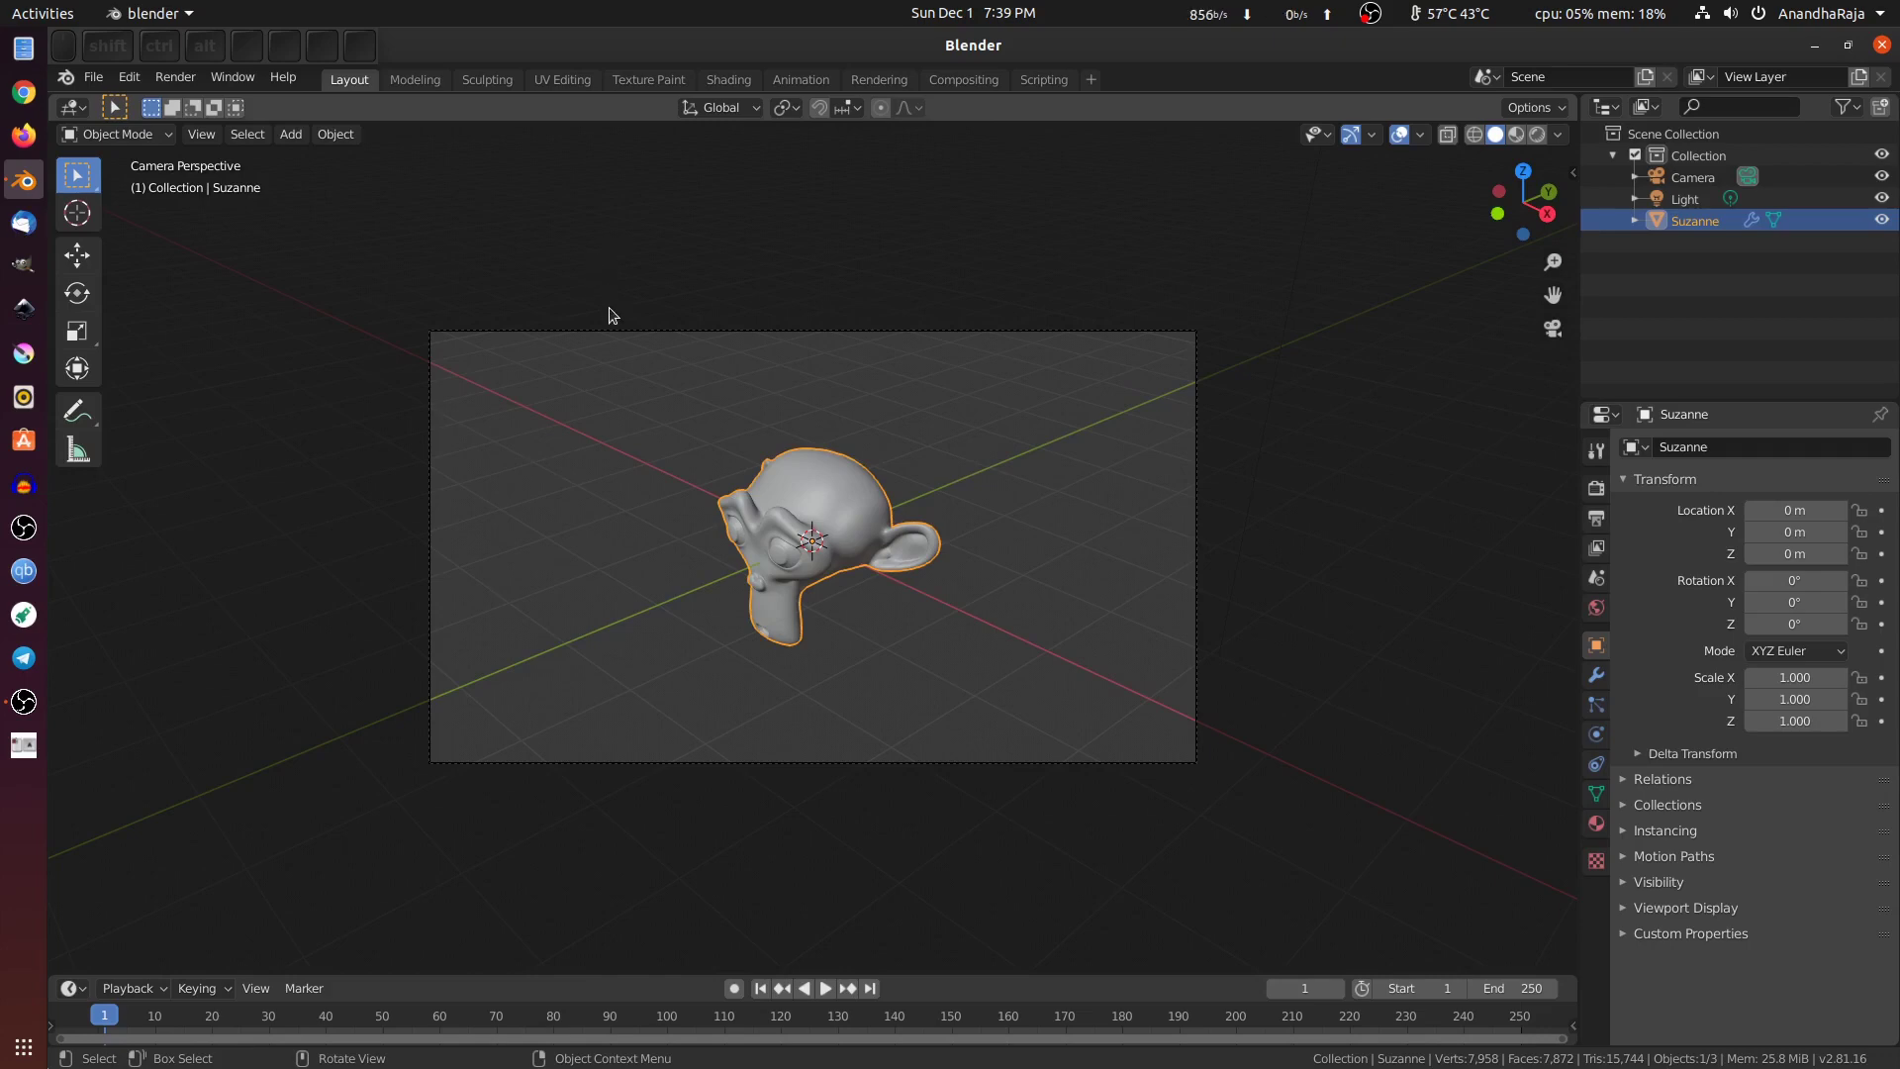
left_click(602, 331)
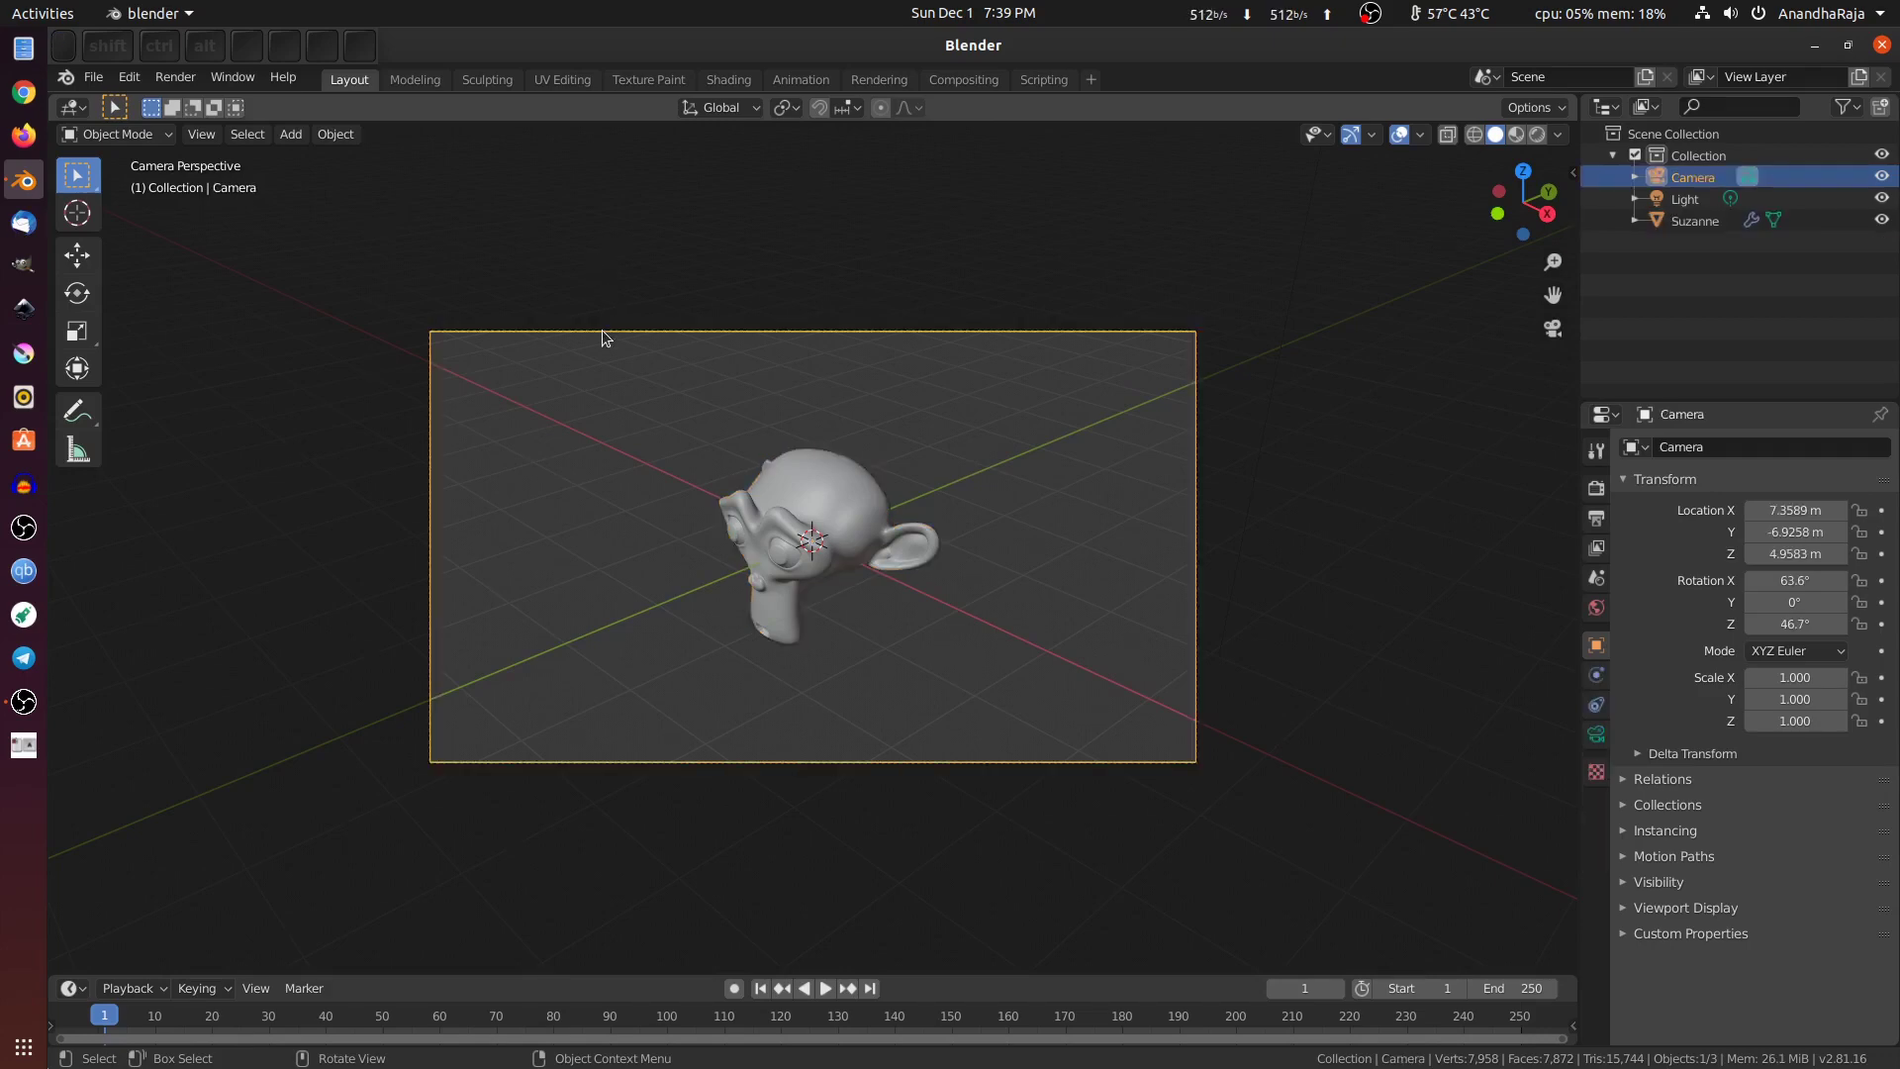
key("g")
key("z")
key("z")
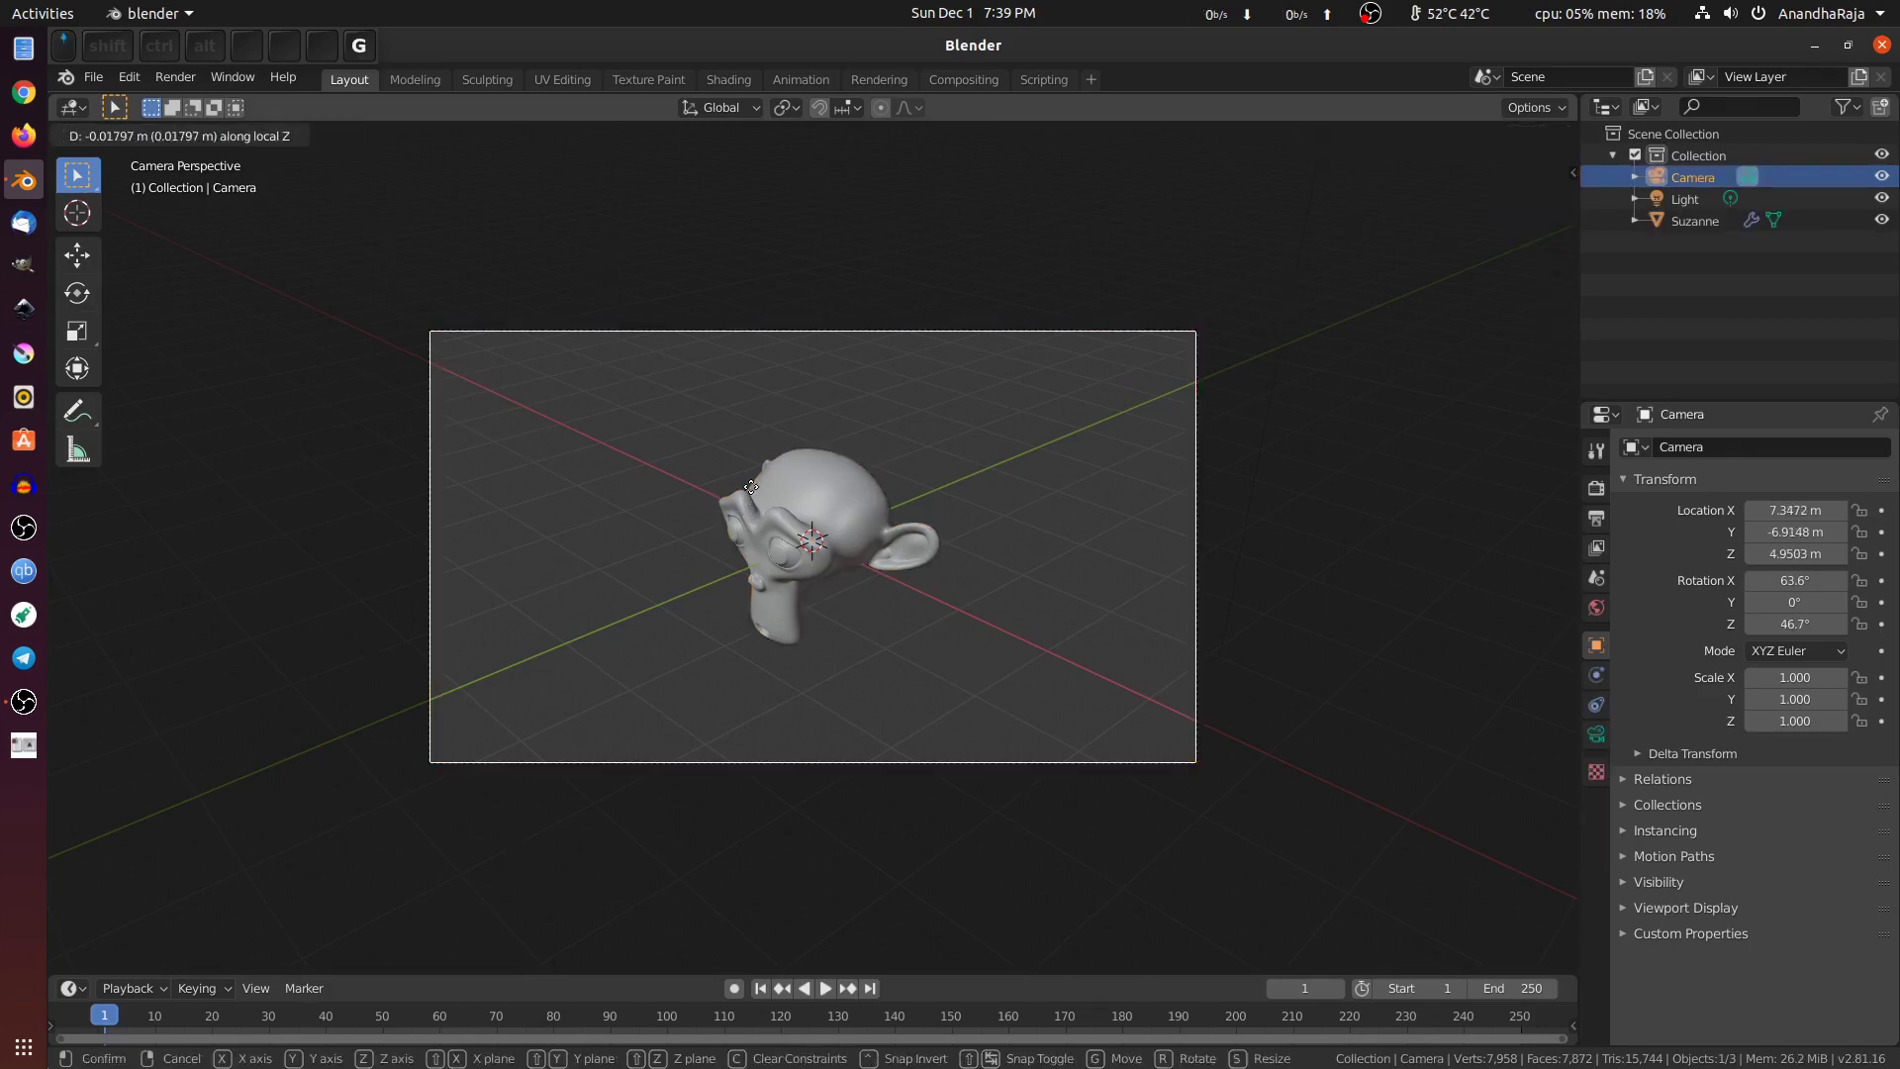
left_click(754, 327)
key("g")
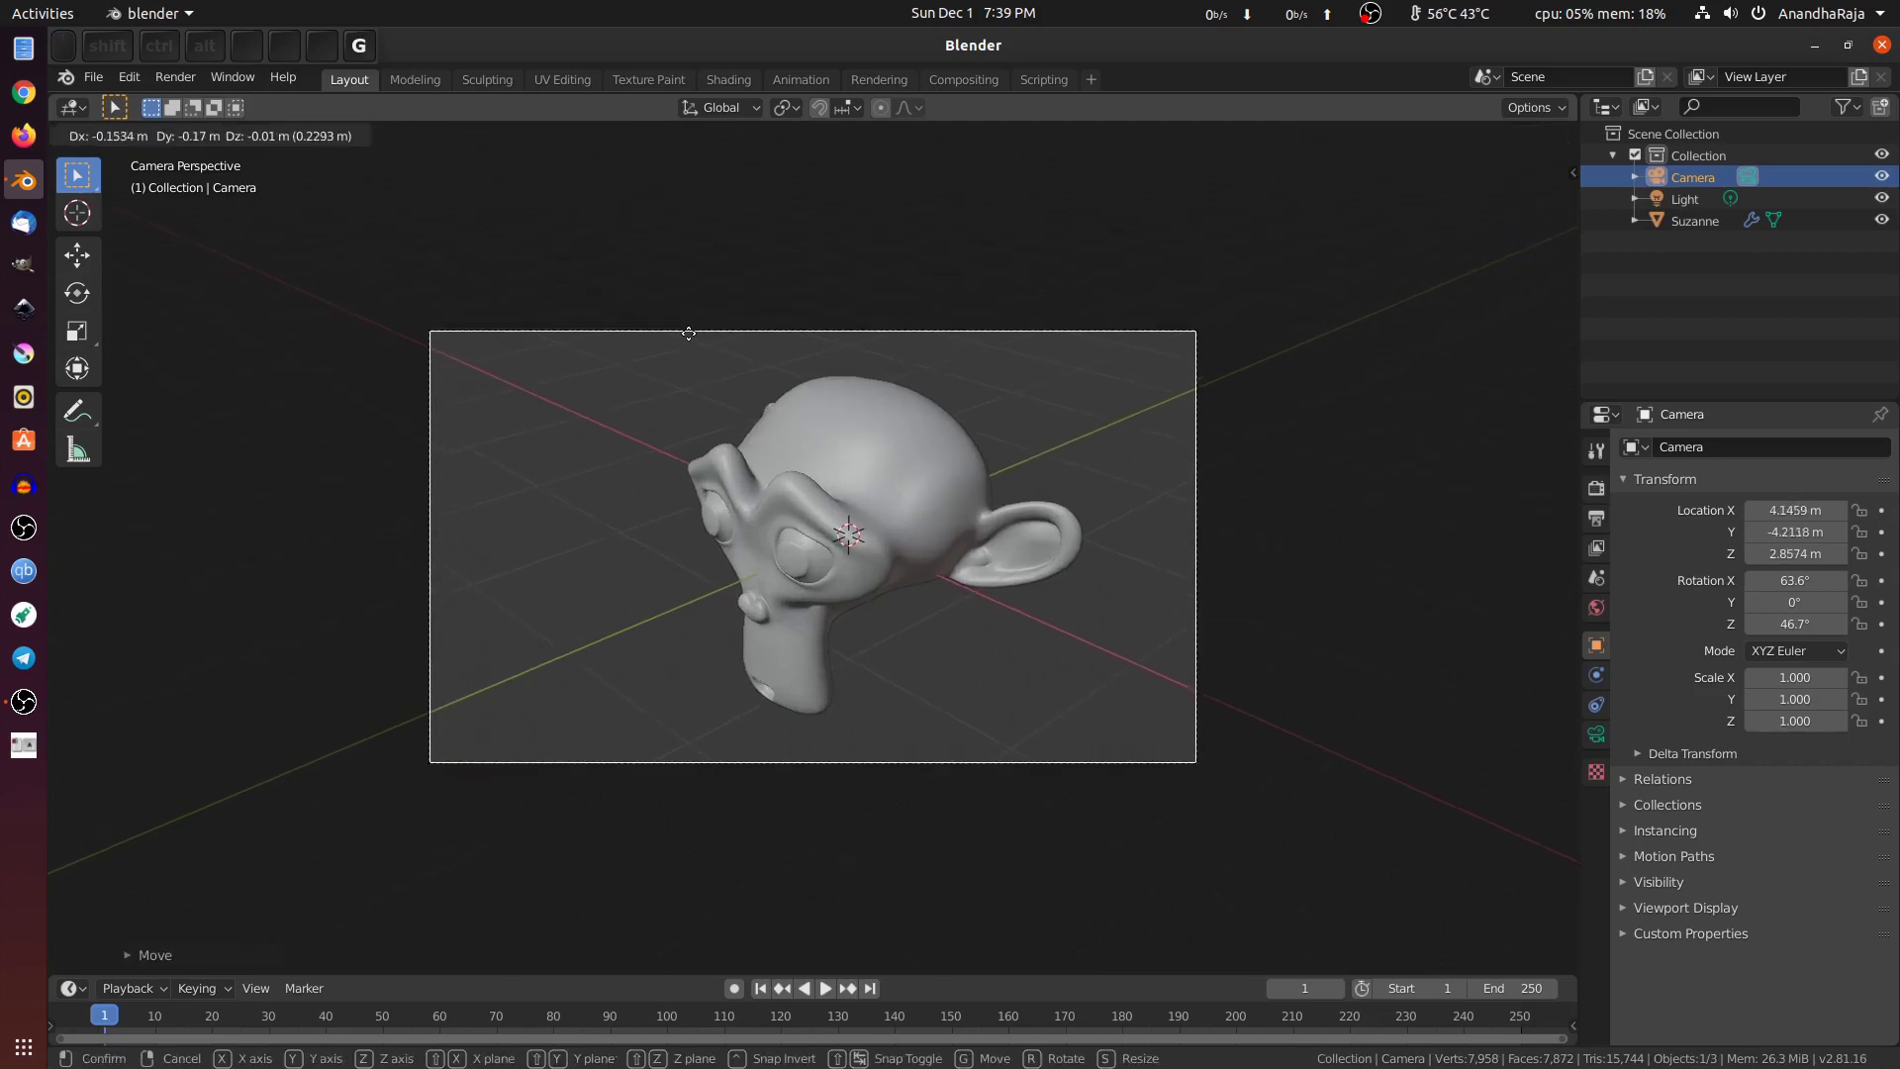
left_click(937, 578)
Step: Align the camera to a near-frontal view of the monkey and shift it to about X 1.48 m, Y -6.67 m, Z 0.70 m
middle_click_drag(936, 578, 1000, 540)
key("ctrl+alt+KP_0")
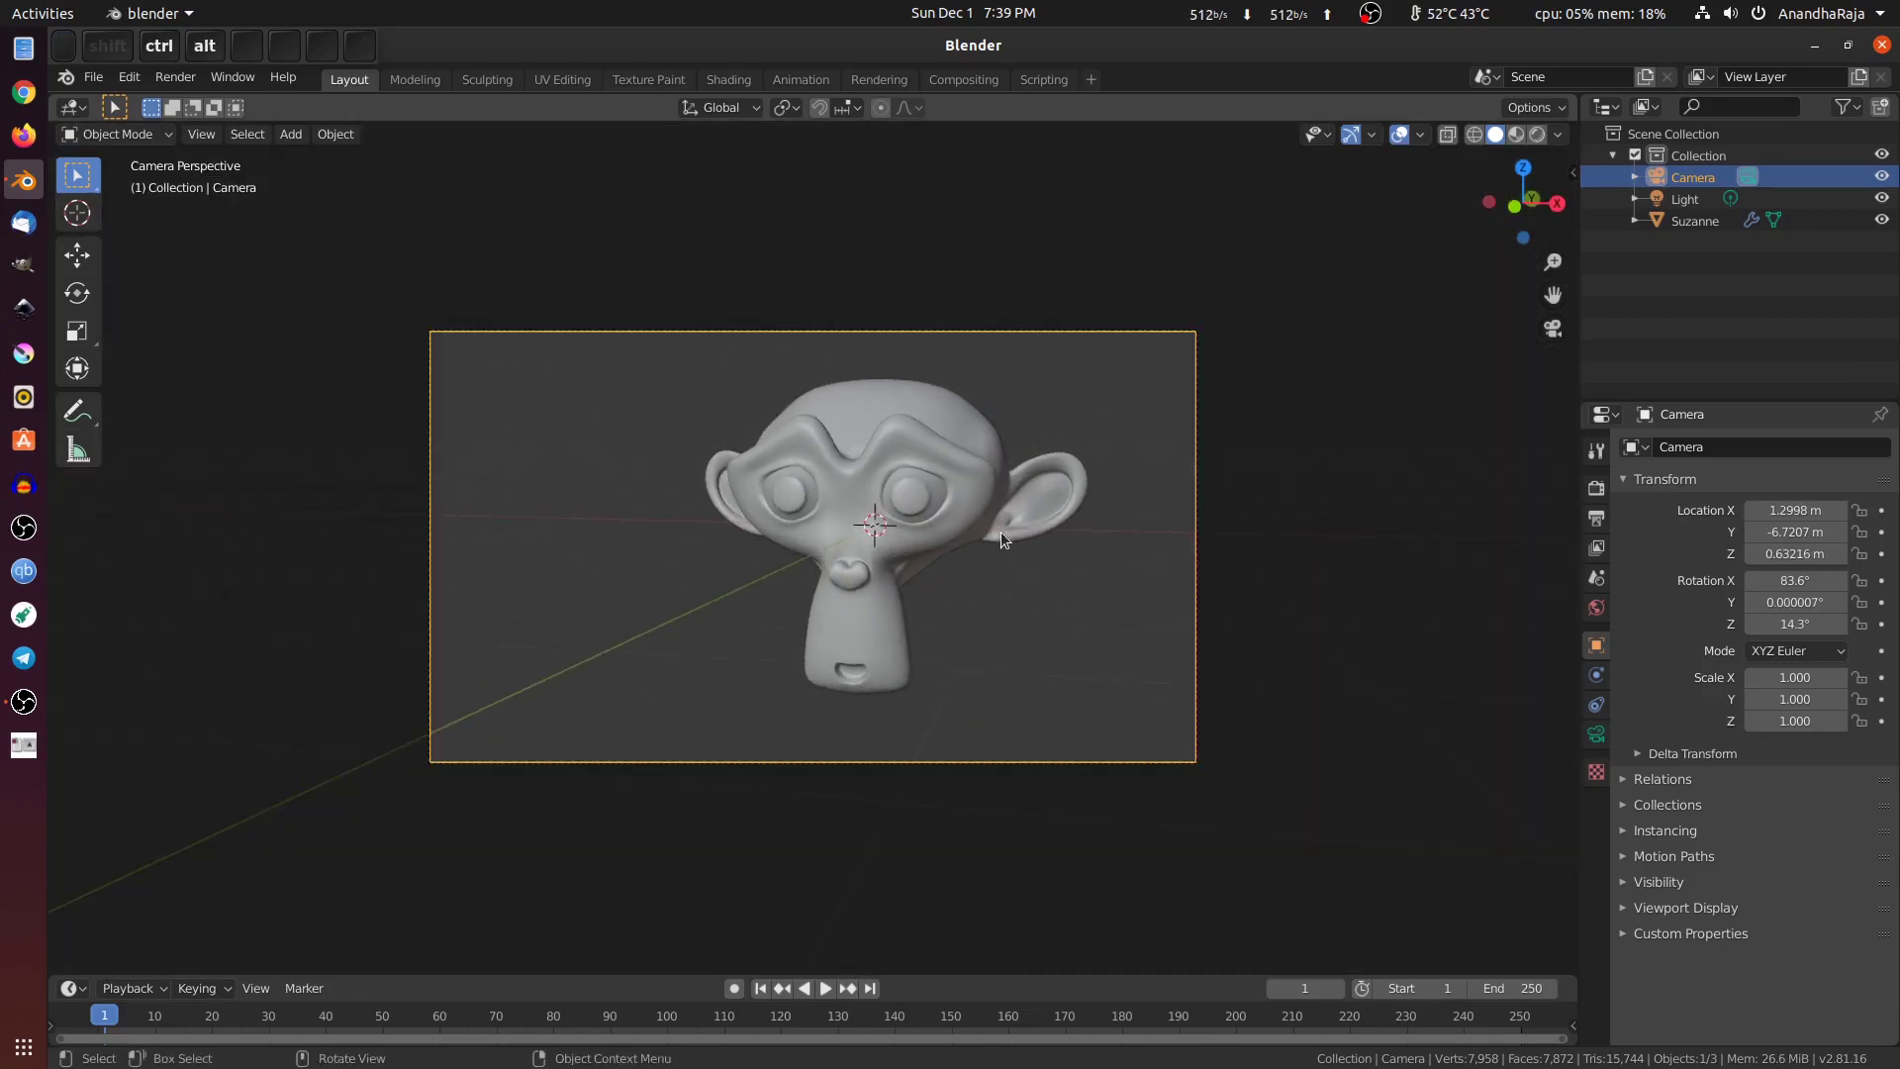
left_click(972, 329)
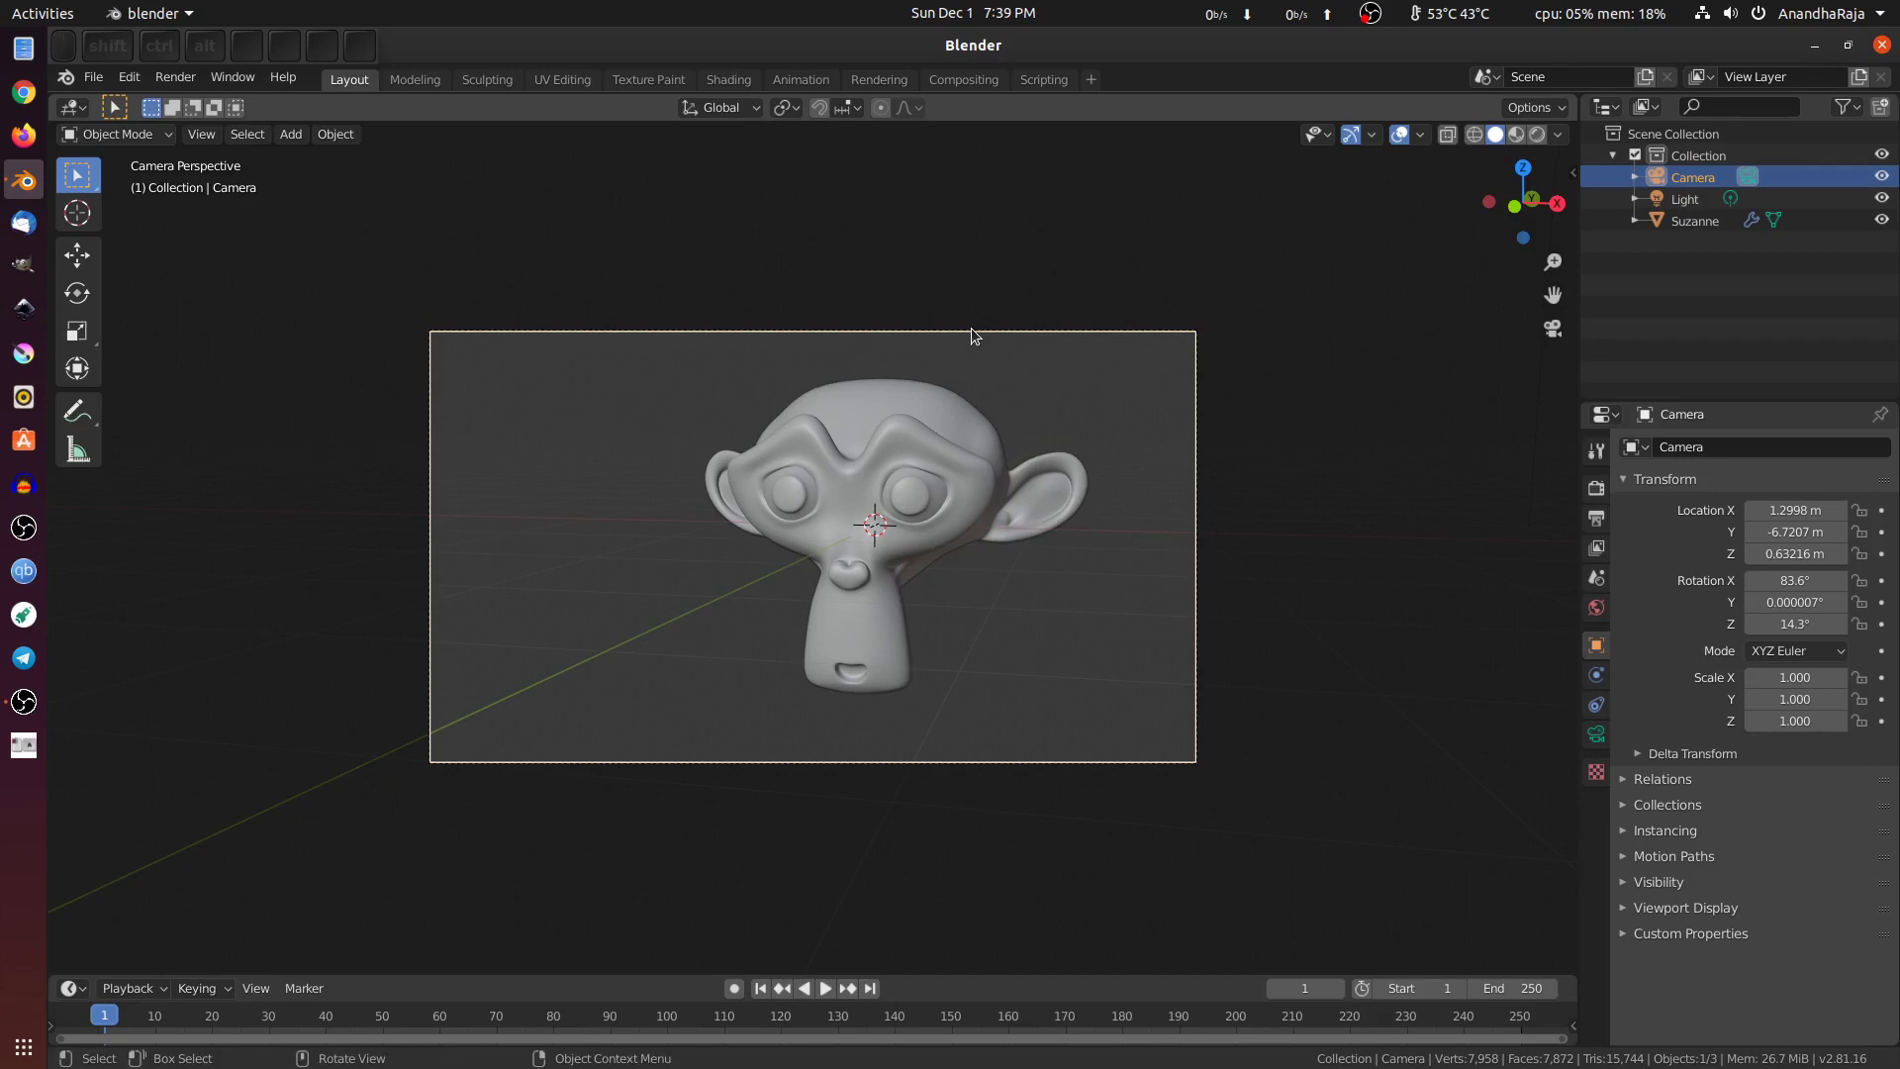
key("g")
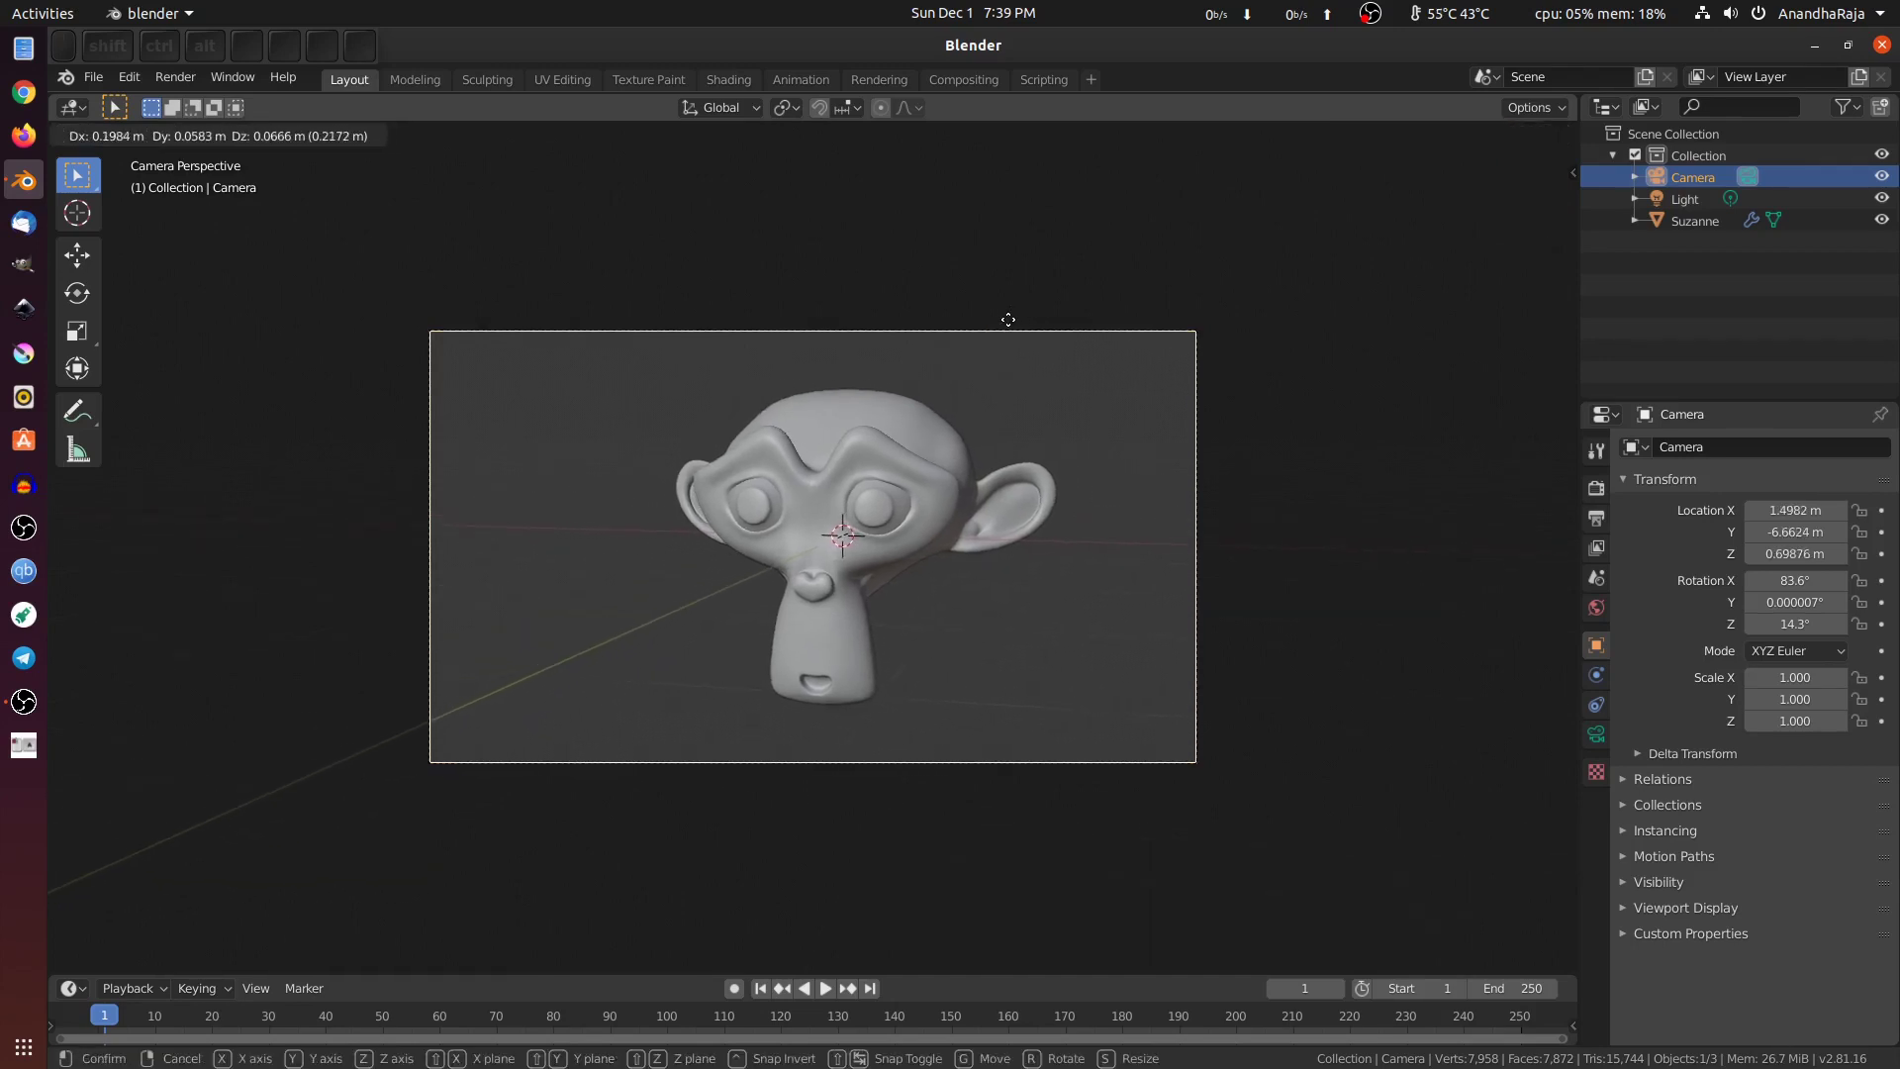
left_click(1008, 320)
Step: Add a second camera and move it in the front view to about X 4.56 m, Z 2.66 m
middle_click_drag(1139, 509, 946, 500)
key("shift+a")
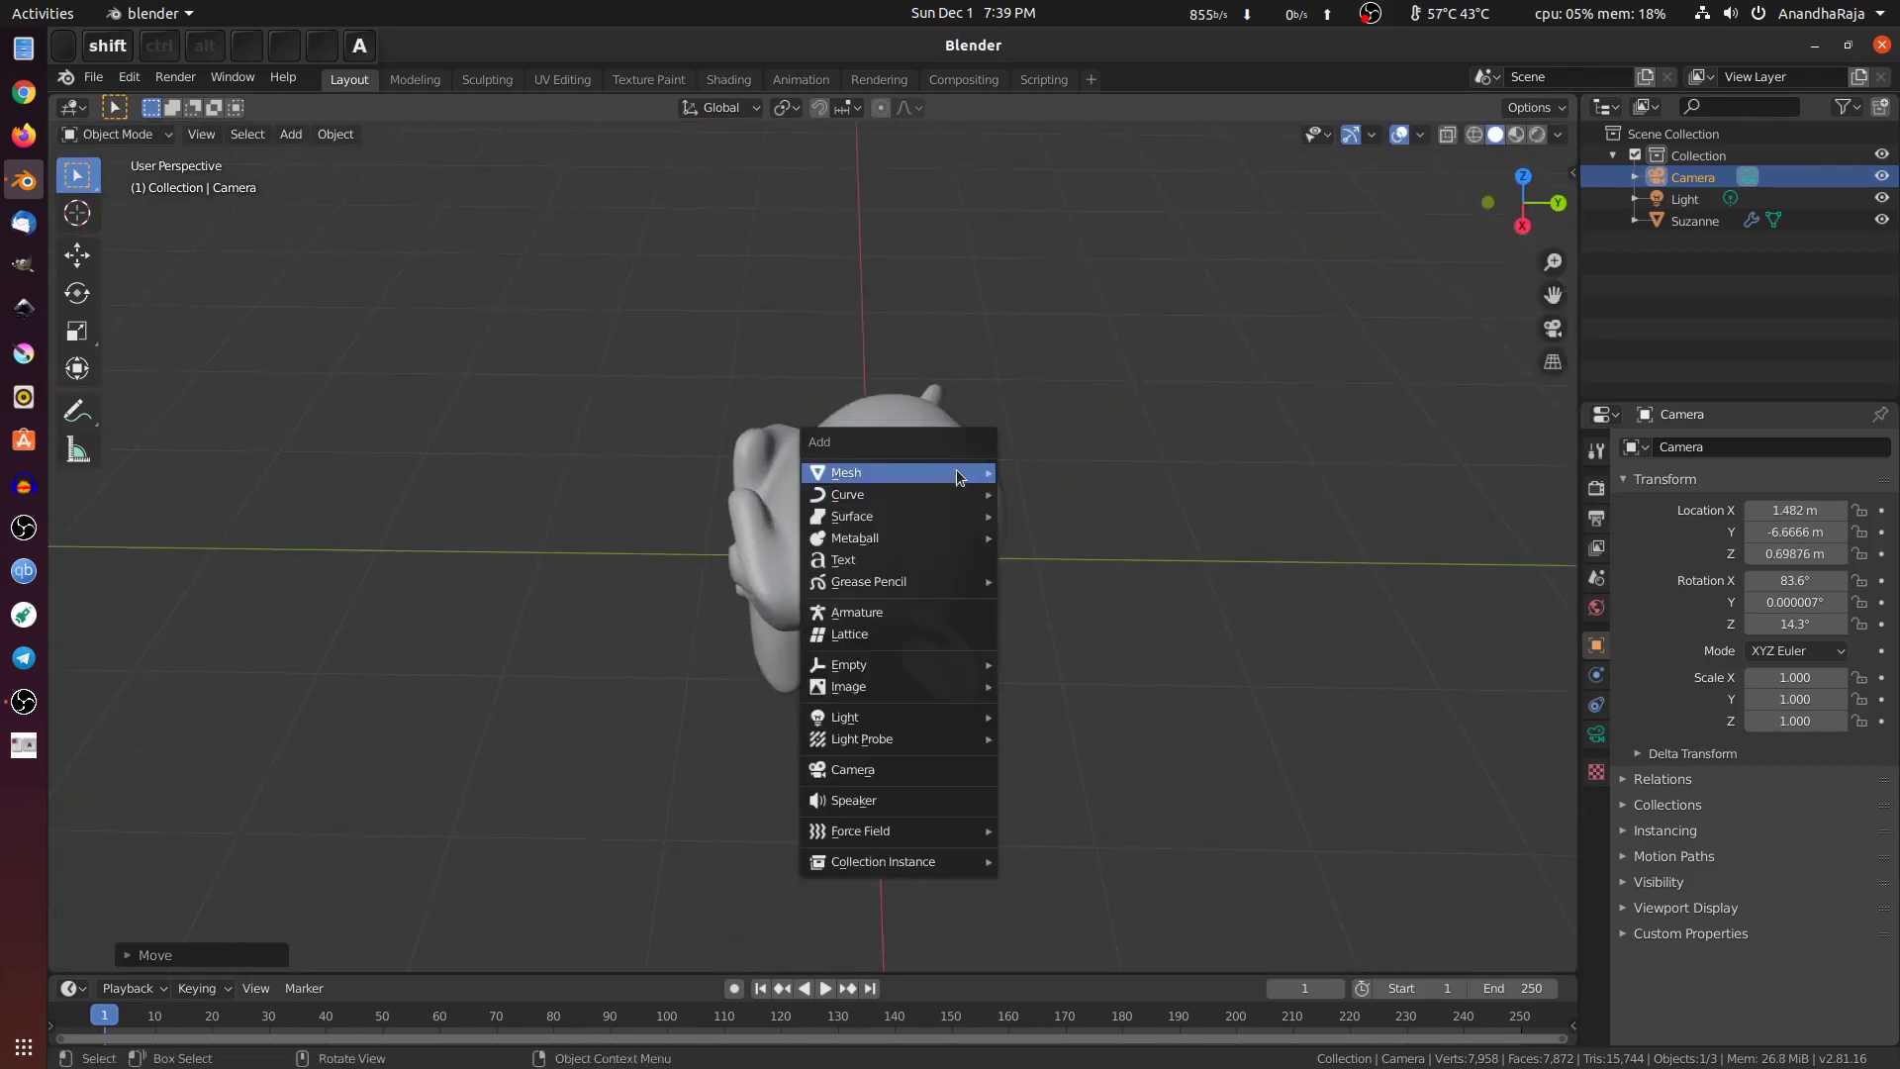
left_click(875, 775)
middle_click_drag(1026, 677, 1043, 600)
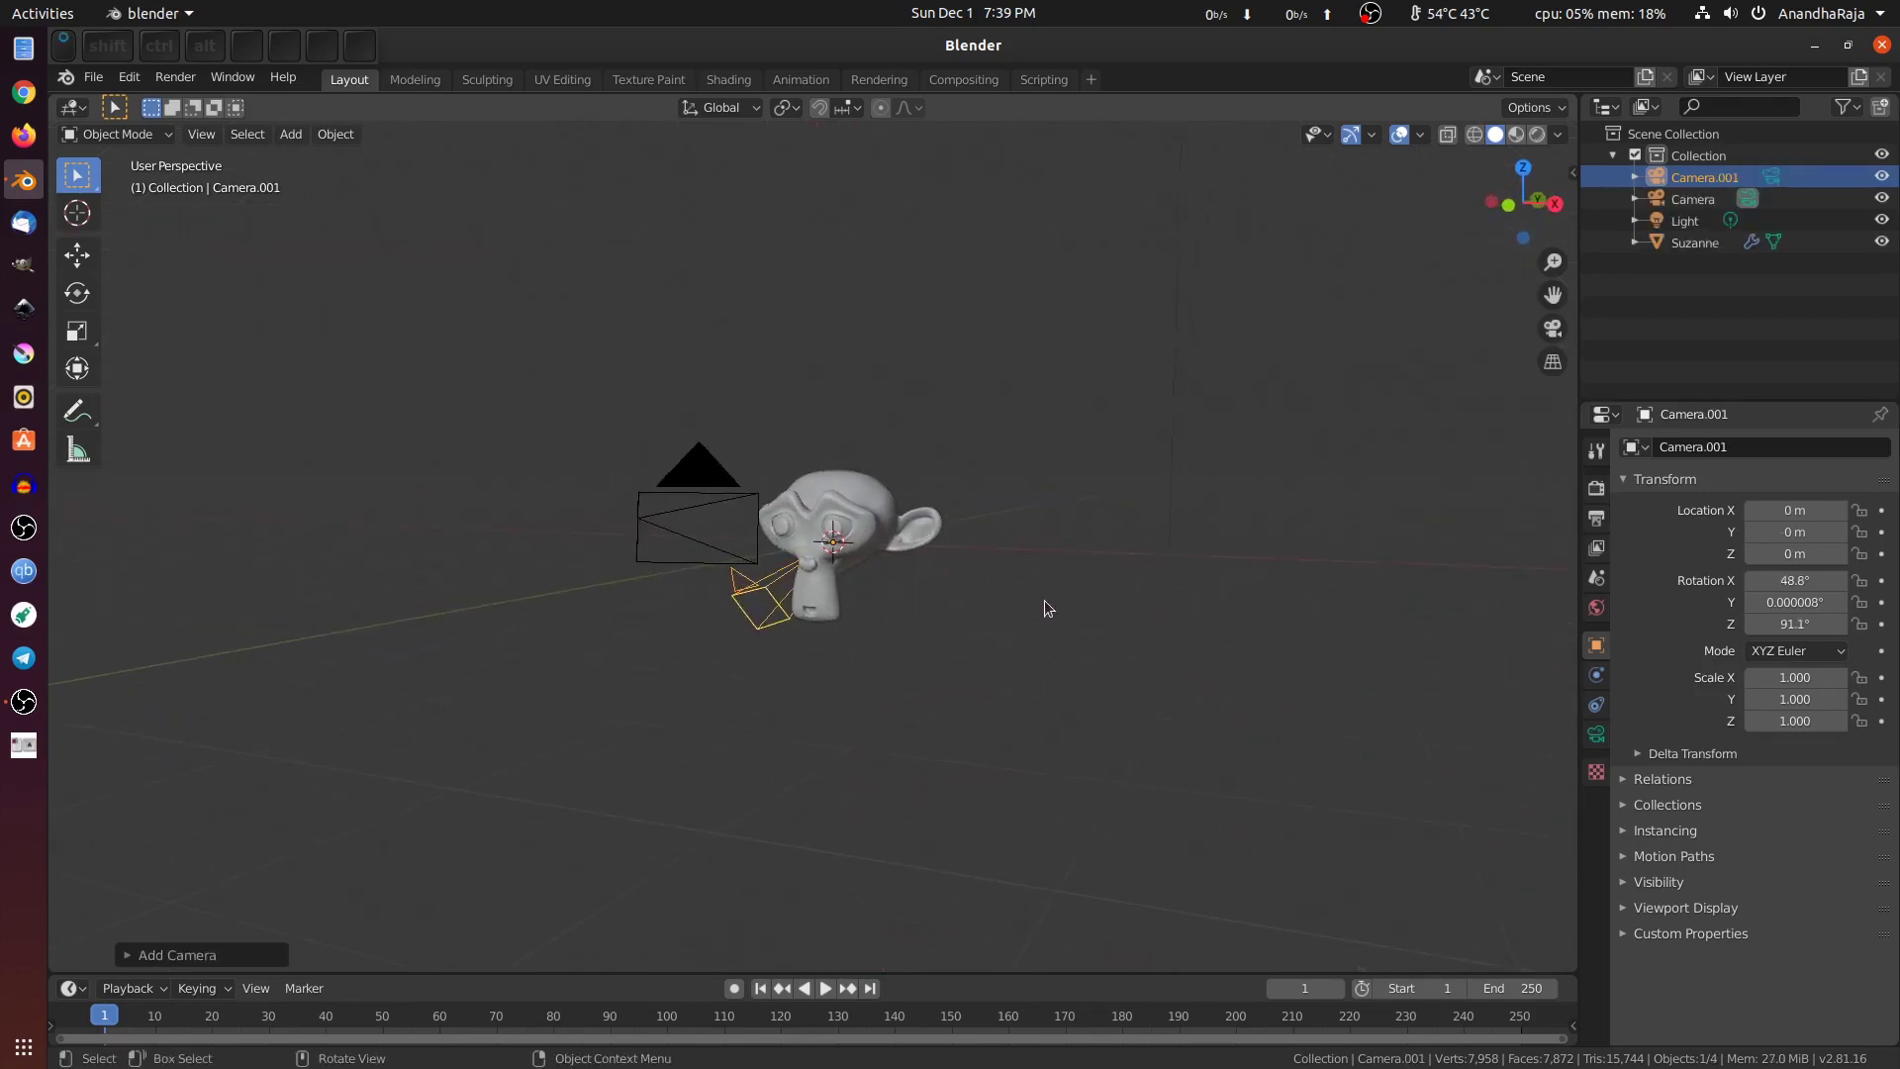
key("KP_1")
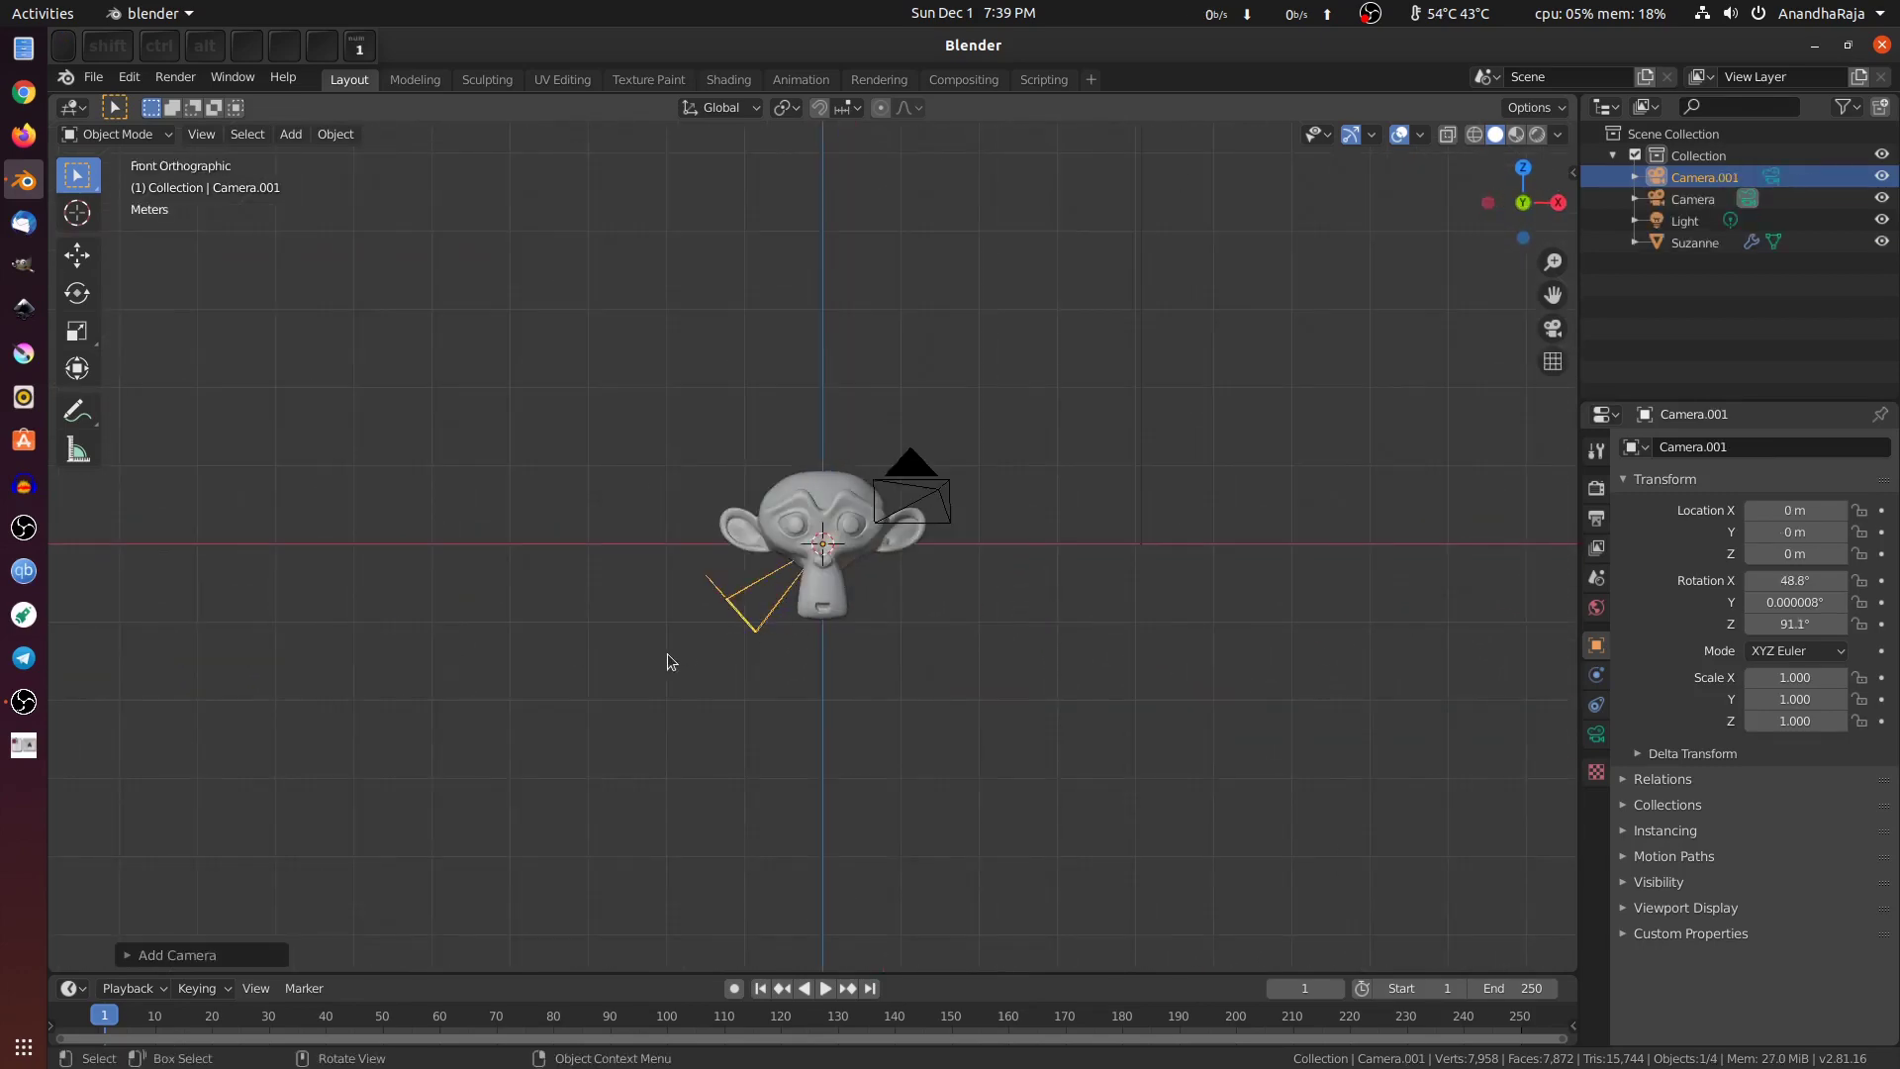
key("g")
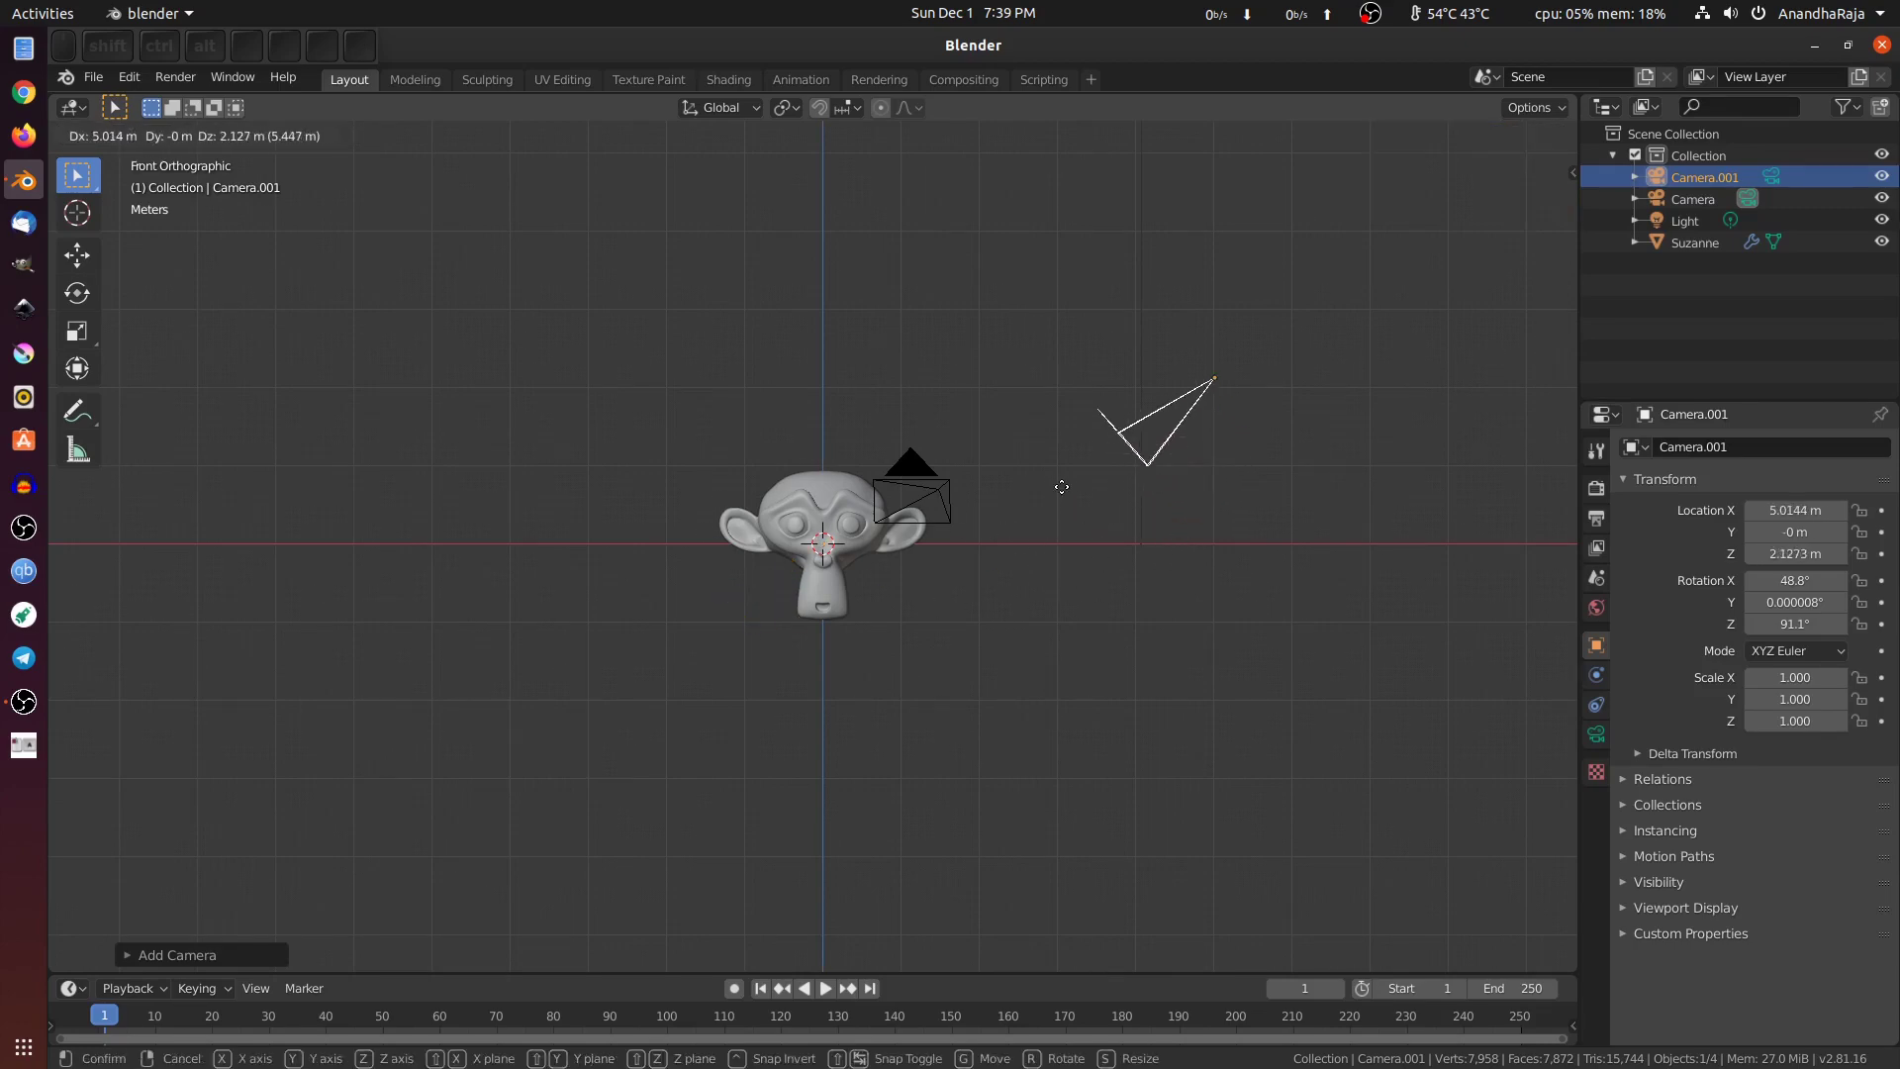
left_click(1030, 447)
Step: Select the second camera and make it the active scene camera
middle_click_drag(1097, 550, 1120, 412)
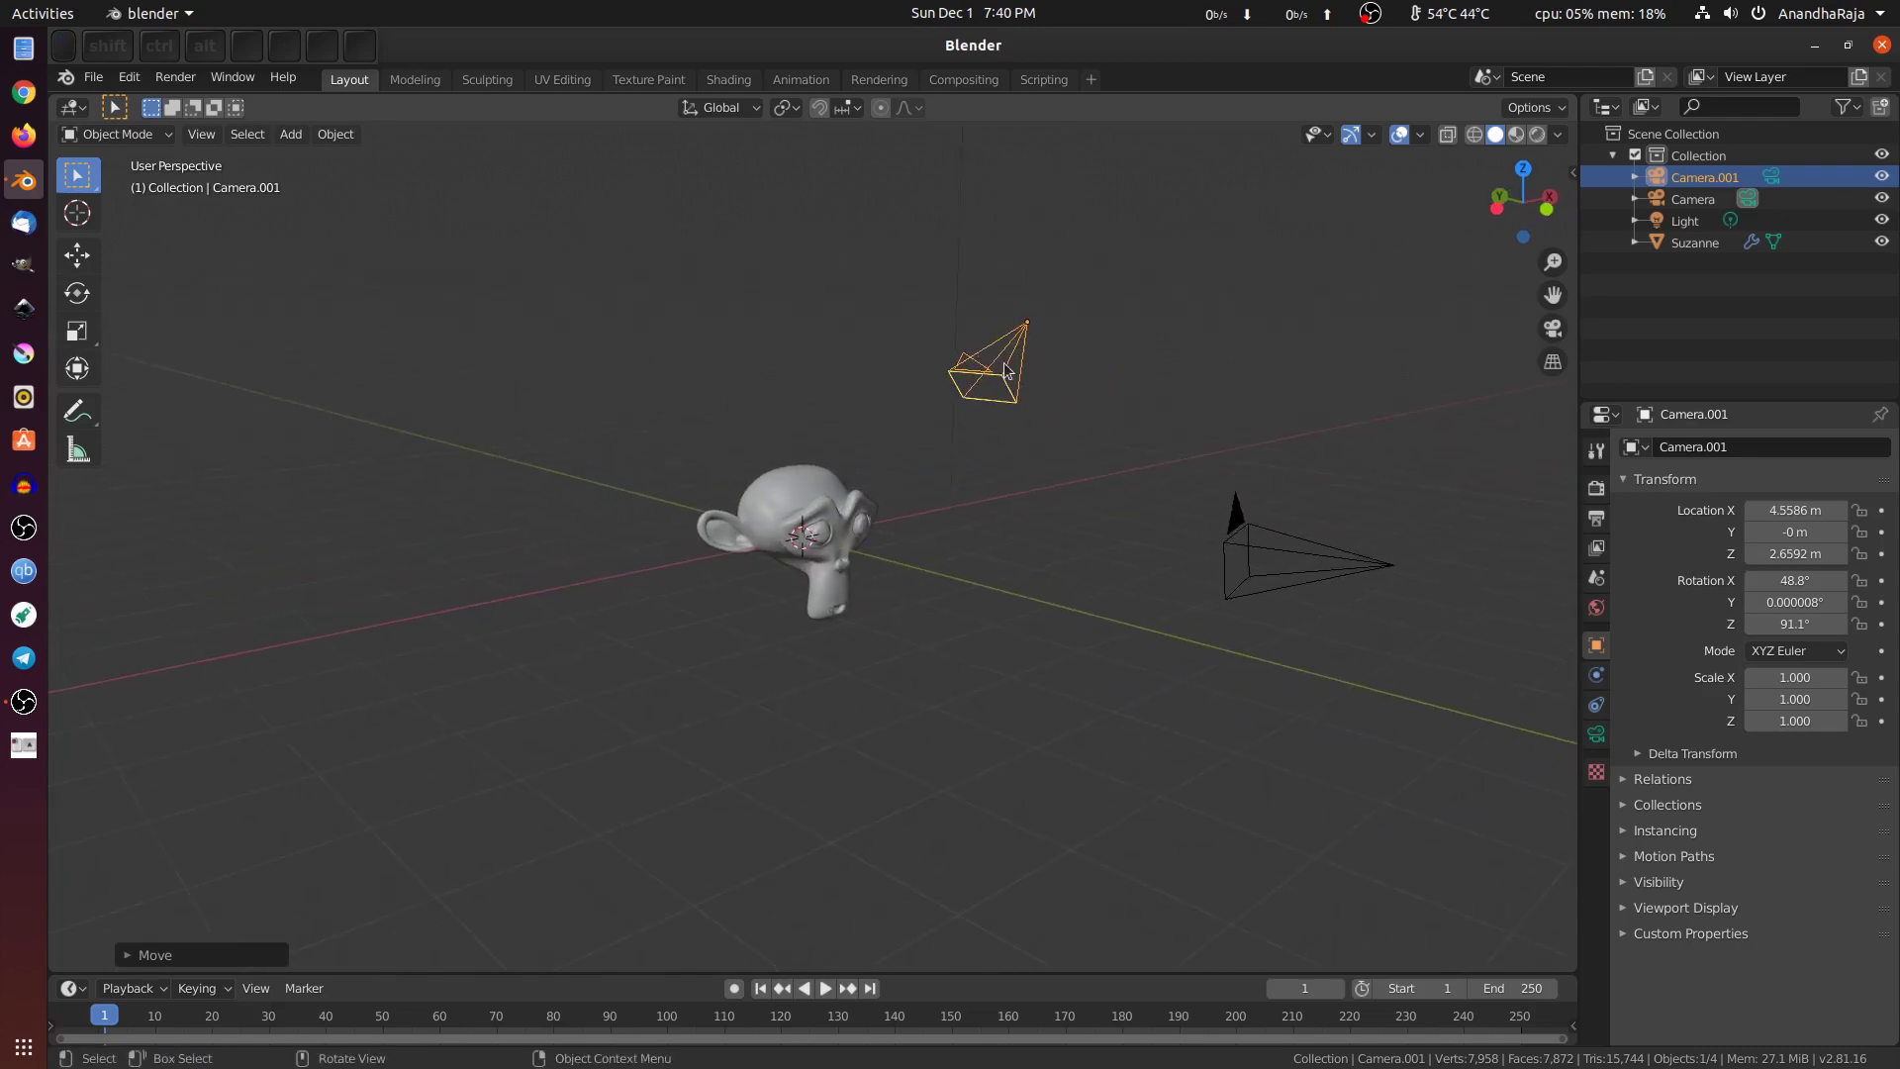
scroll(1034, 406, "up", 2)
scroll(1035, 406, "up", 1)
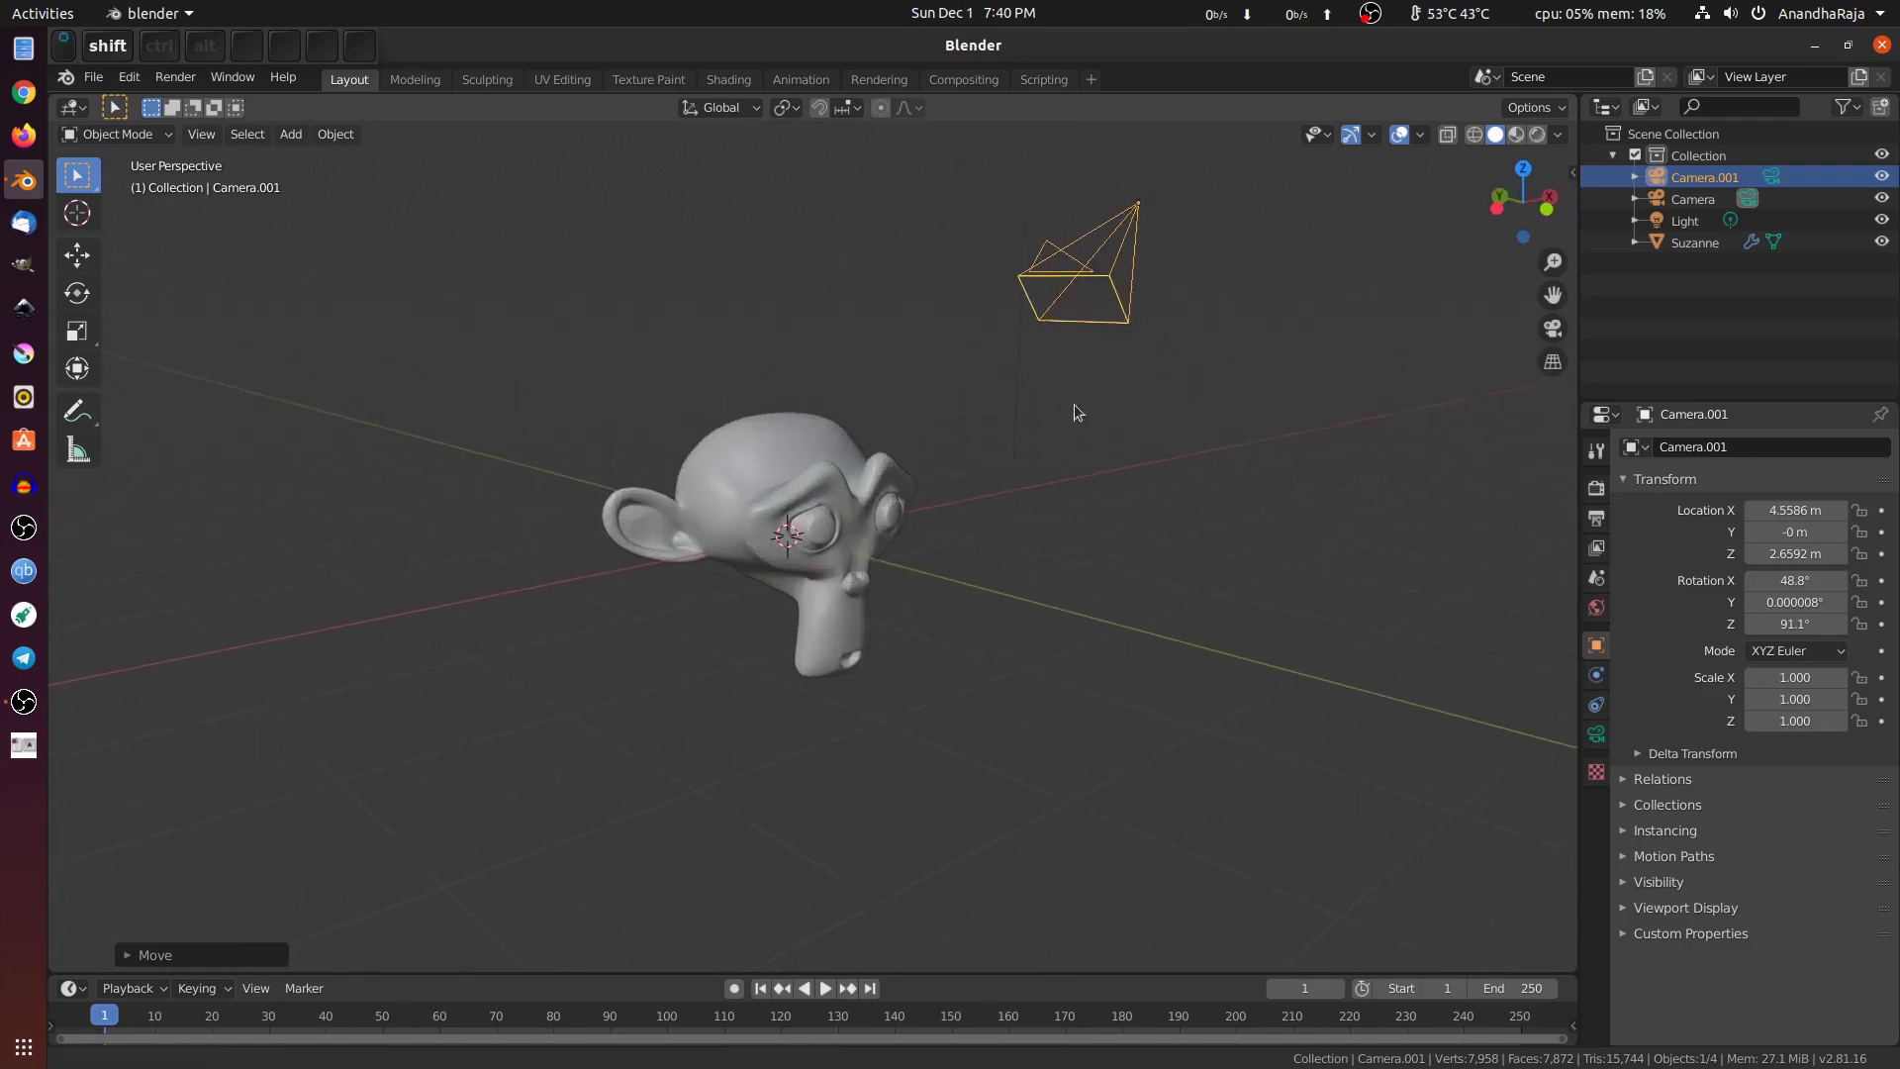
middle_click_drag(1073, 412, 756, 386, "shift")
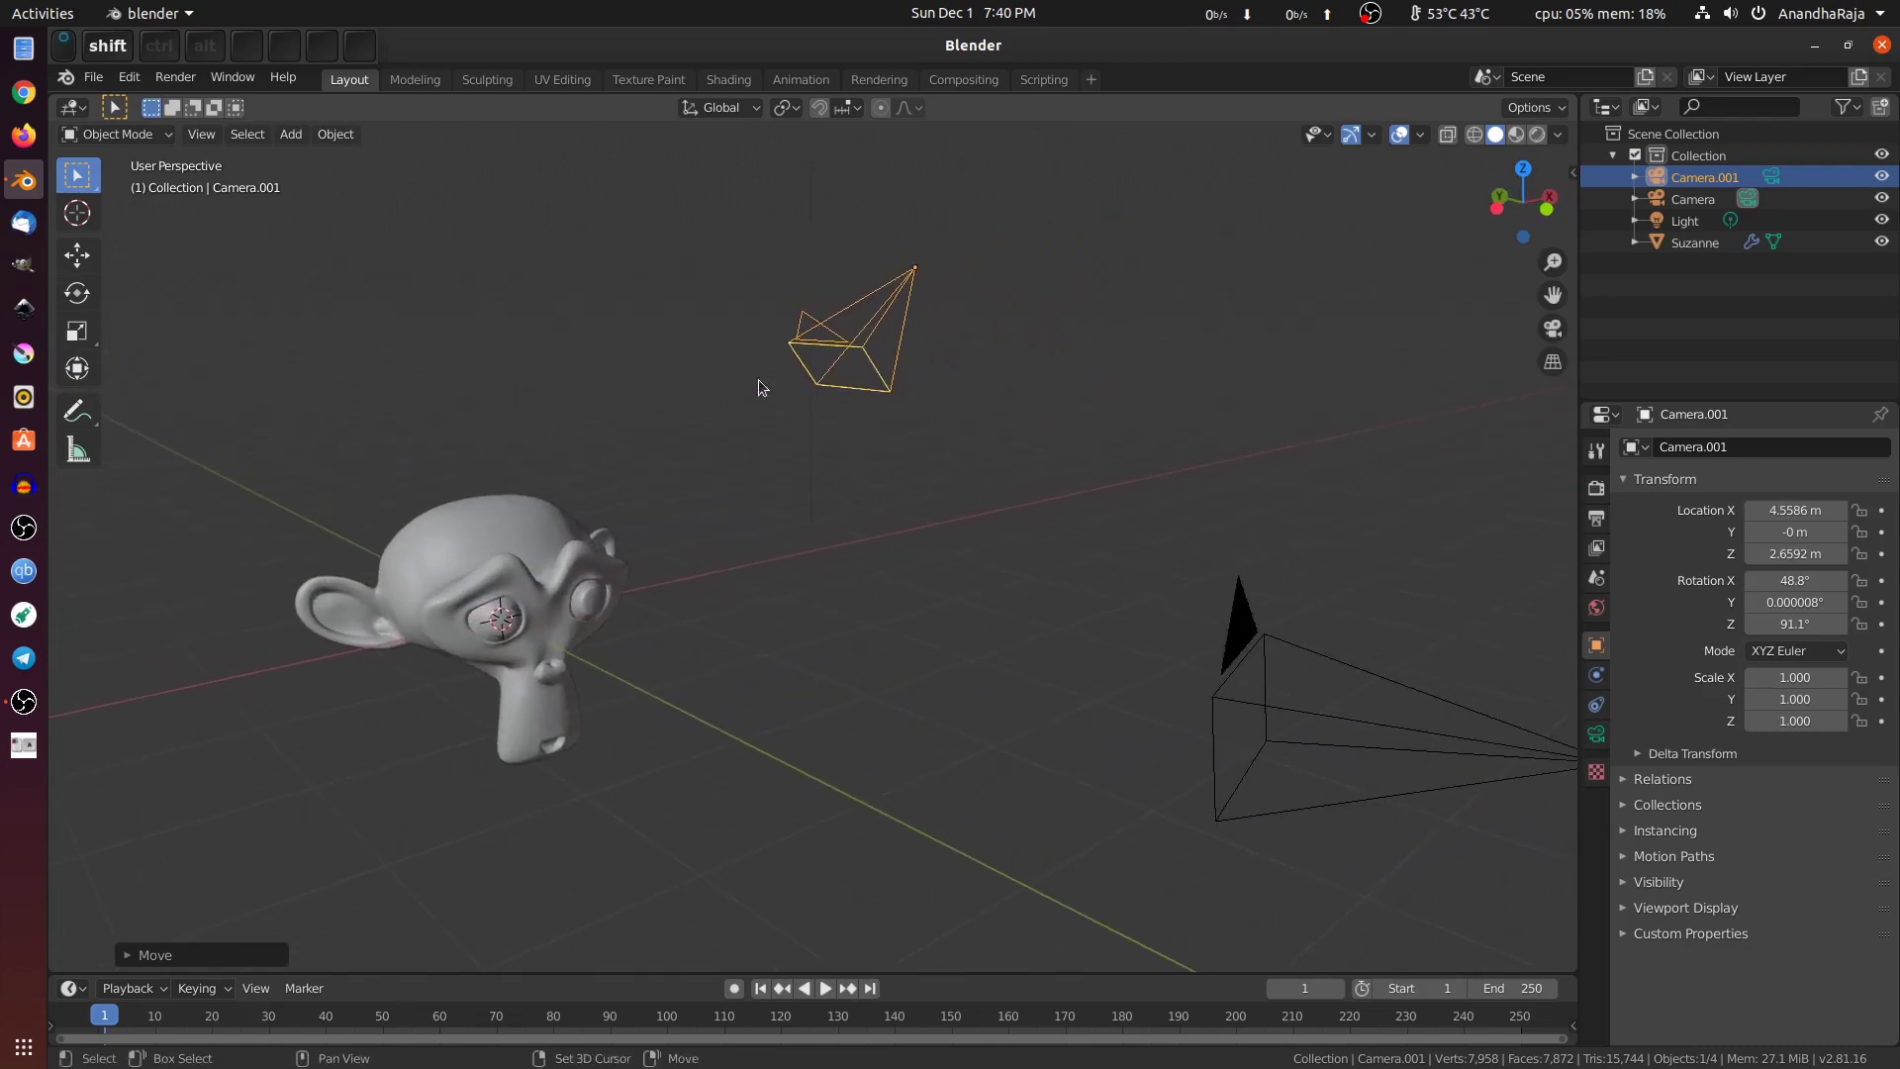
left_click(1249, 626)
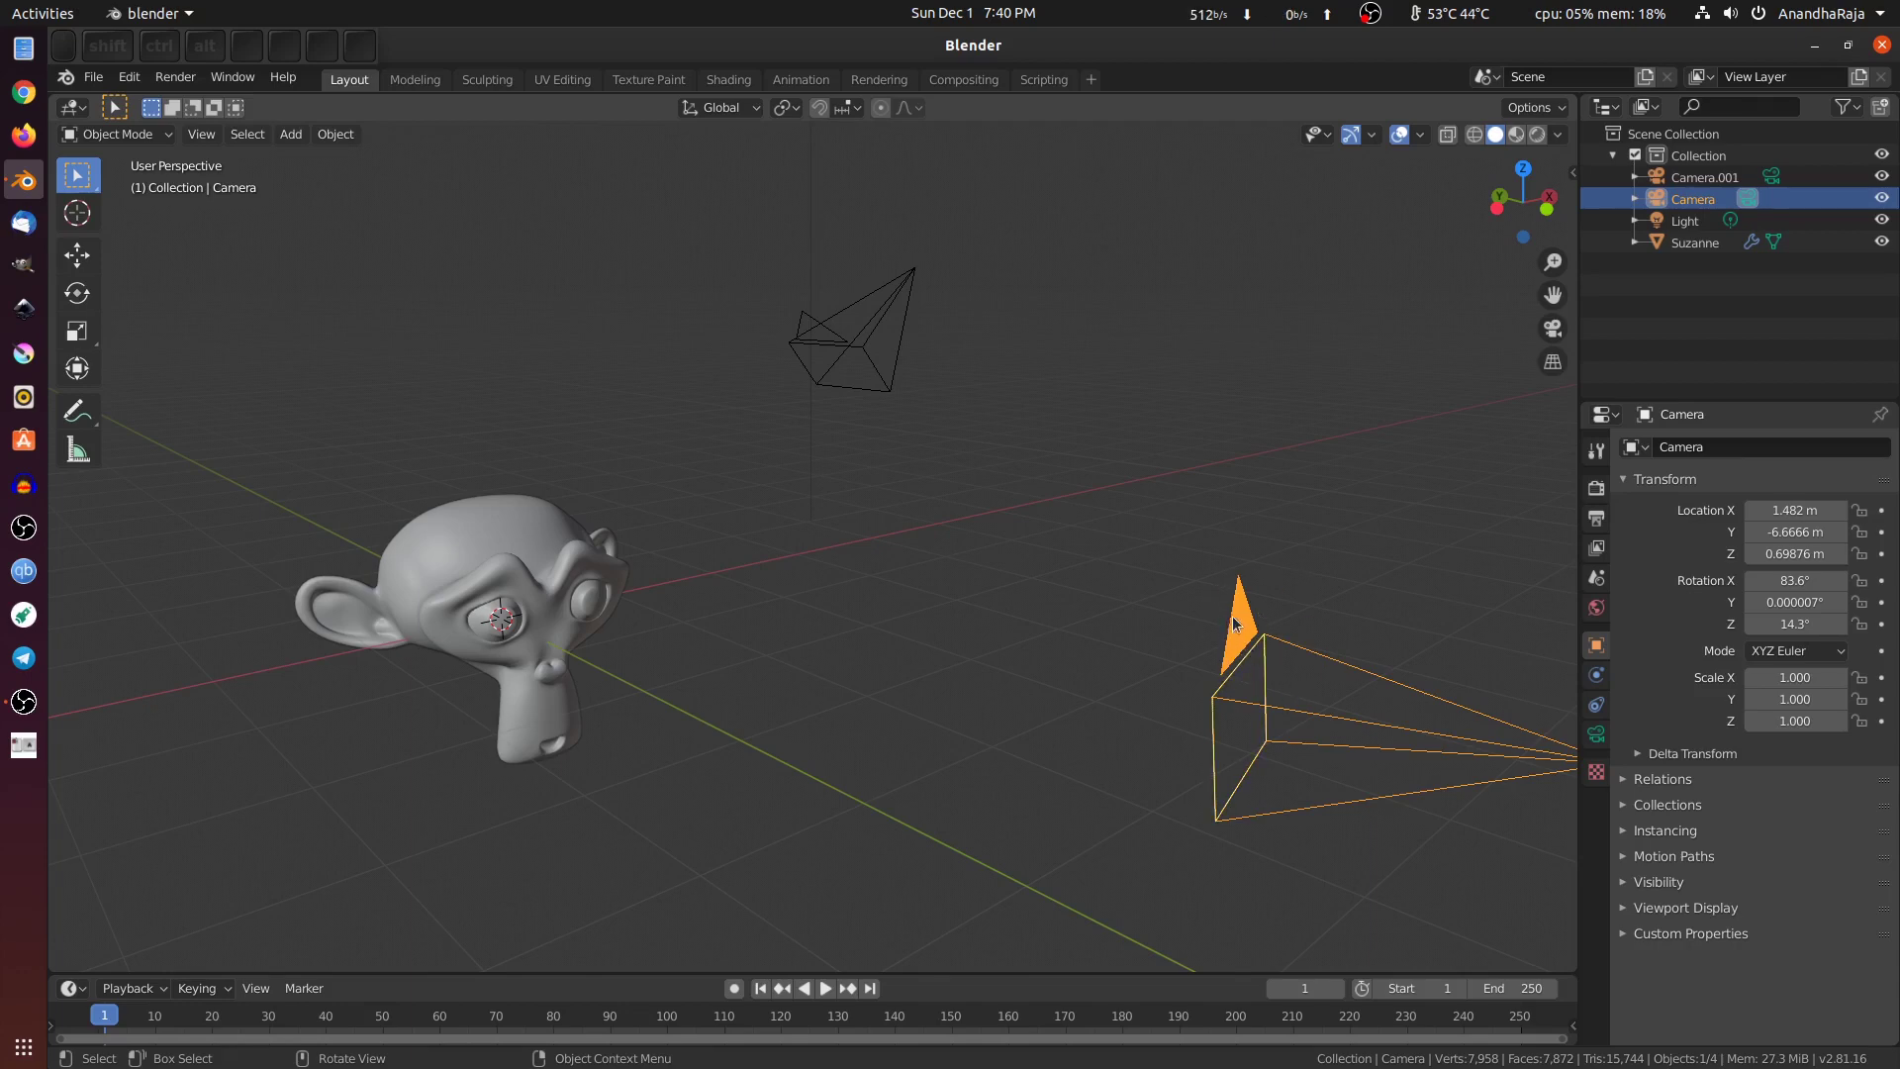
left_click(871, 346)
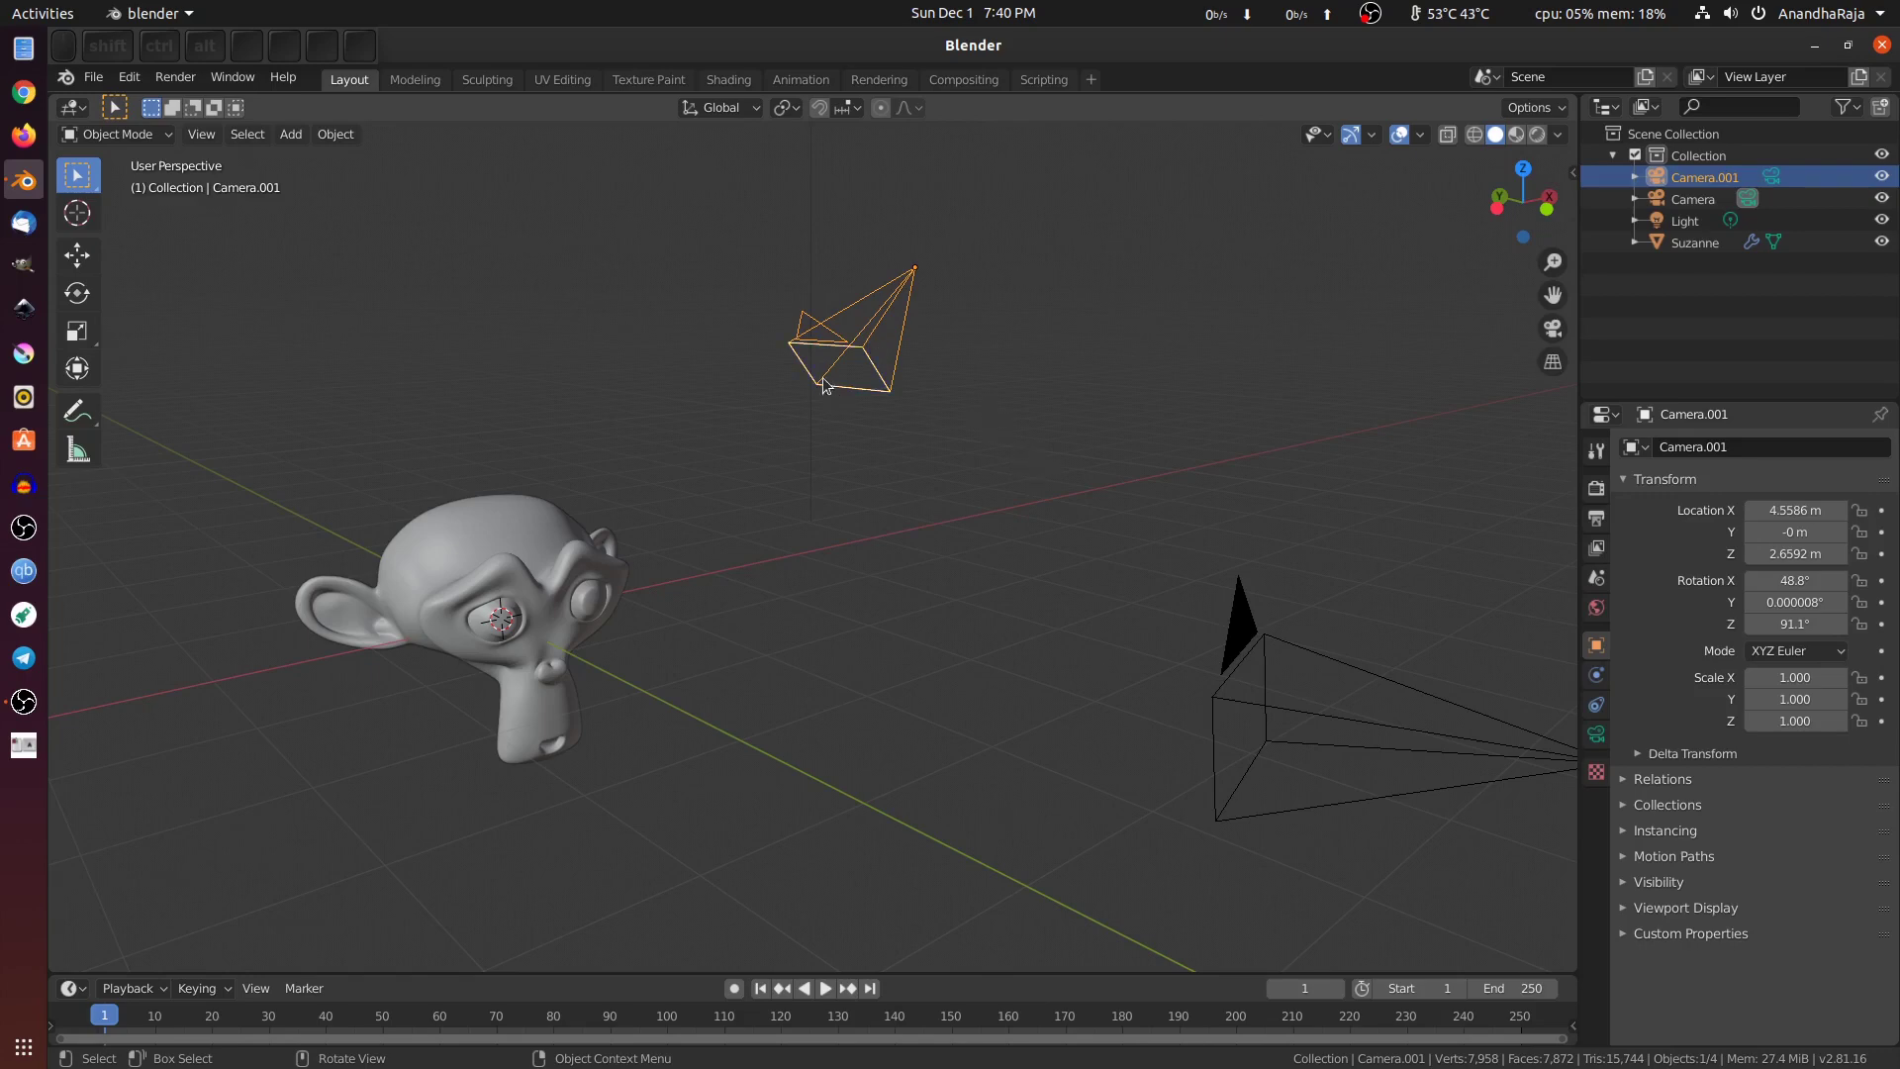
left_click(1243, 614)
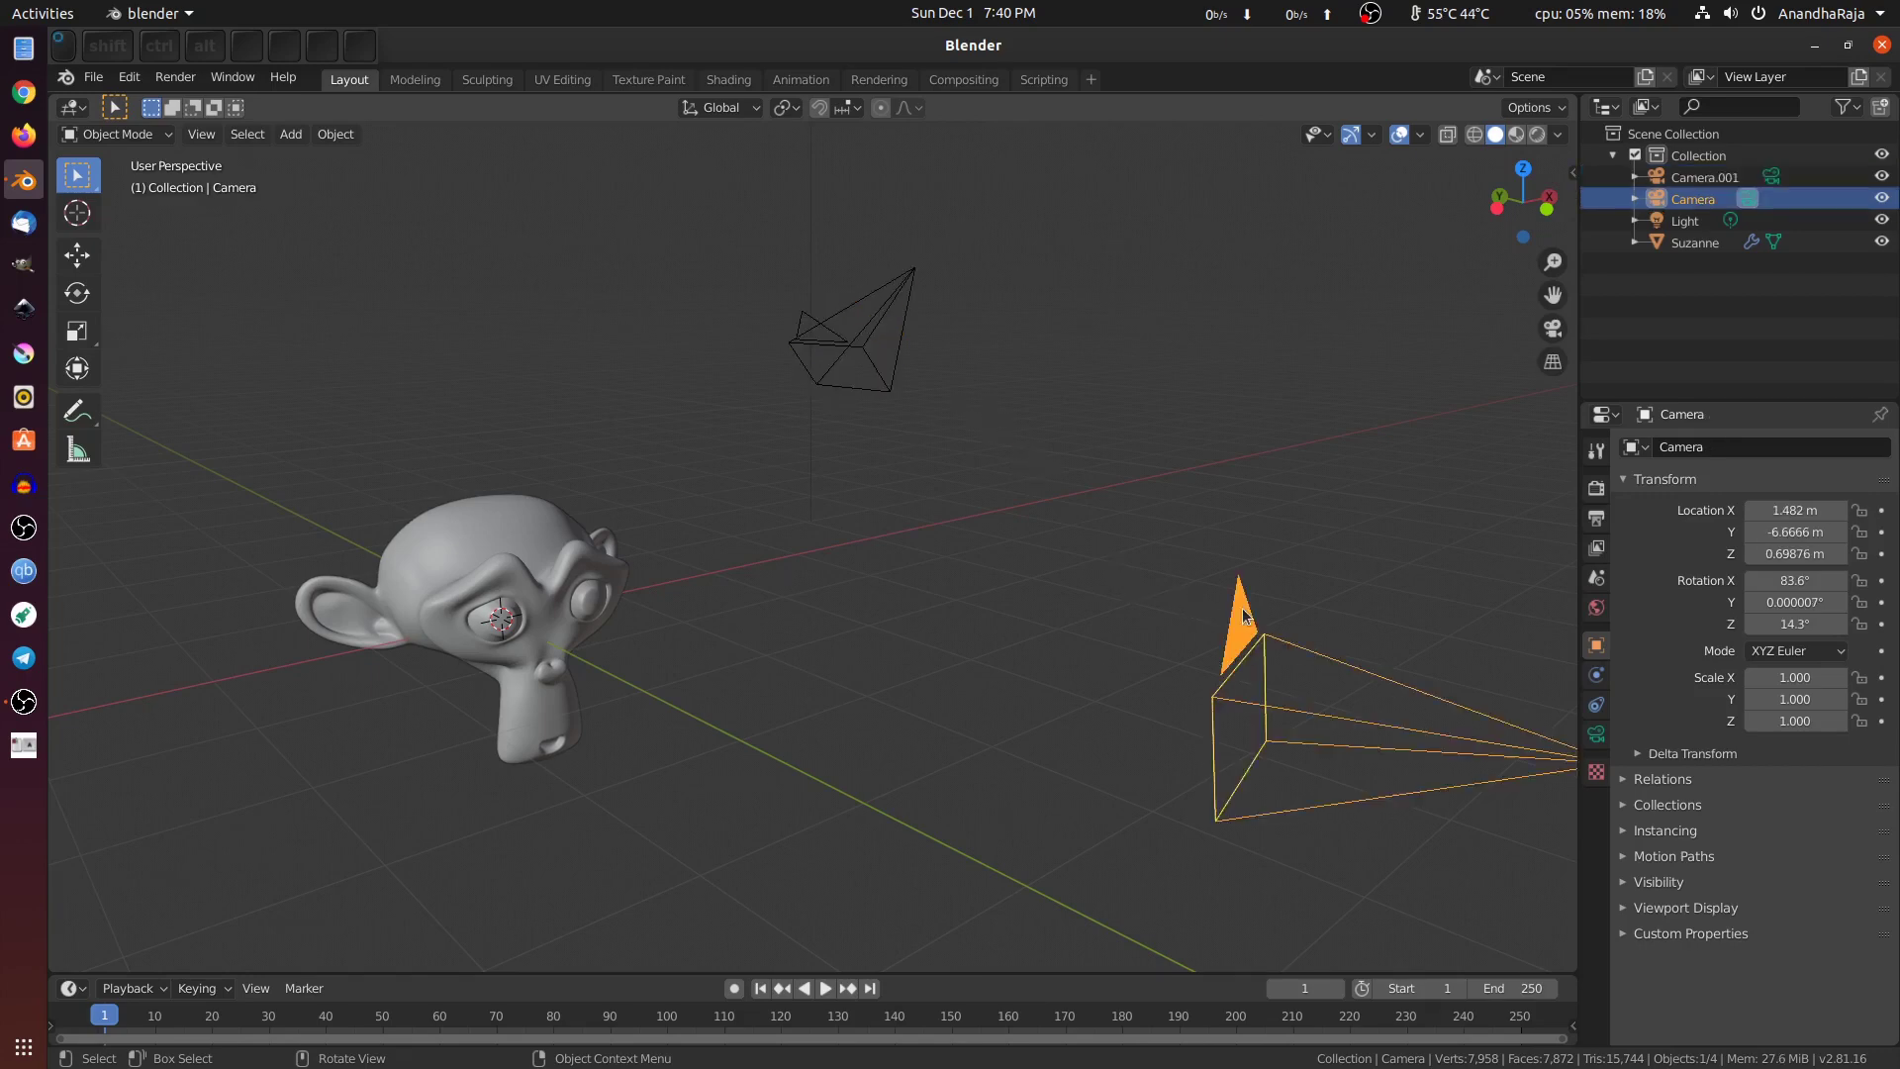
left_click(861, 360)
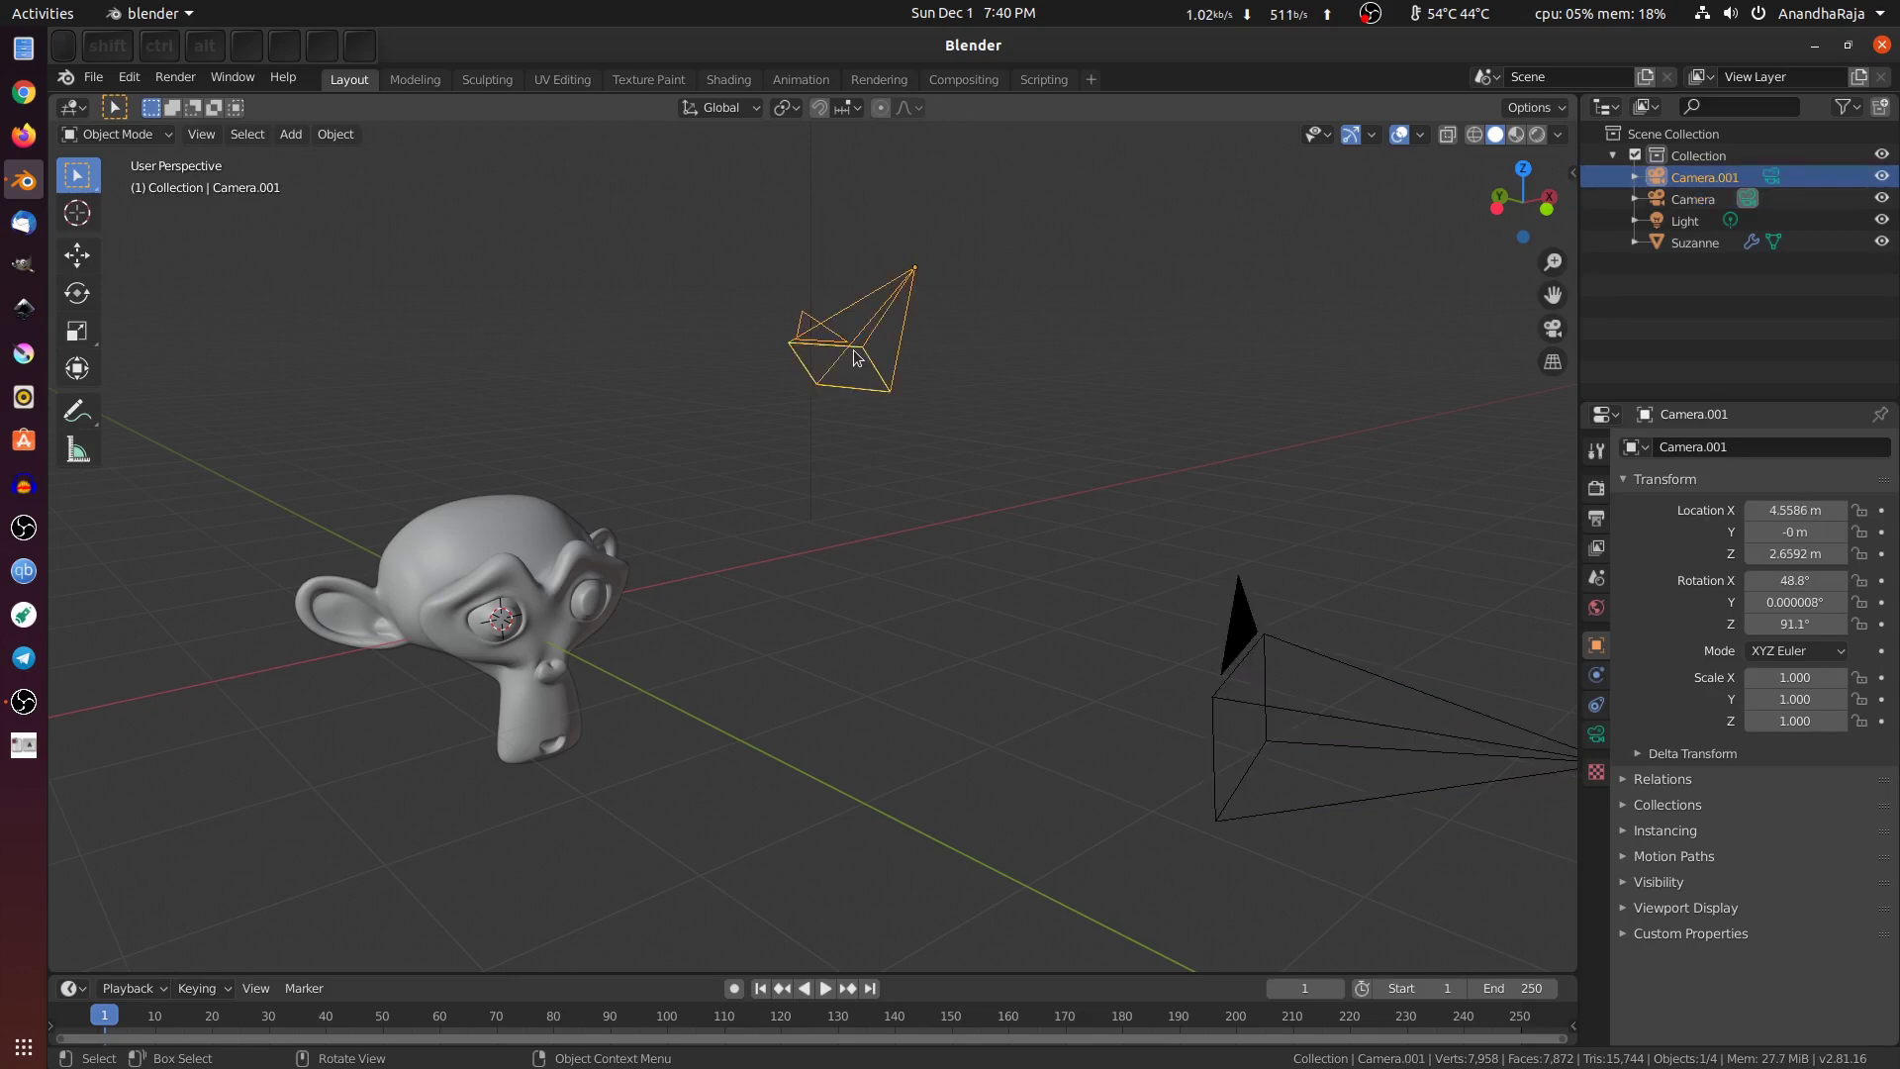
key("ctrl+KP_0")
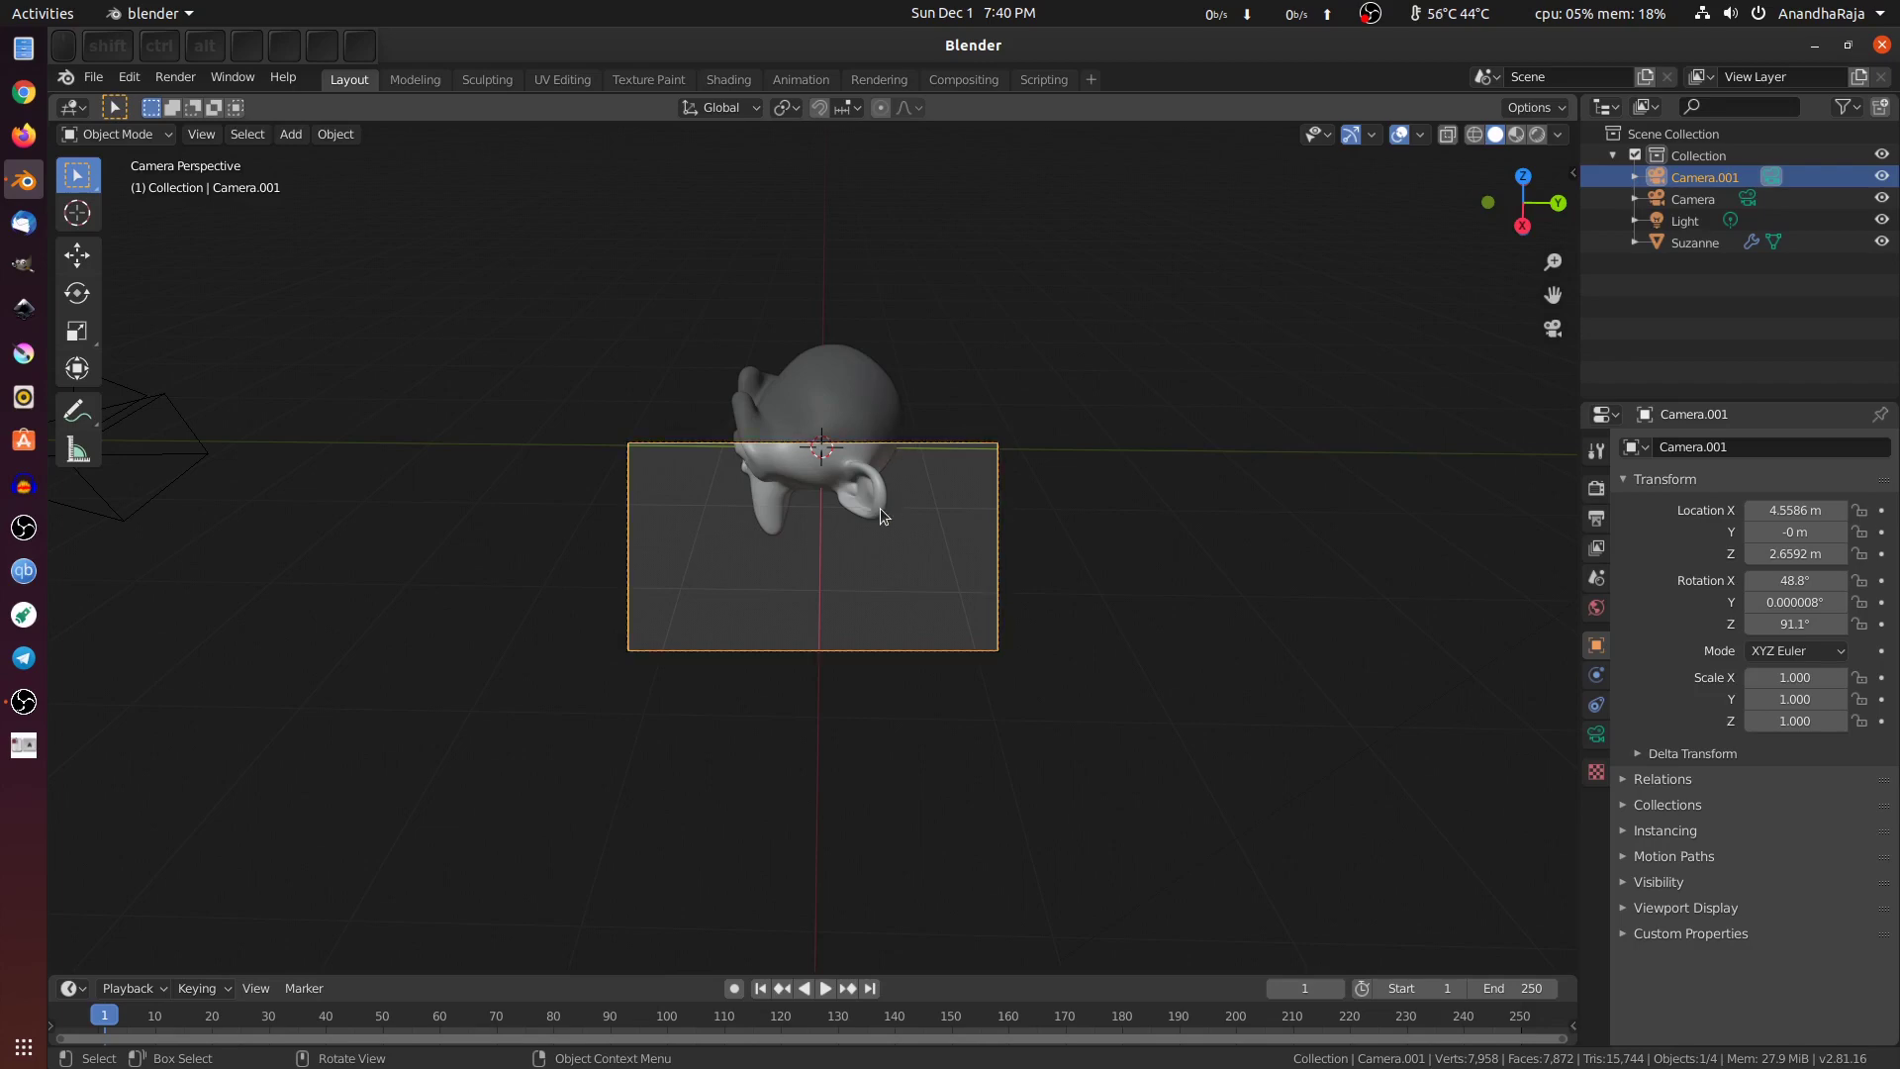
Step: Fly the second camera to frame the whole monkey, placing it at about X 5.11 m, Y -3.17 m, Z 1.39 m
middle_click_drag(837, 584, 1023, 412)
scroll(1023, 412, "down", 4)
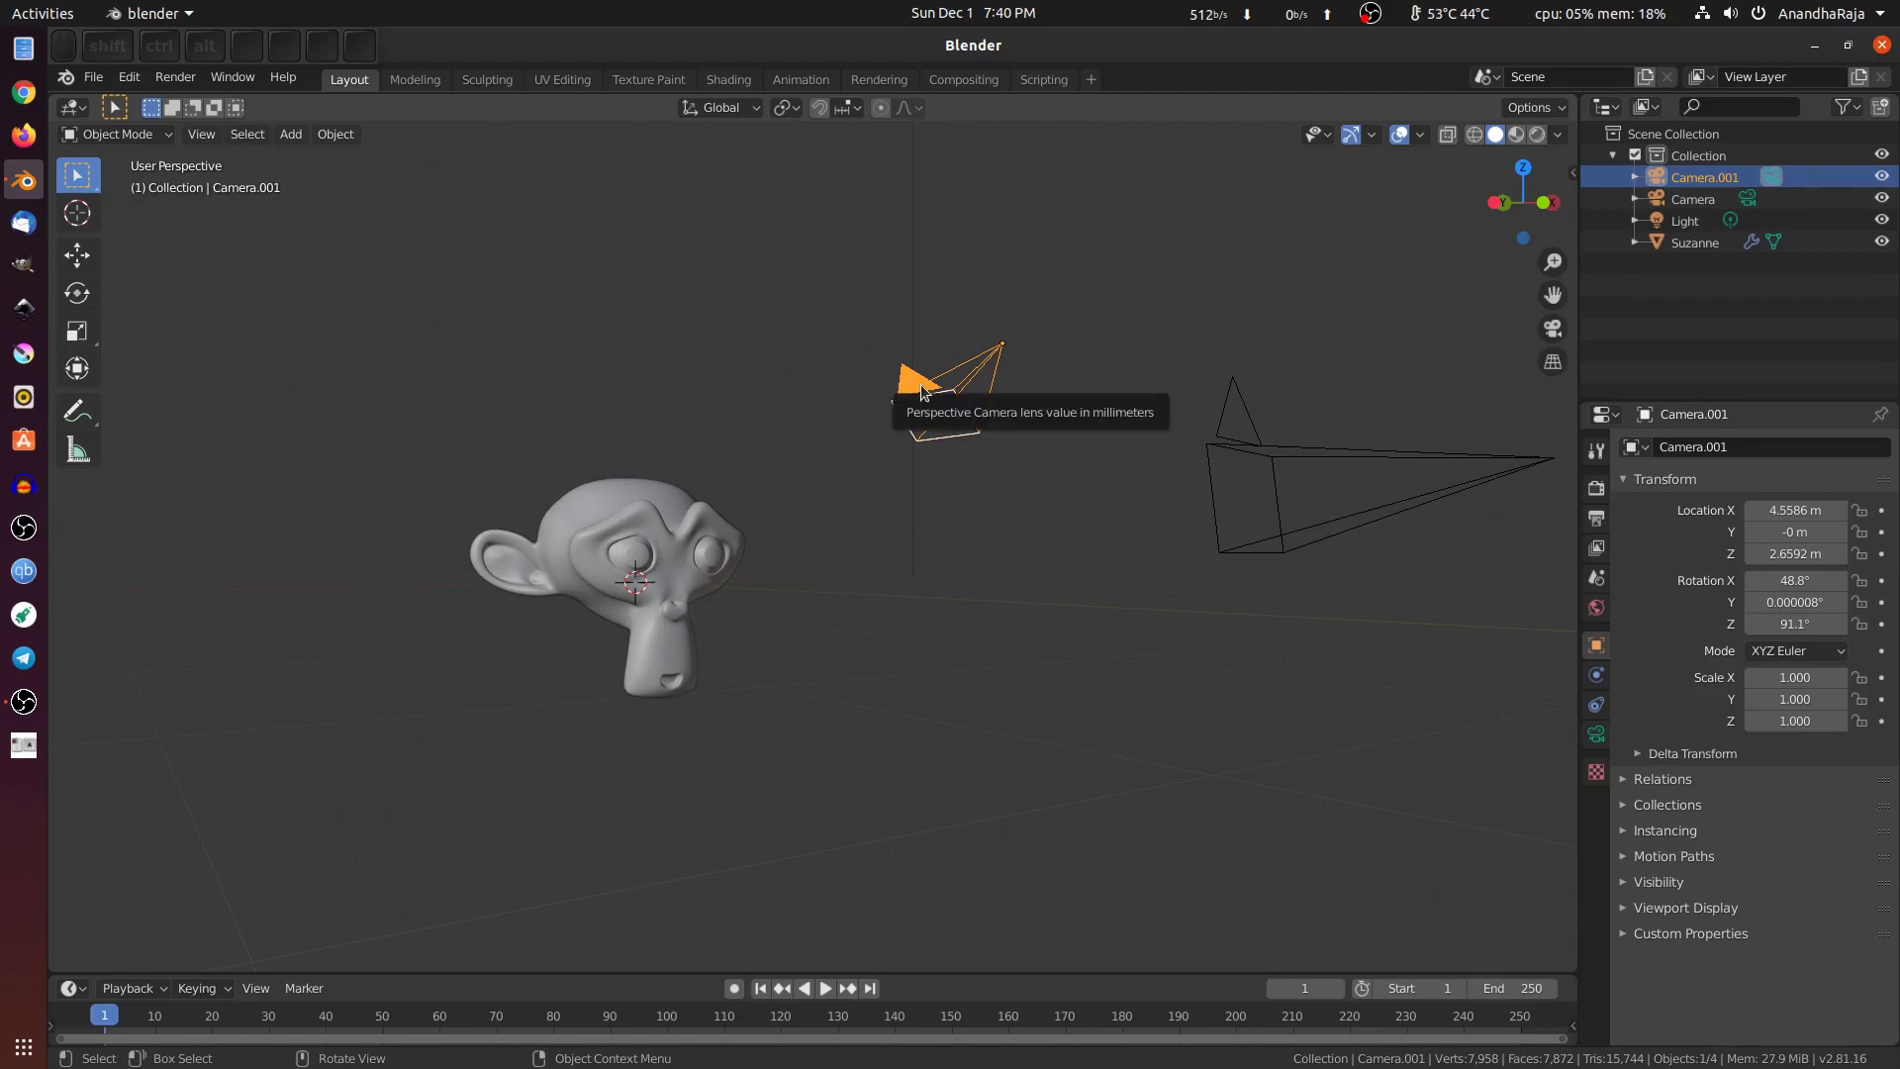
key("KP_0")
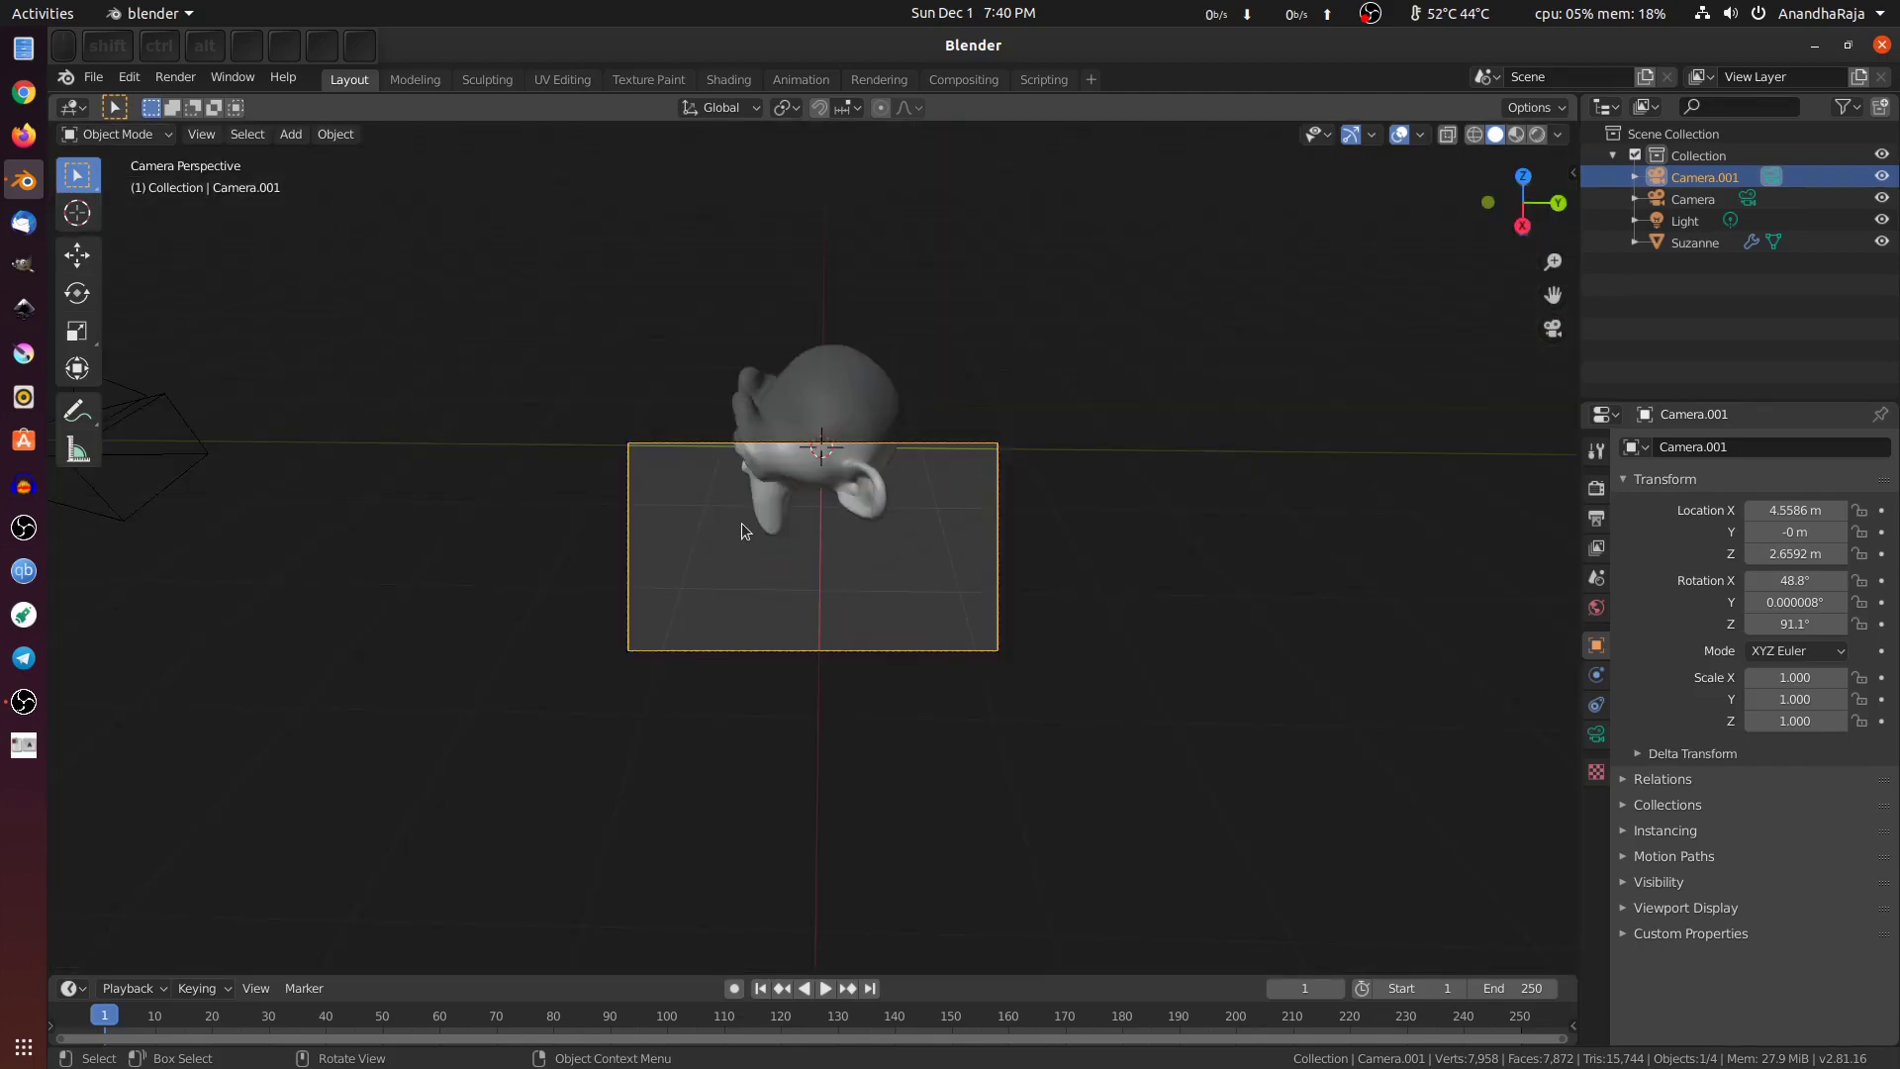
key("g")
left_click(859, 581)
key("shift+grave")
left_click(867, 564)
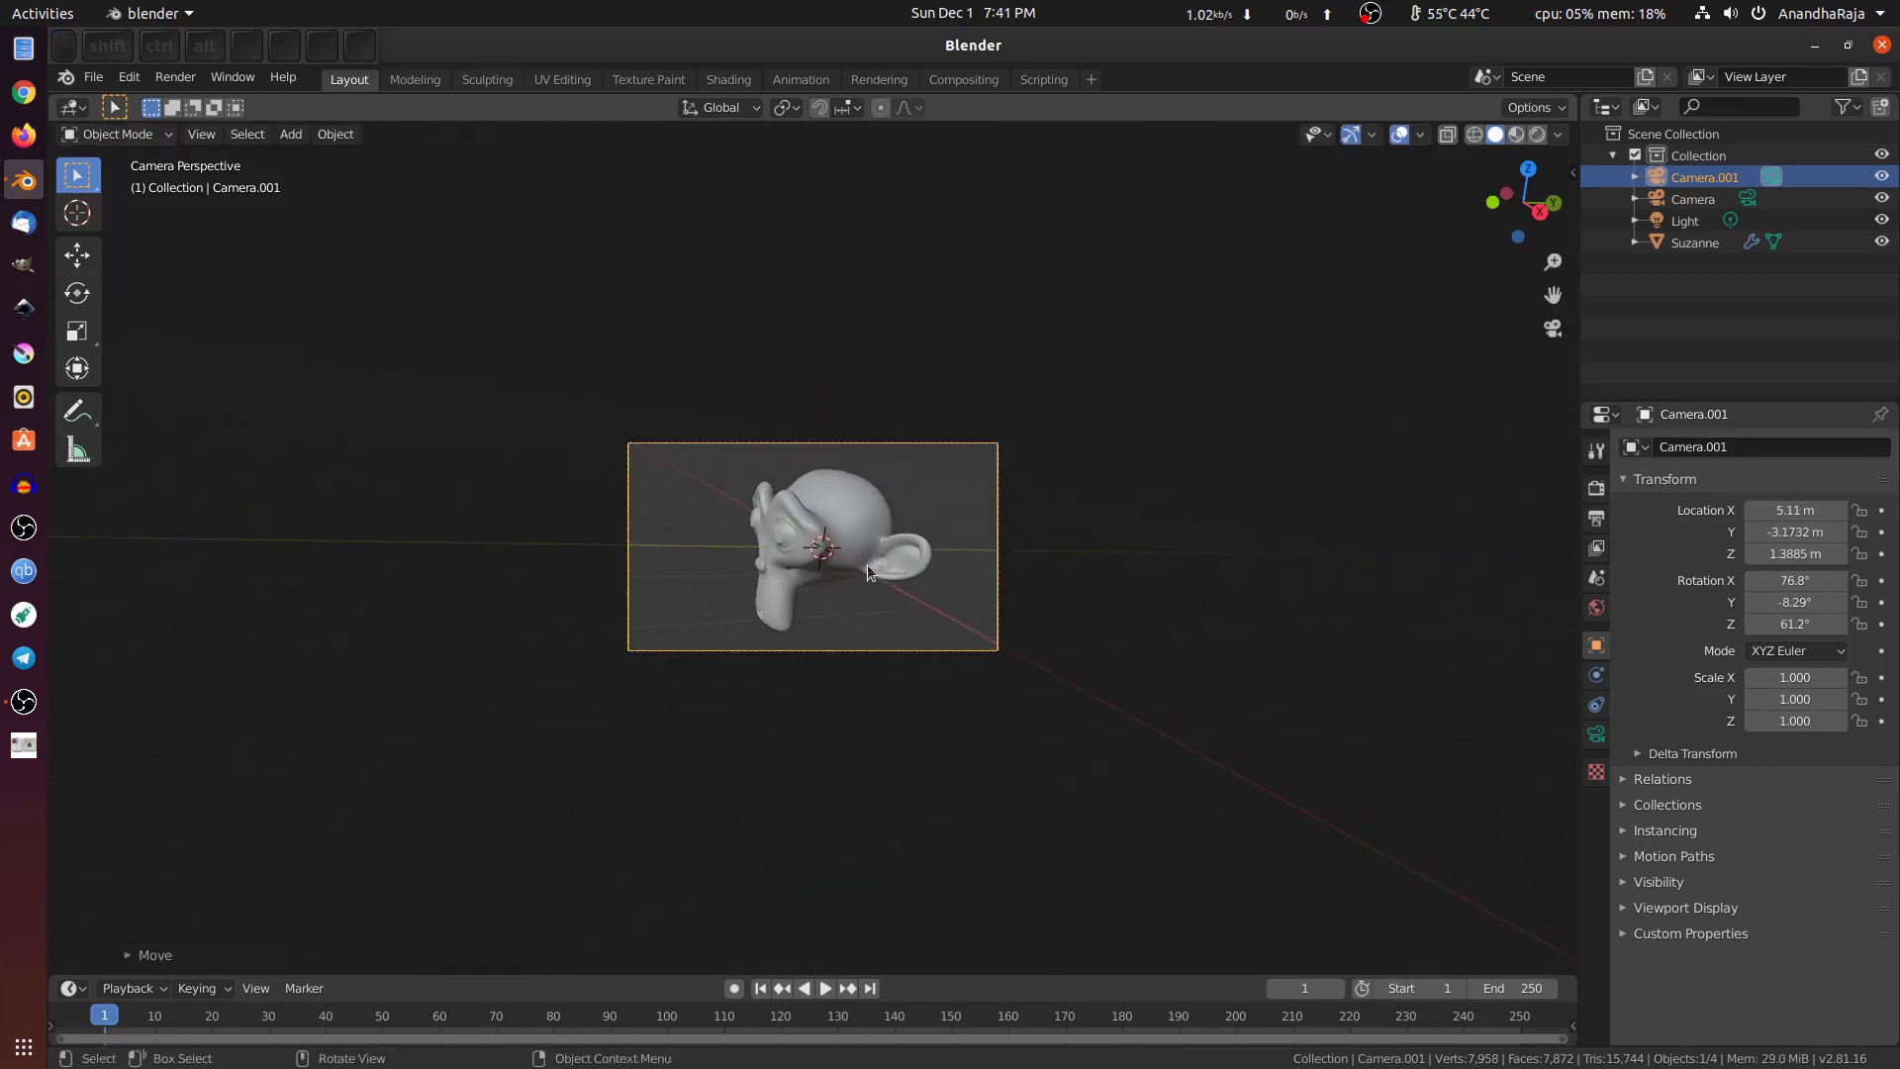
Step: Add a third camera and move it in the front view to about X -4.34 m, Z 1.33 m
key("KP_0")
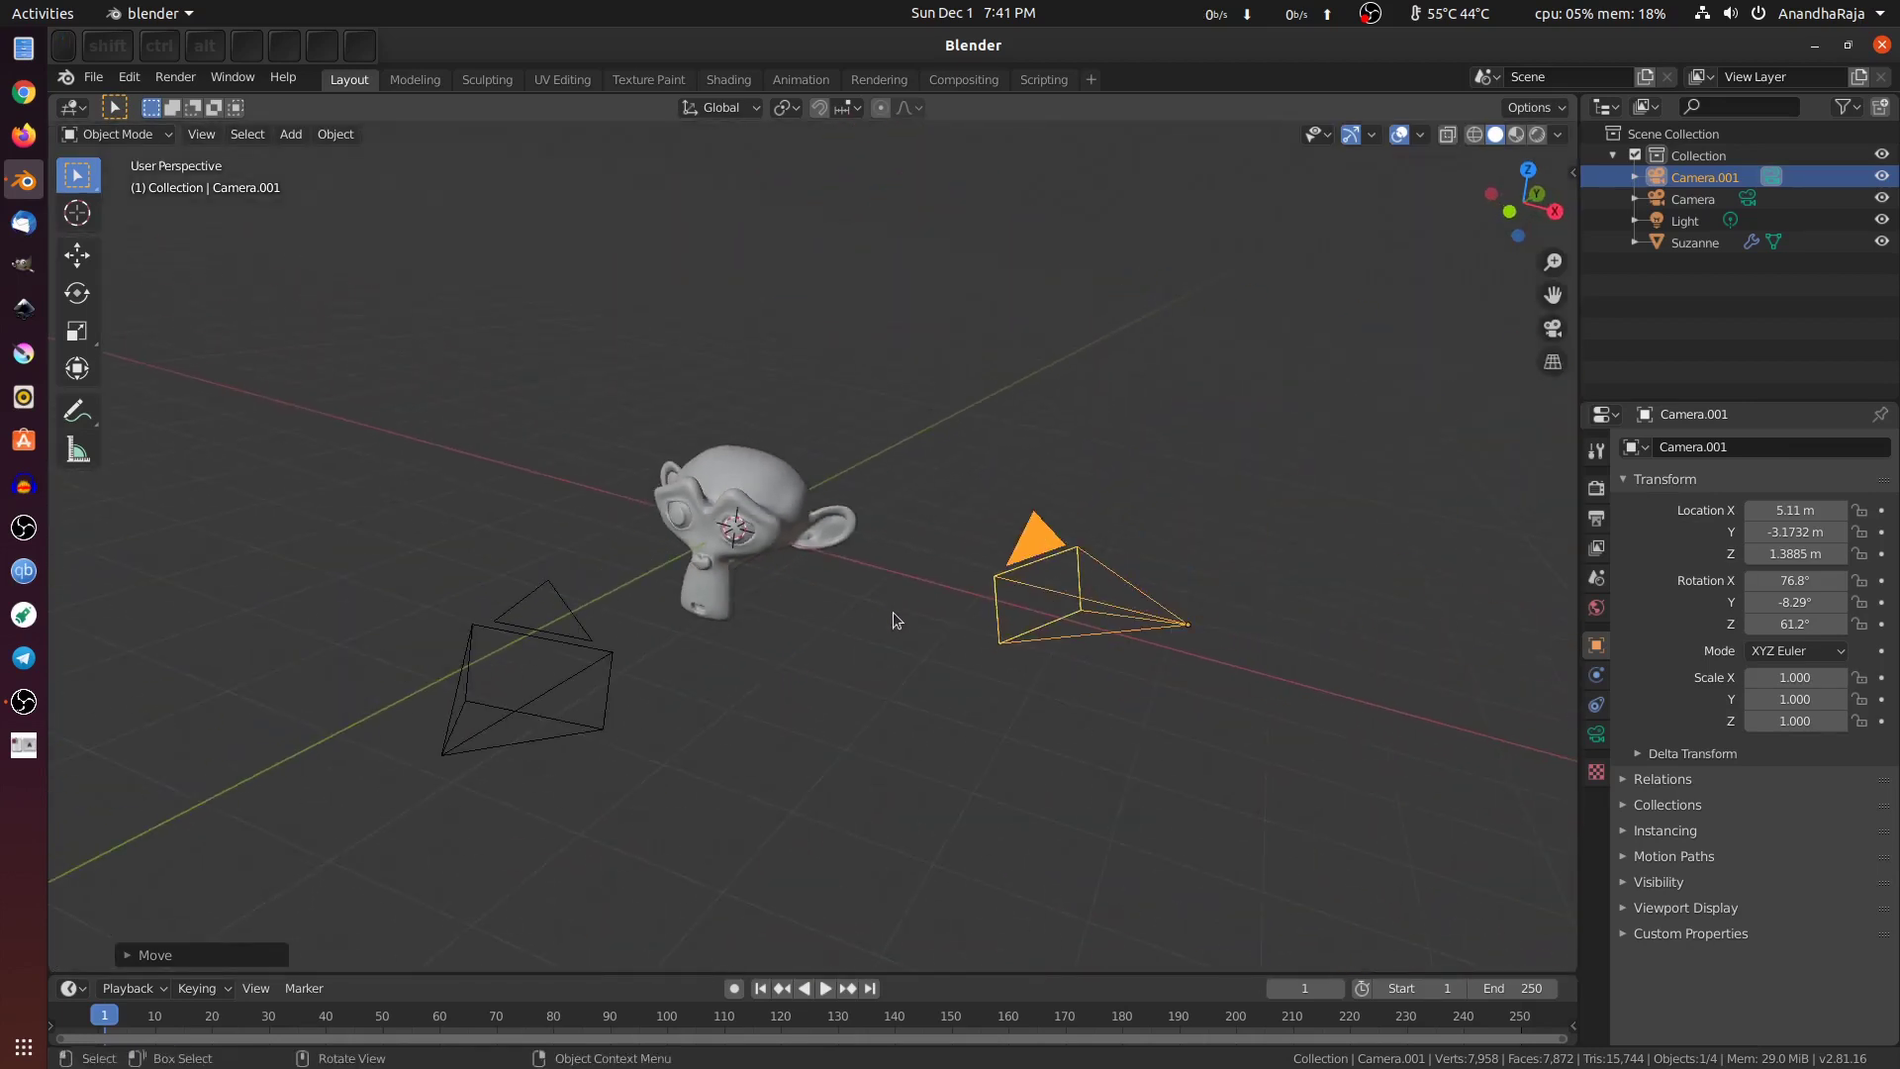
key("KP_0")
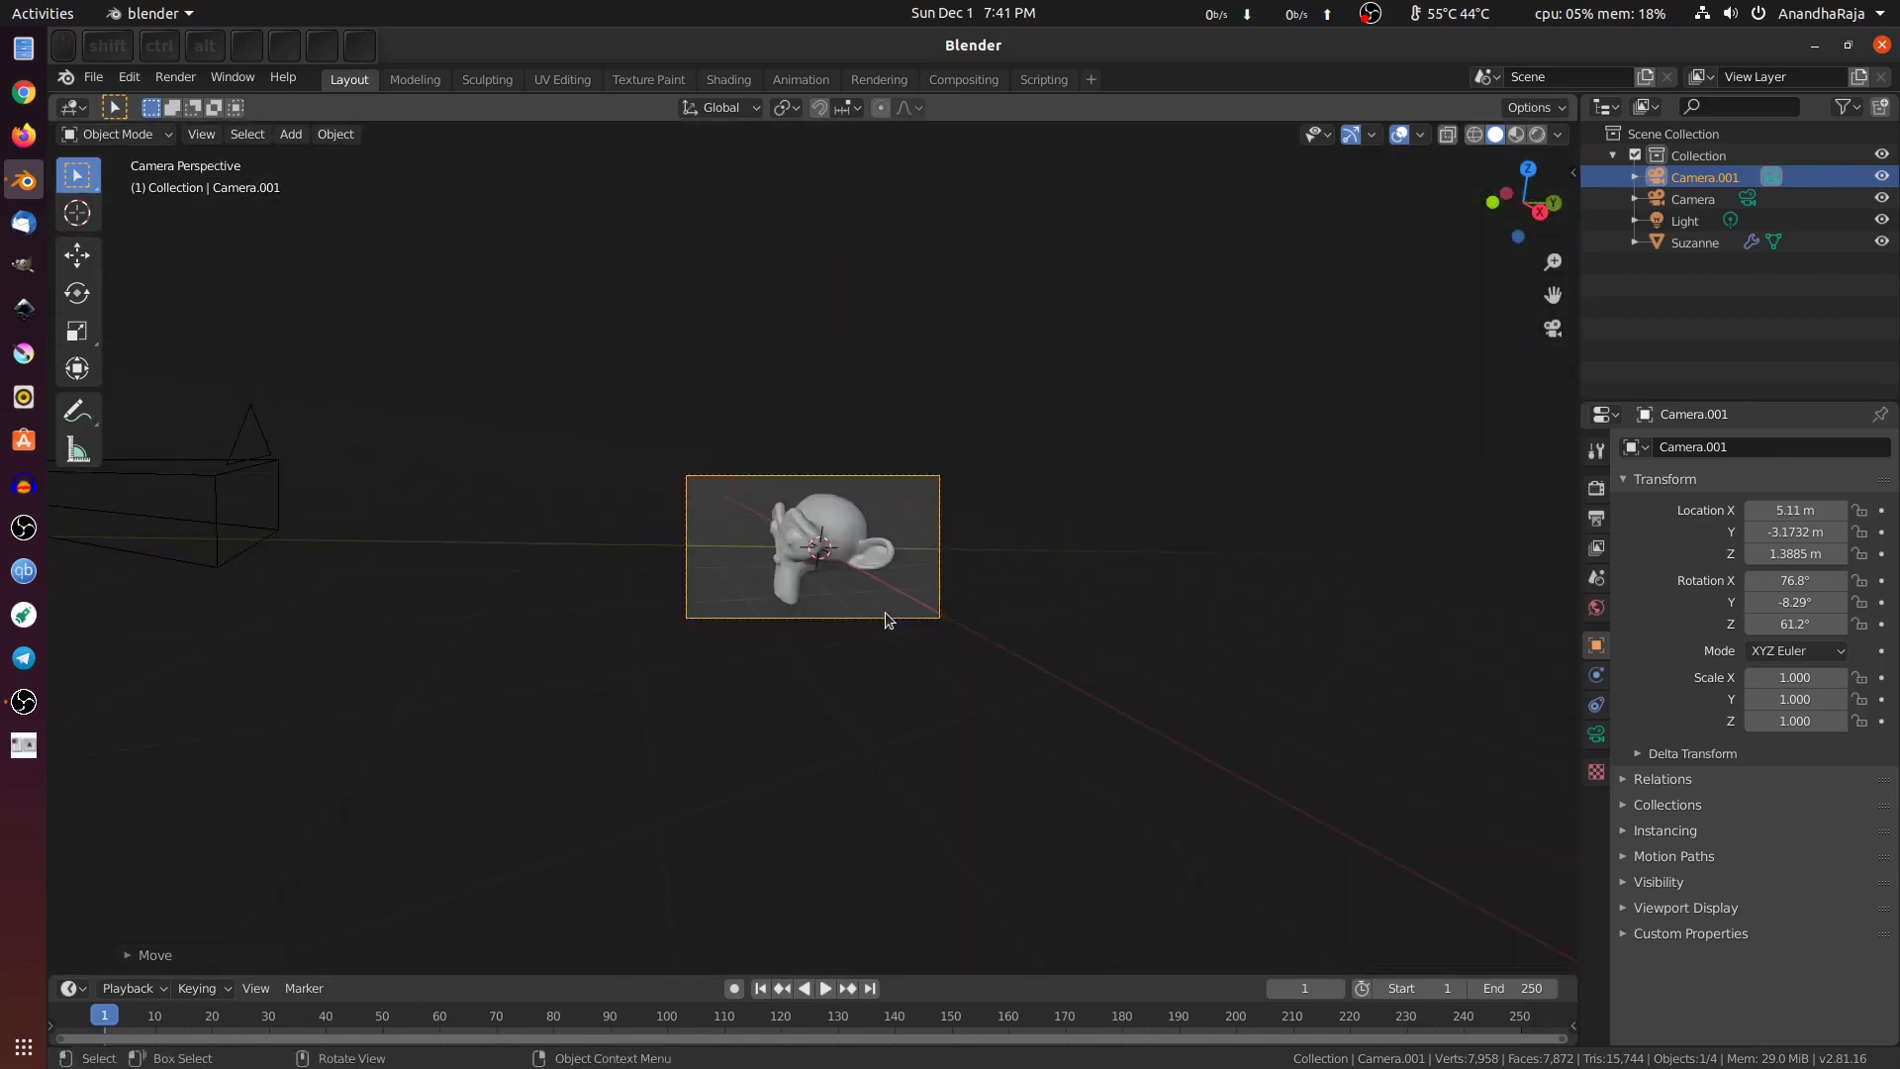
key("KP_0")
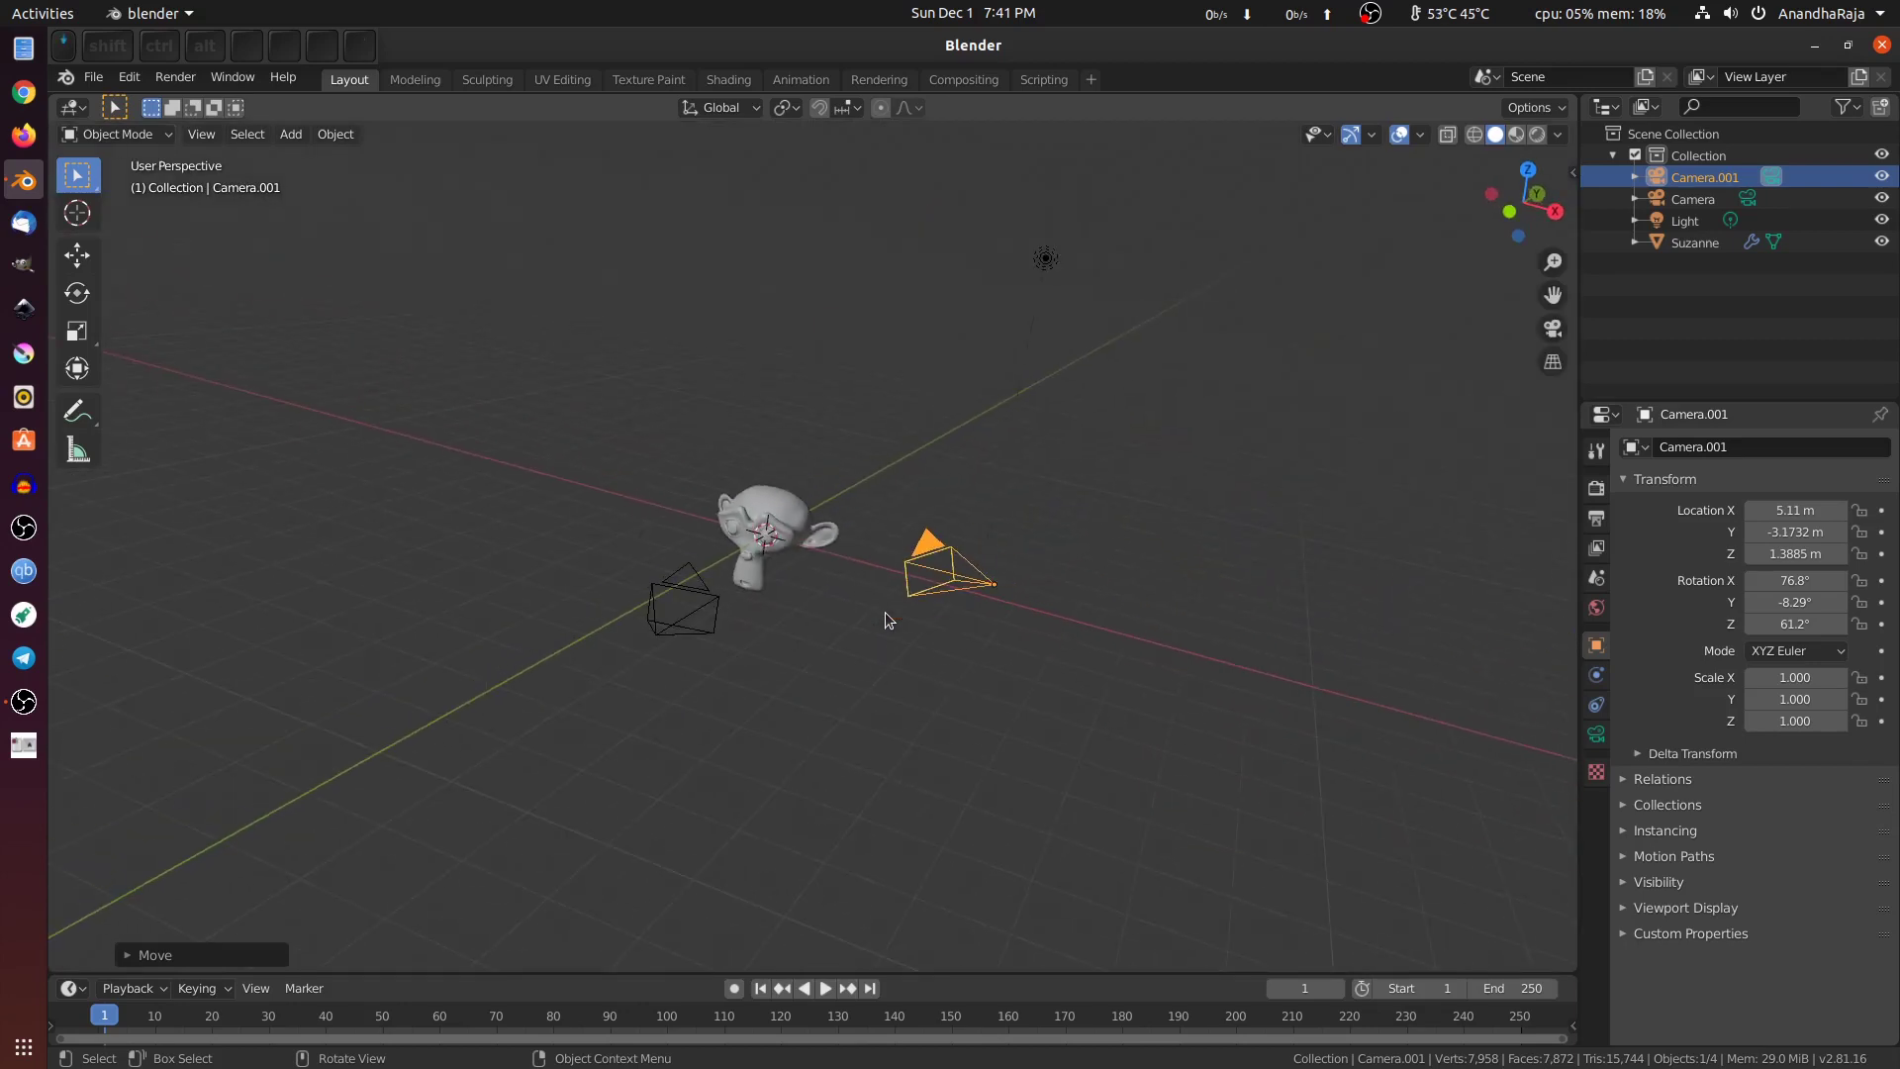
key("KP_7")
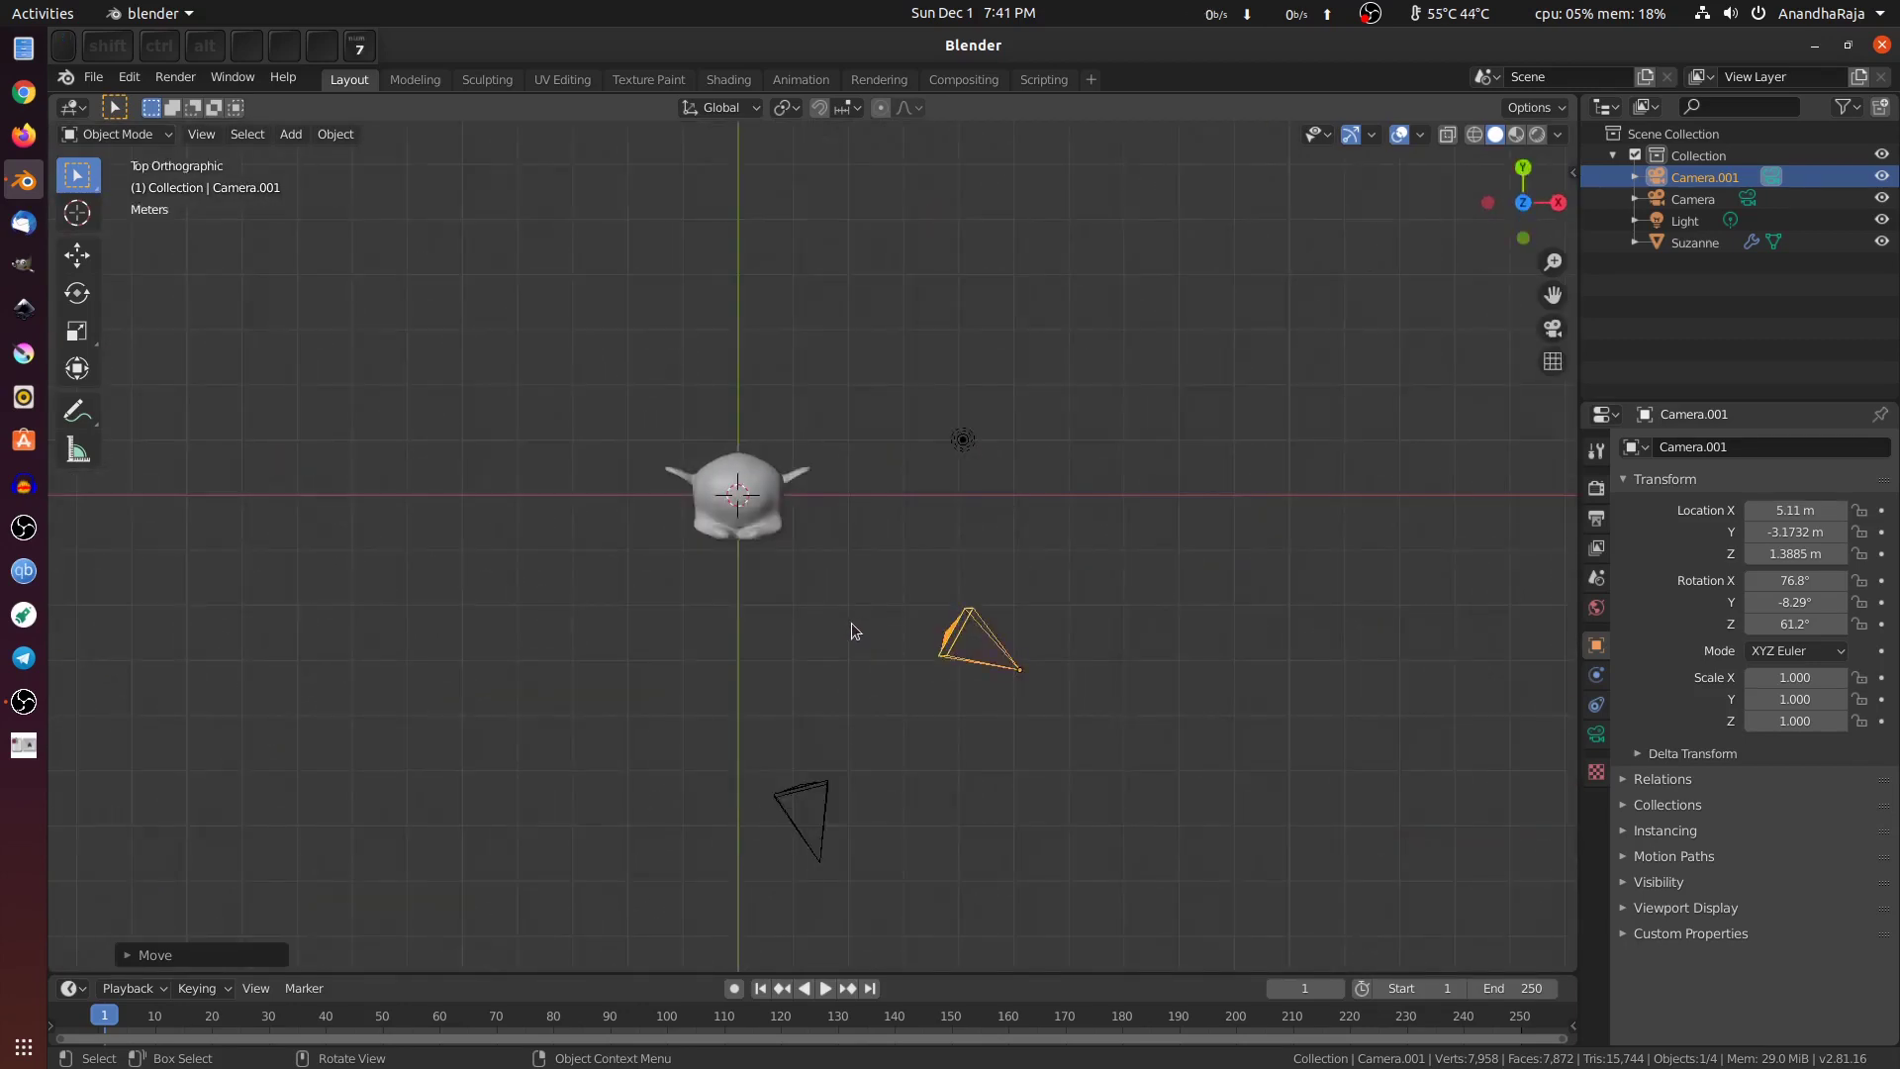
key("shift+a")
left_click(851, 631)
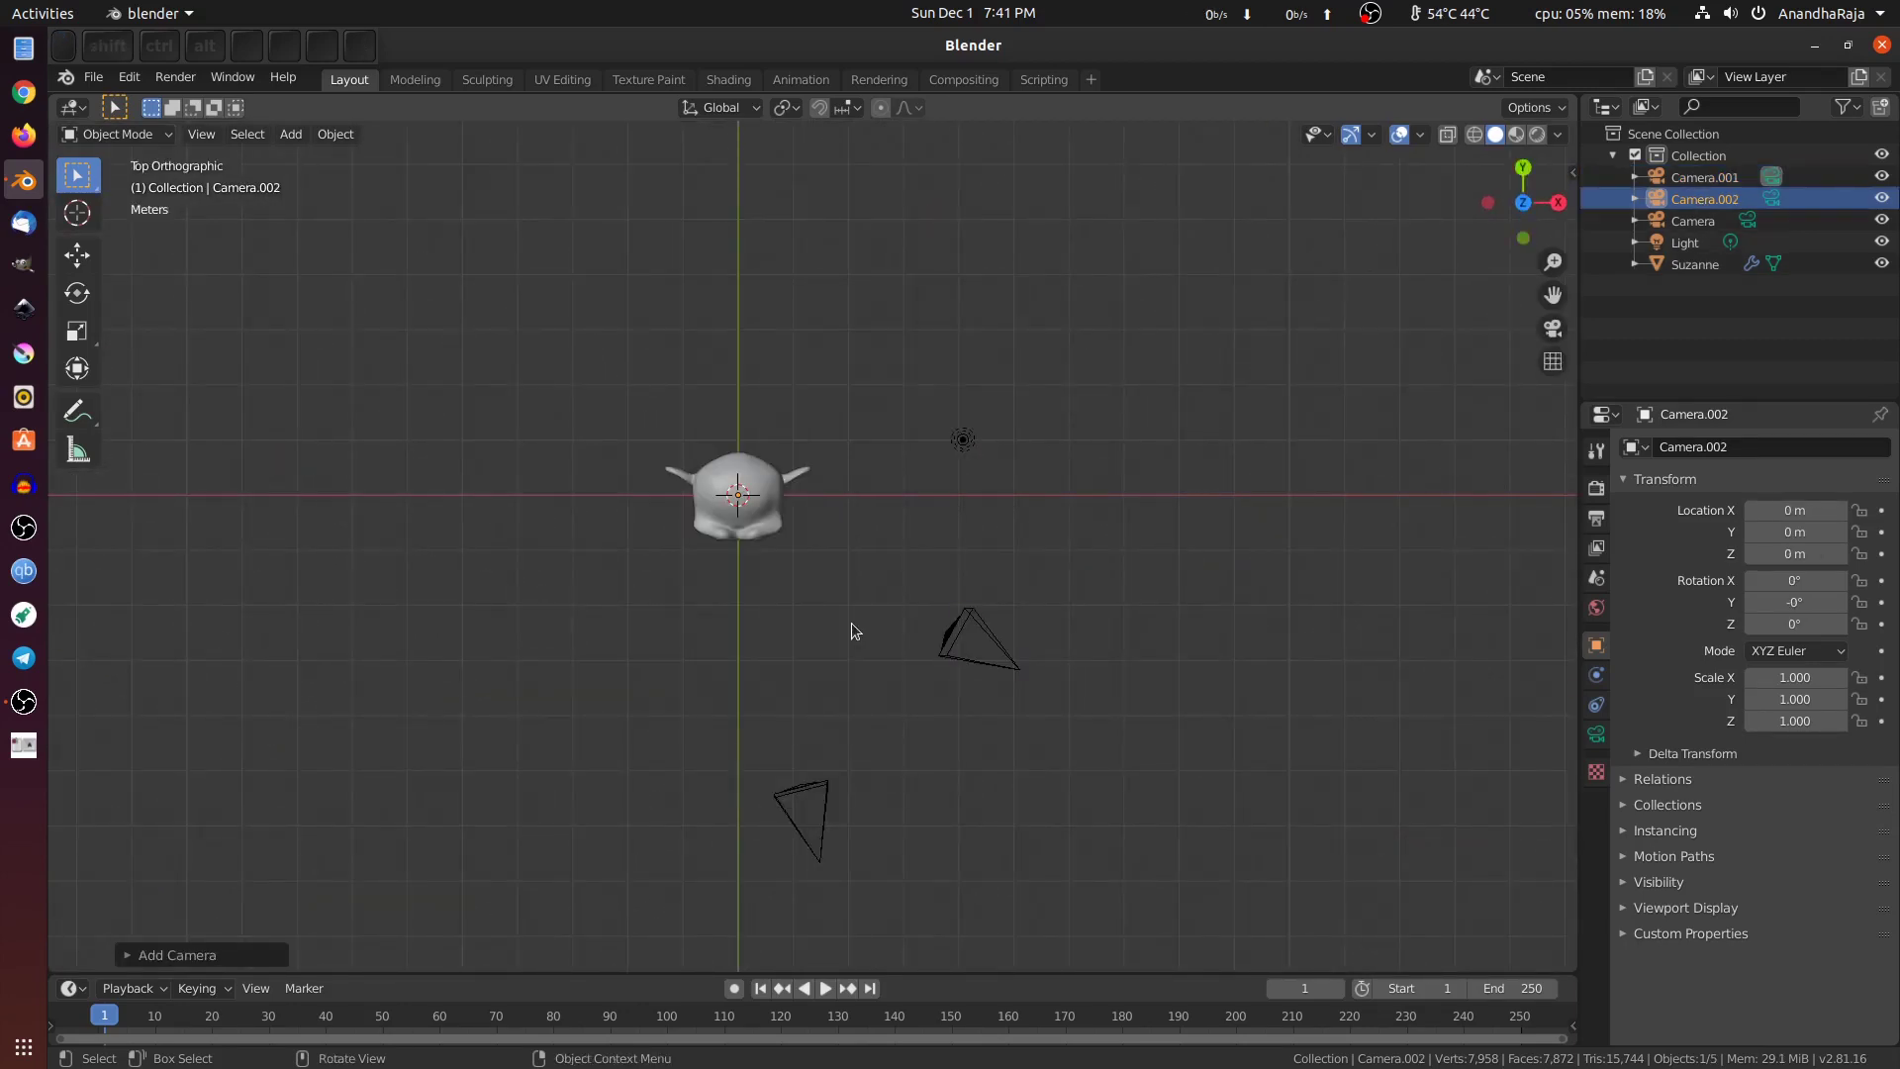
key("KP_1")
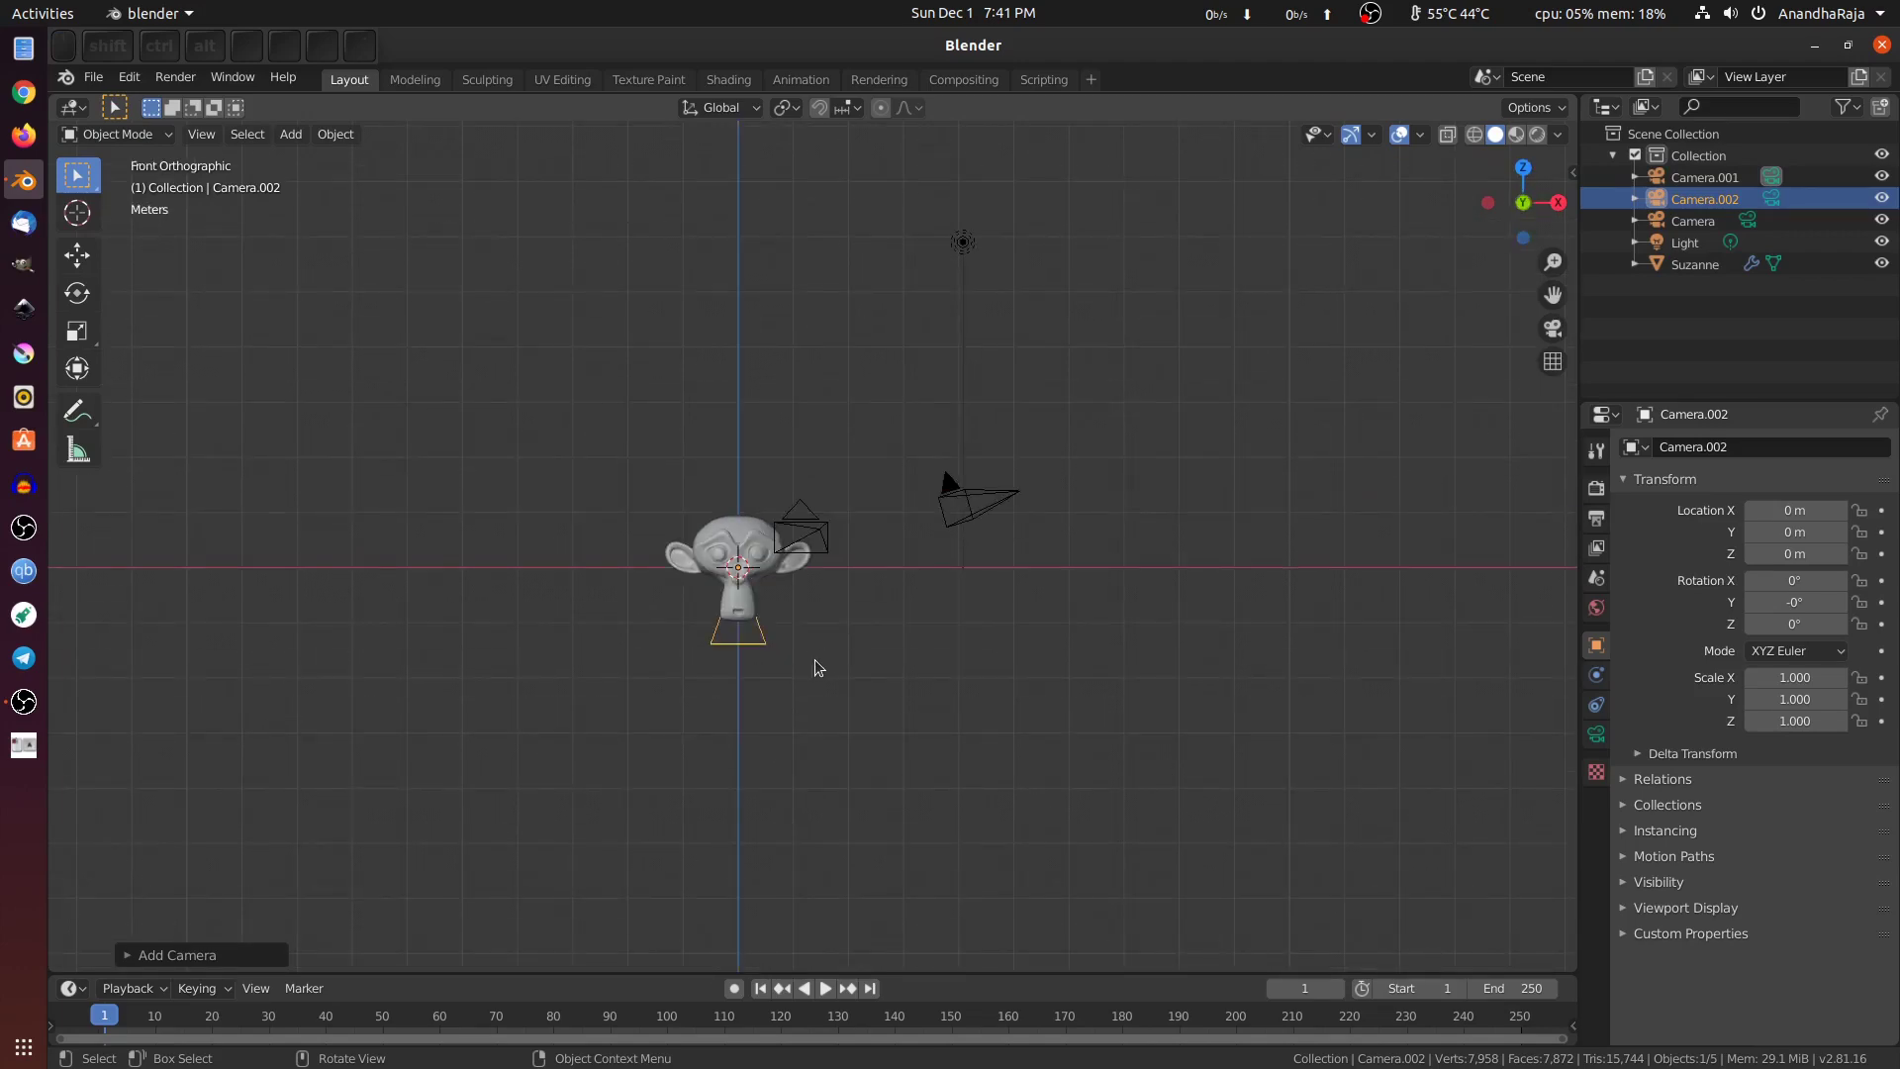
key("g")
left_click(579, 594)
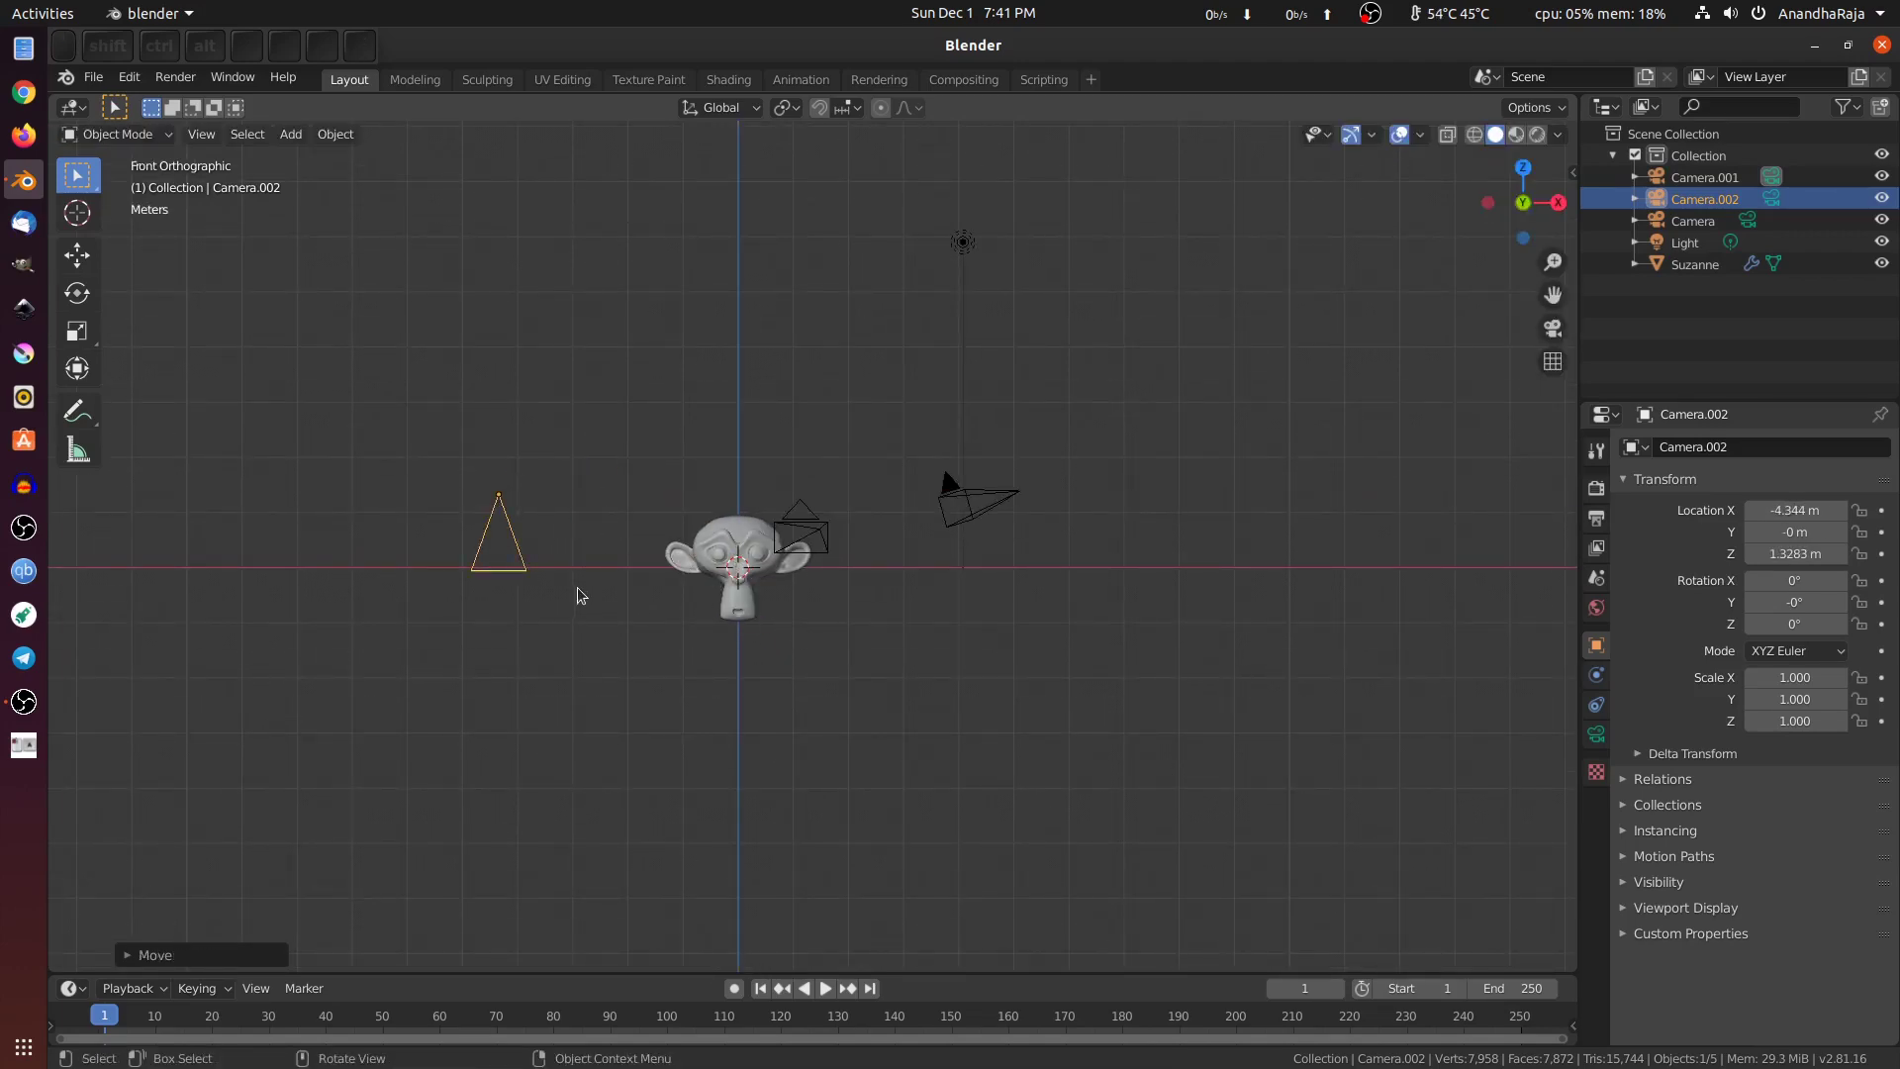
Step: Align the third camera to a view of the monkey and shift it along local Z to about X -3.49 m, Y -5.32 m, Z 2.40 m
key("KP_3")
key("ctrl+alt+KP_0")
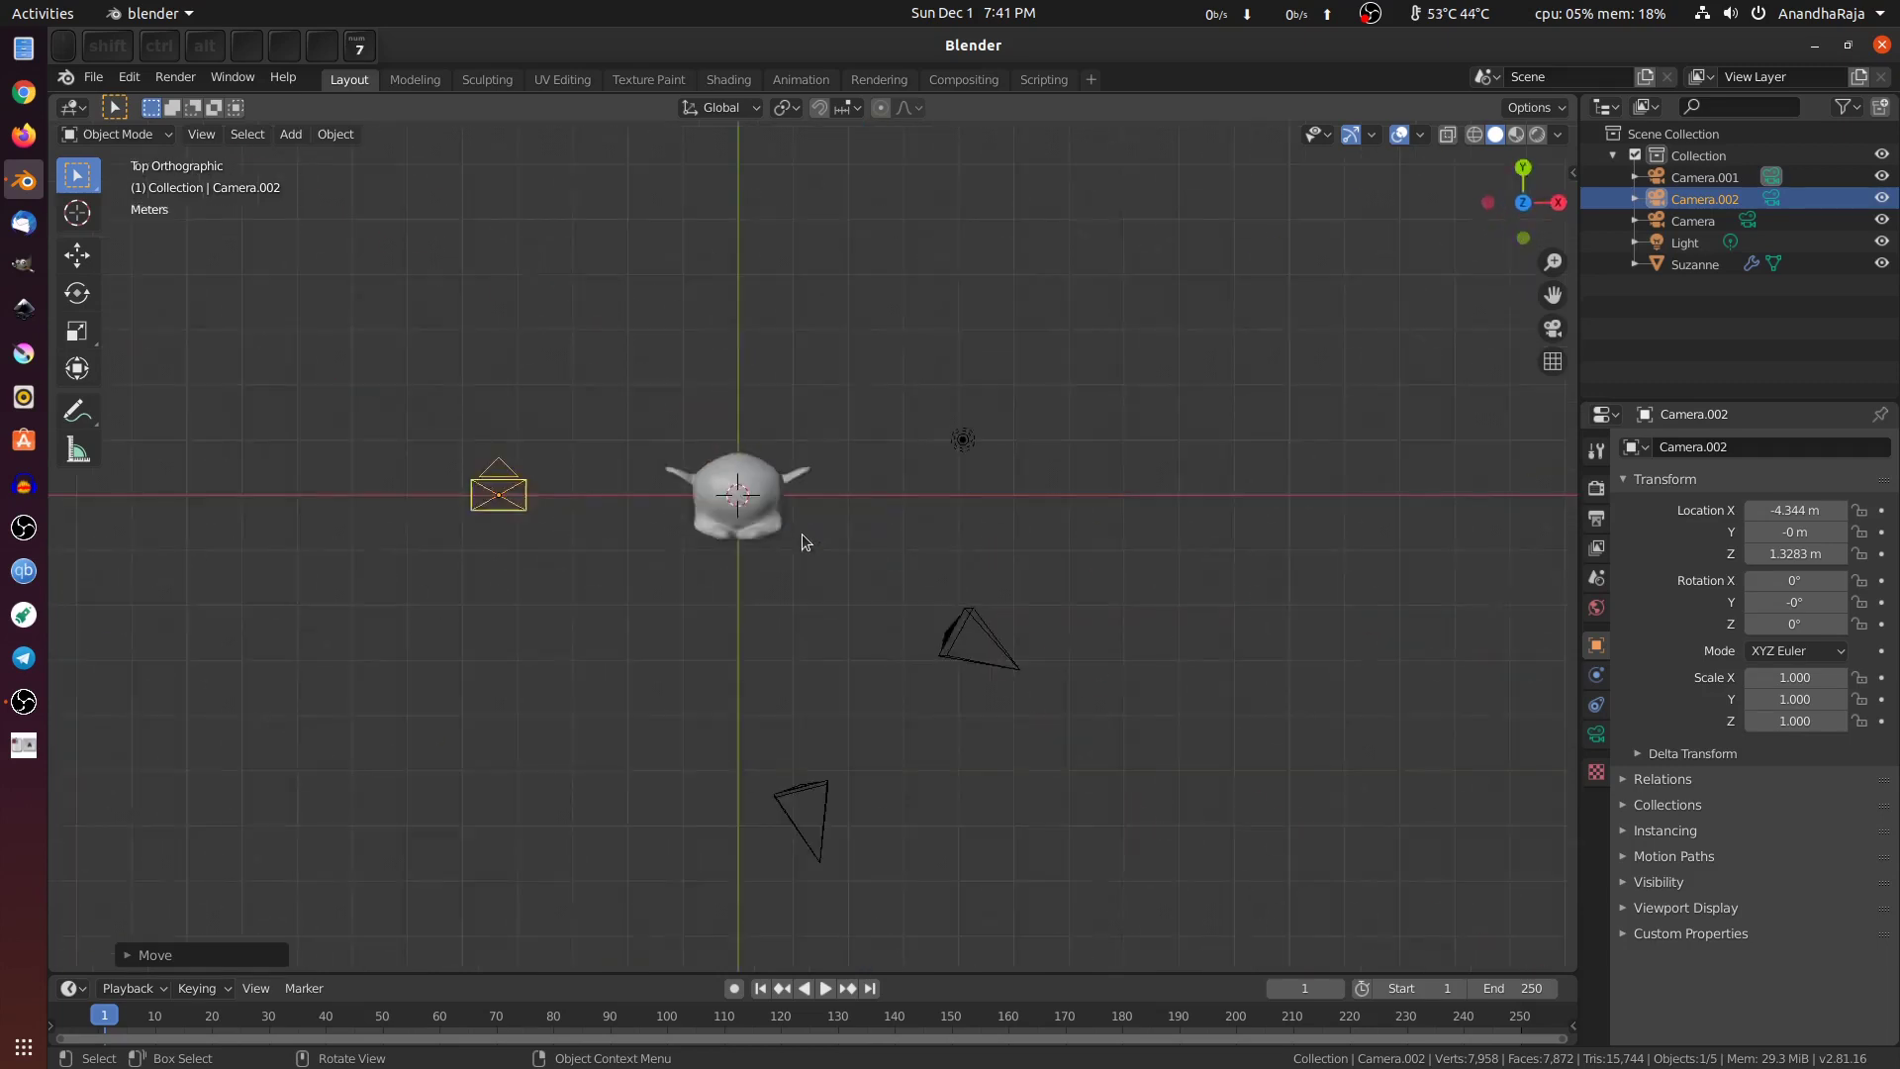
key("g")
key("z")
key("z")
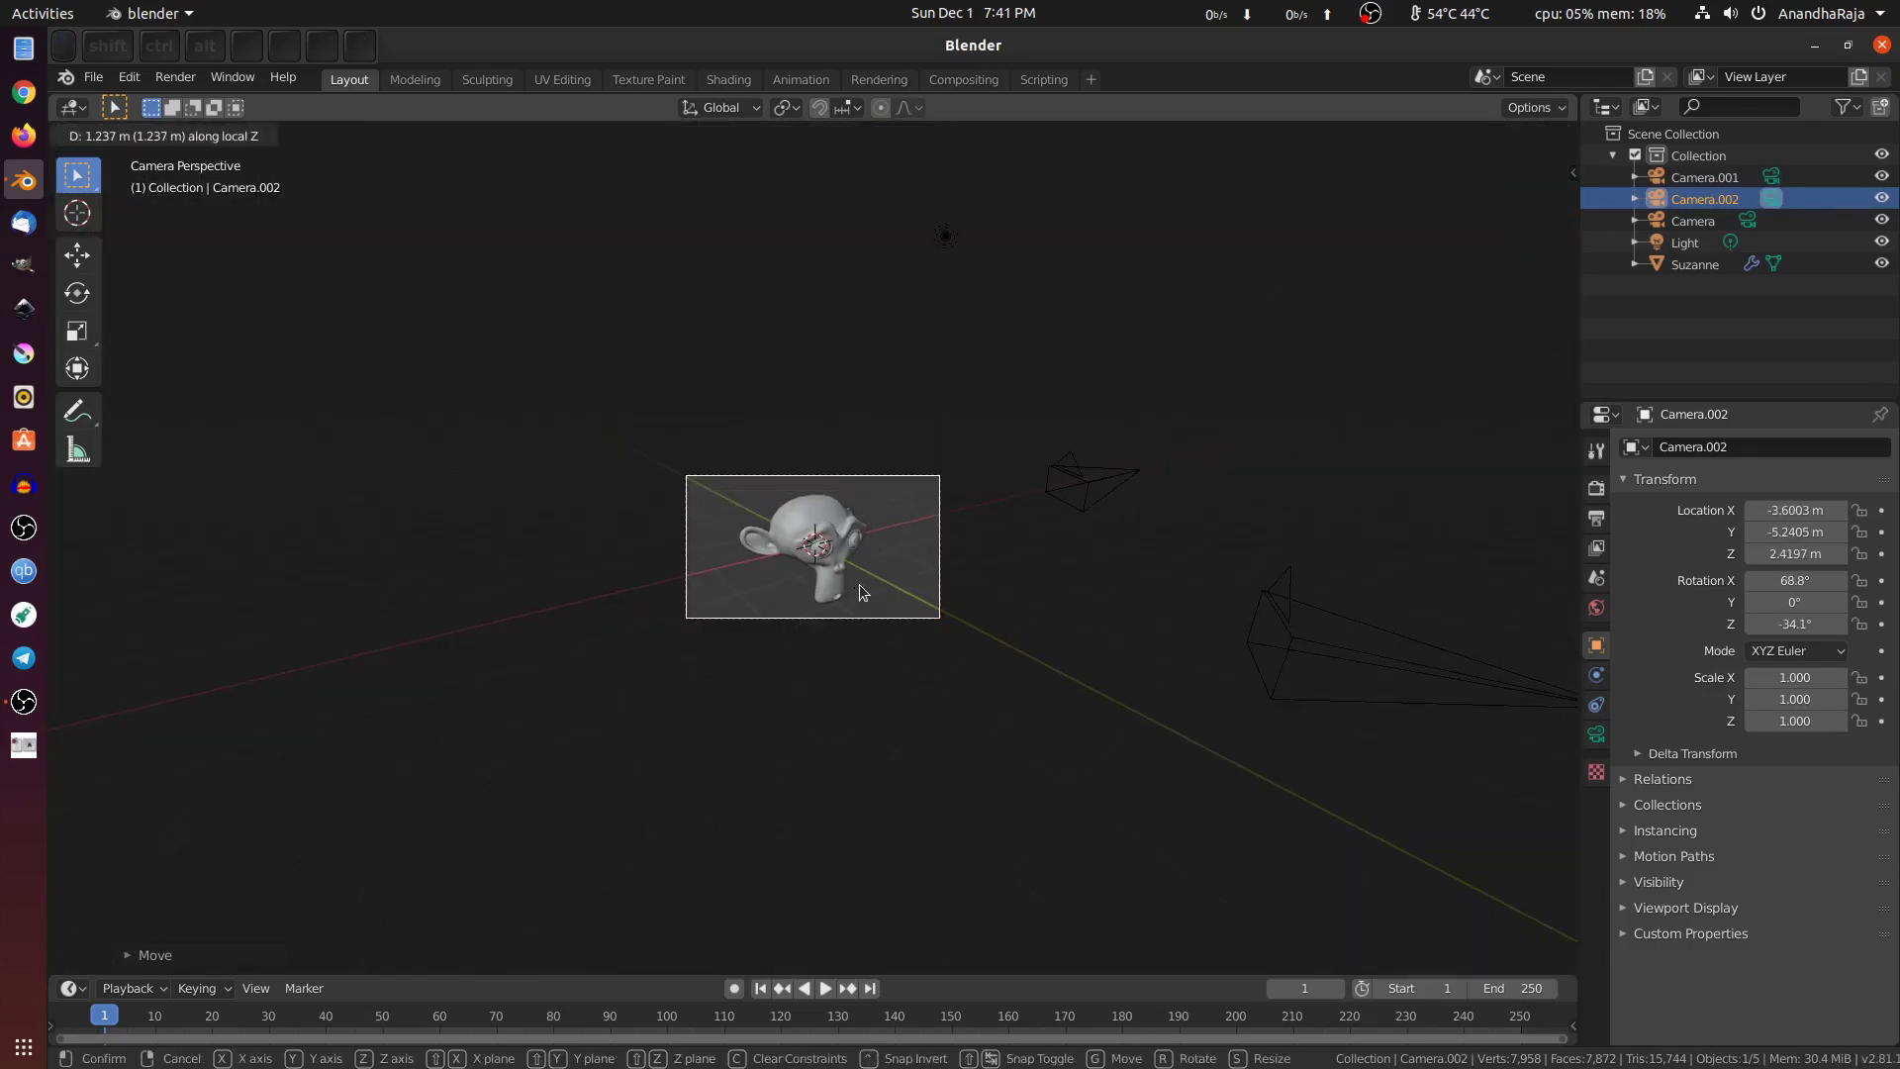
left_click(942, 580)
Step: Select the original camera in front of the monkey and make it the active scene camera
middle_click_drag(1014, 634, 928, 609)
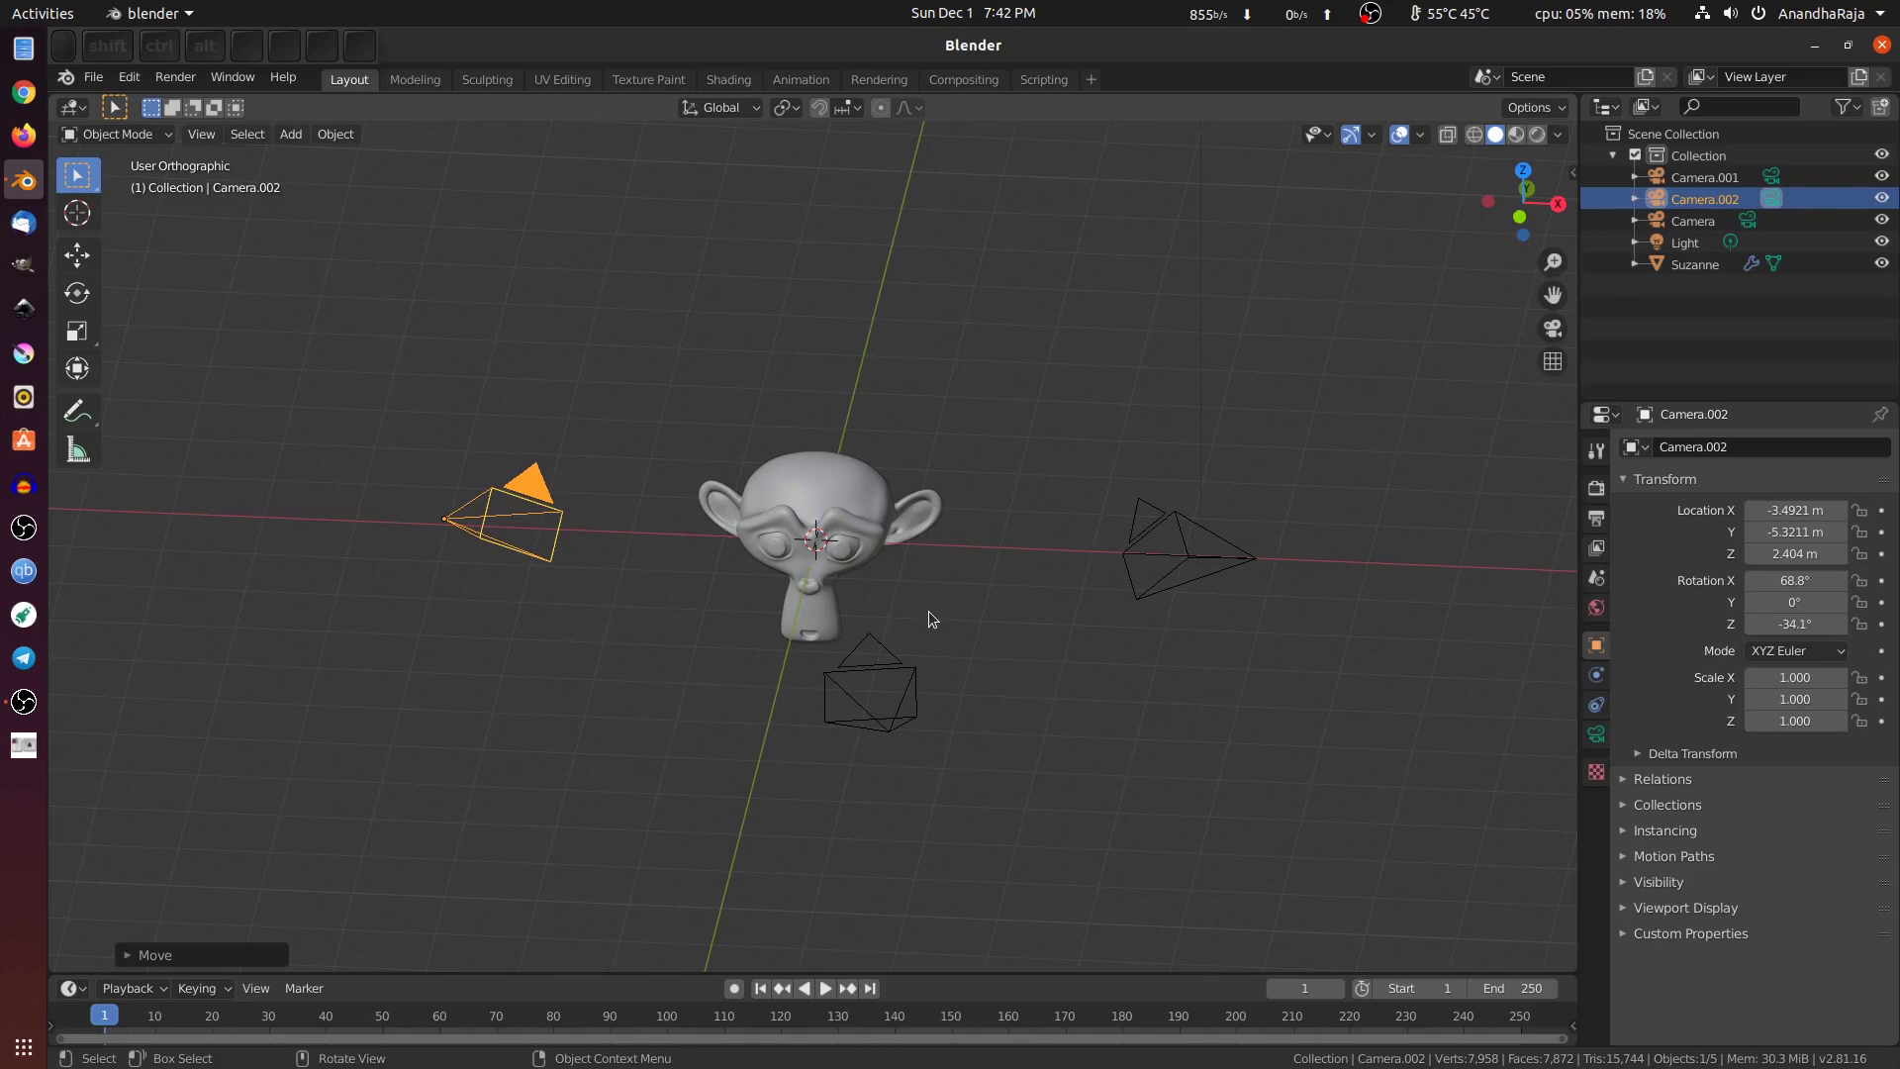
left_click(950, 657)
left_click(877, 654)
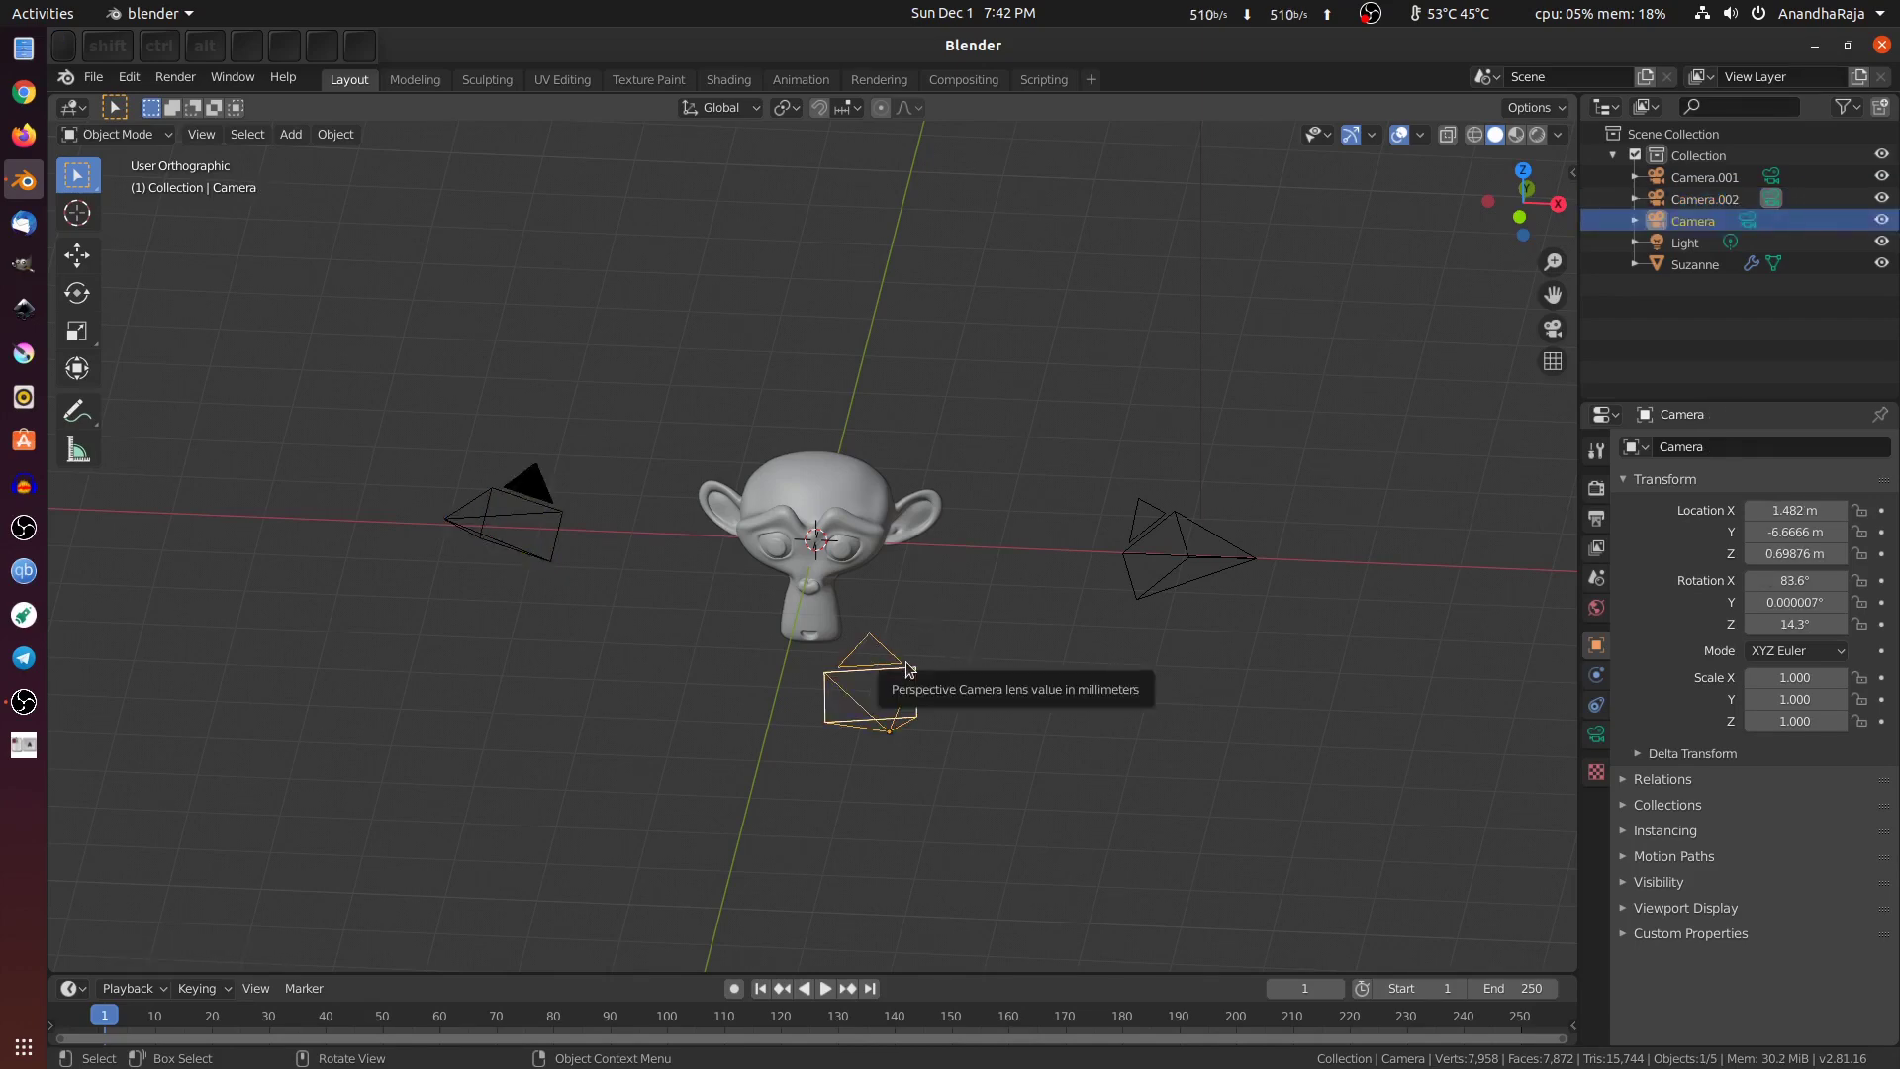
key("ctrl+KP_0")
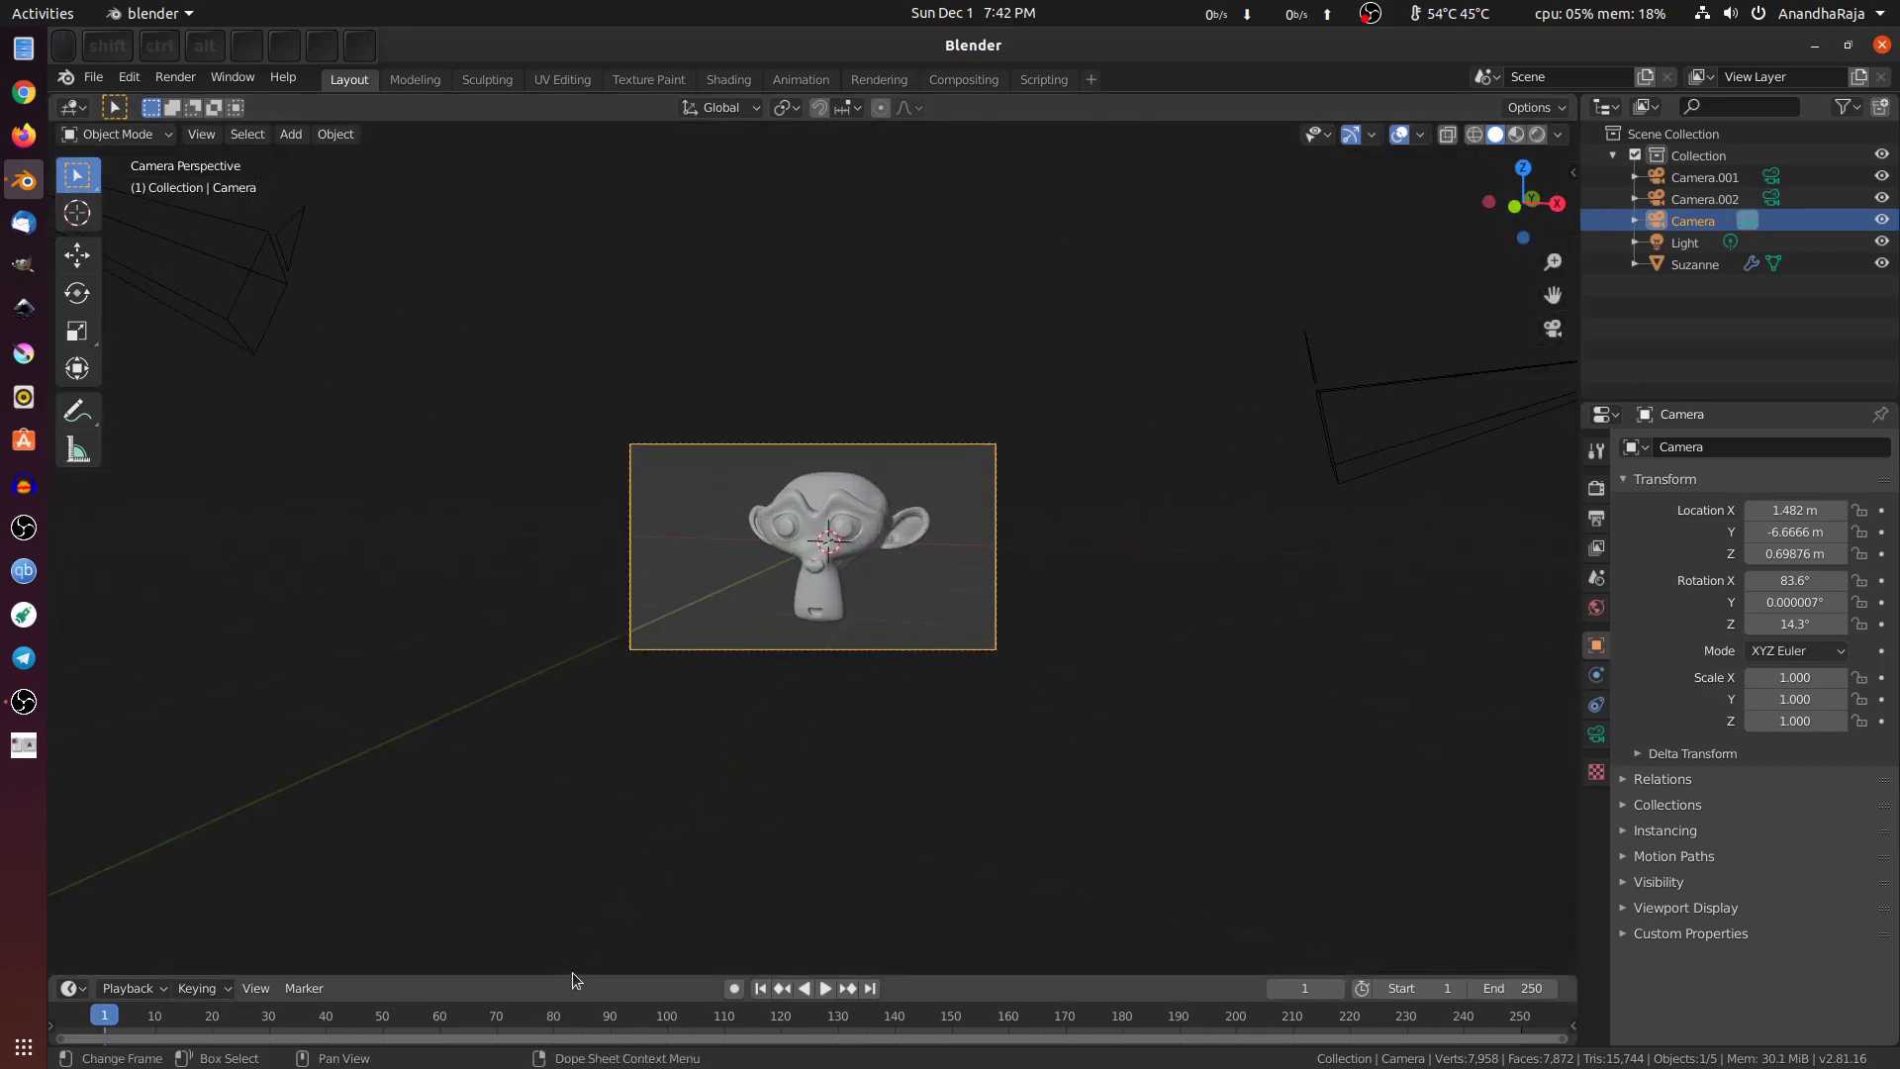
Step: Enlarge the timeline, then add a marker at frame 1 bound to the active front camera
left_click_drag(574, 973, 581, 816)
left_click_drag(107, 859, 104, 860)
middle_click_drag(899, 402, 1435, 559)
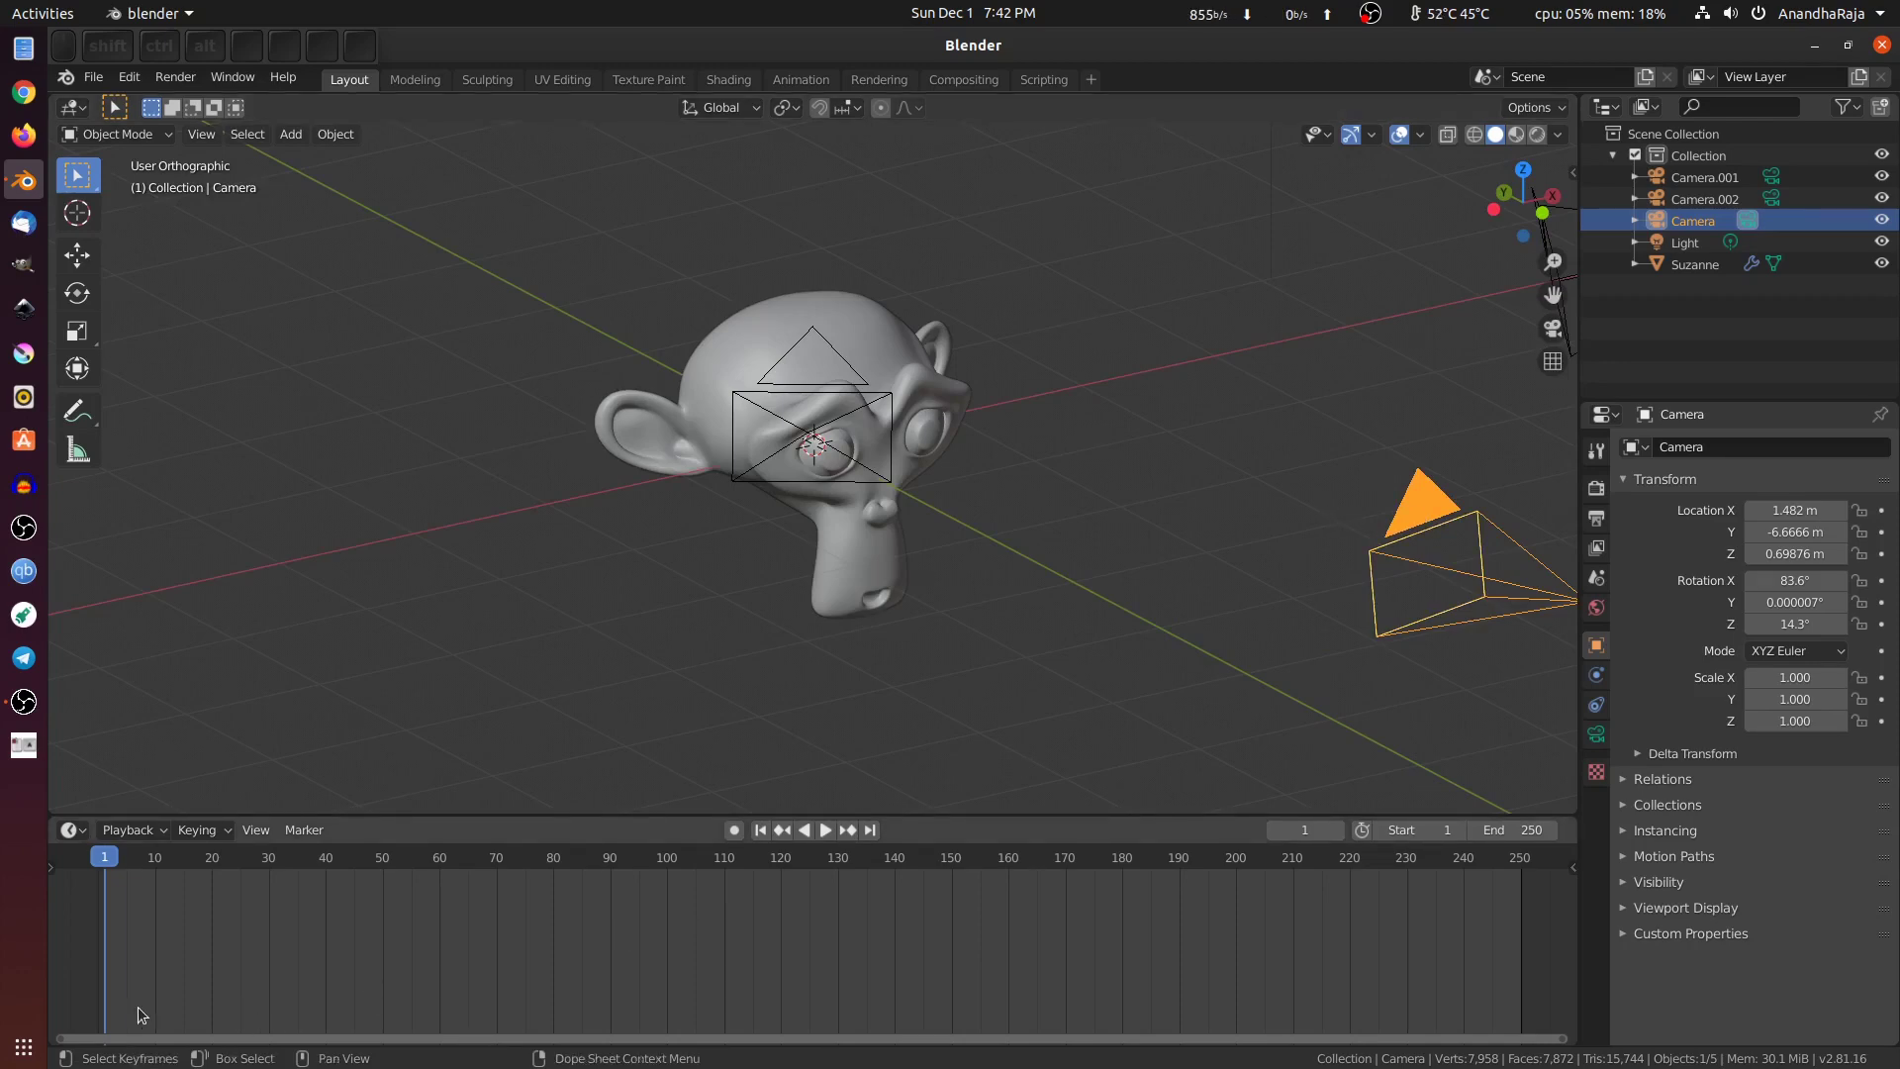
left_click(304, 829)
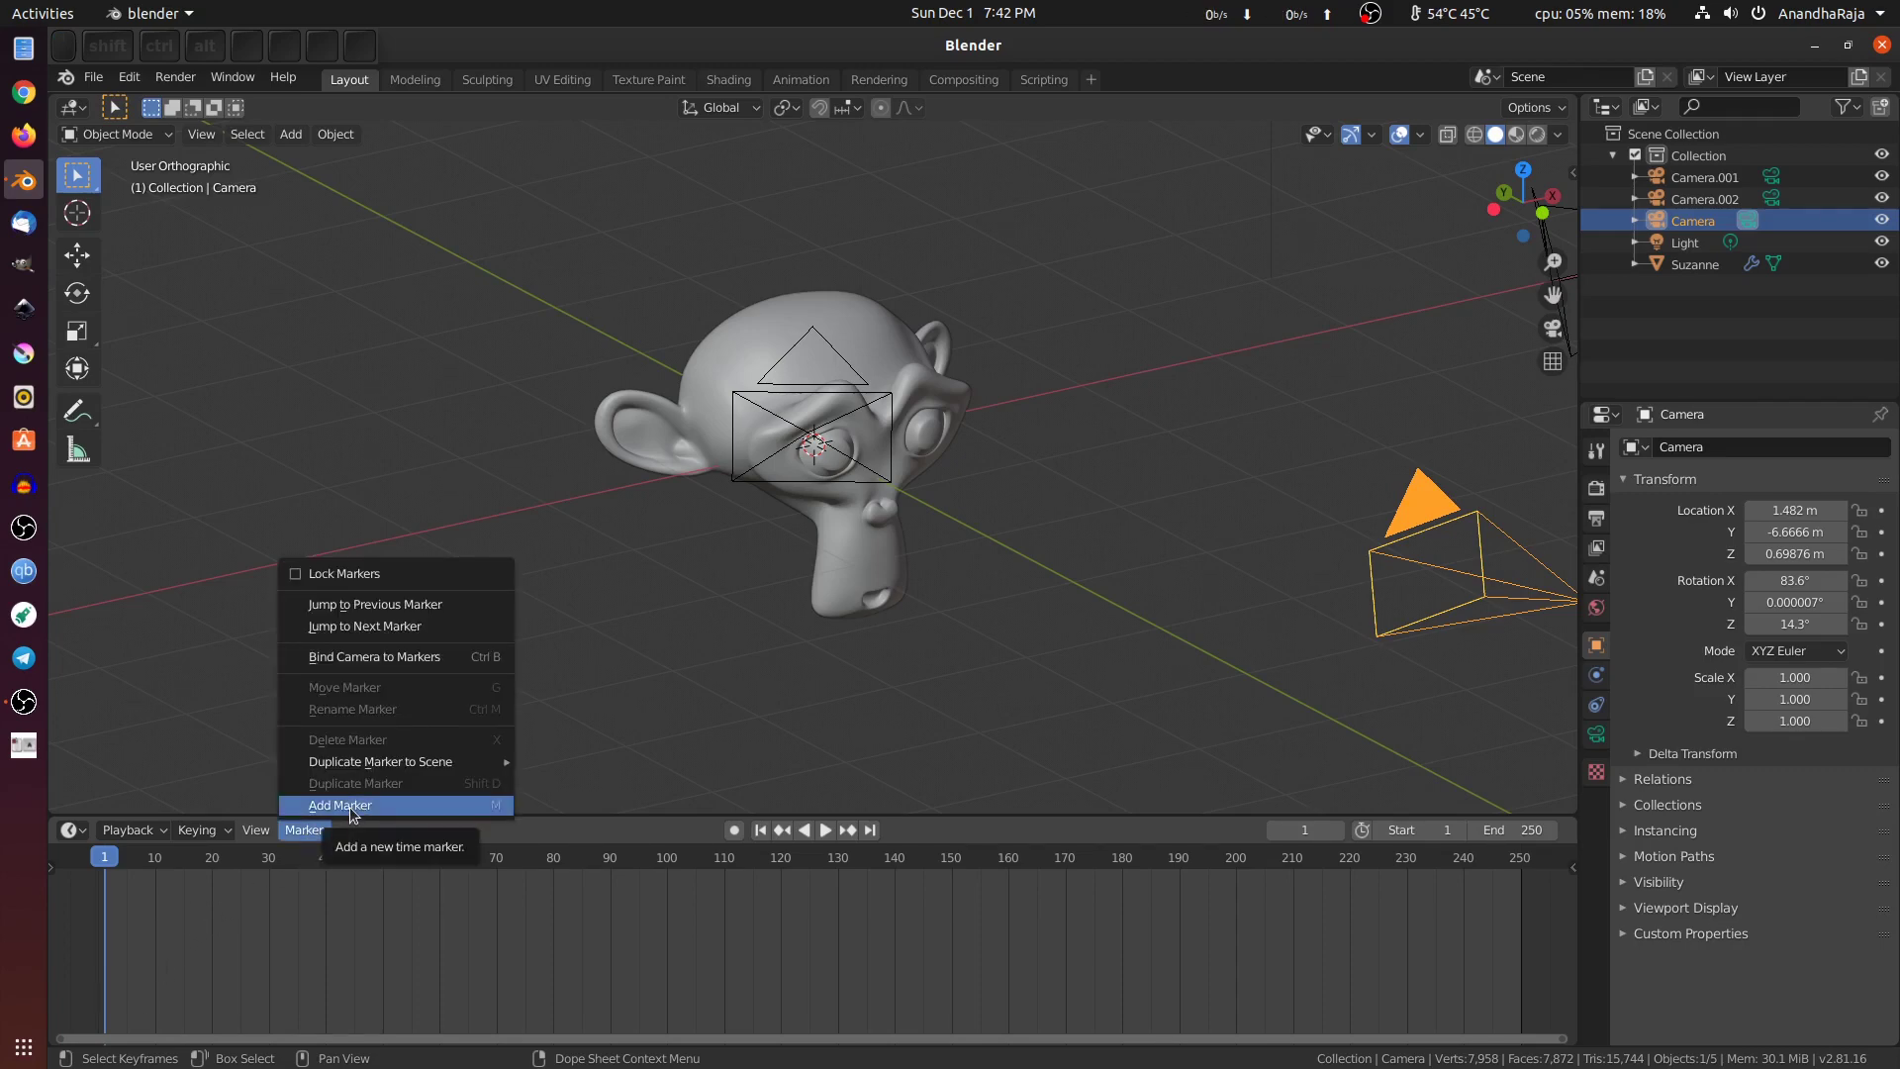
left_click(349, 805)
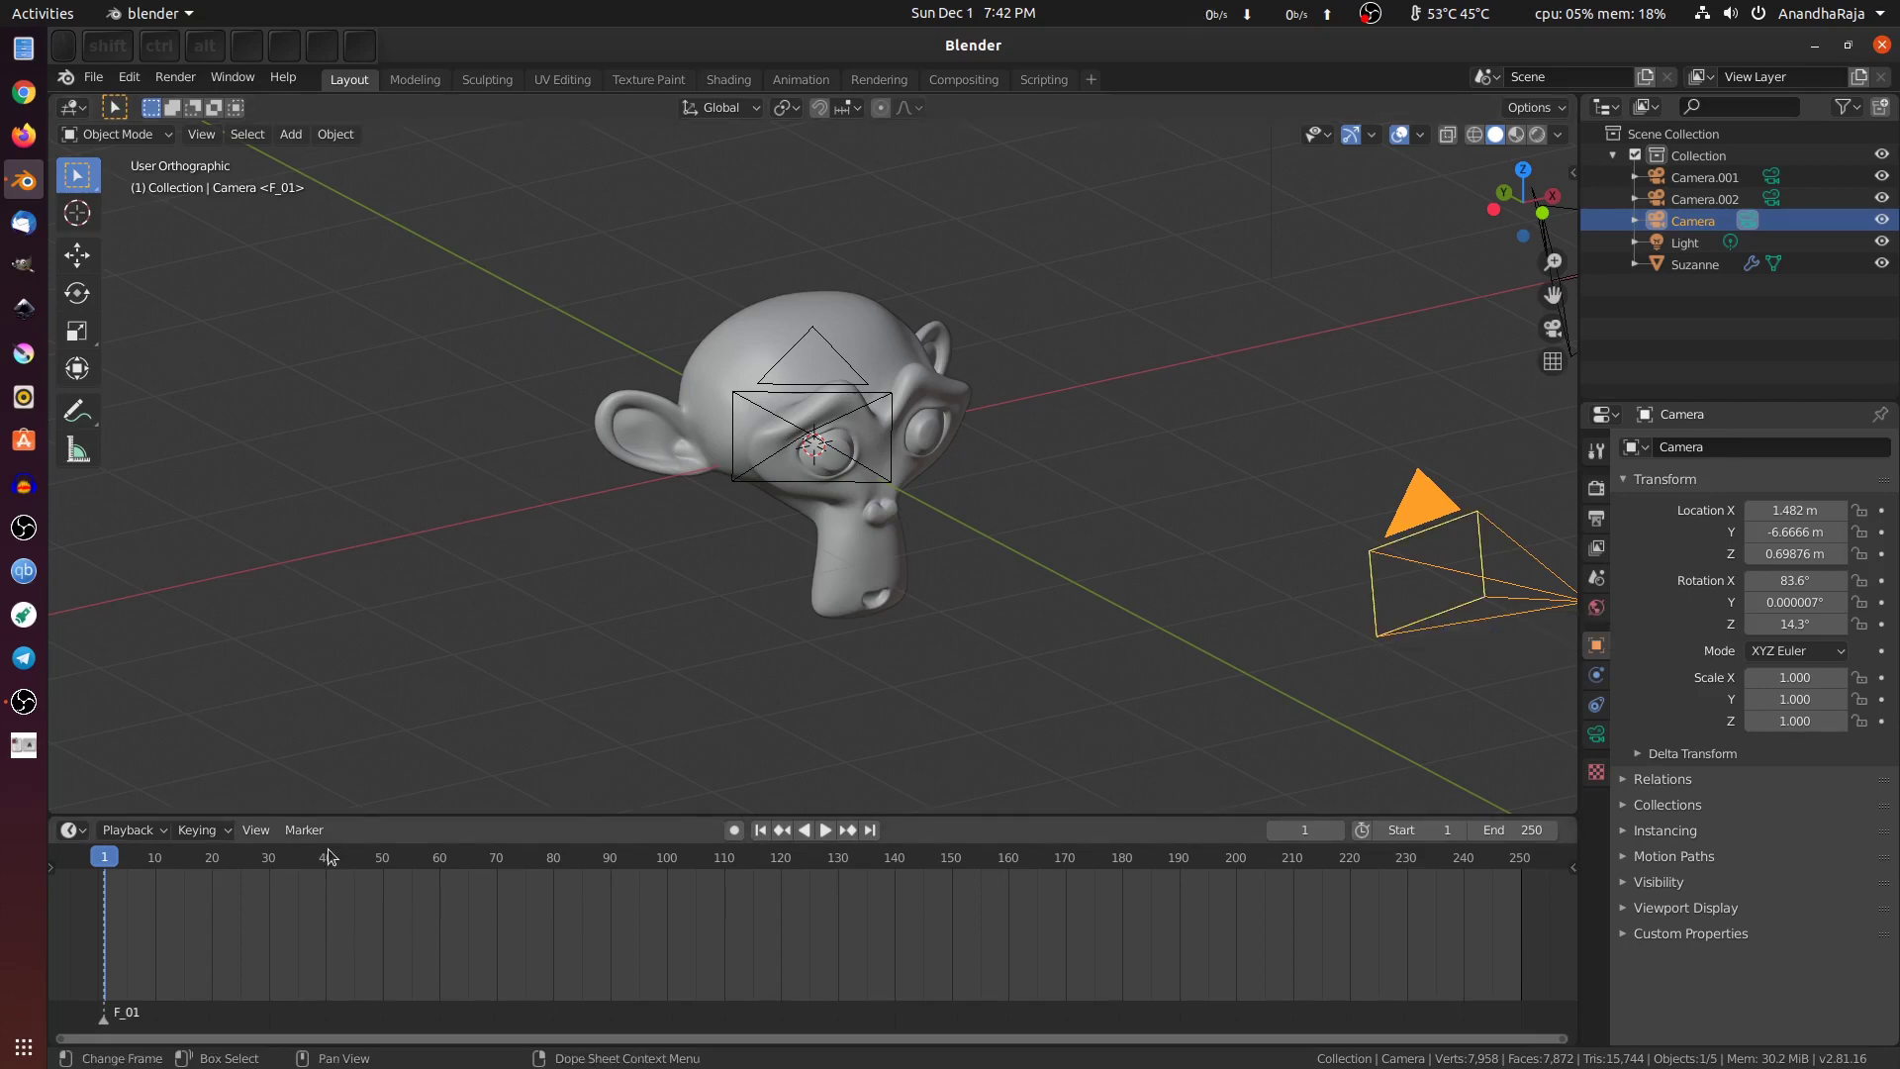
left_click(309, 829)
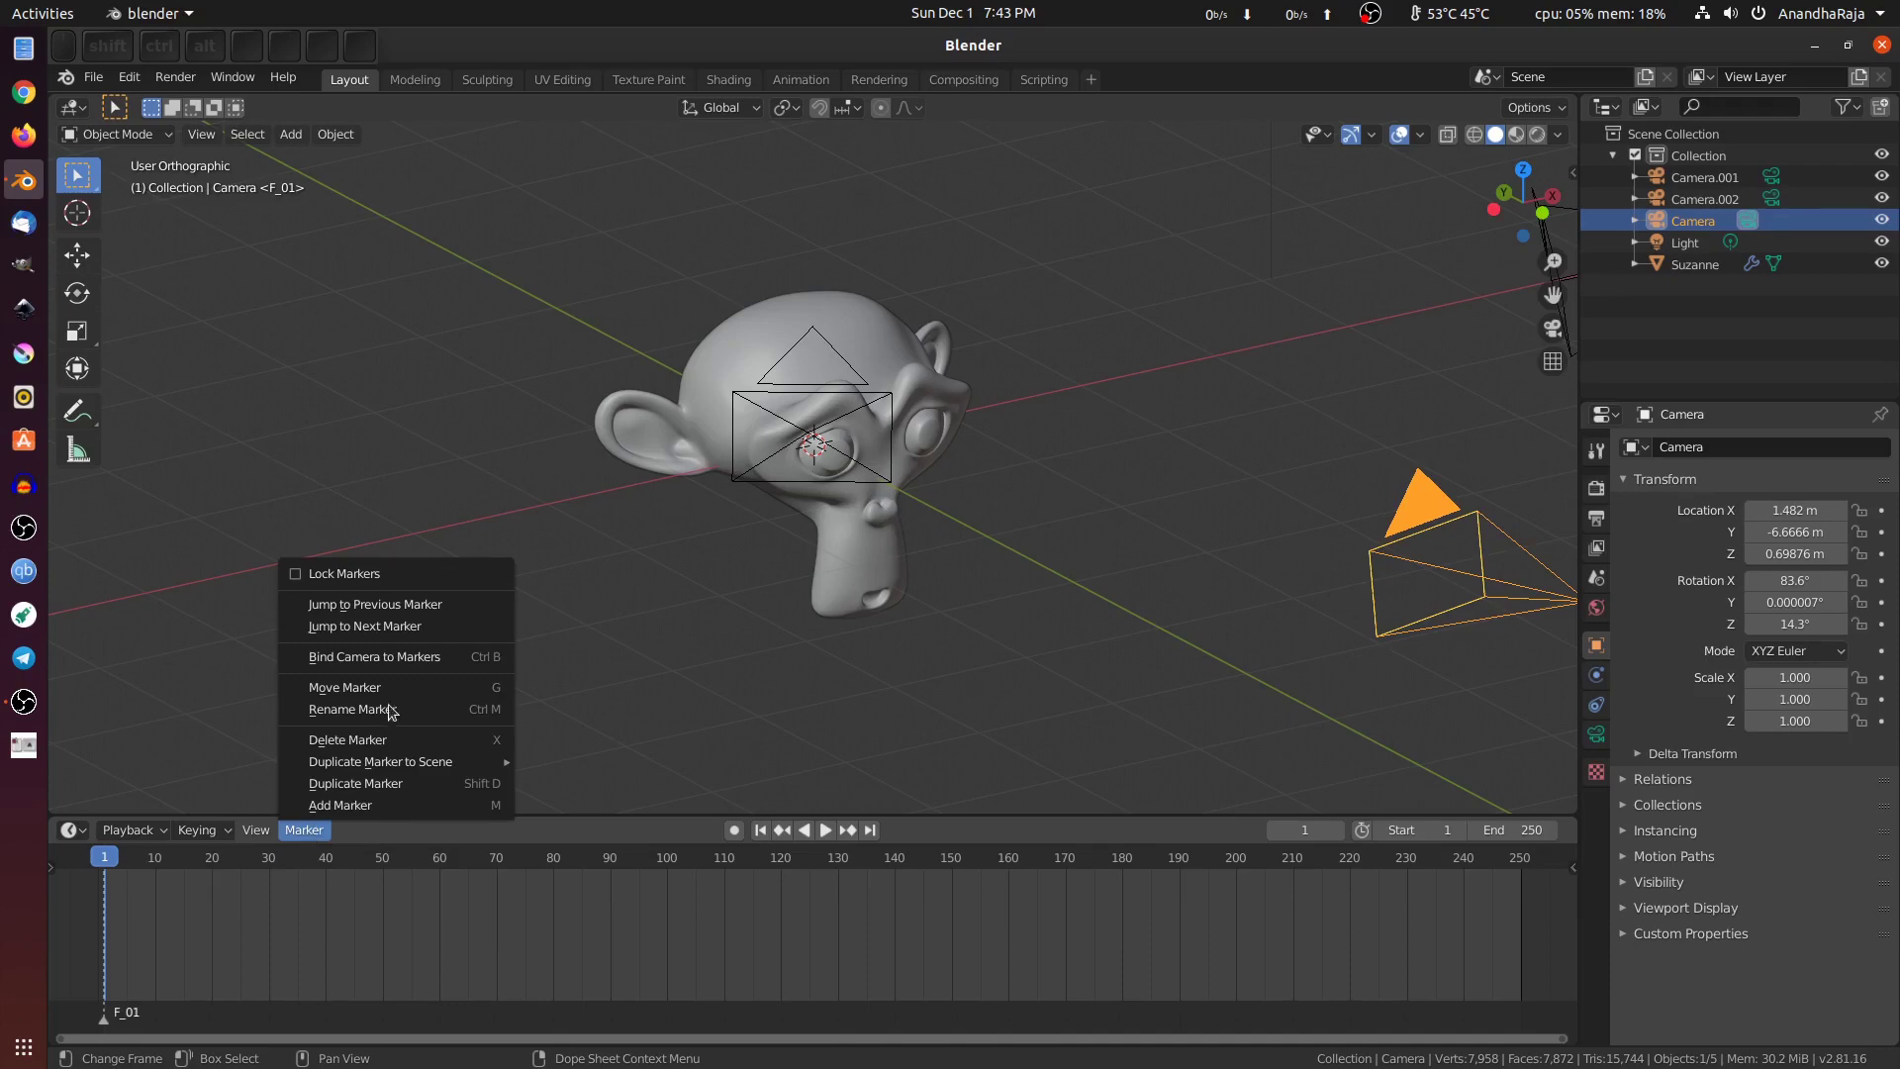
left_click(414, 656)
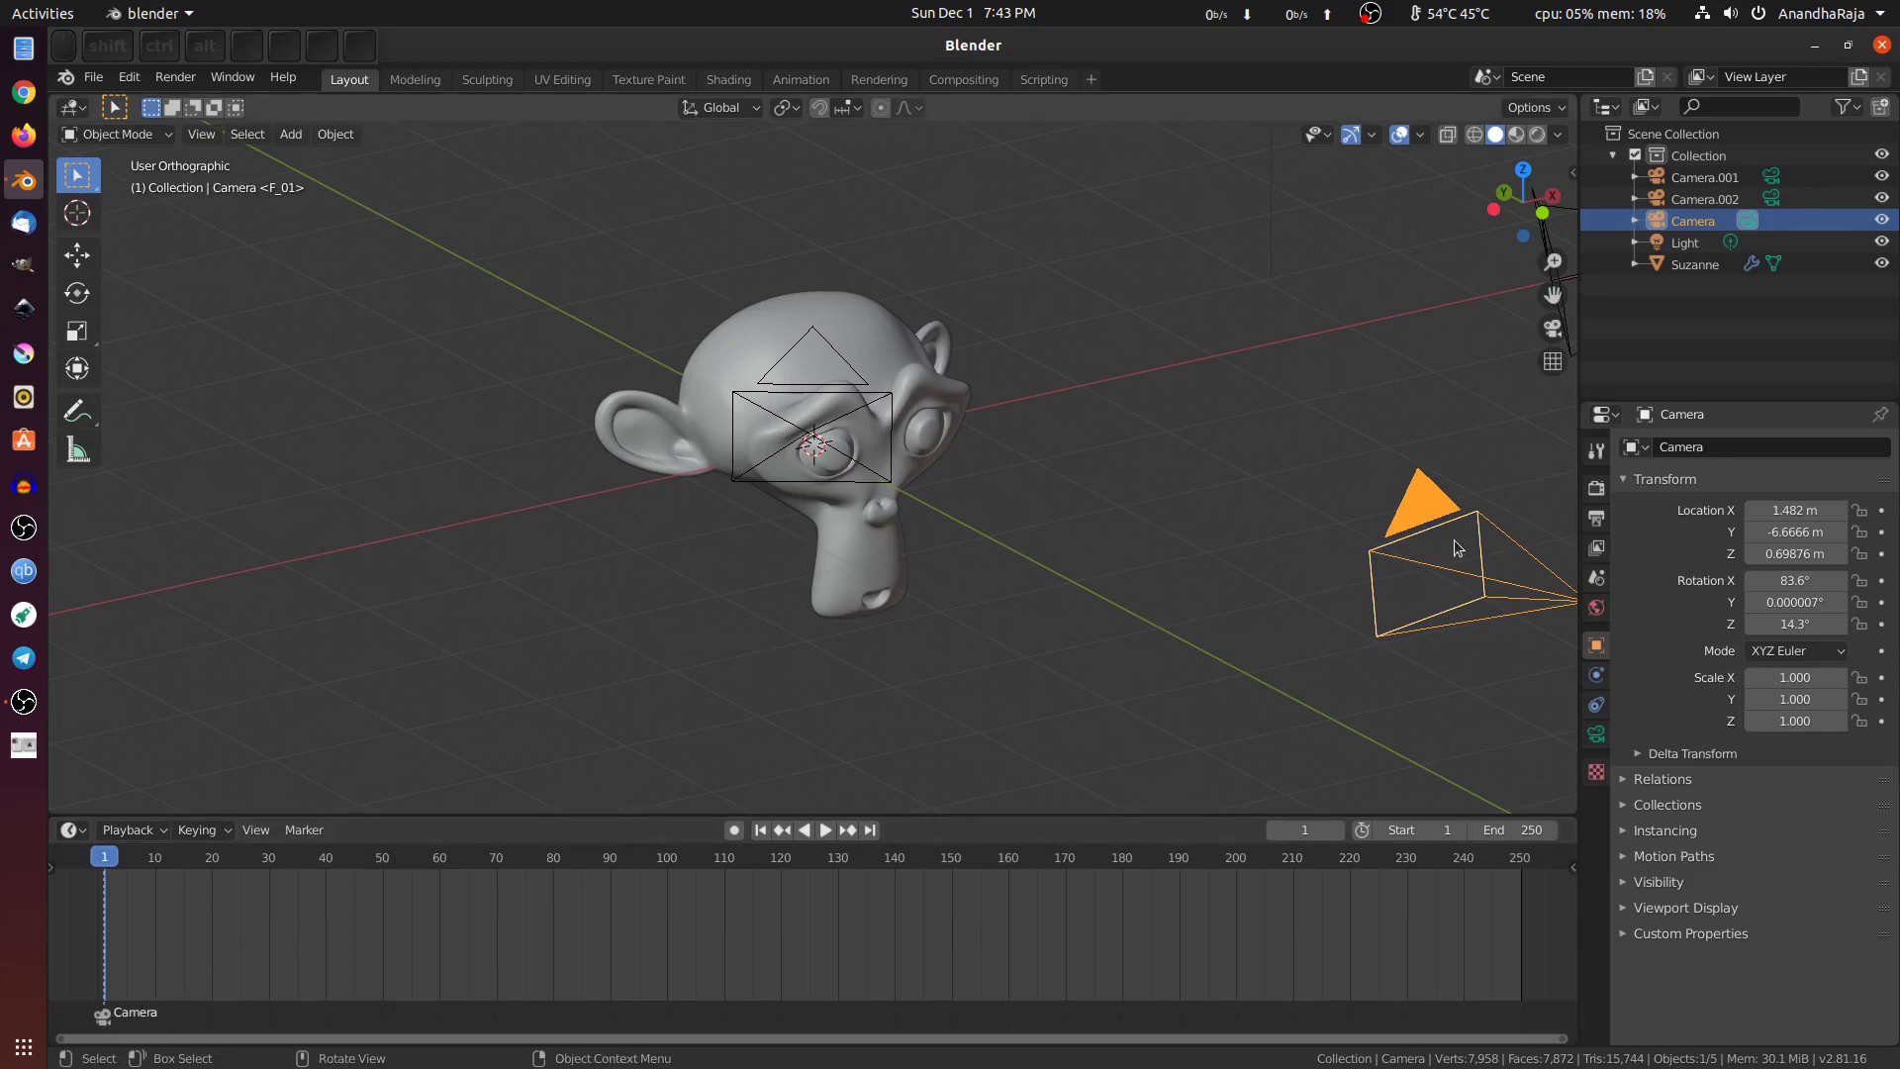
Step: Rename the front camera to Camera 1, the third-added one to Camera 2, and Camera.001 to Camera 3
double_click(1707, 219)
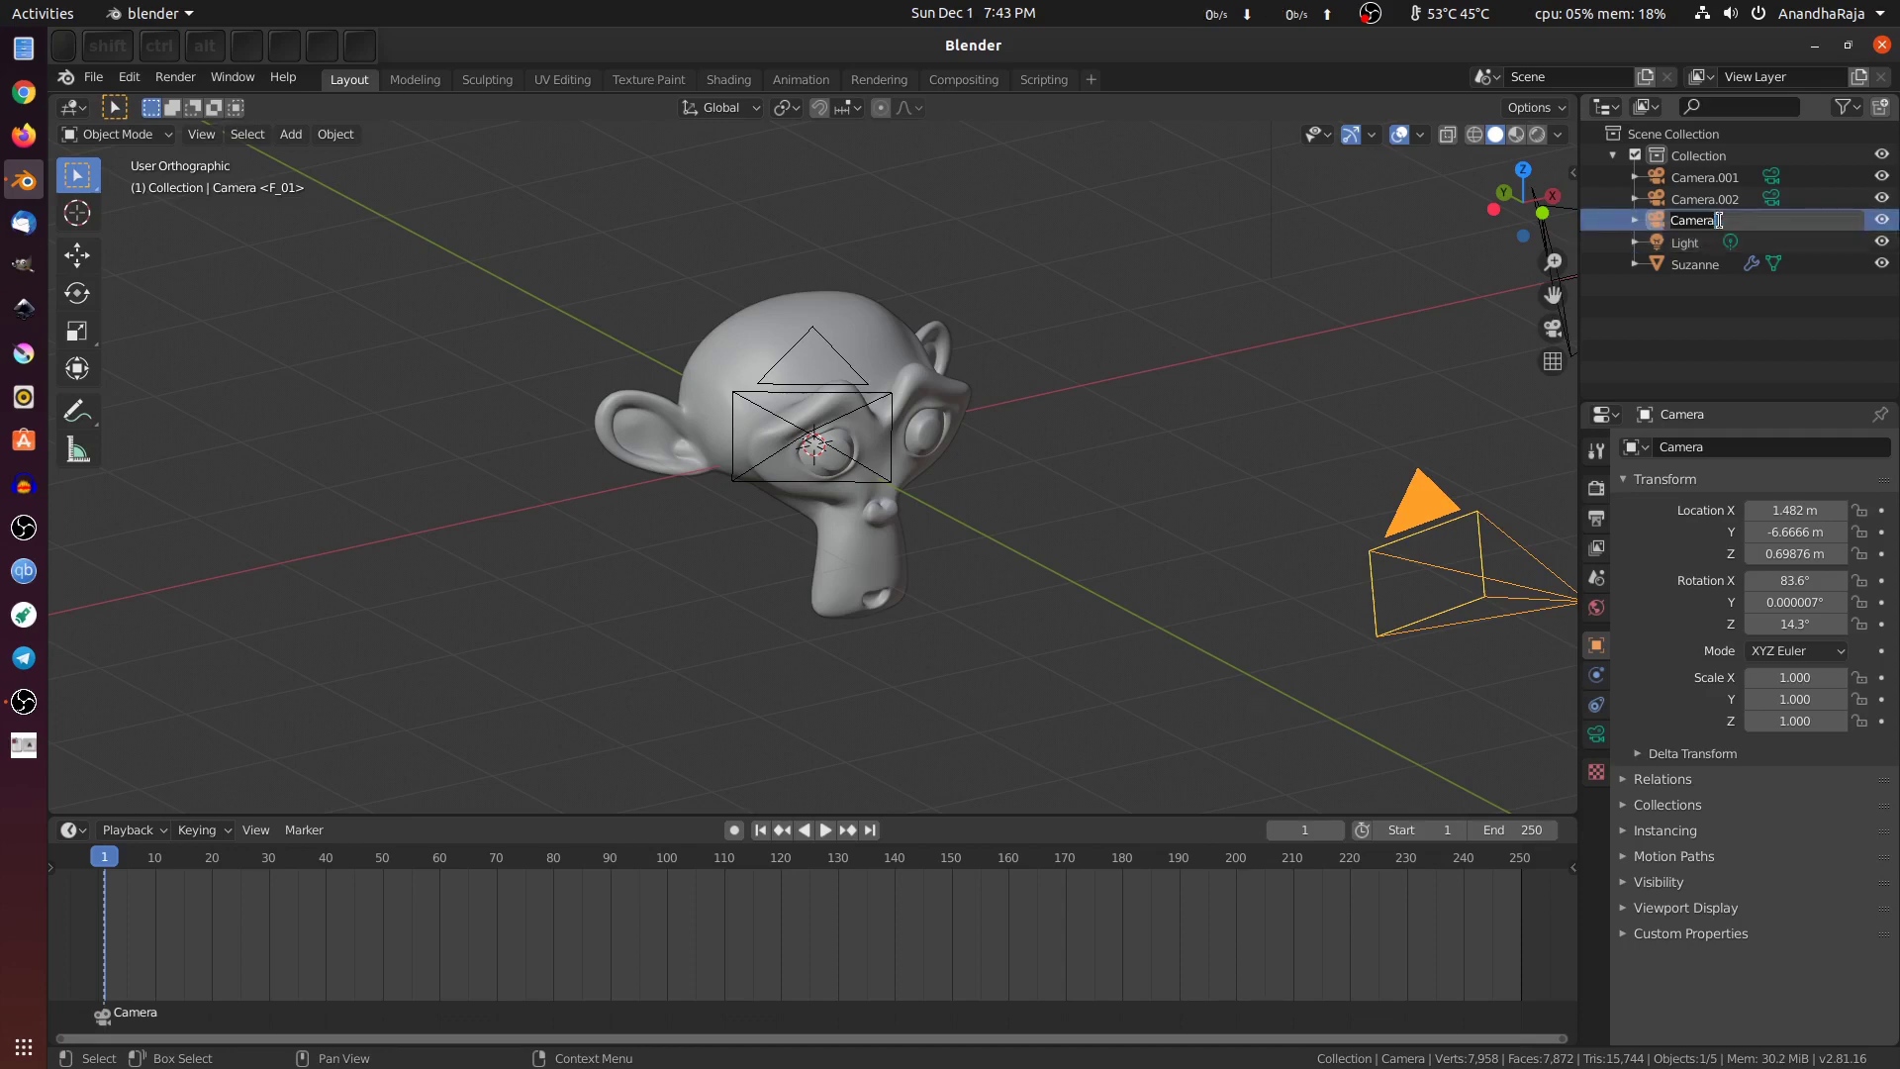
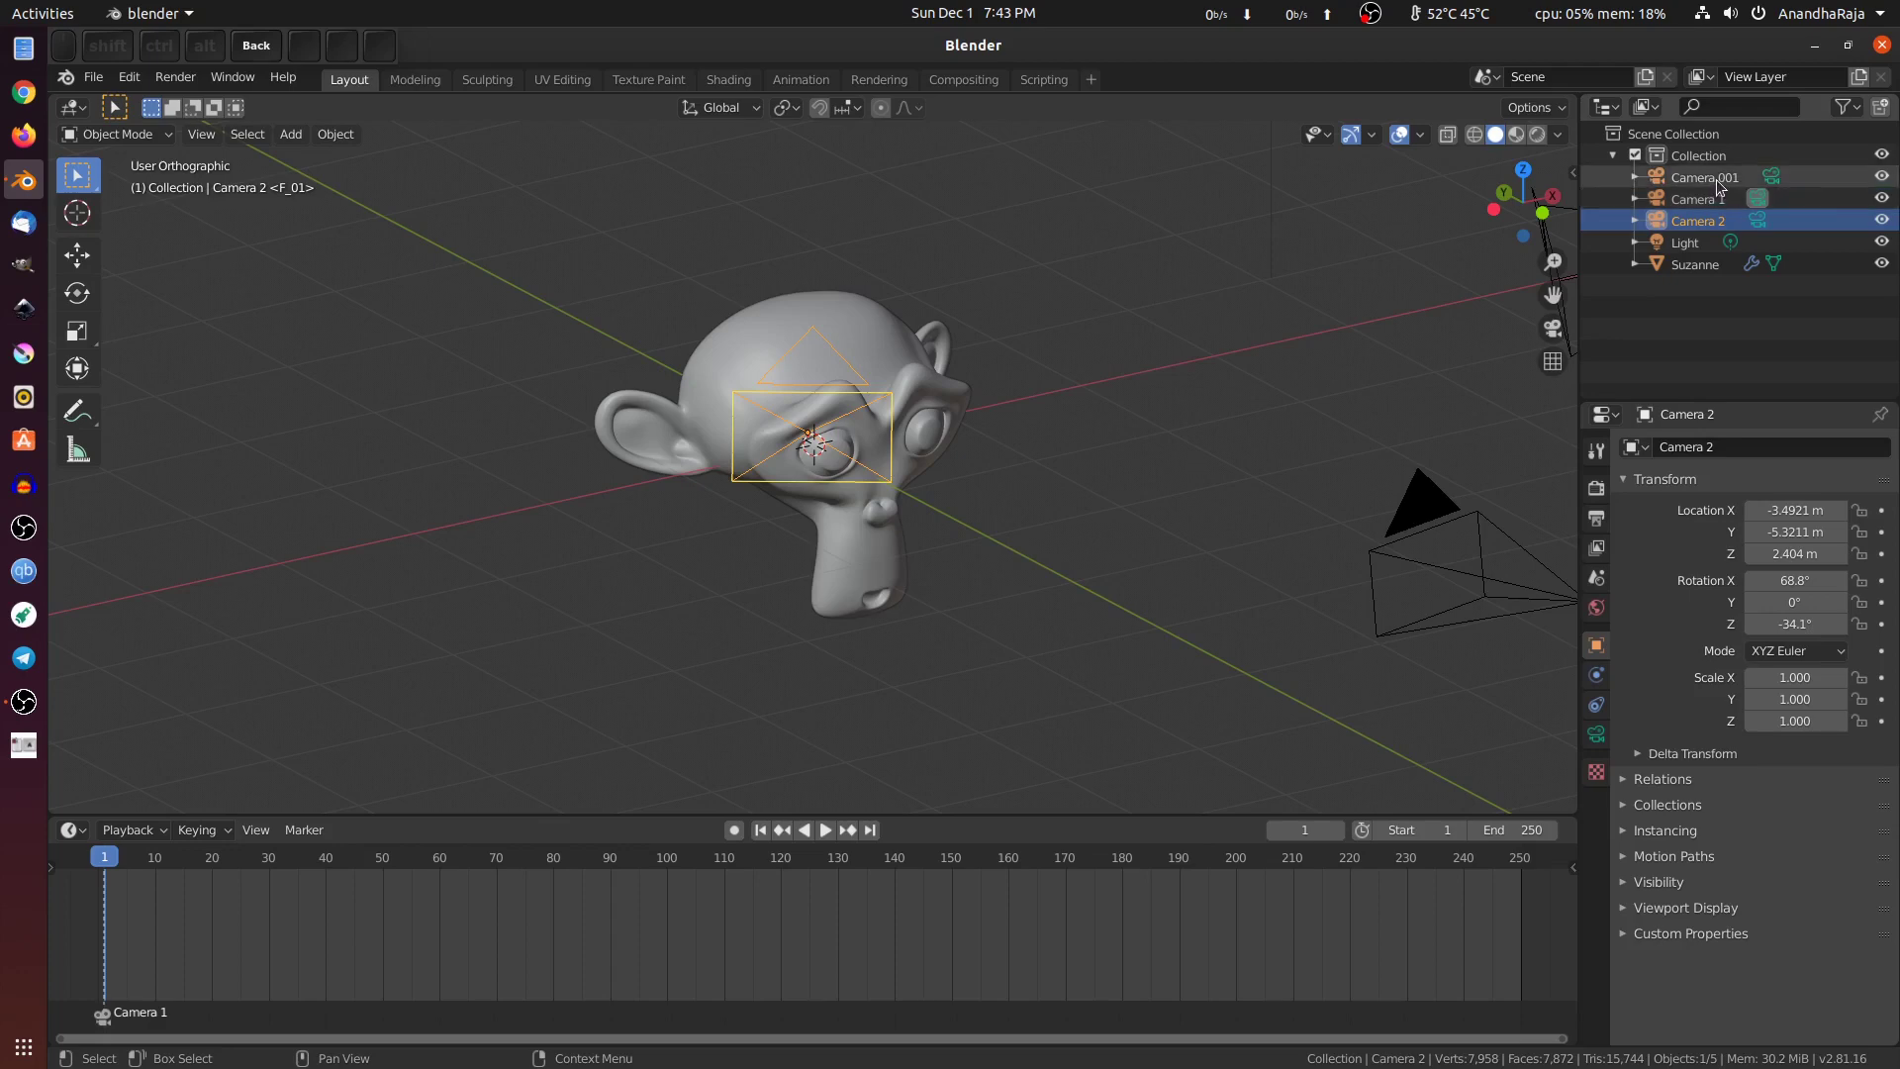
left_click(1715, 178)
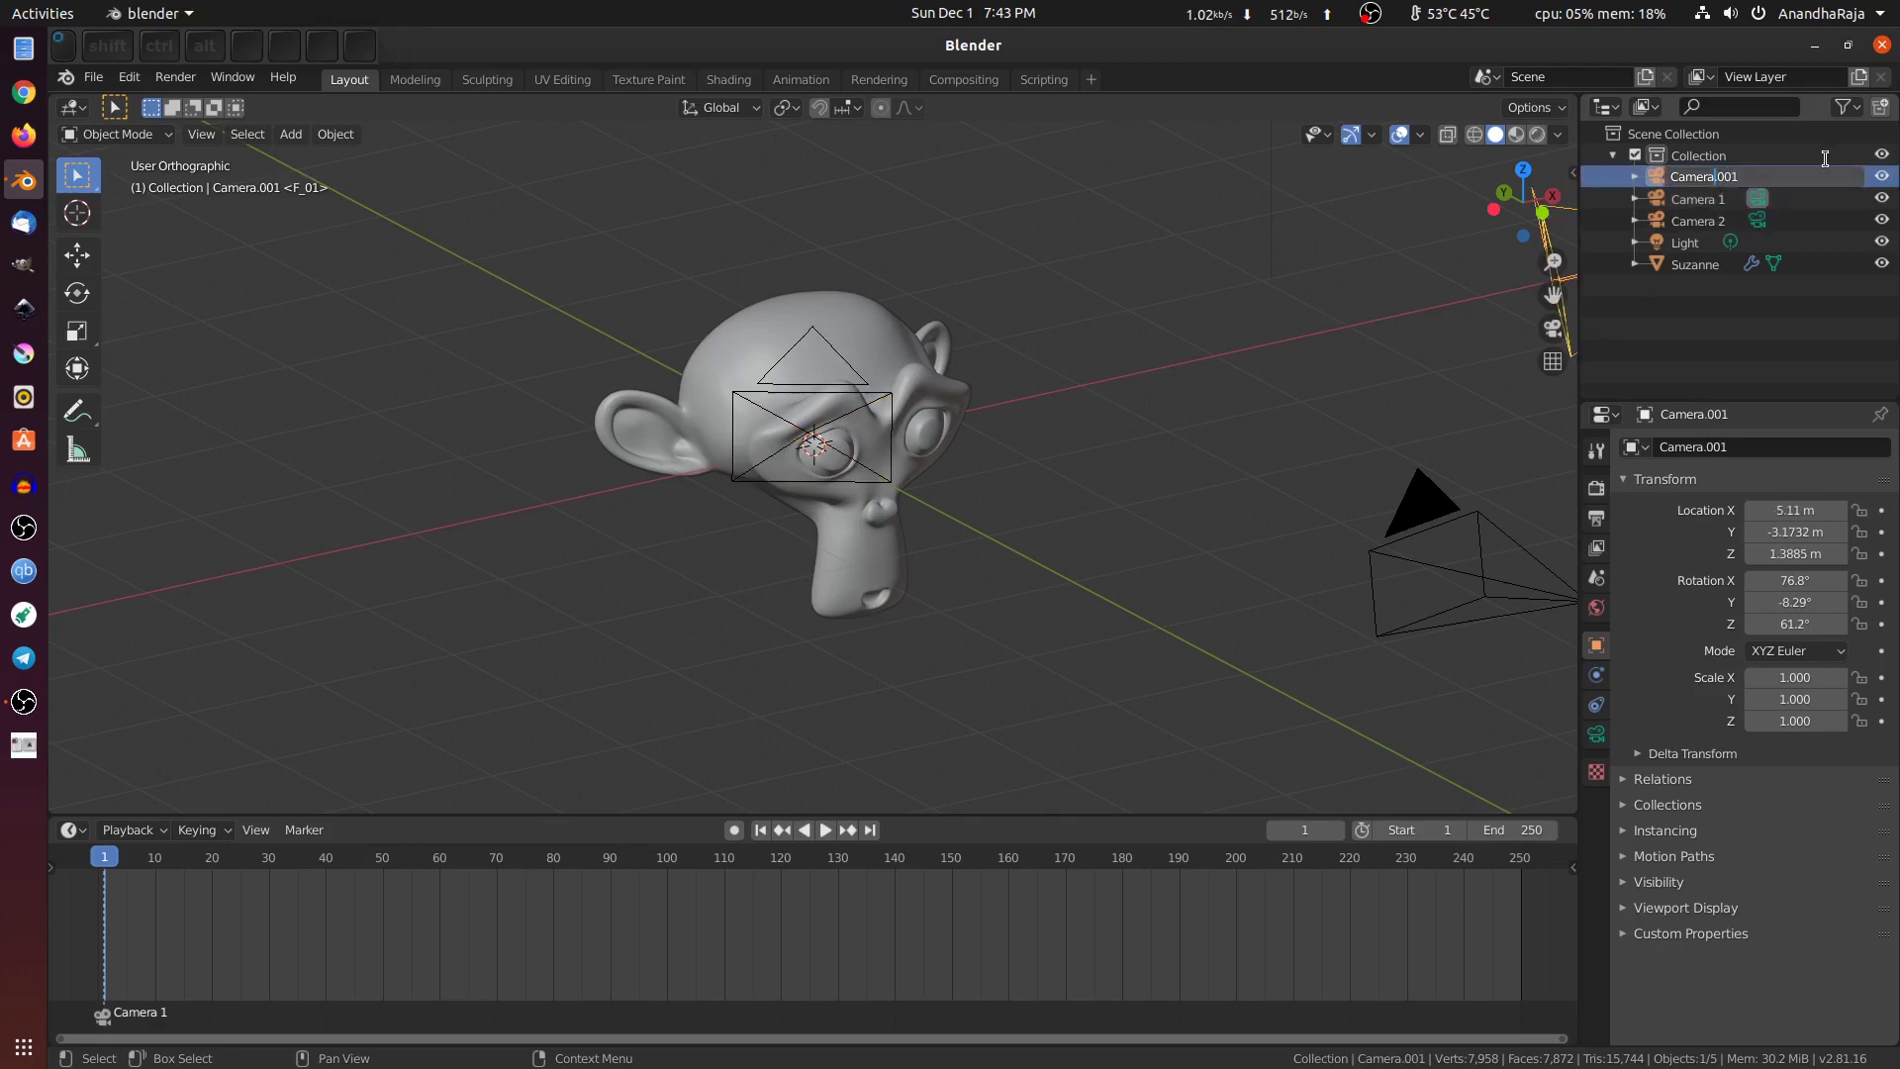
key("Delete")
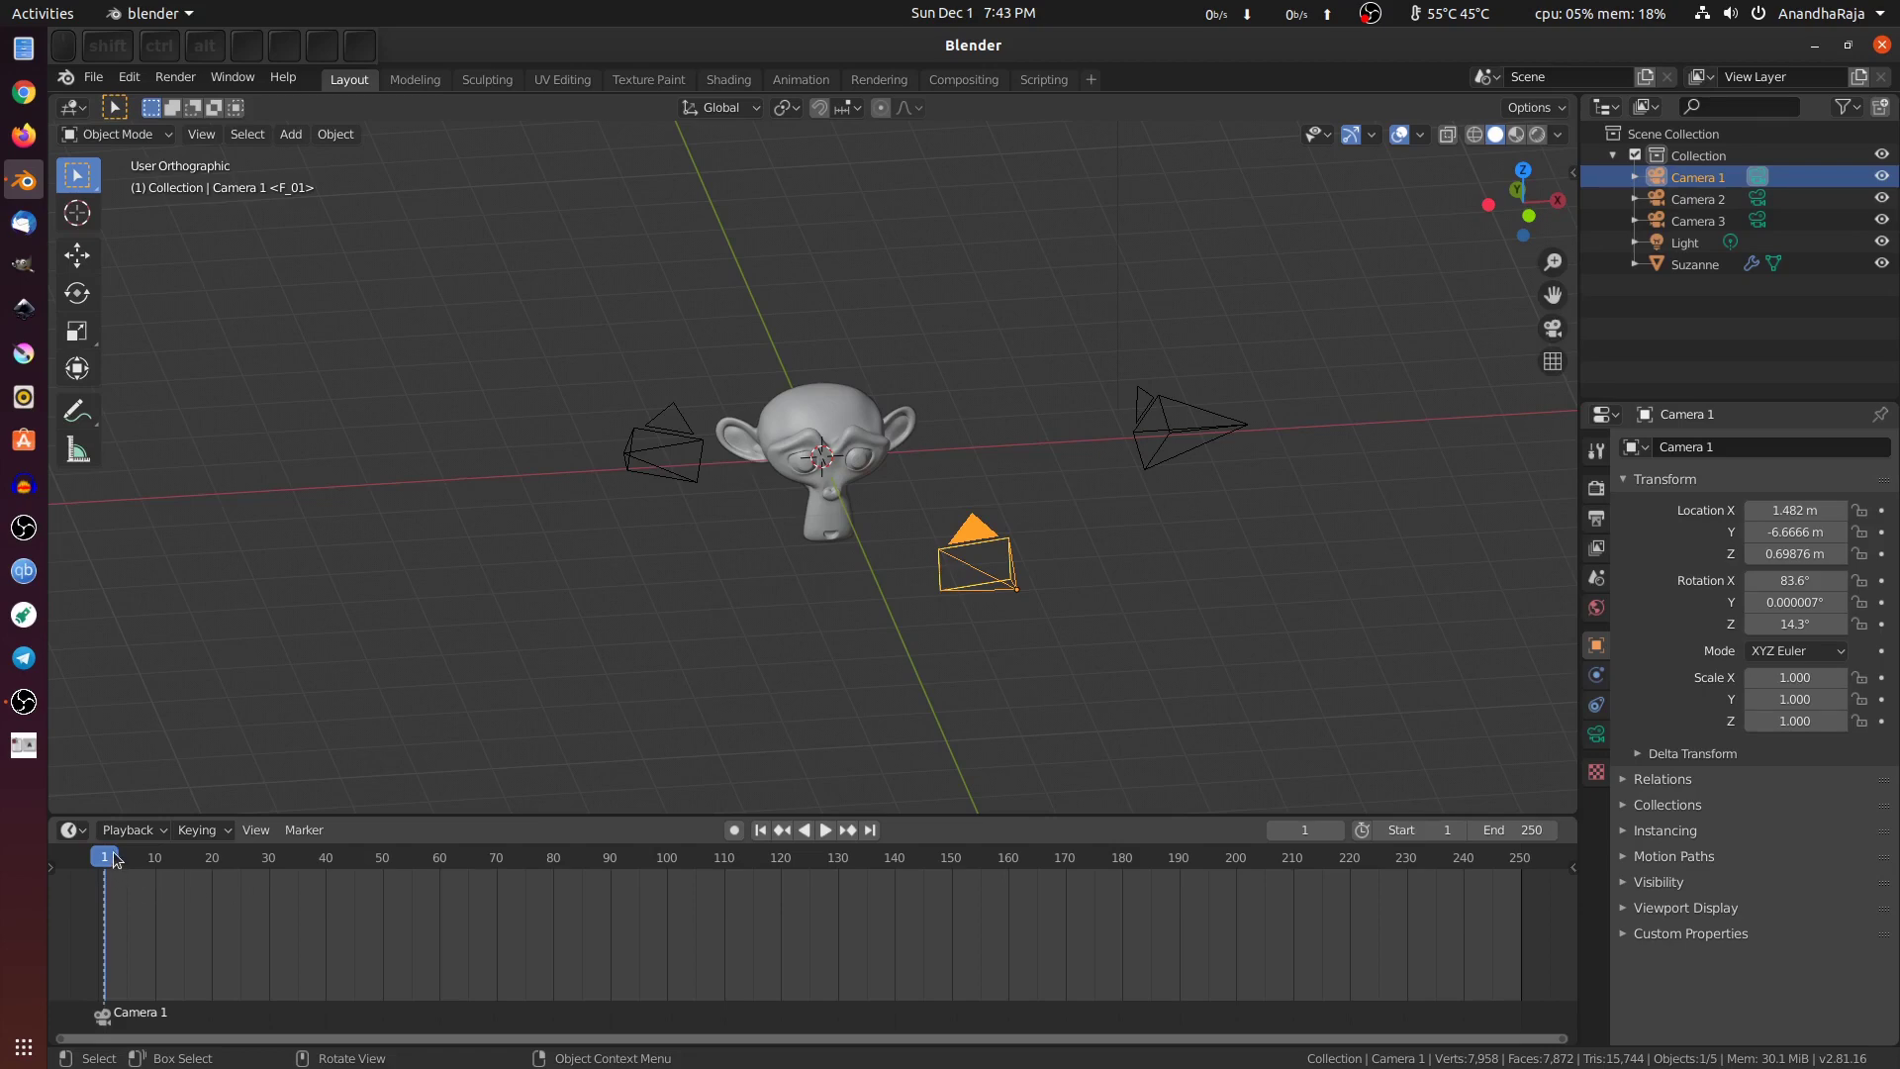
Step: Set the output frame rate to 30 fps
key("space")
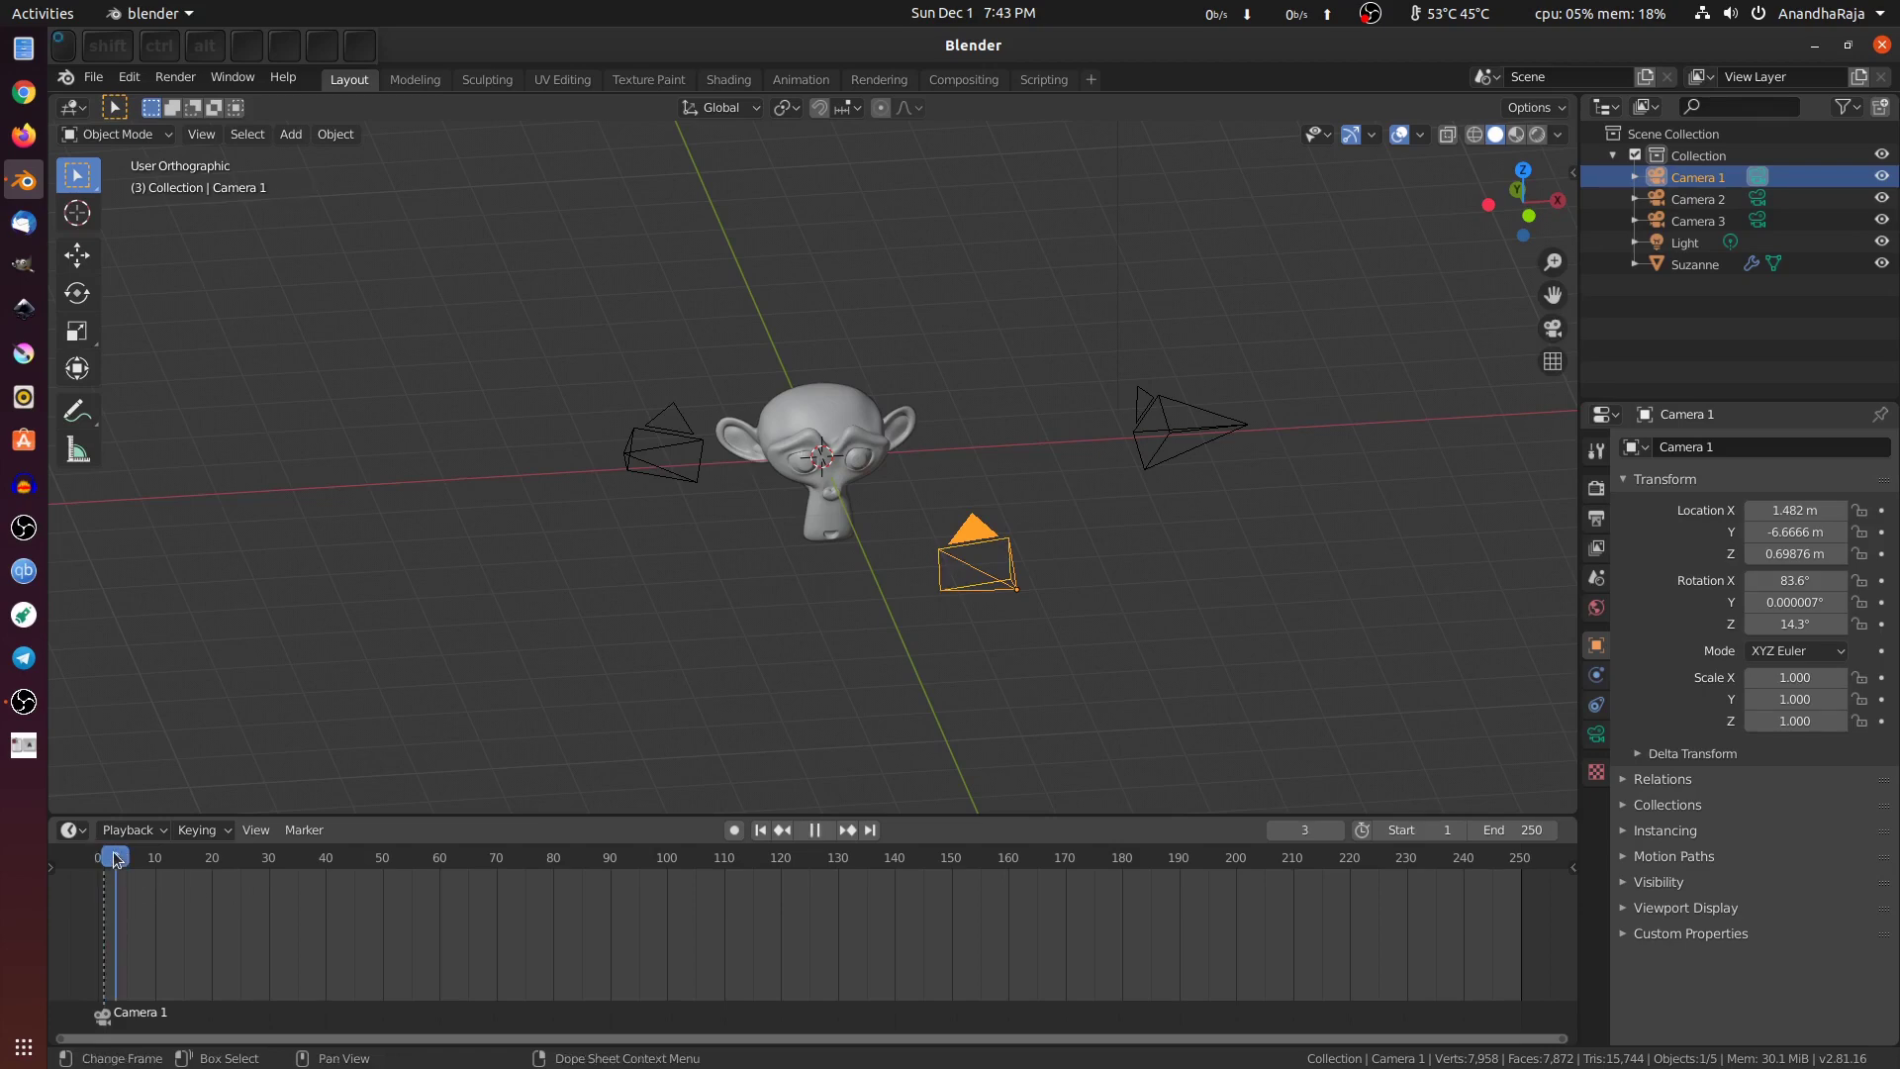
key("space")
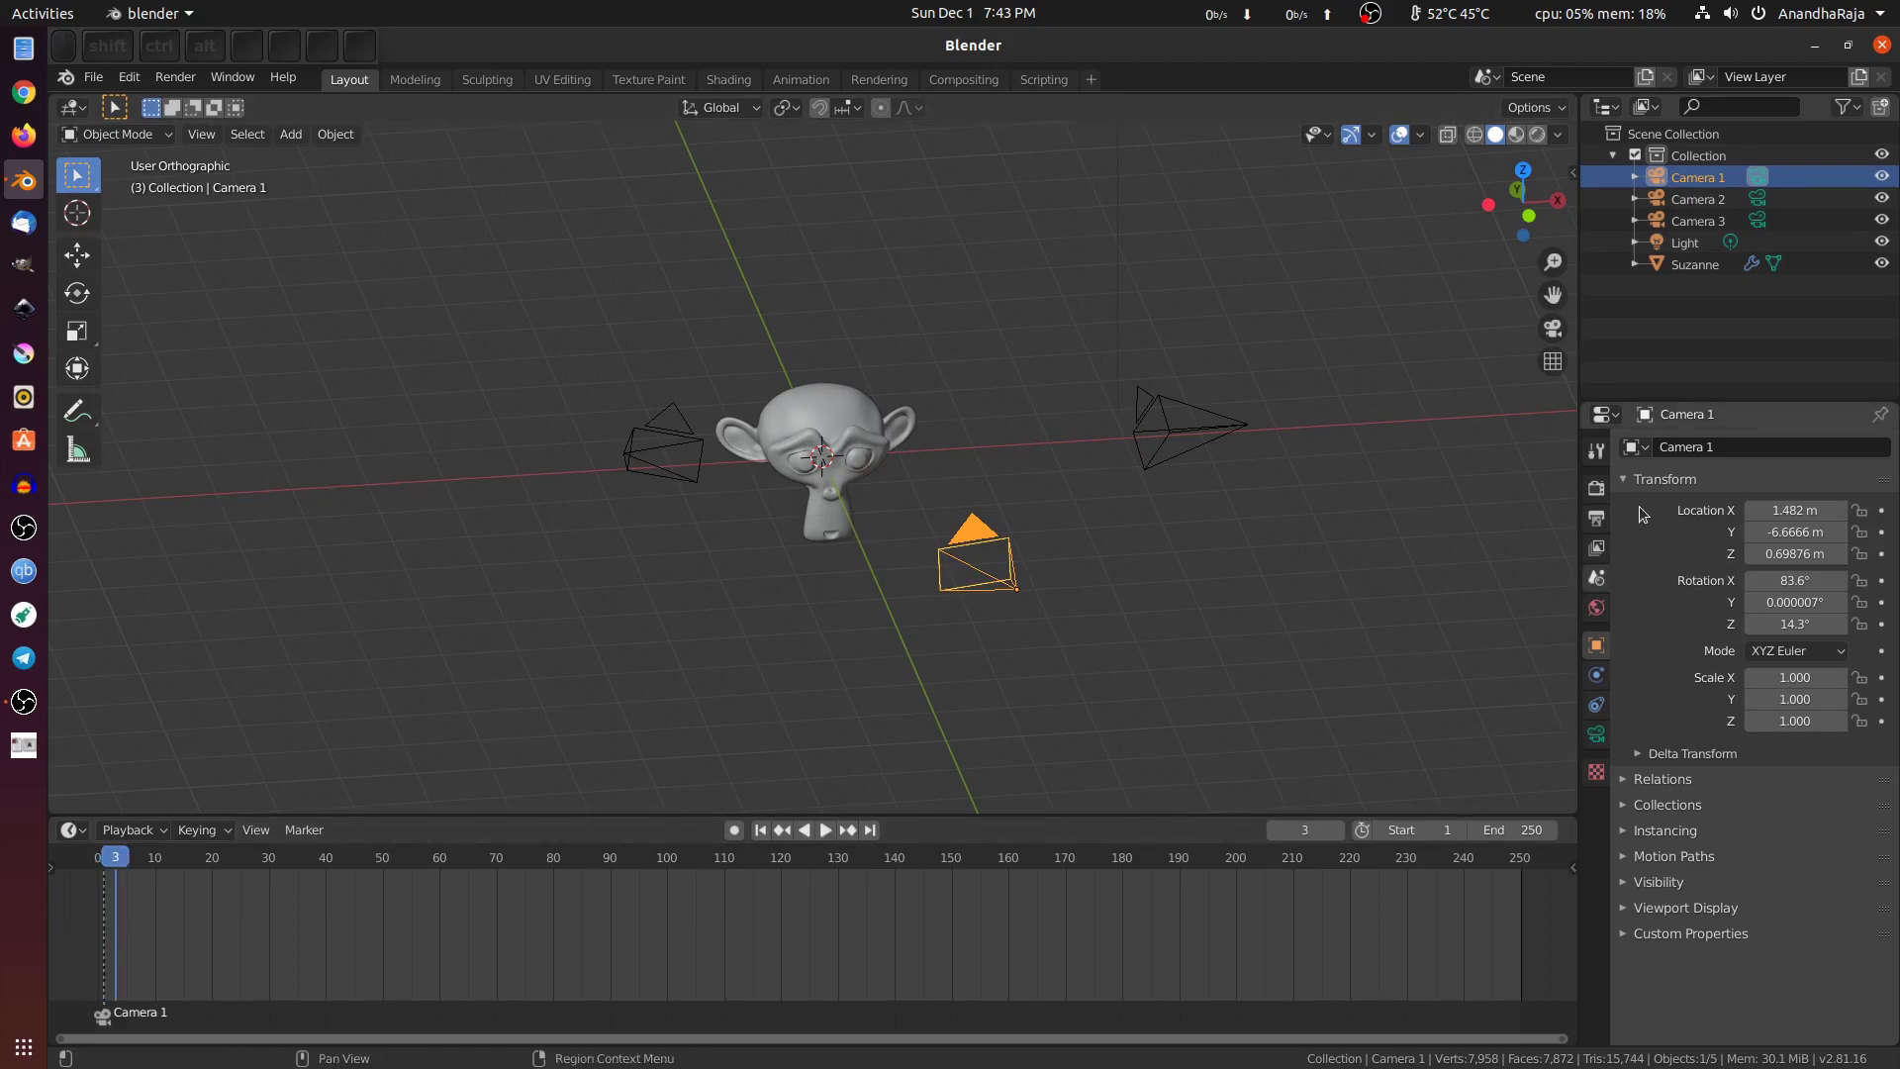
left_click(1596, 519)
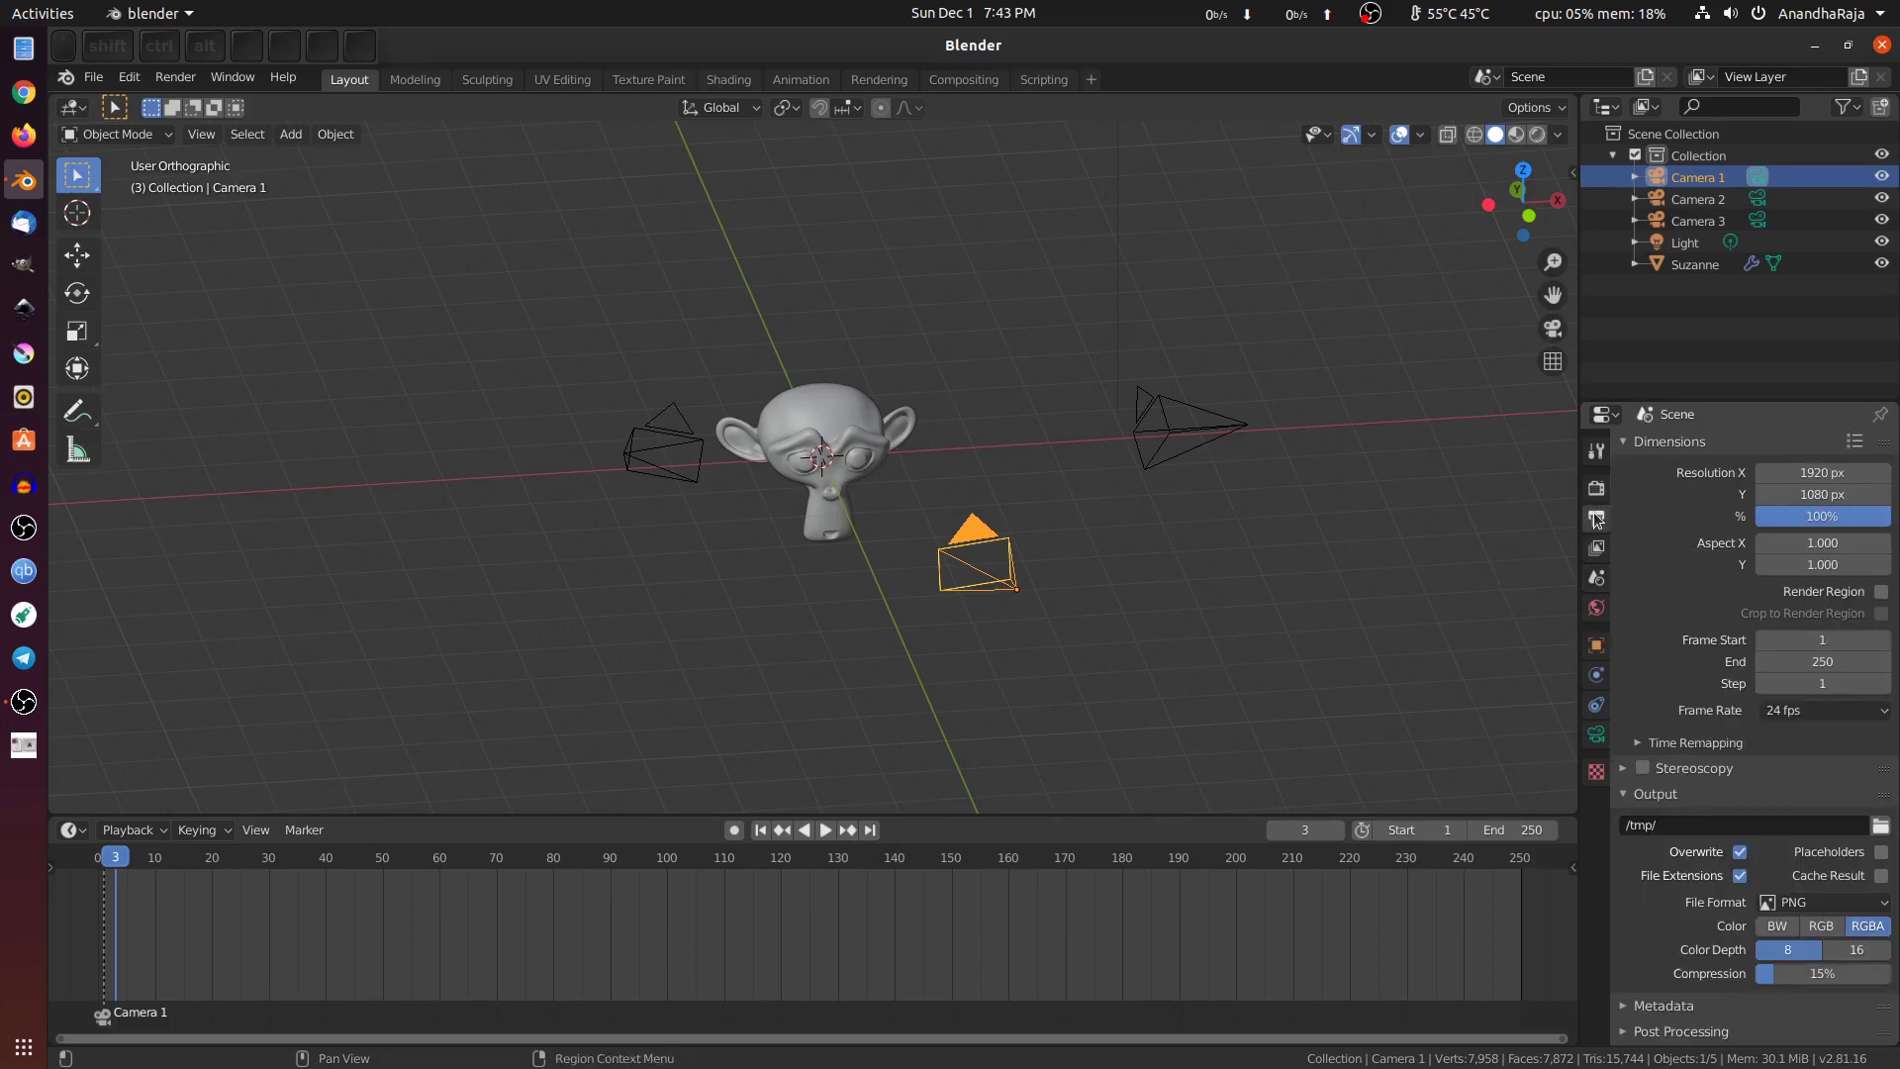
left_click(1825, 713)
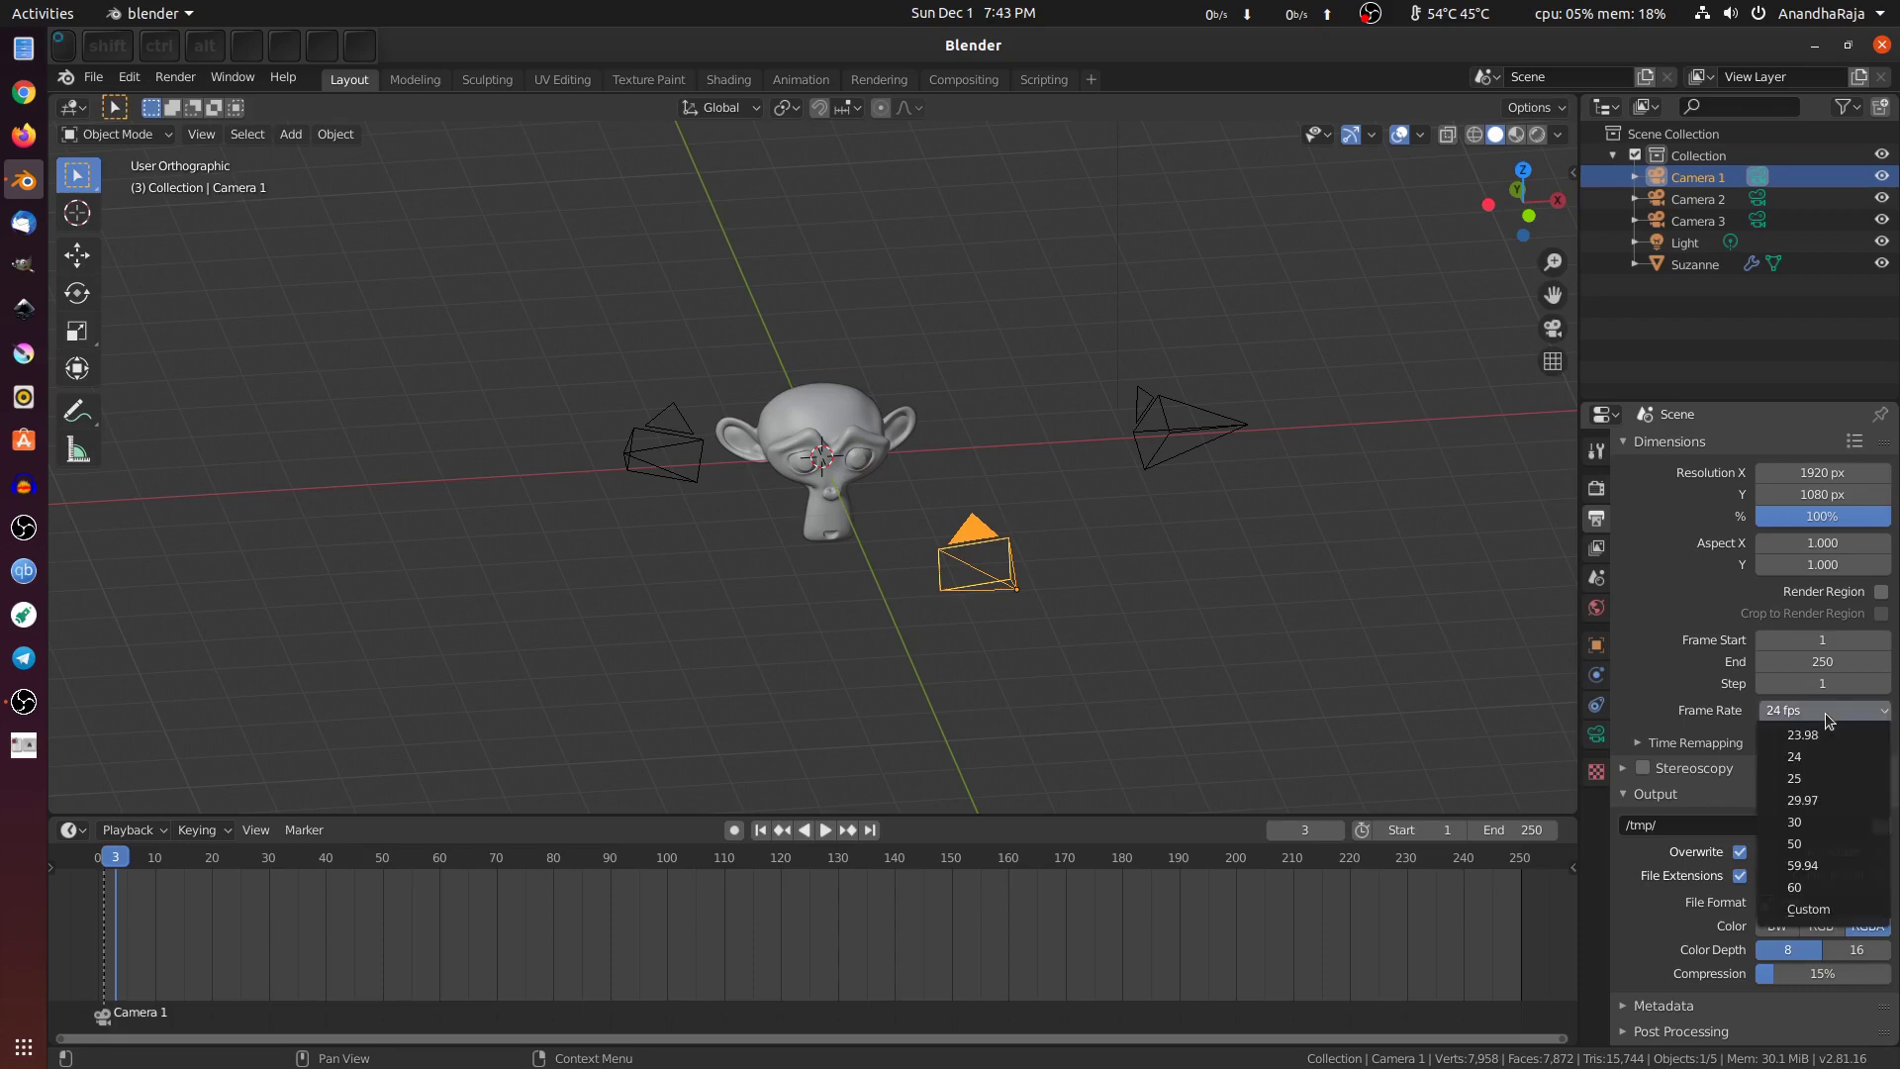
left_click(1821, 824)
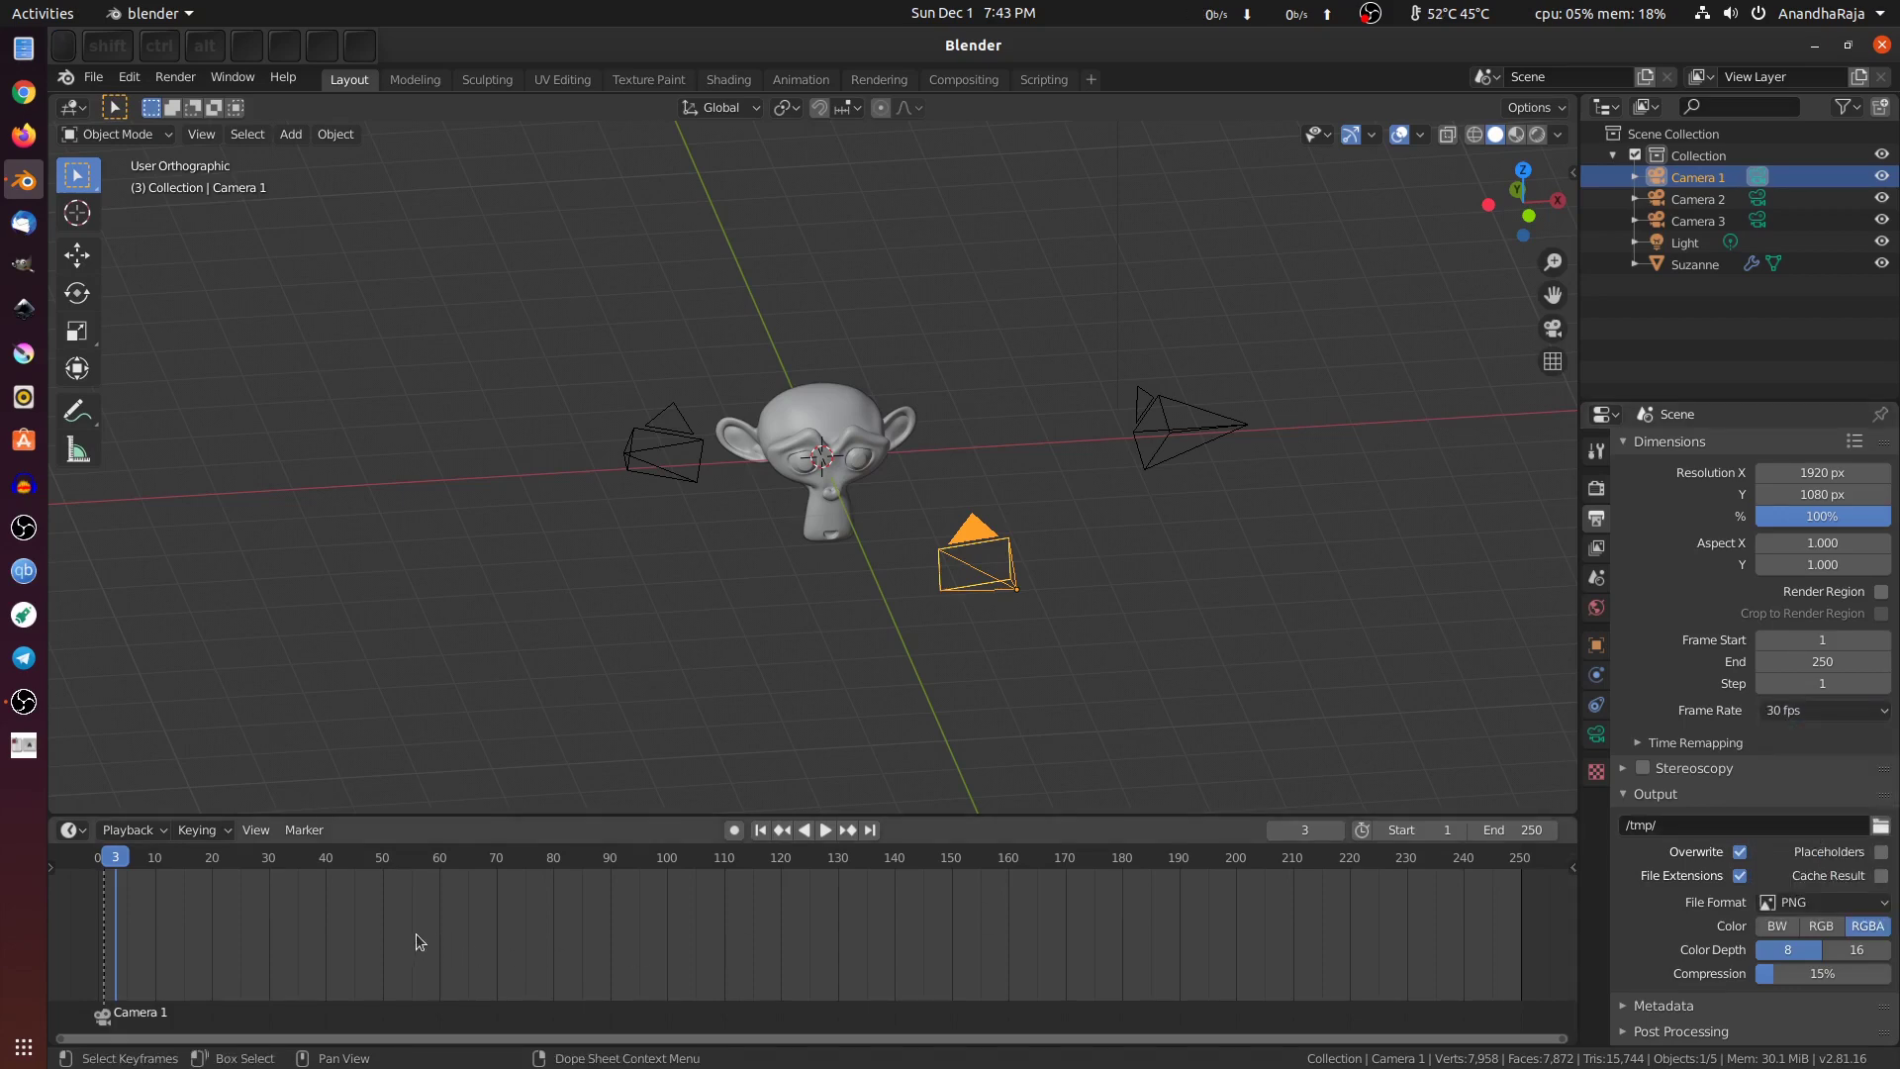
Step: Move the playhead to frame 91 and make Camera 2 the active scene camera
key("space")
left_click_drag(462, 861, 614, 861)
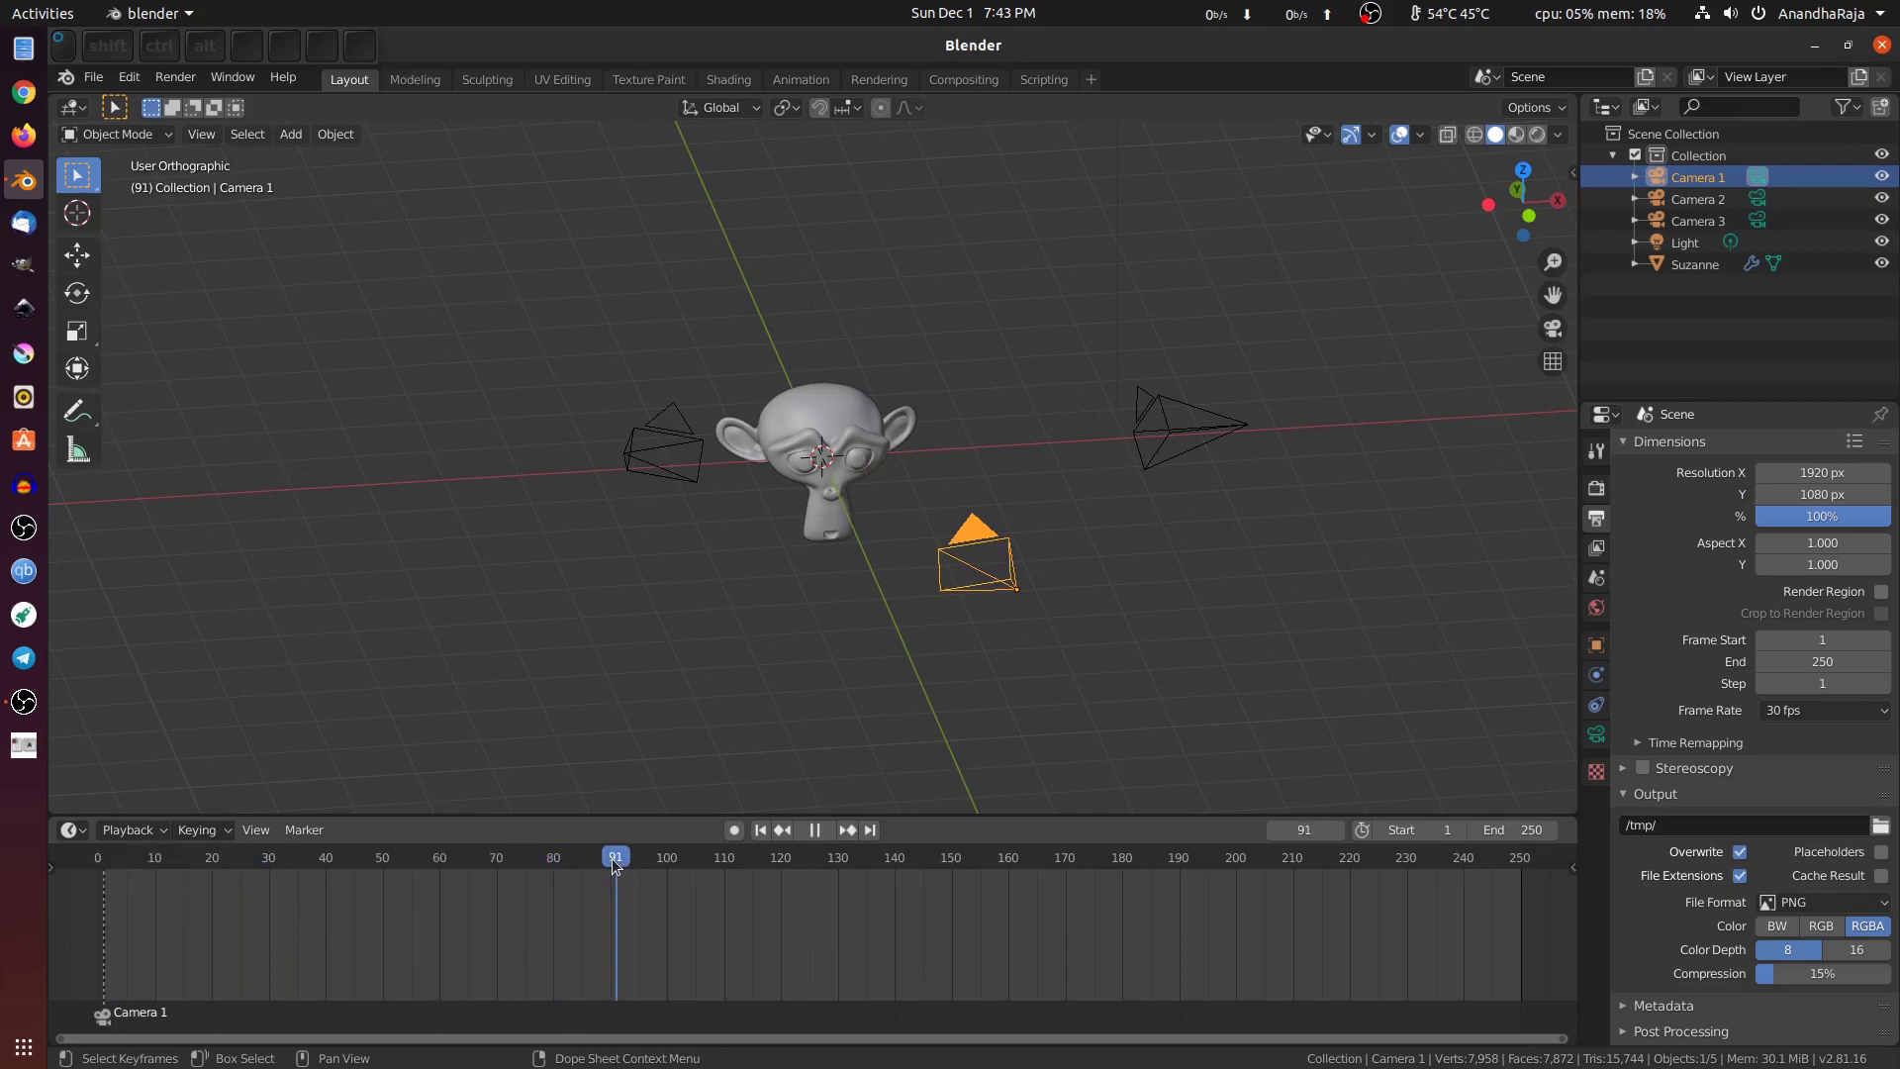
key("space")
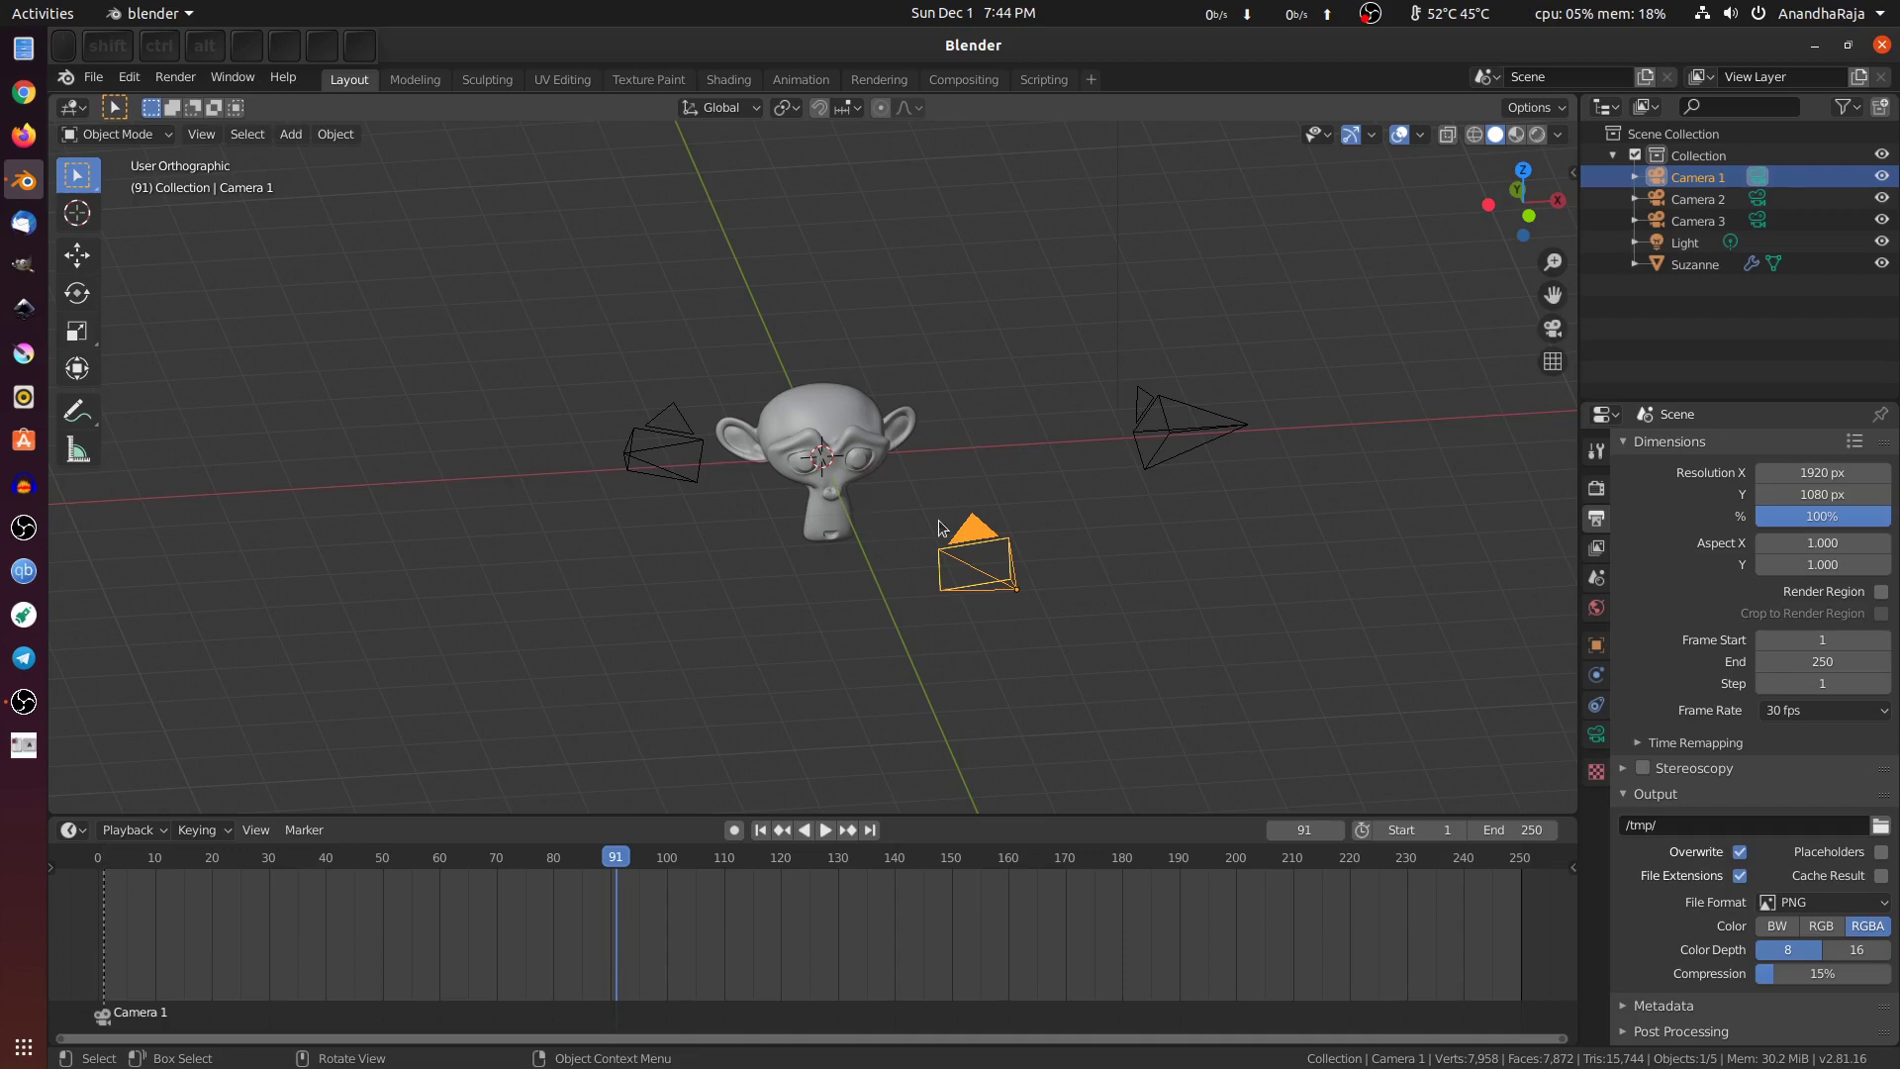
left_click(669, 455)
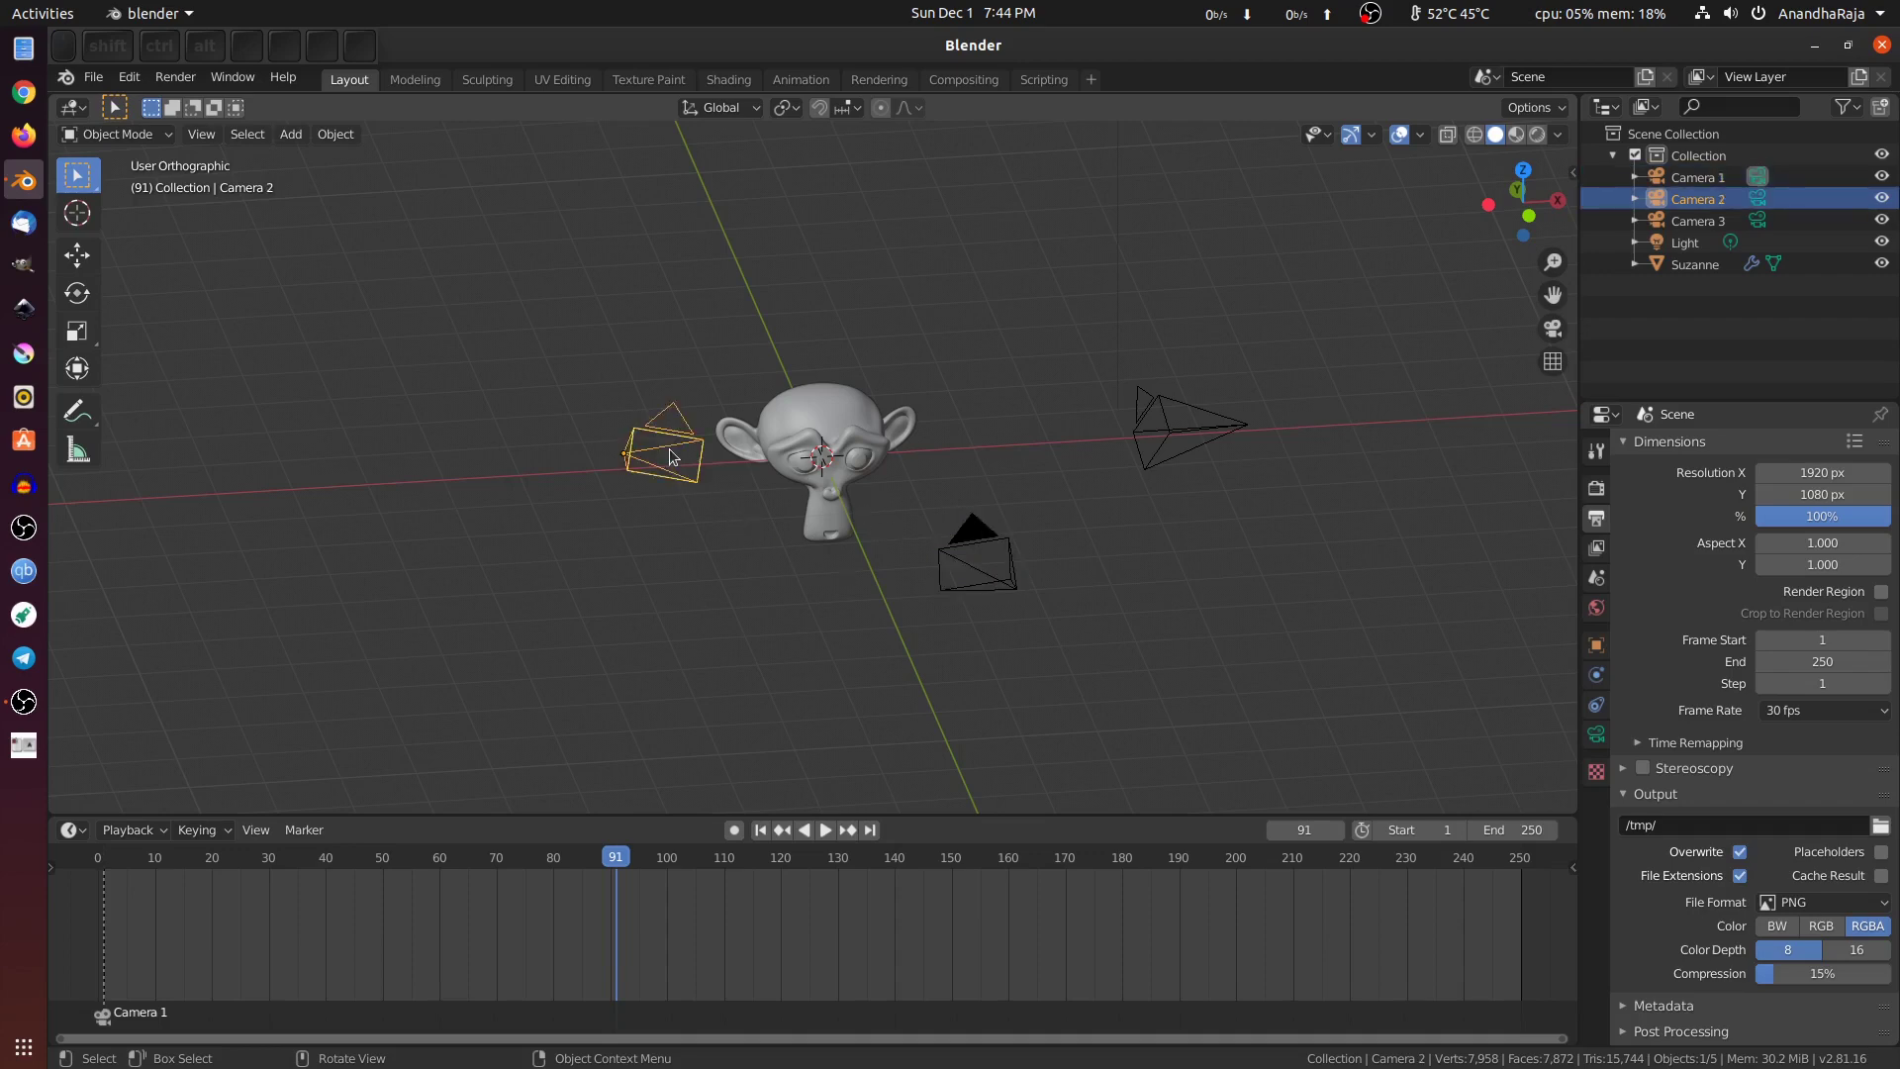
key("ctrl+KP_0")
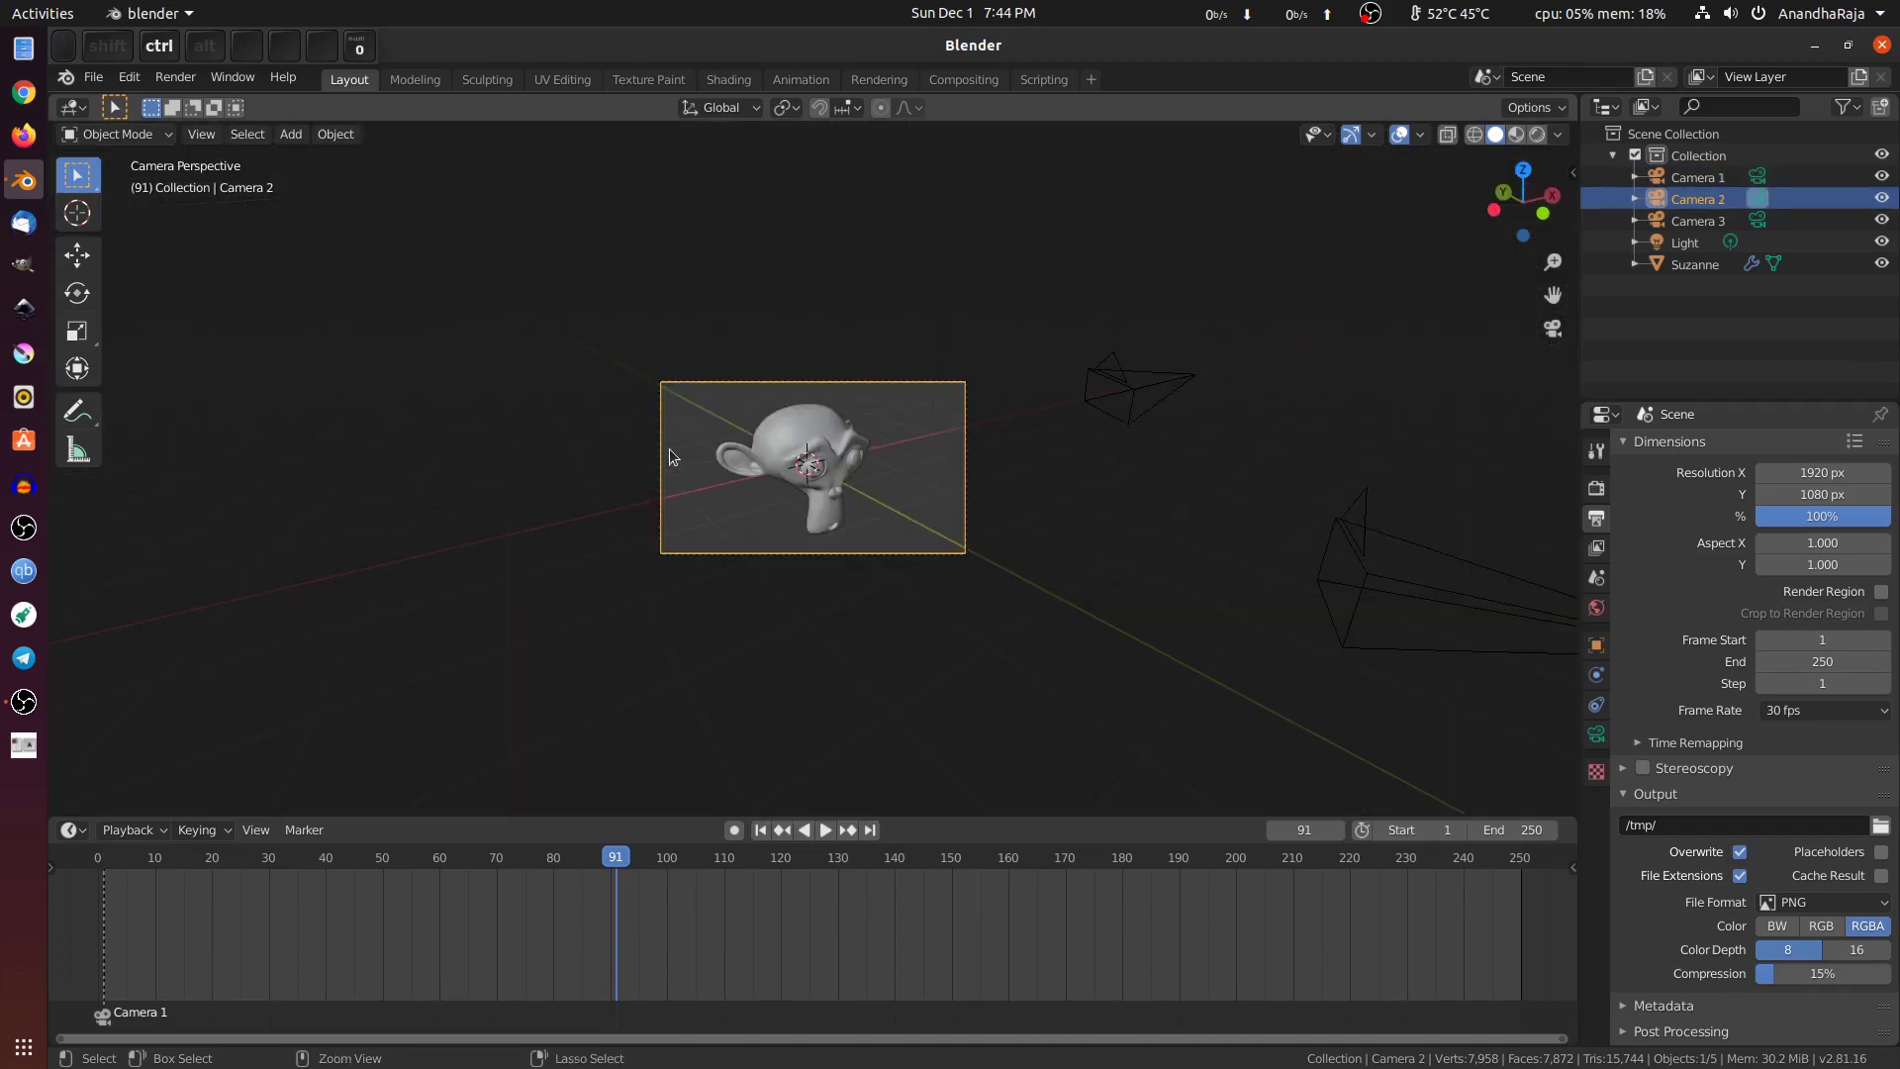
Step: Add a timeline marker at frame 91 and bind Camera 2 to it
middle_click_drag(673, 443, 937, 457)
middle_click_drag(1184, 412, 1120, 436)
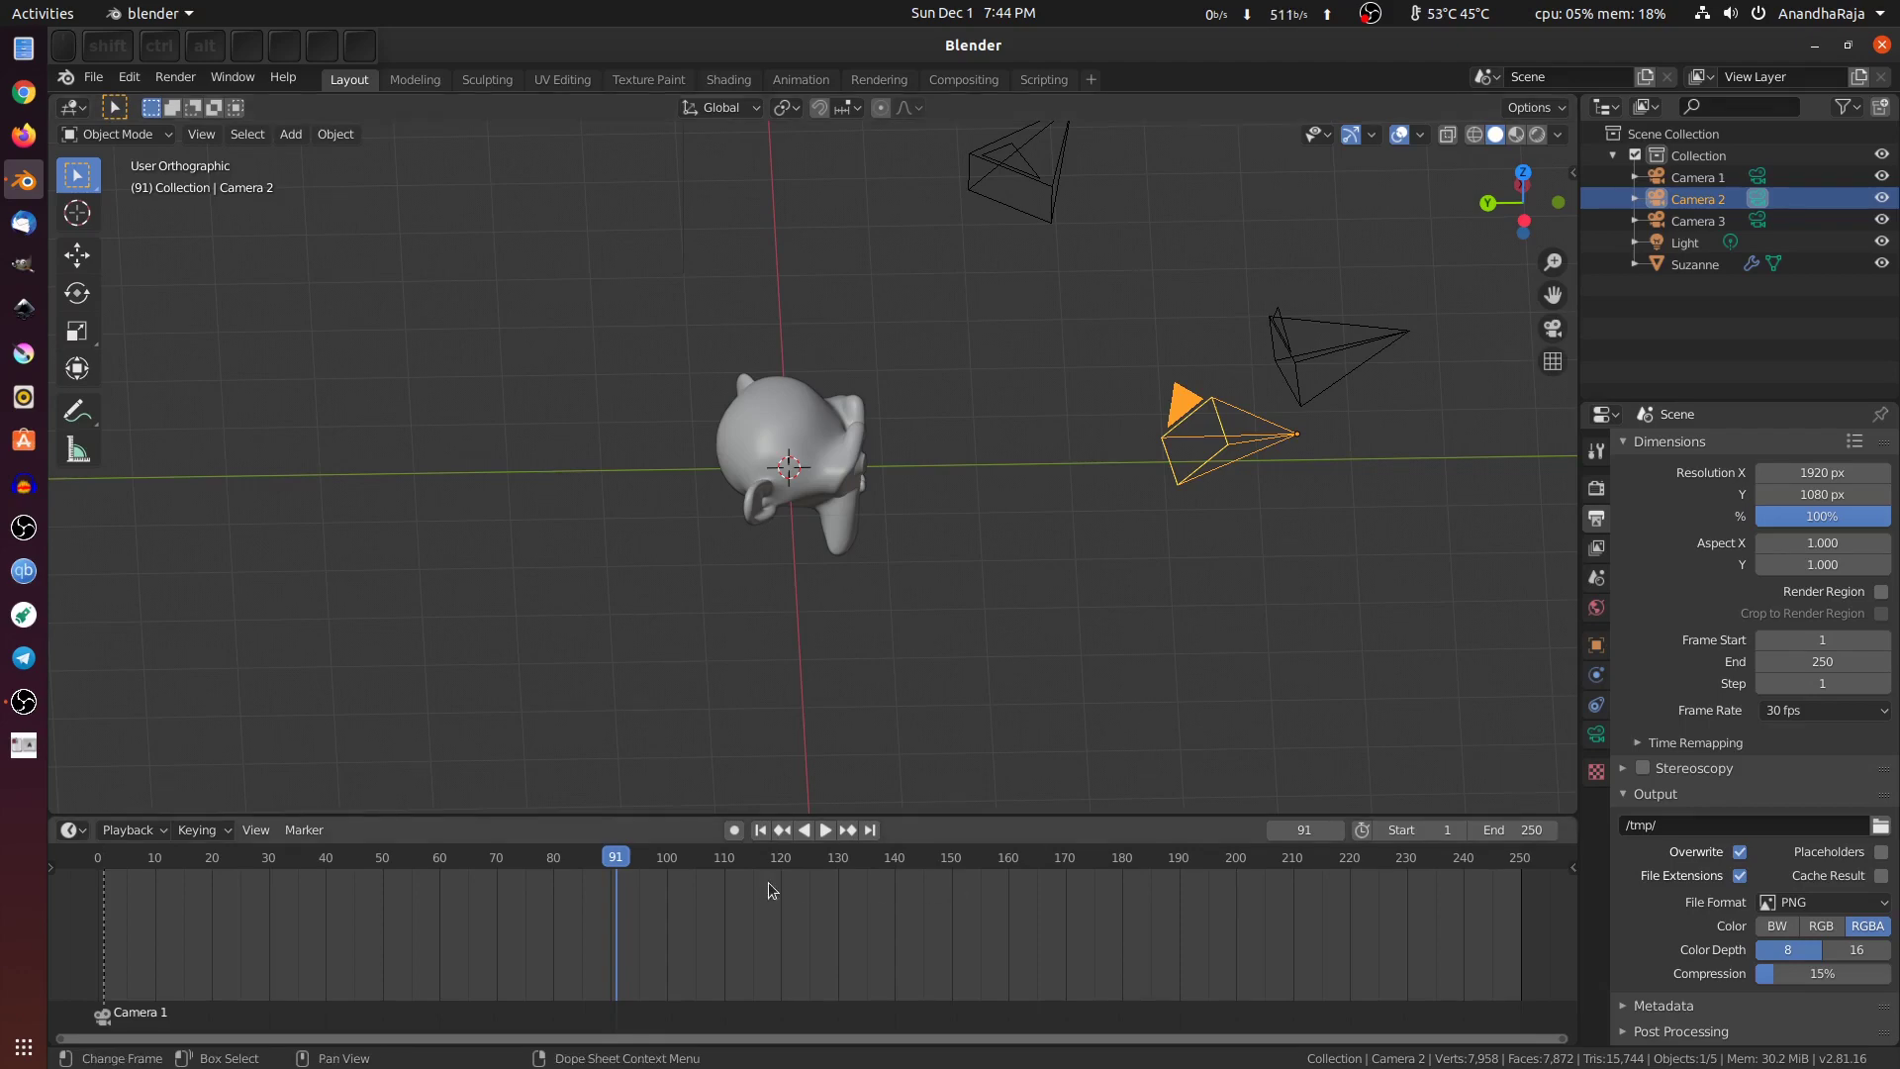
key("m")
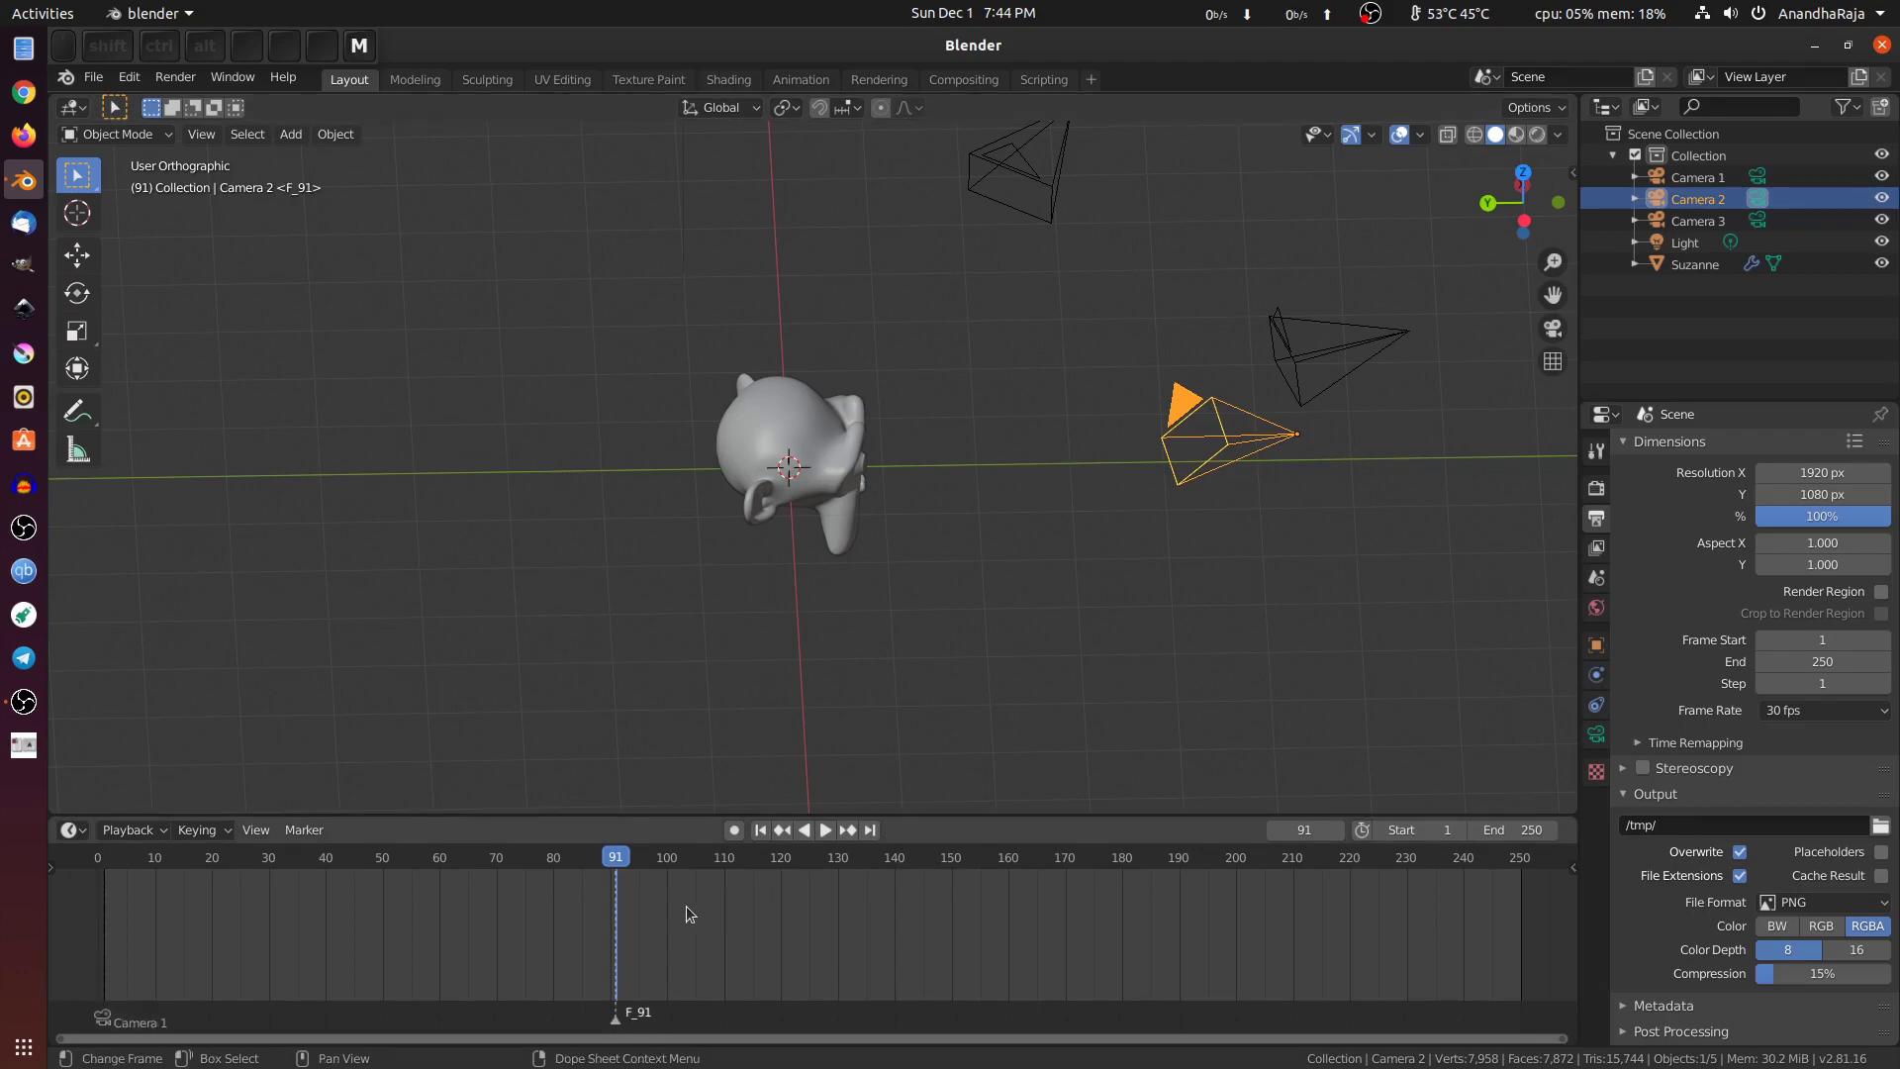
key("ctrl+b")
Step: Move the playhead to frame 180 on the timeline
scroll(722, 864, "down", 2)
key("space")
left_click_drag(721, 864, 973, 882)
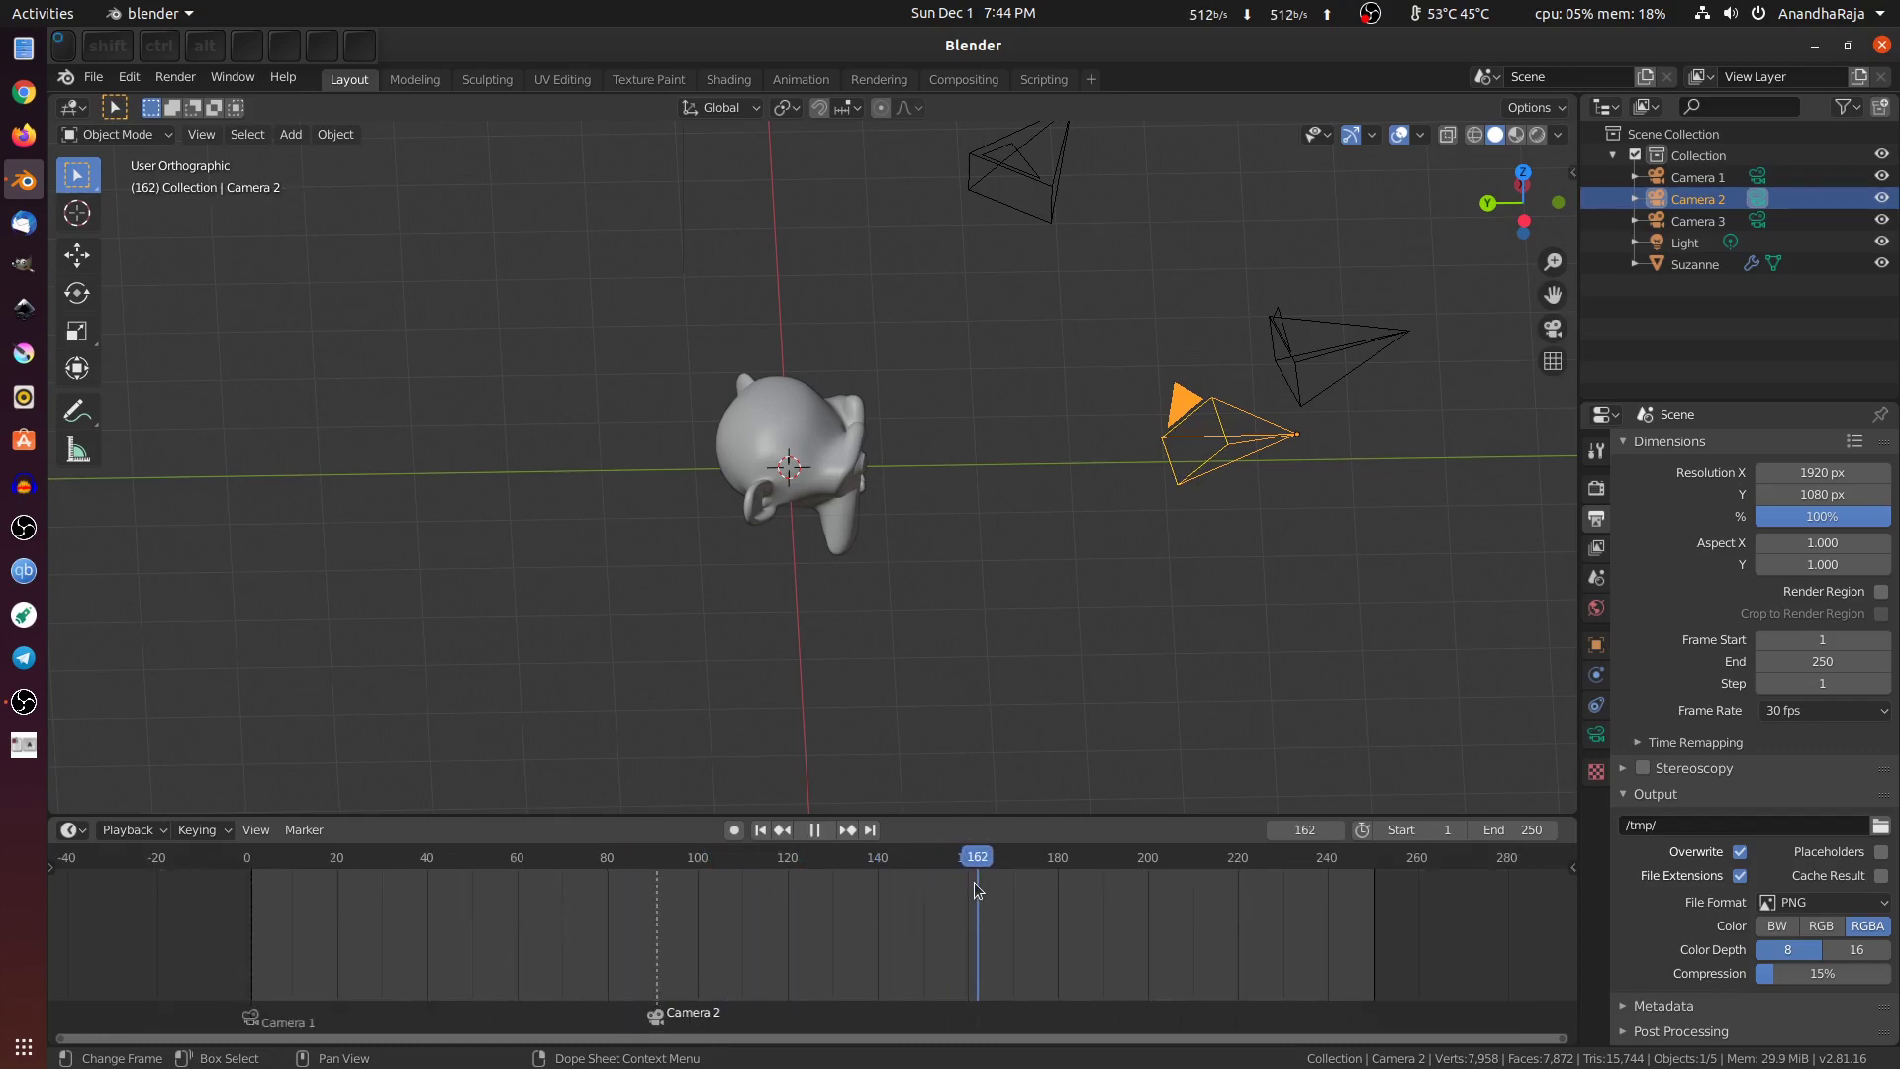
left_click_drag(975, 886, 1058, 886)
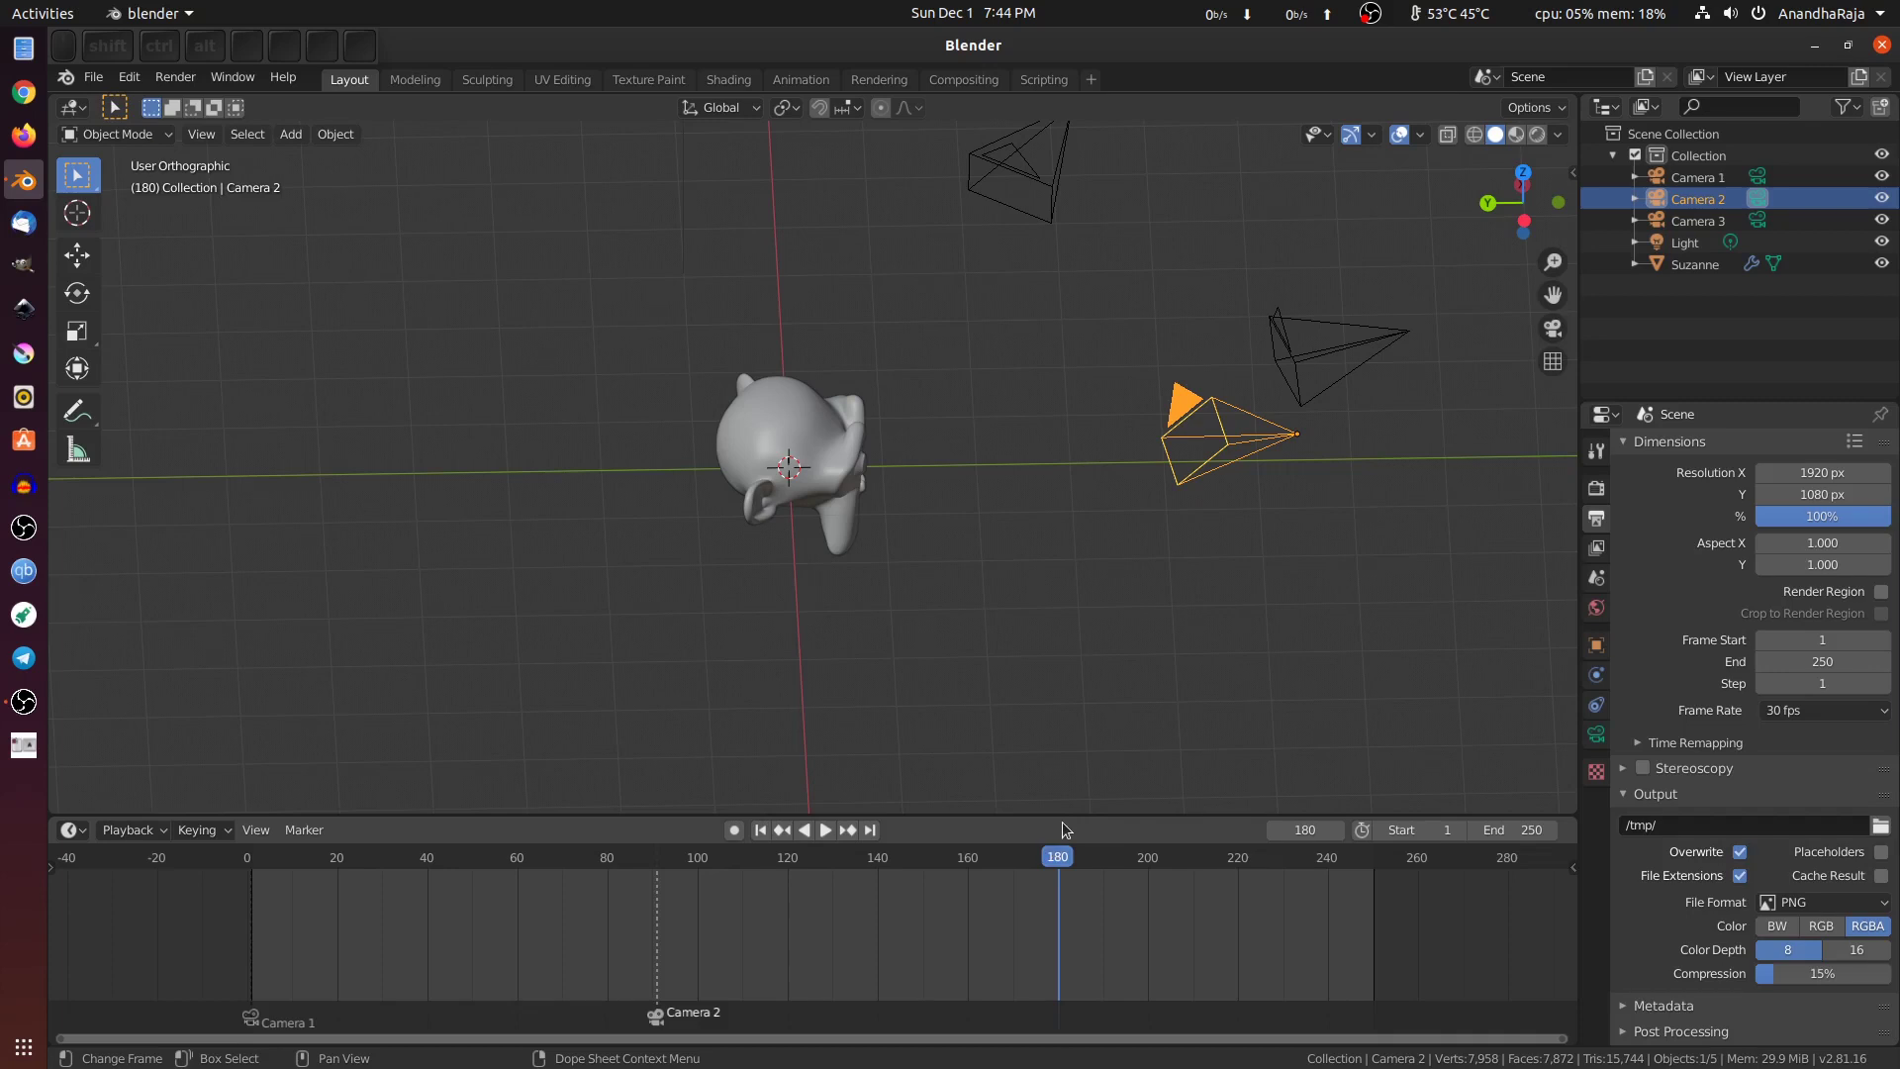
Step: Select Camera 3 in the viewport and set it as the active scene camera
middle_click_drag(1071, 813, 1035, 331)
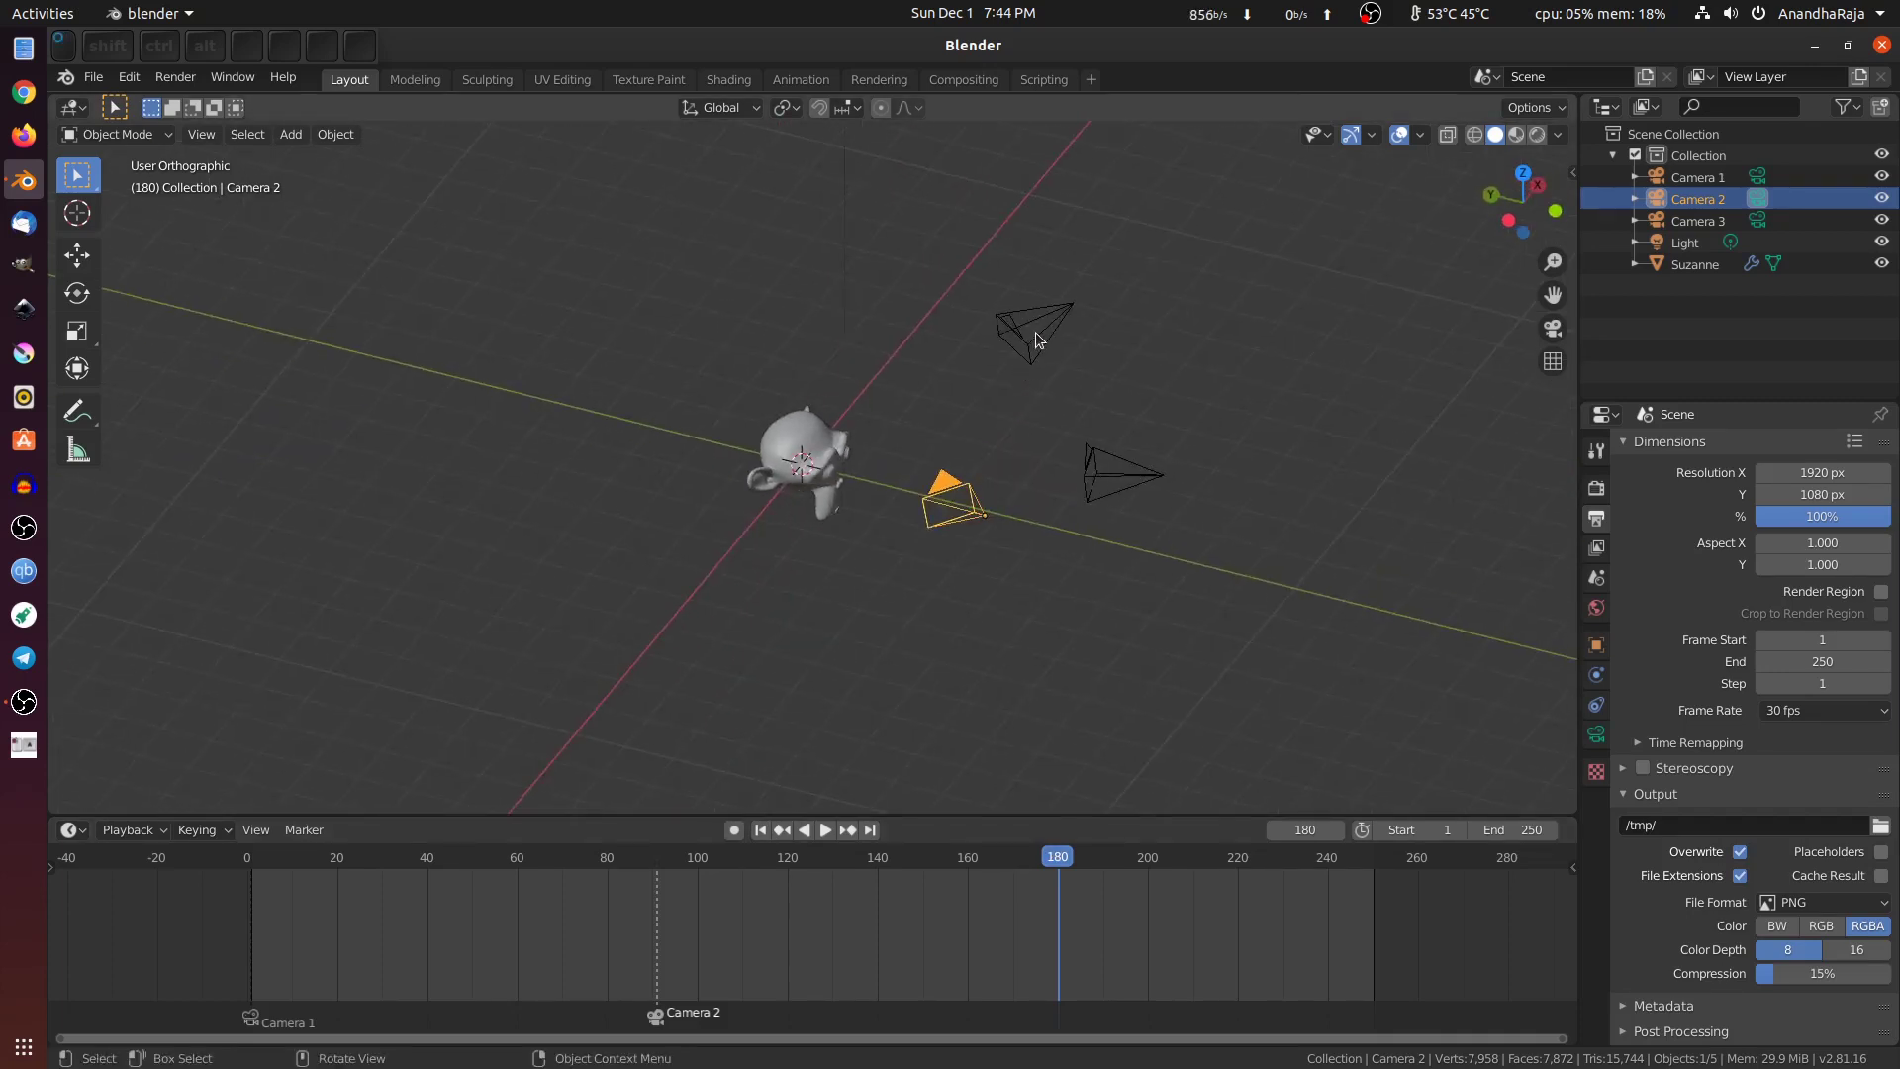
left_click(1035, 332)
left_click(201, 134)
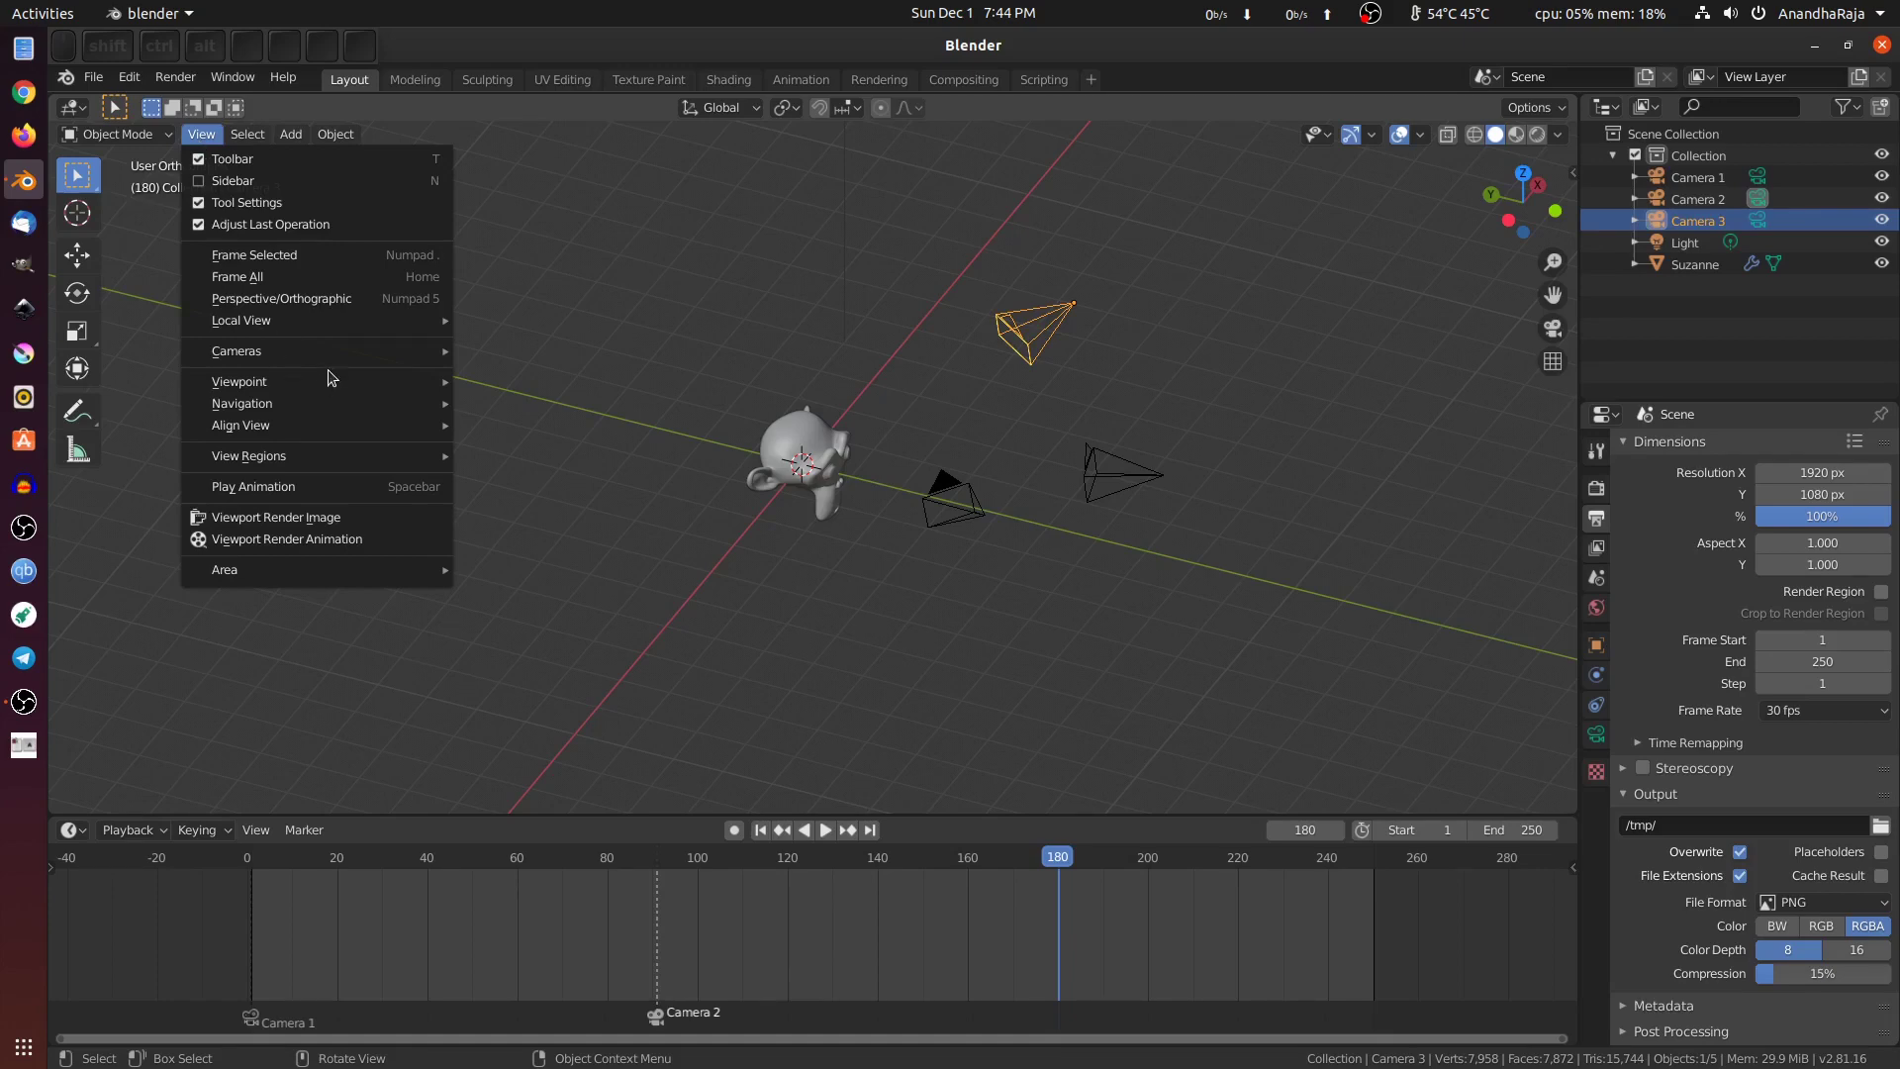
mouse_move(388, 352)
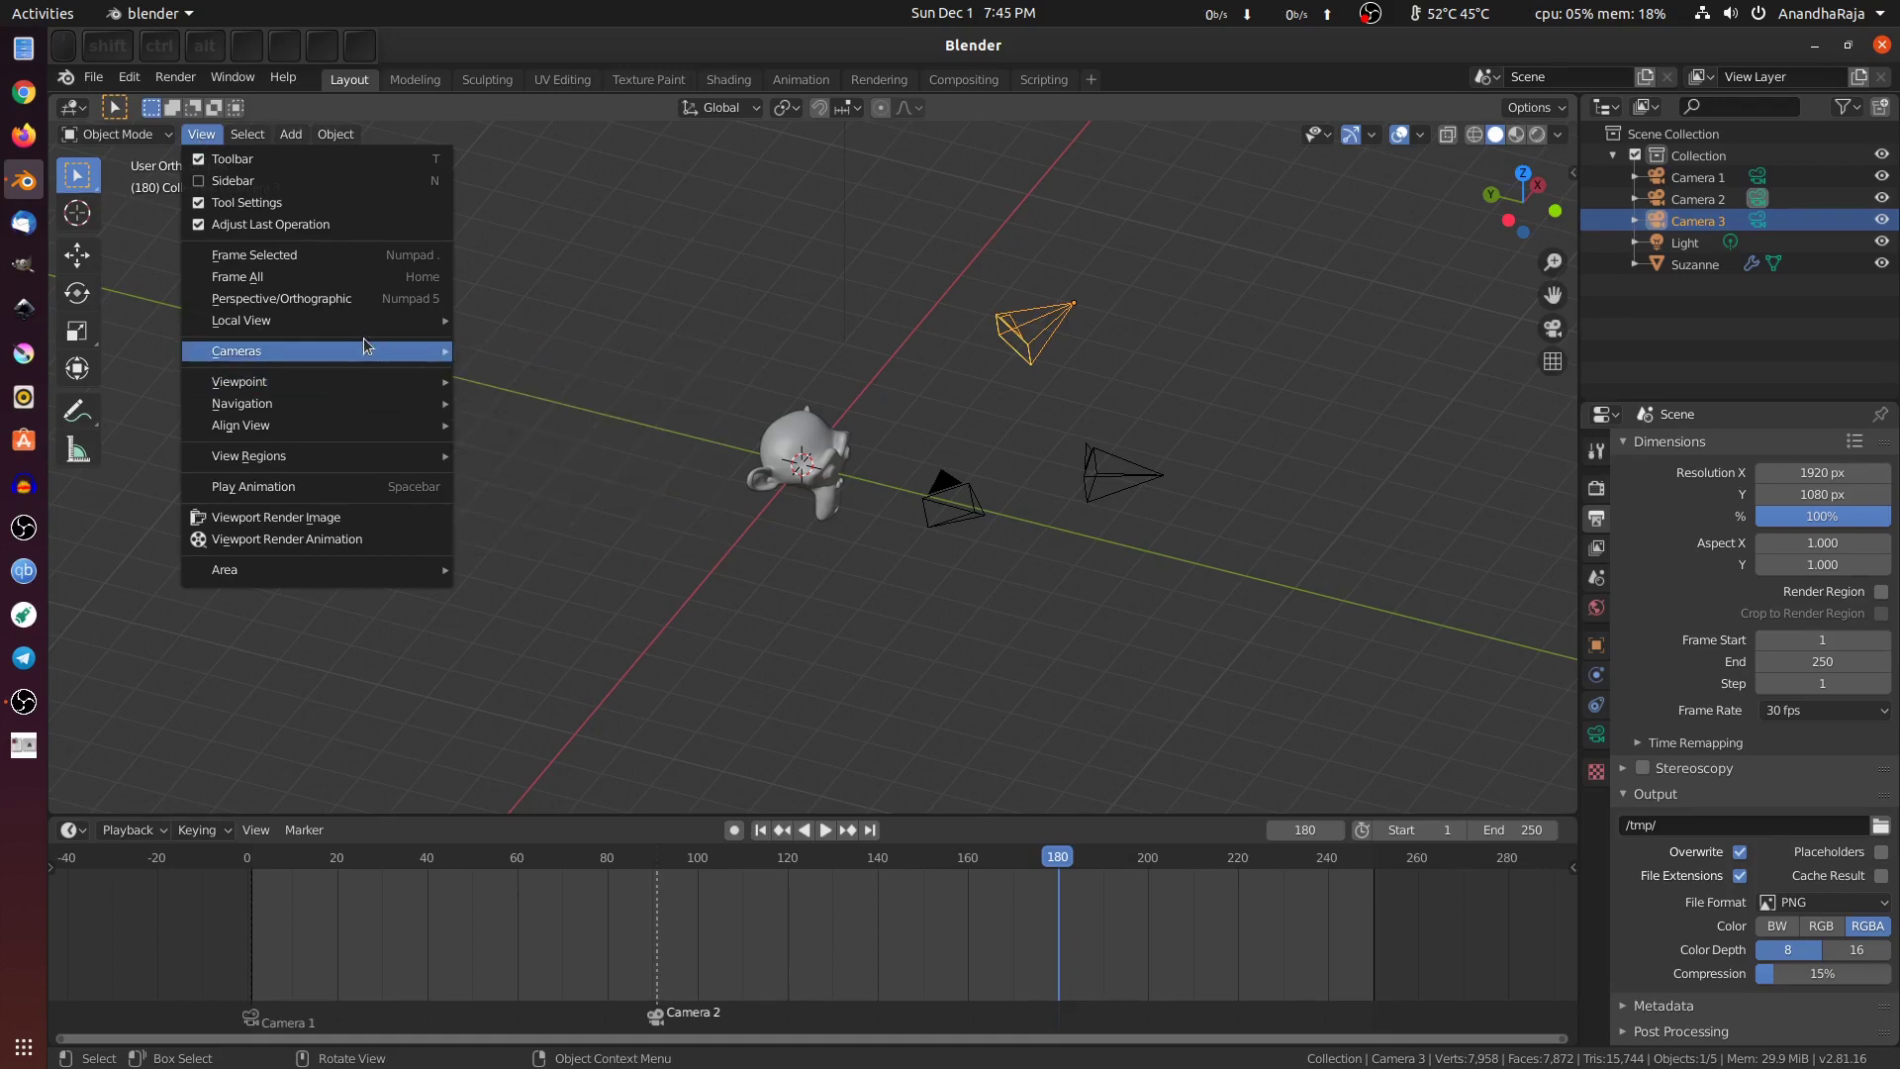
left_click(560, 350)
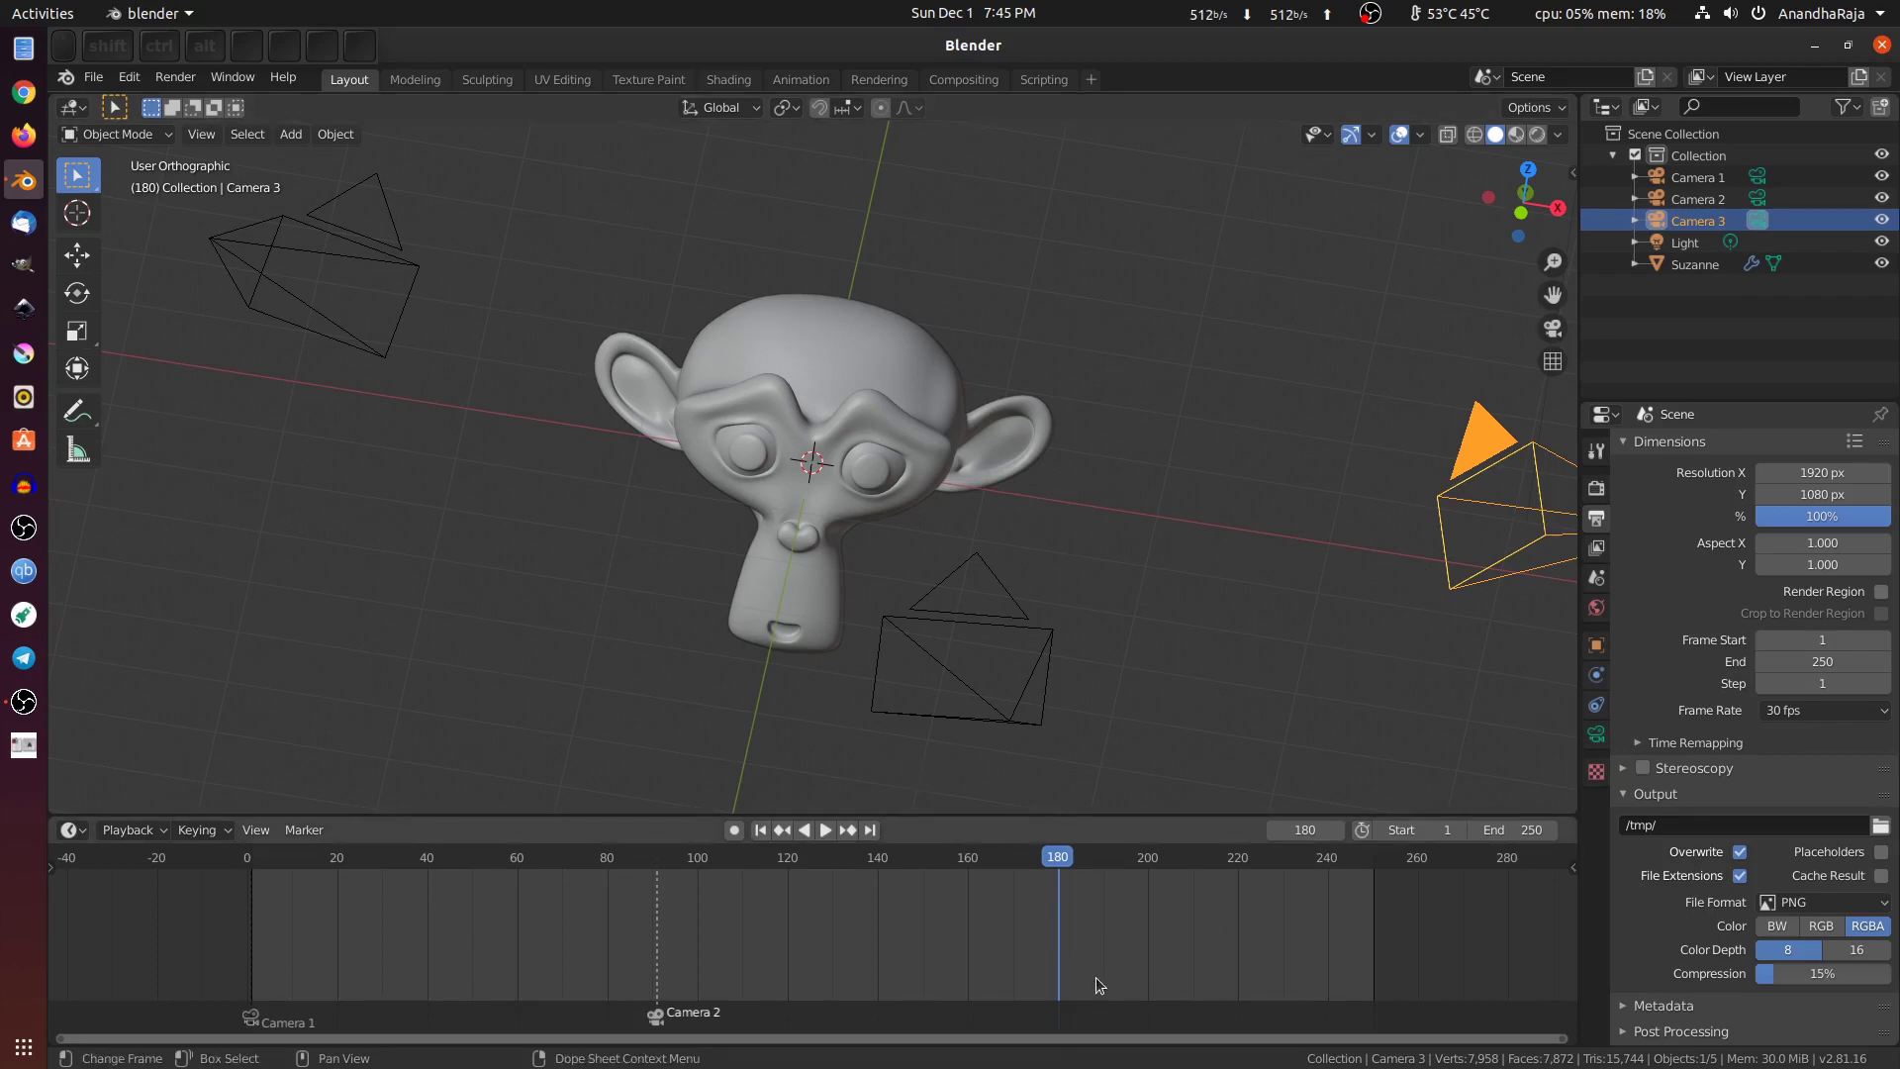
Step: Add a timeline marker at frame 180 and bind Camera 3 to it
key("m")
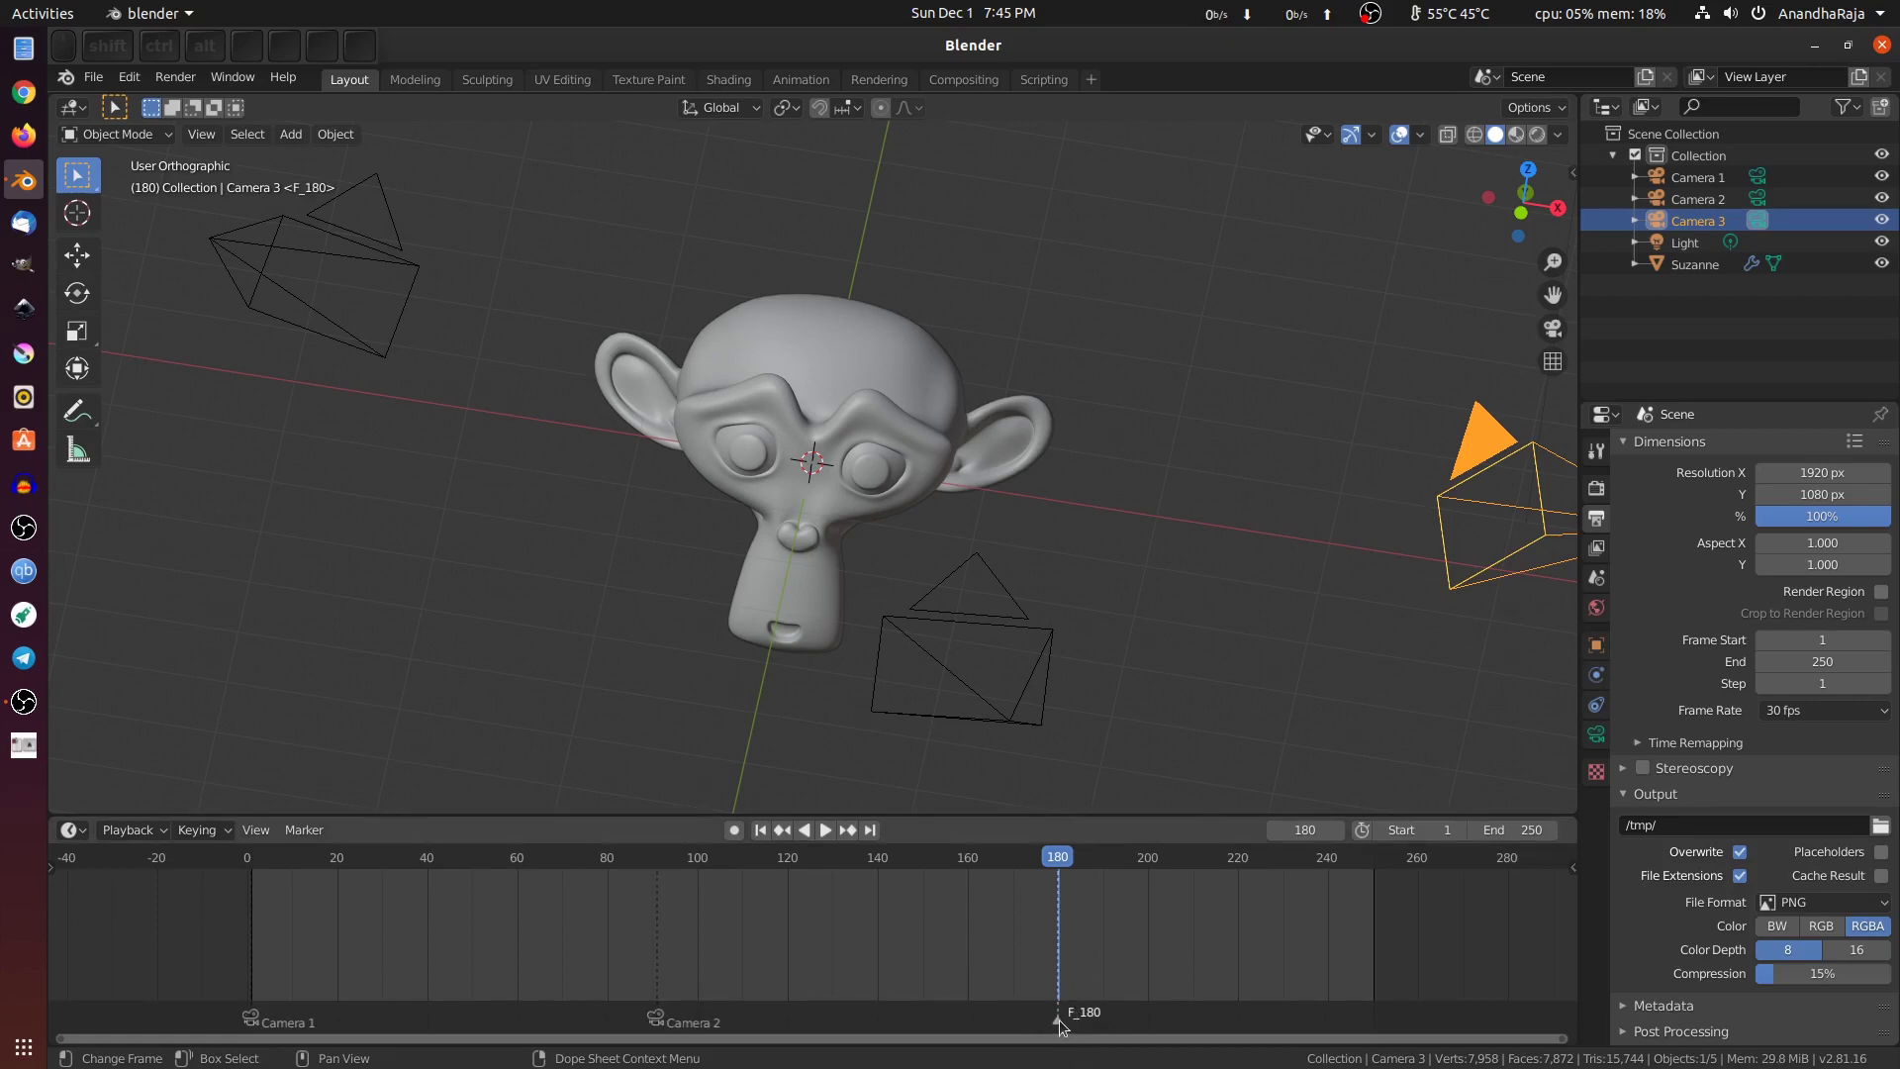
key("ctrl")
key("ctrl+b")
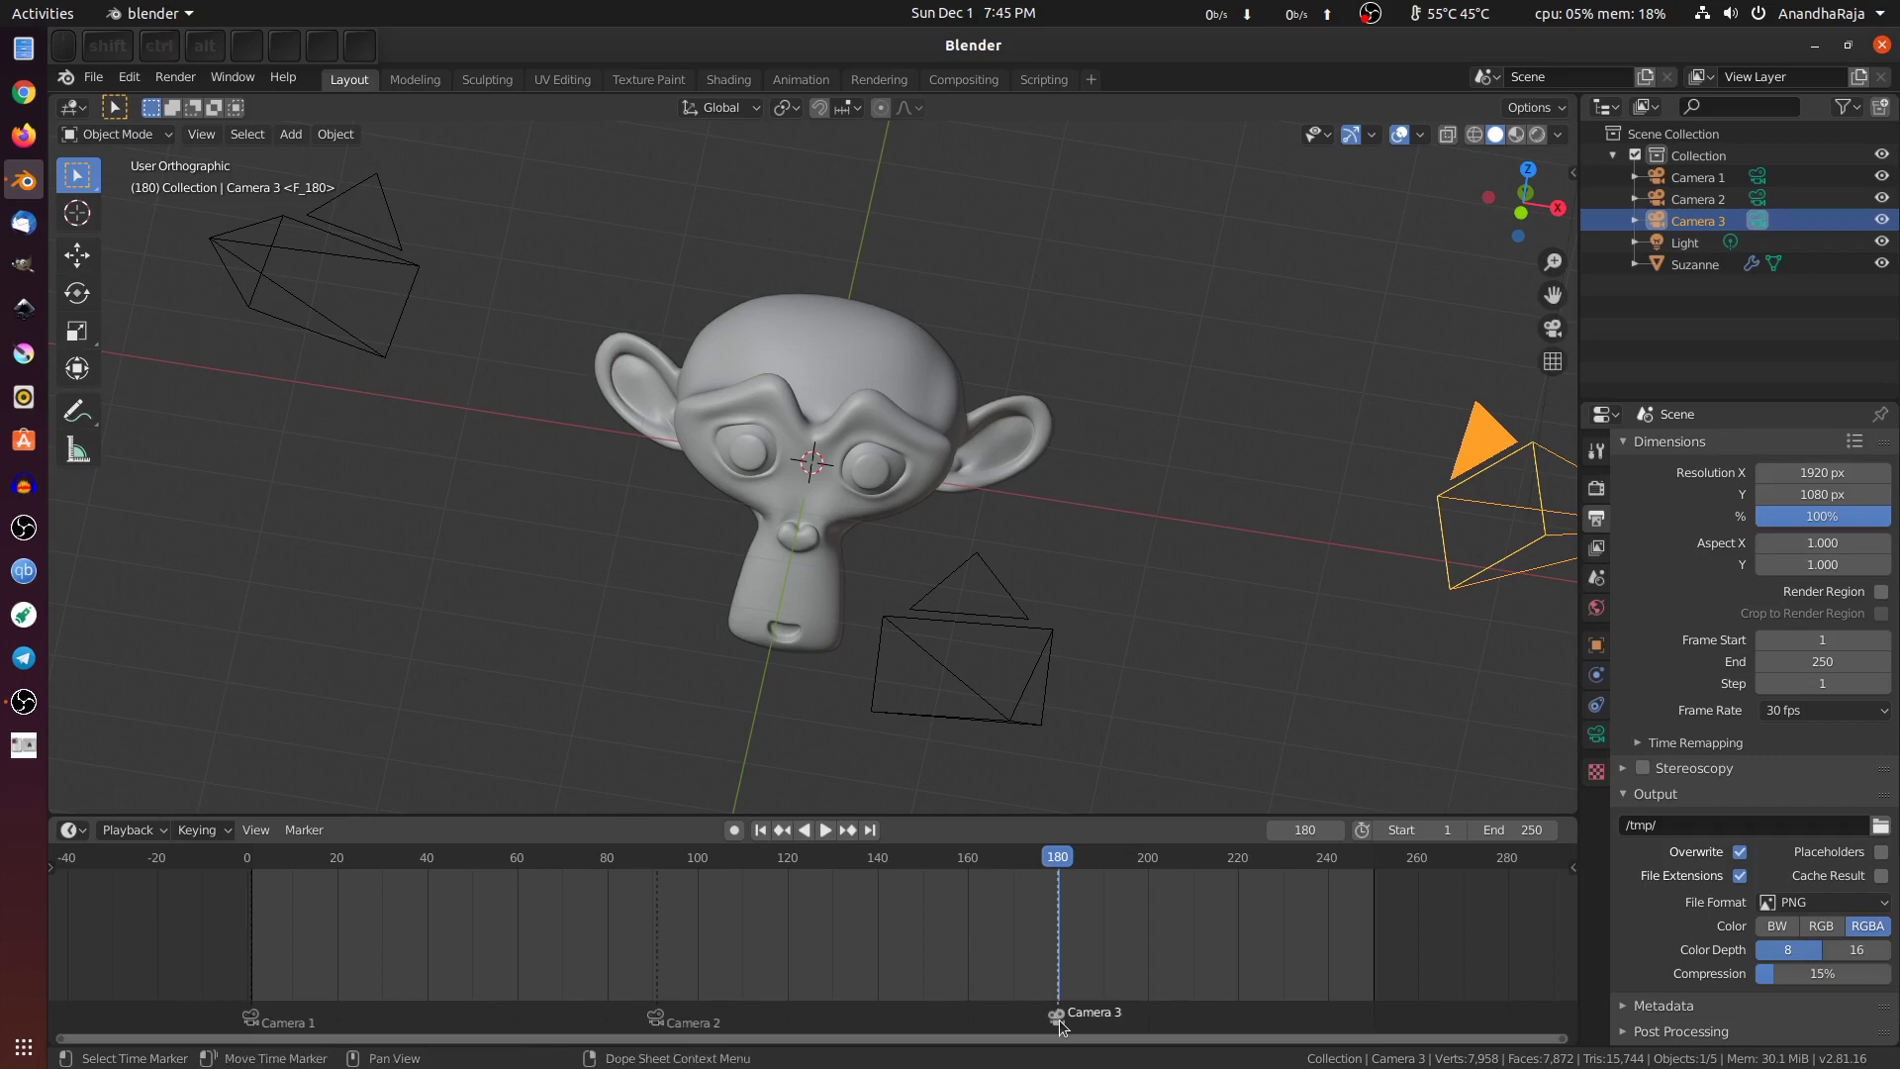
scroll(1051, 704, "down", 5)
middle_click_drag(1051, 704, 1011, 613)
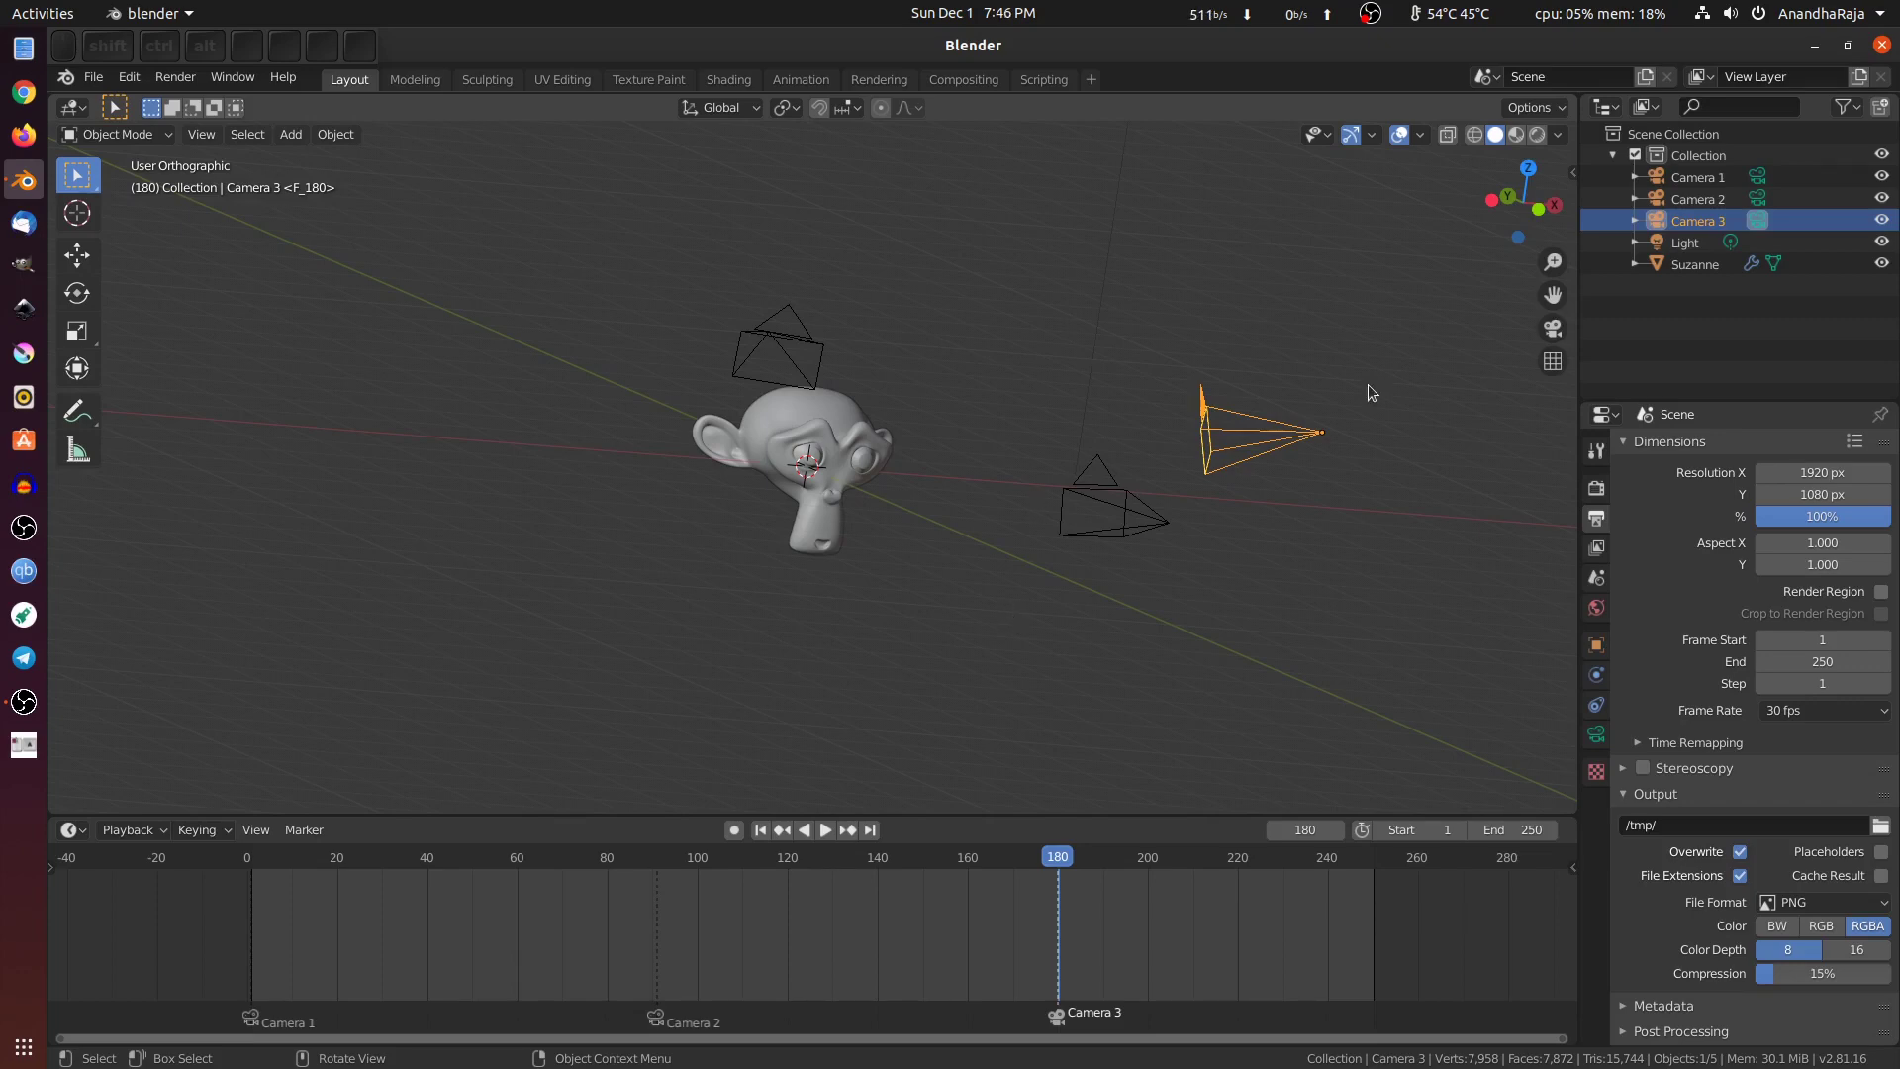
middle_click_drag(1306, 505, 1088, 583)
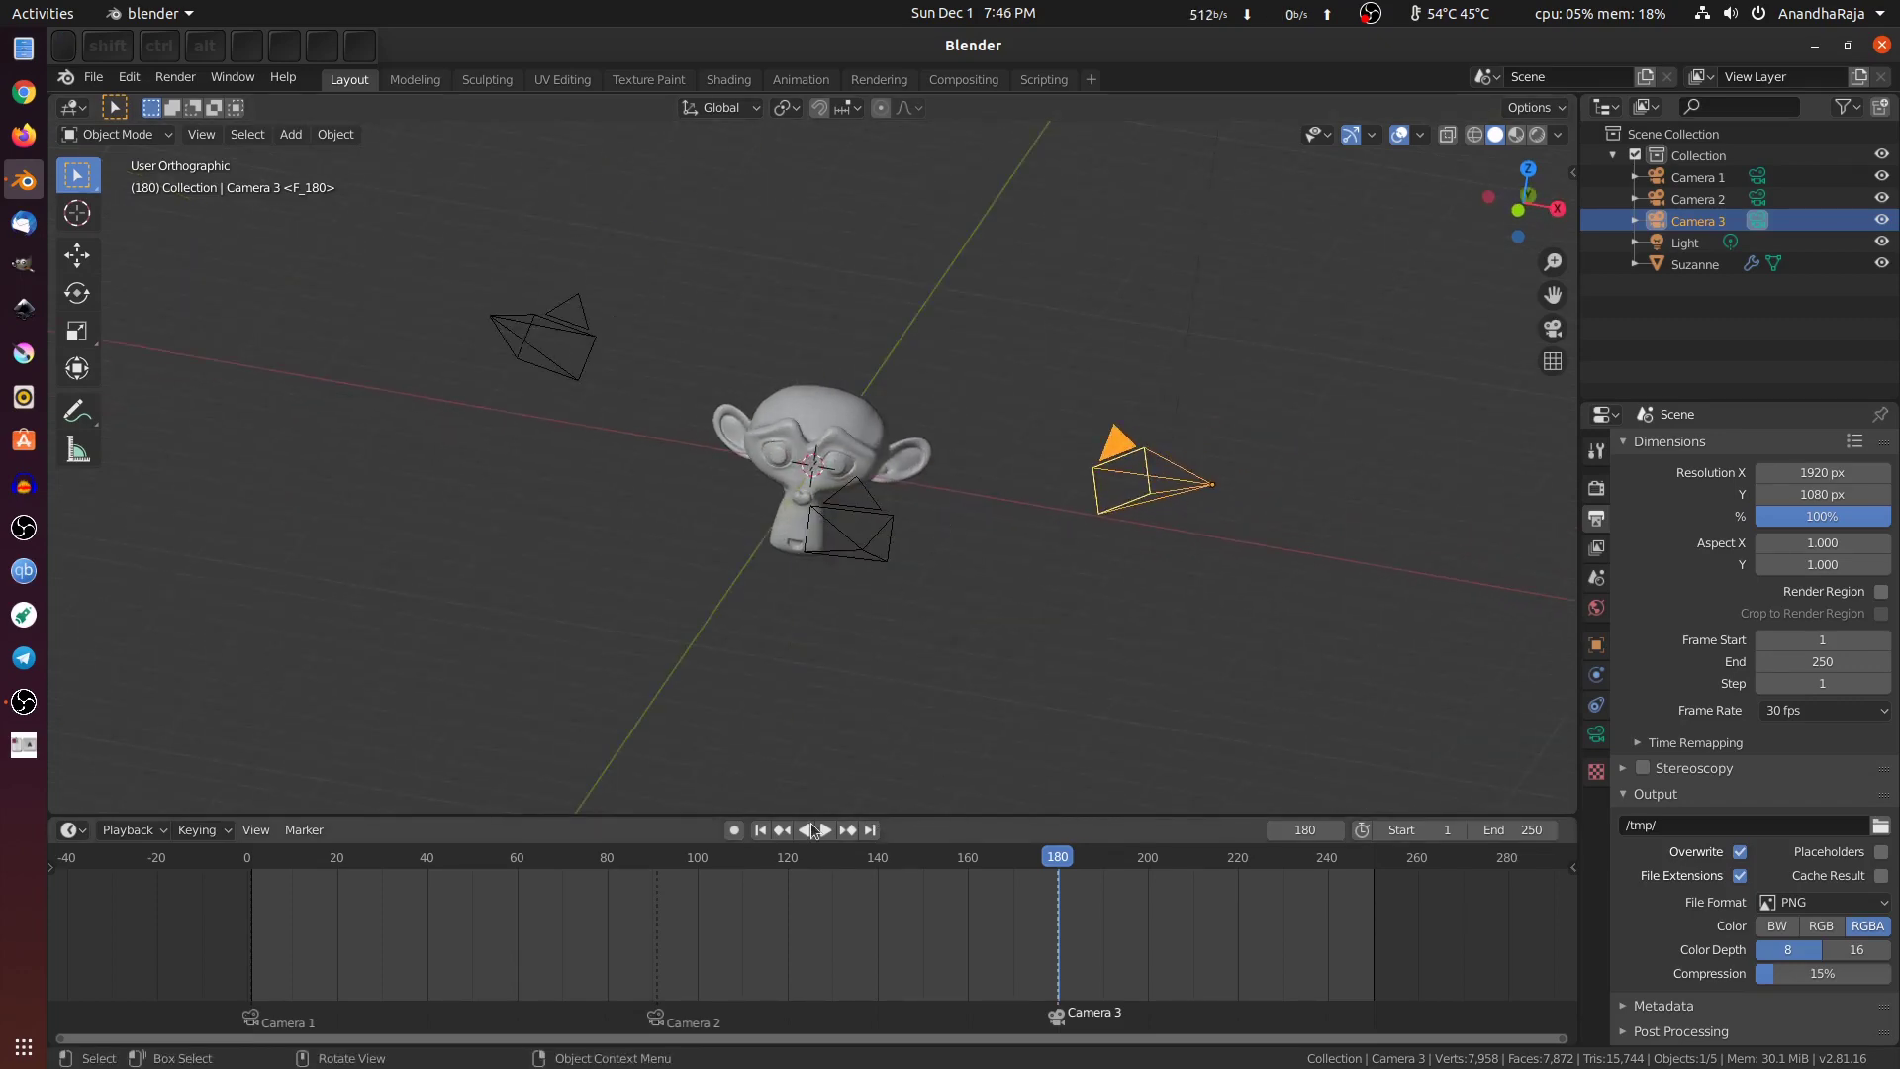
Step: Scrub the timeline from frame 1 through frame 180 to check the active camera switching at each marker
left_click(760, 831)
middle_click_drag(656, 590, 712, 515)
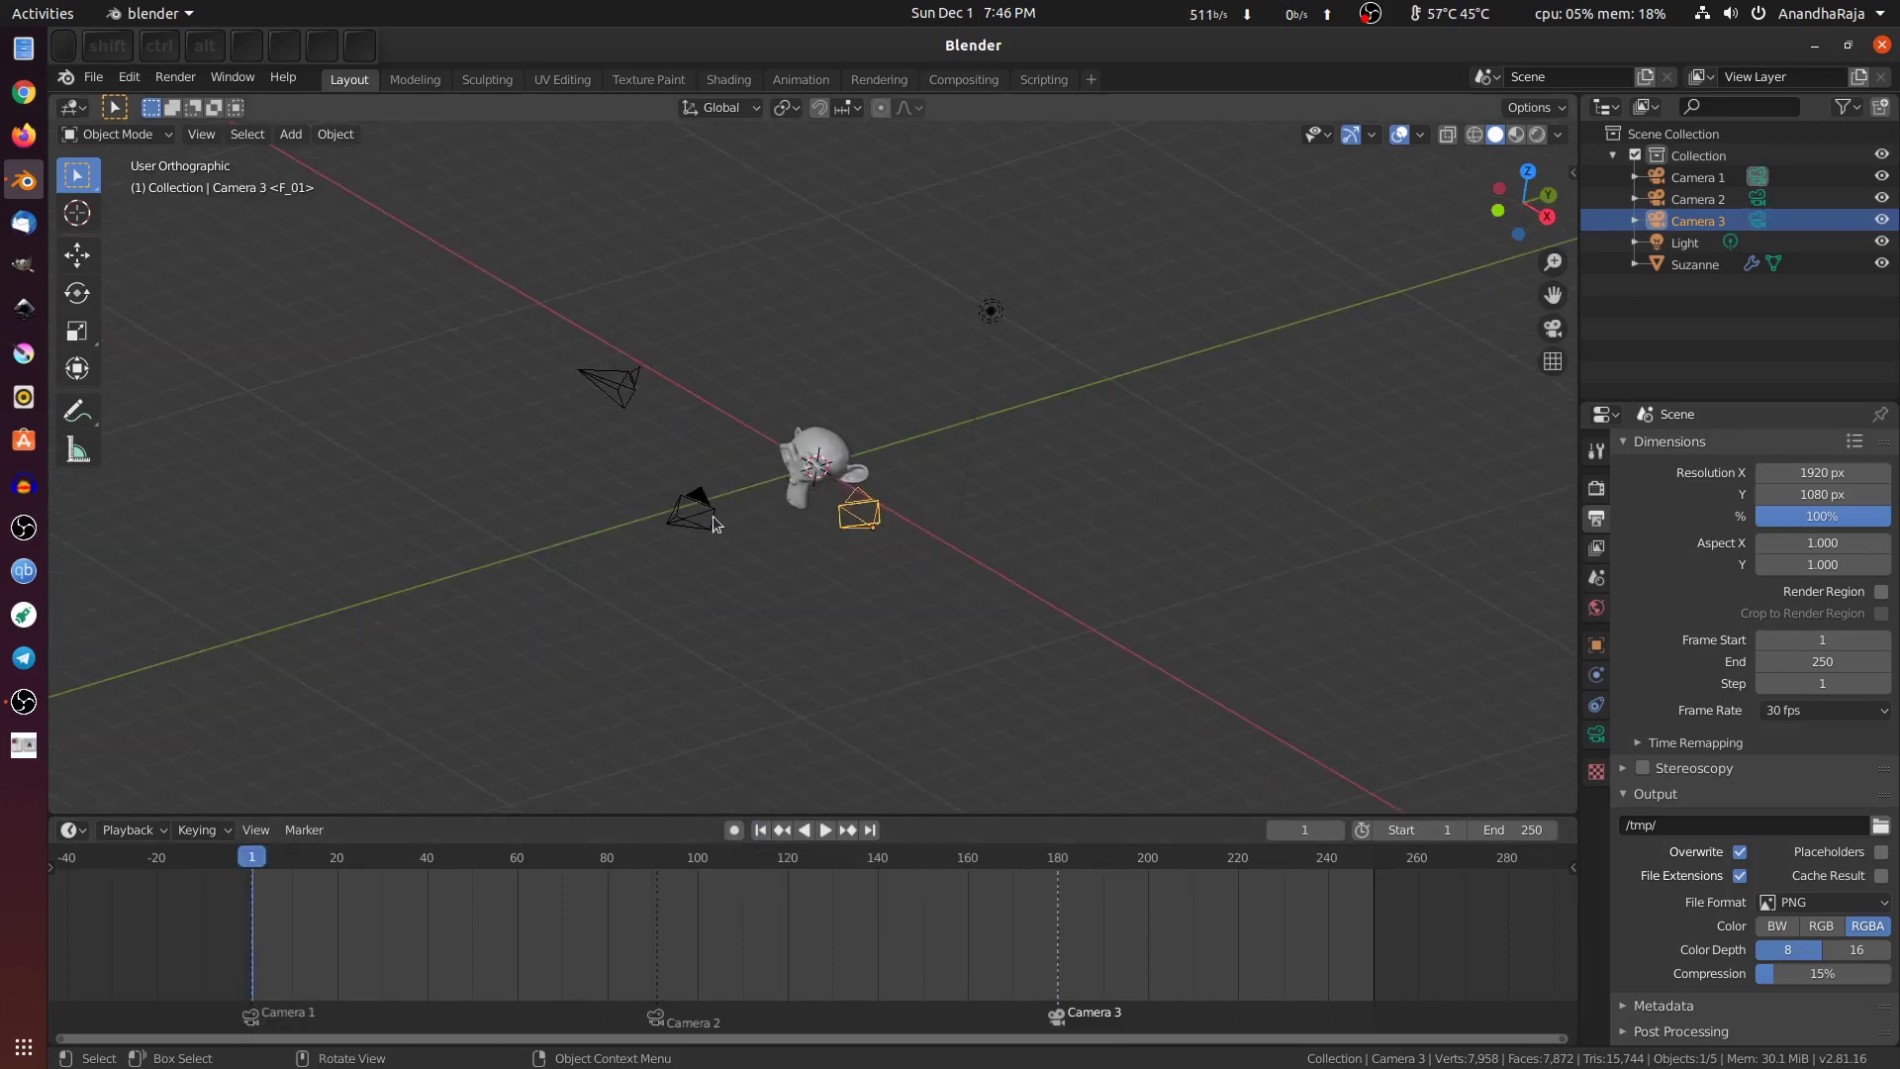
key("space")
left_click_drag(542, 869, 652, 869)
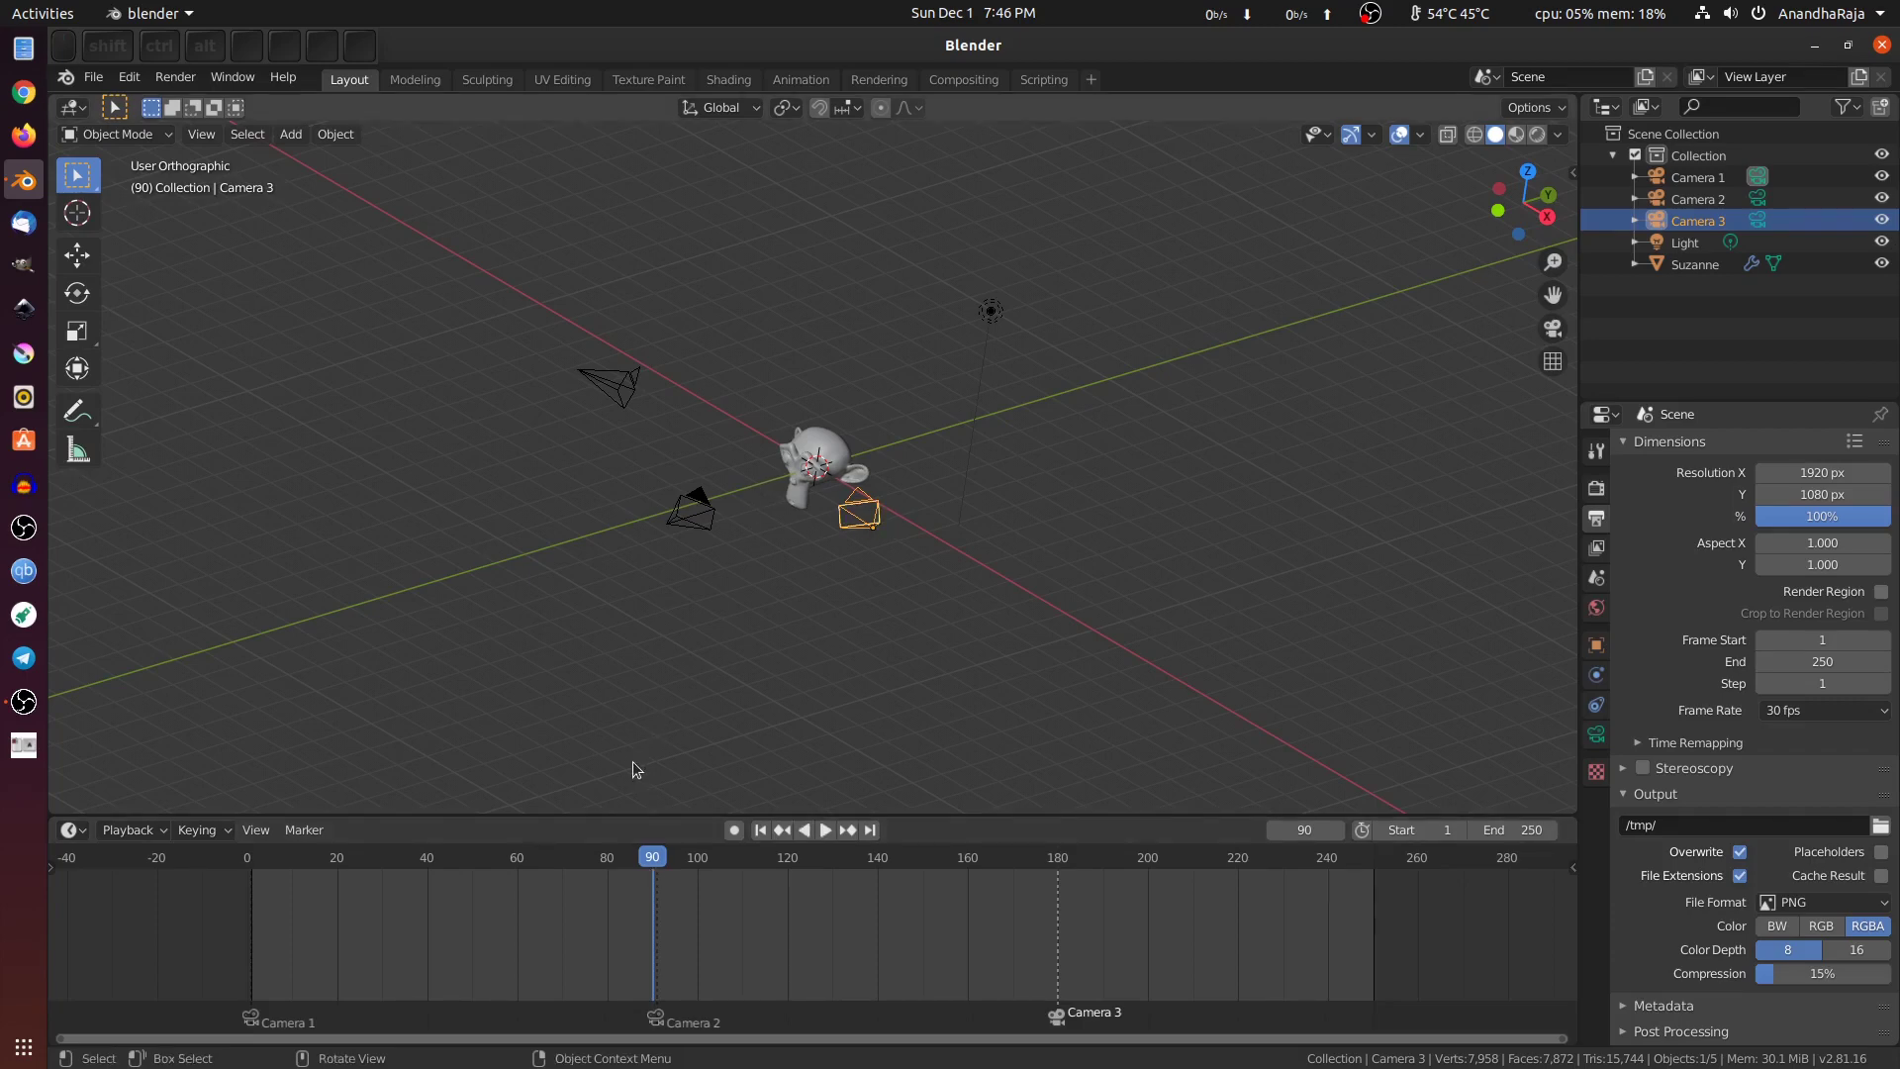
left_click(658, 854)
key("space")
key("space")
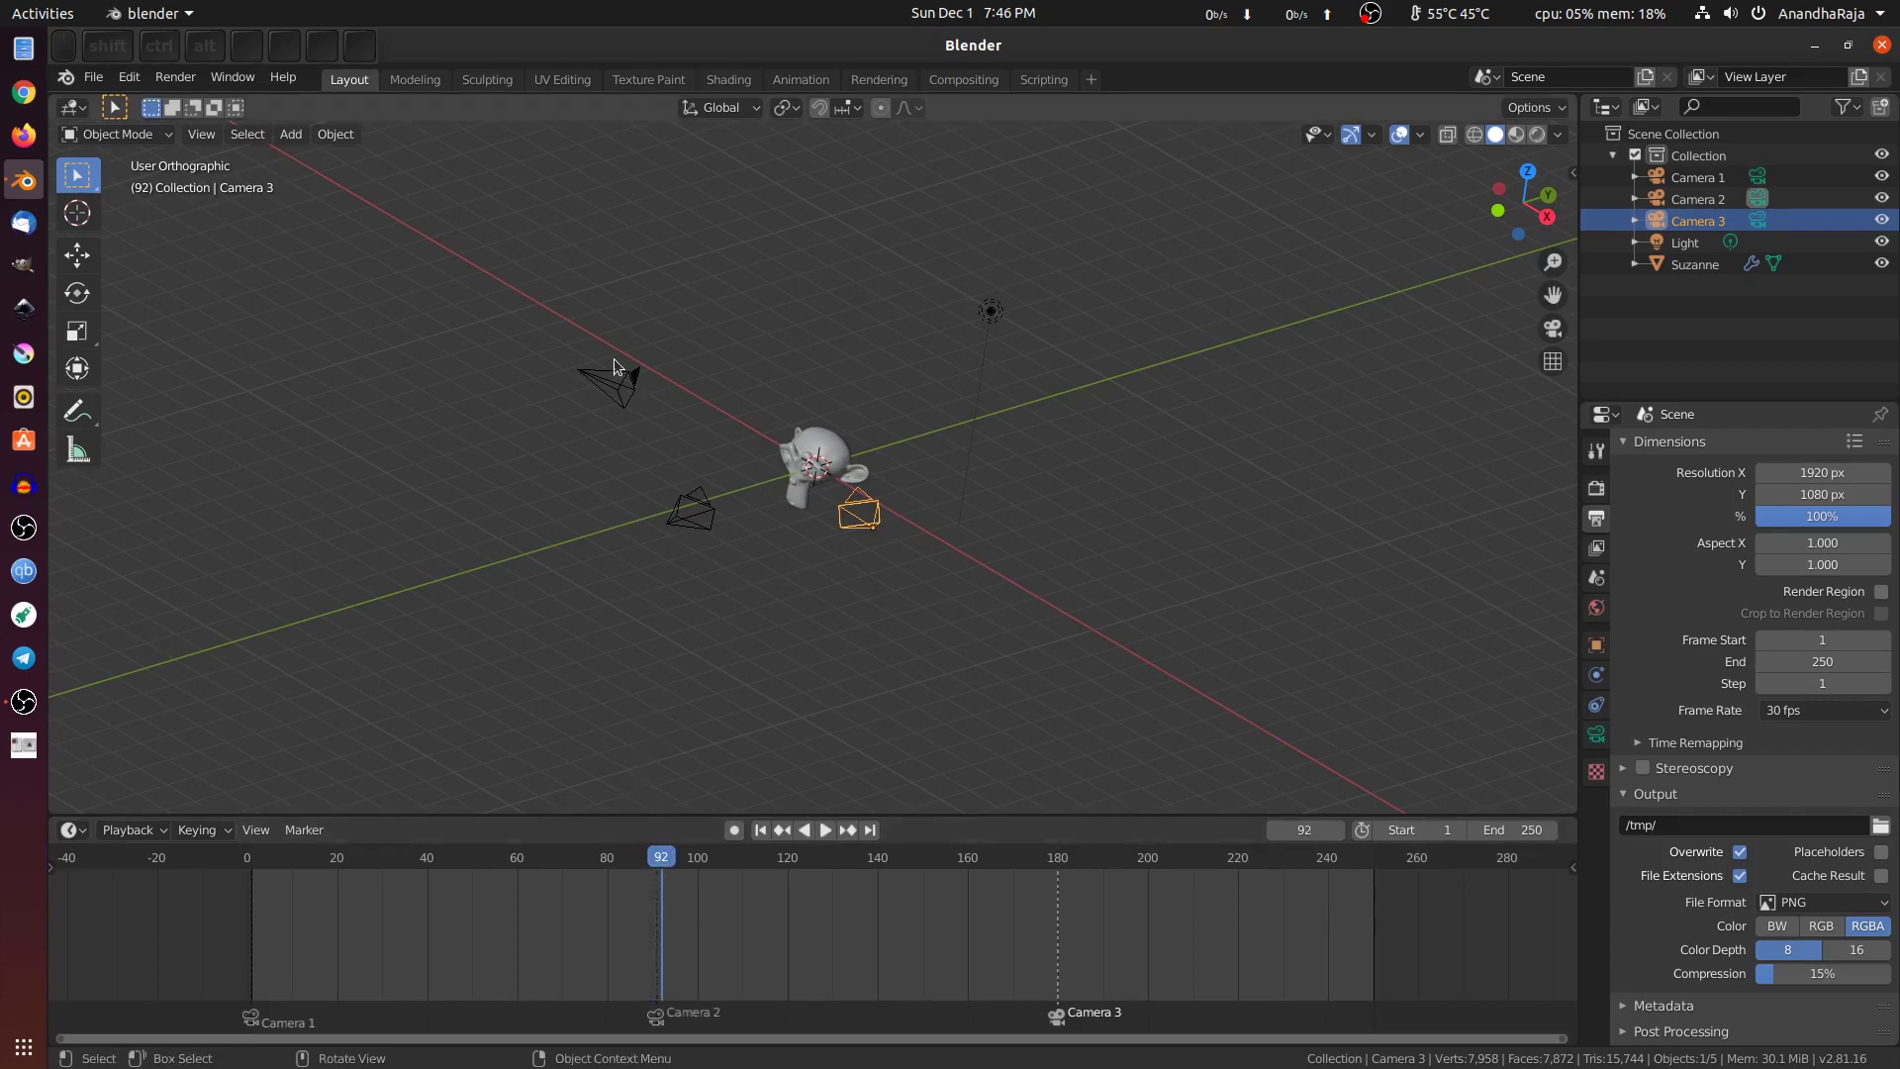
left_click_drag(657, 852, 1057, 869)
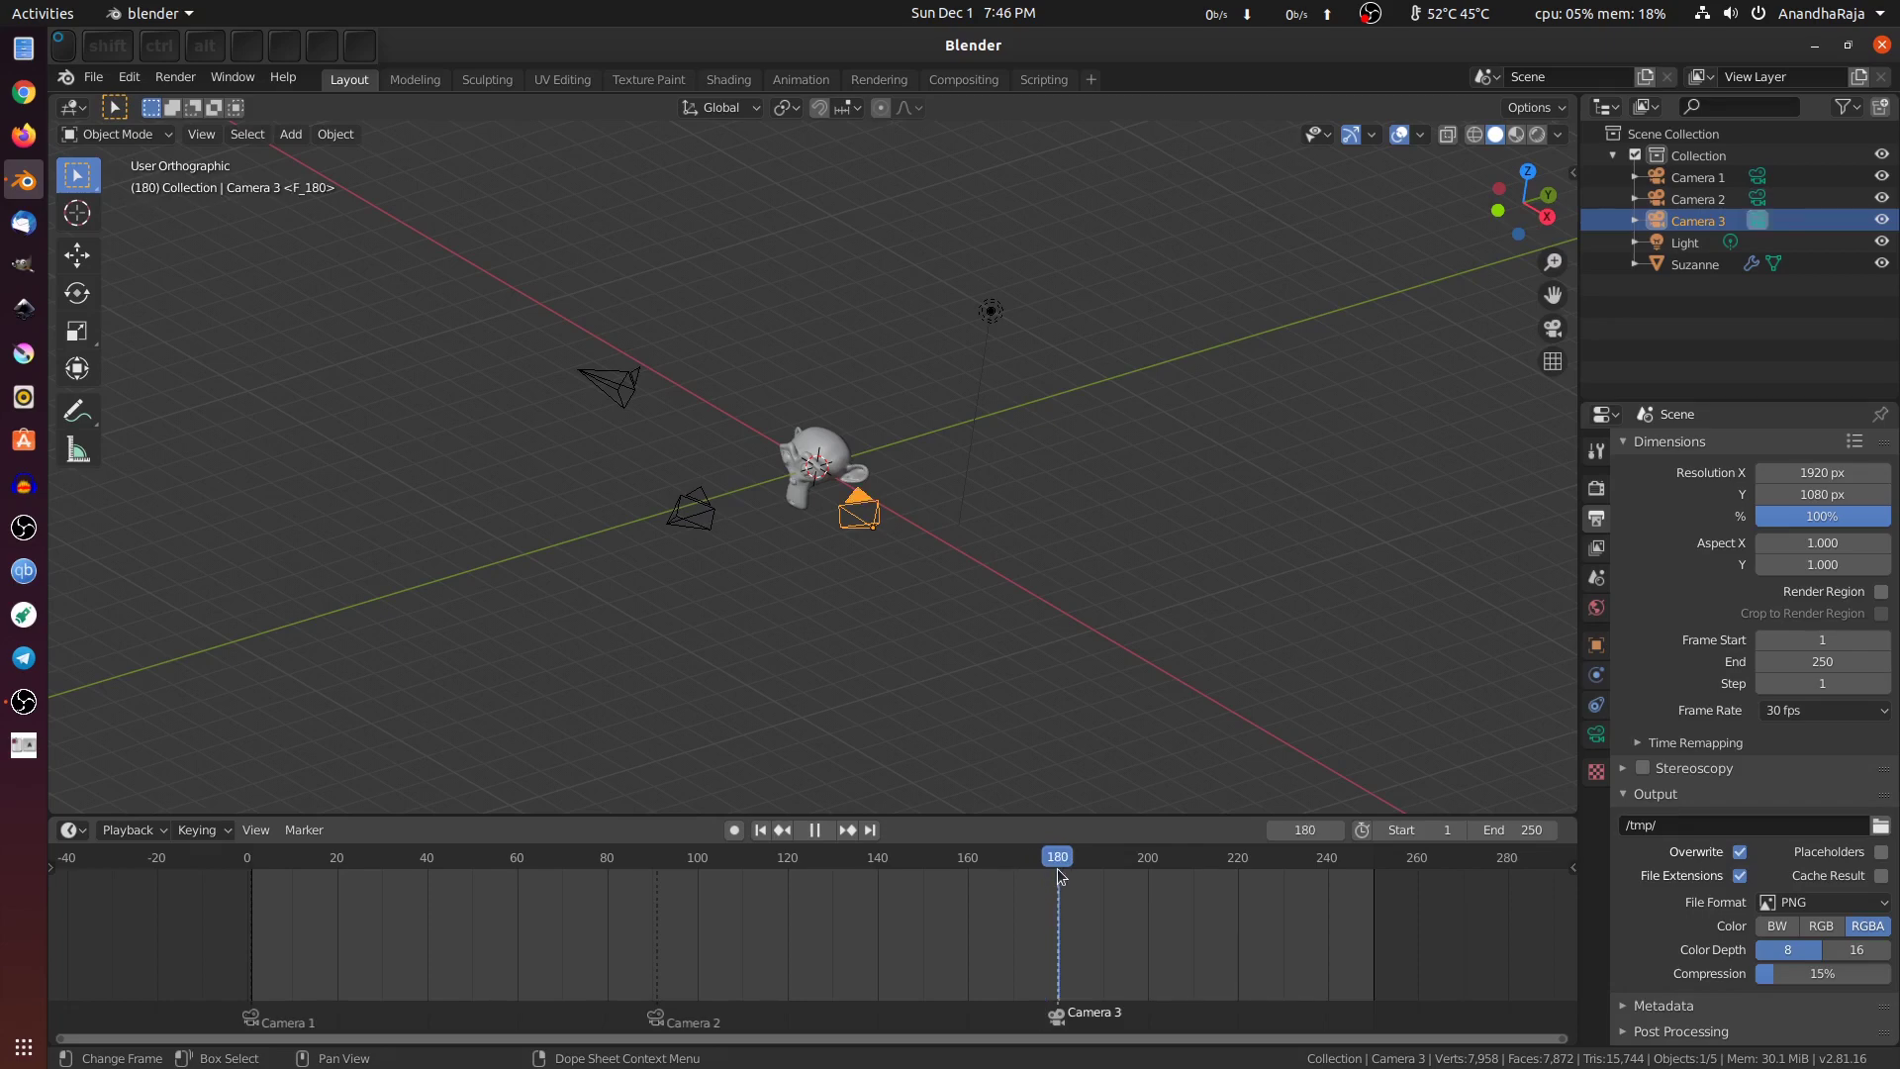
Step: Play the animation from frame 1 through the active camera's view to check the camera cuts
left_click(760, 829)
key("KP_0")
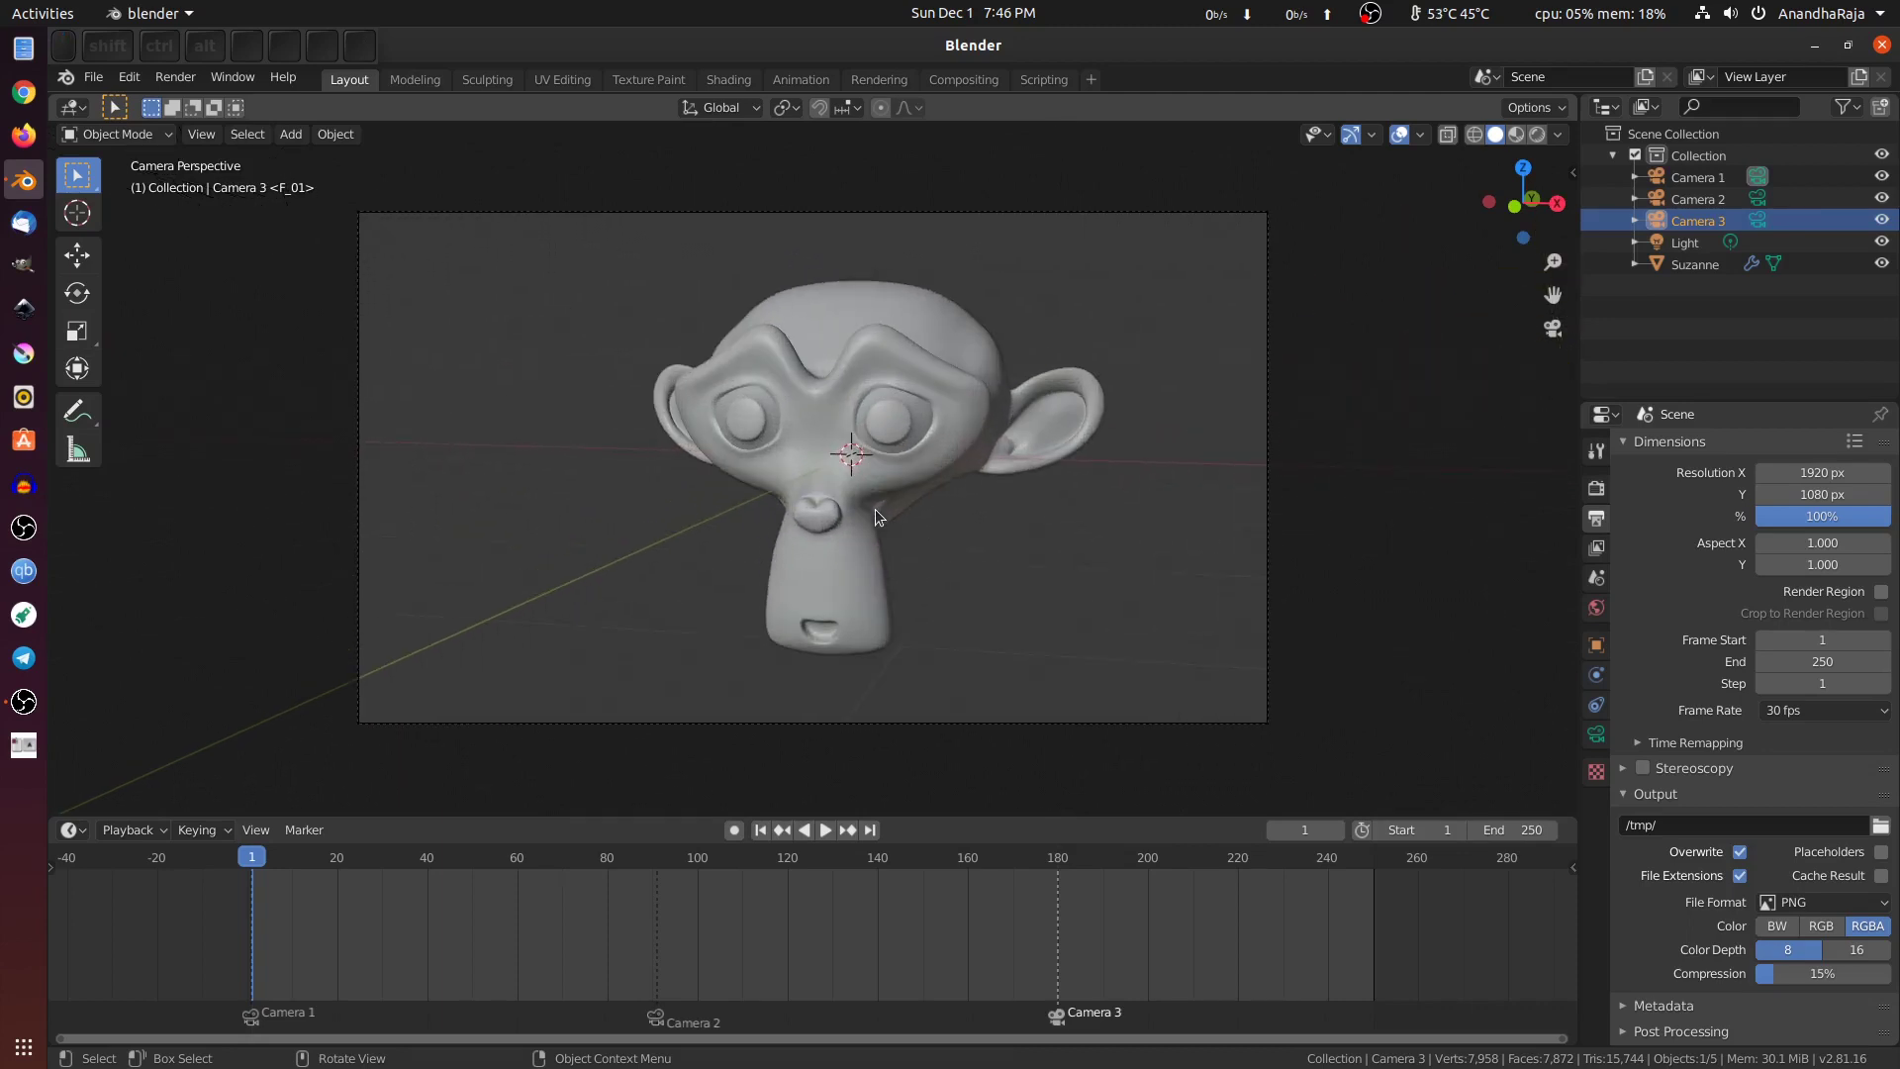
key("space")
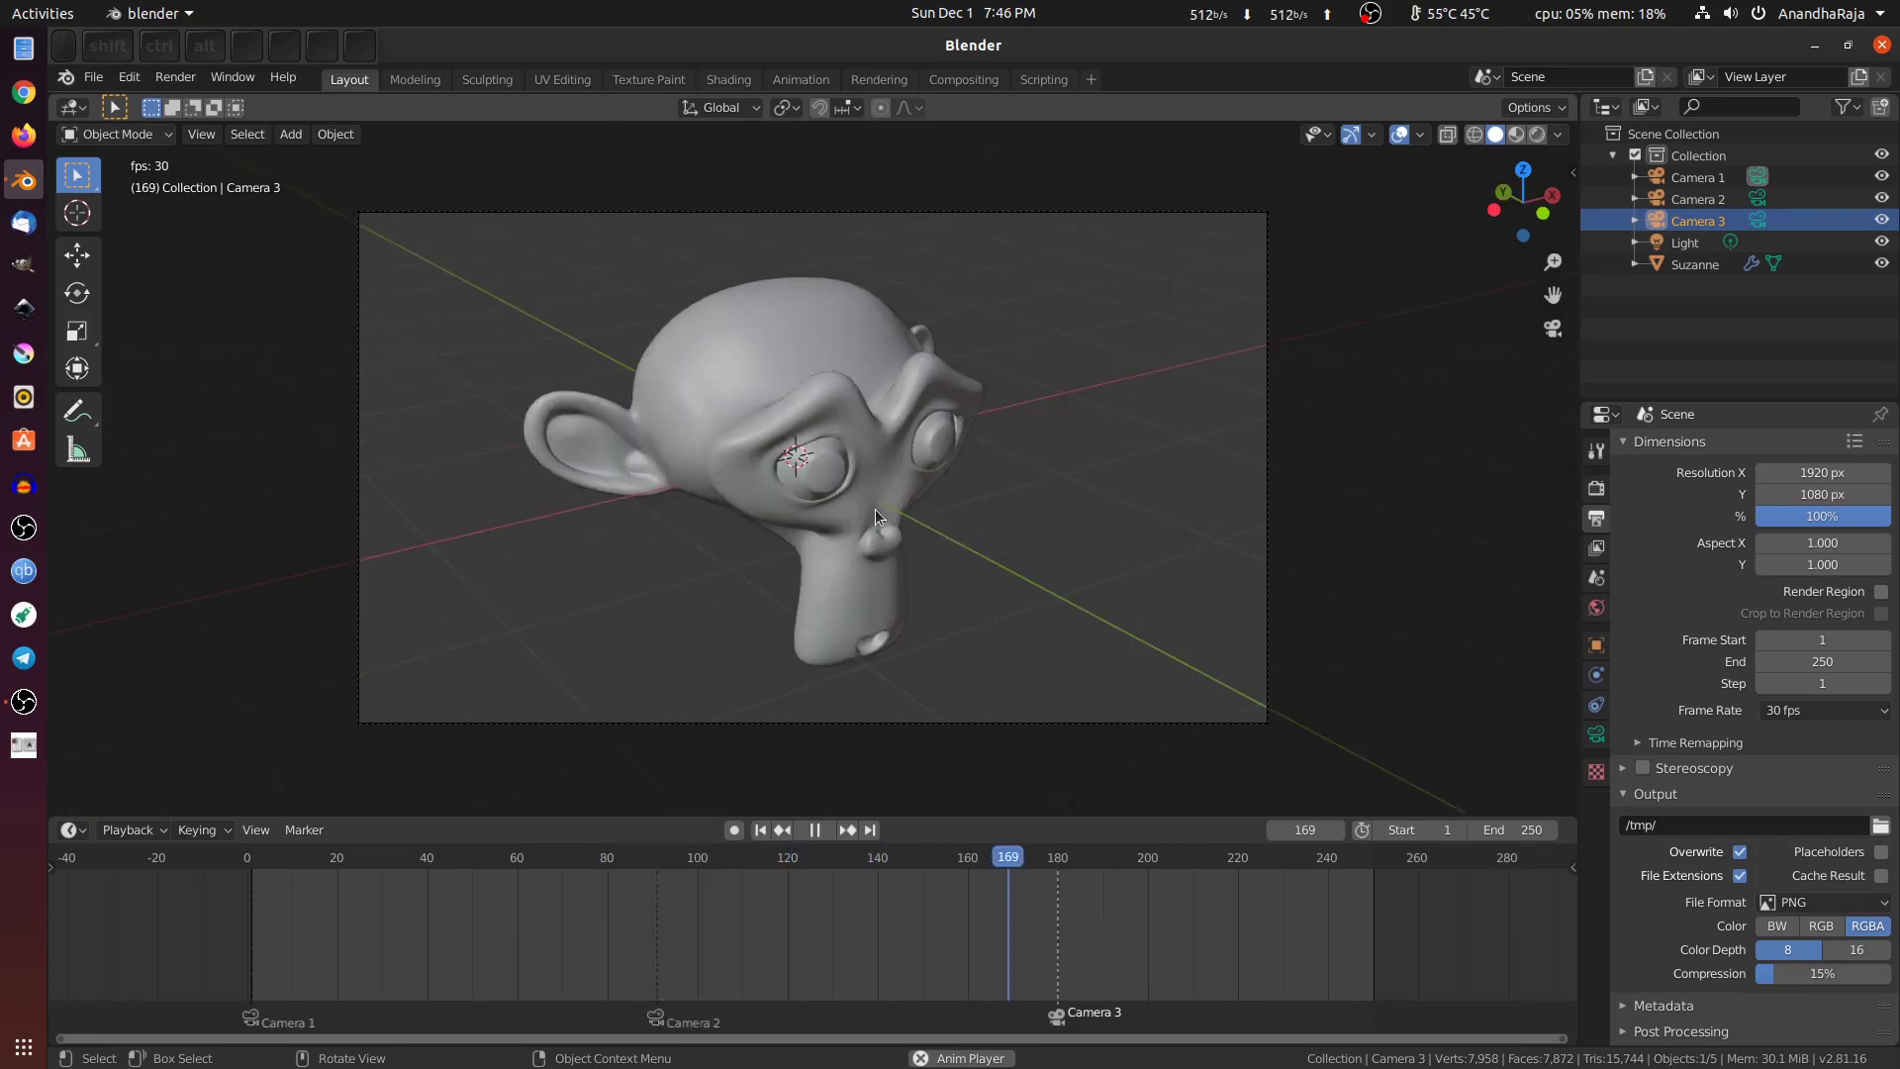
key("Escape")
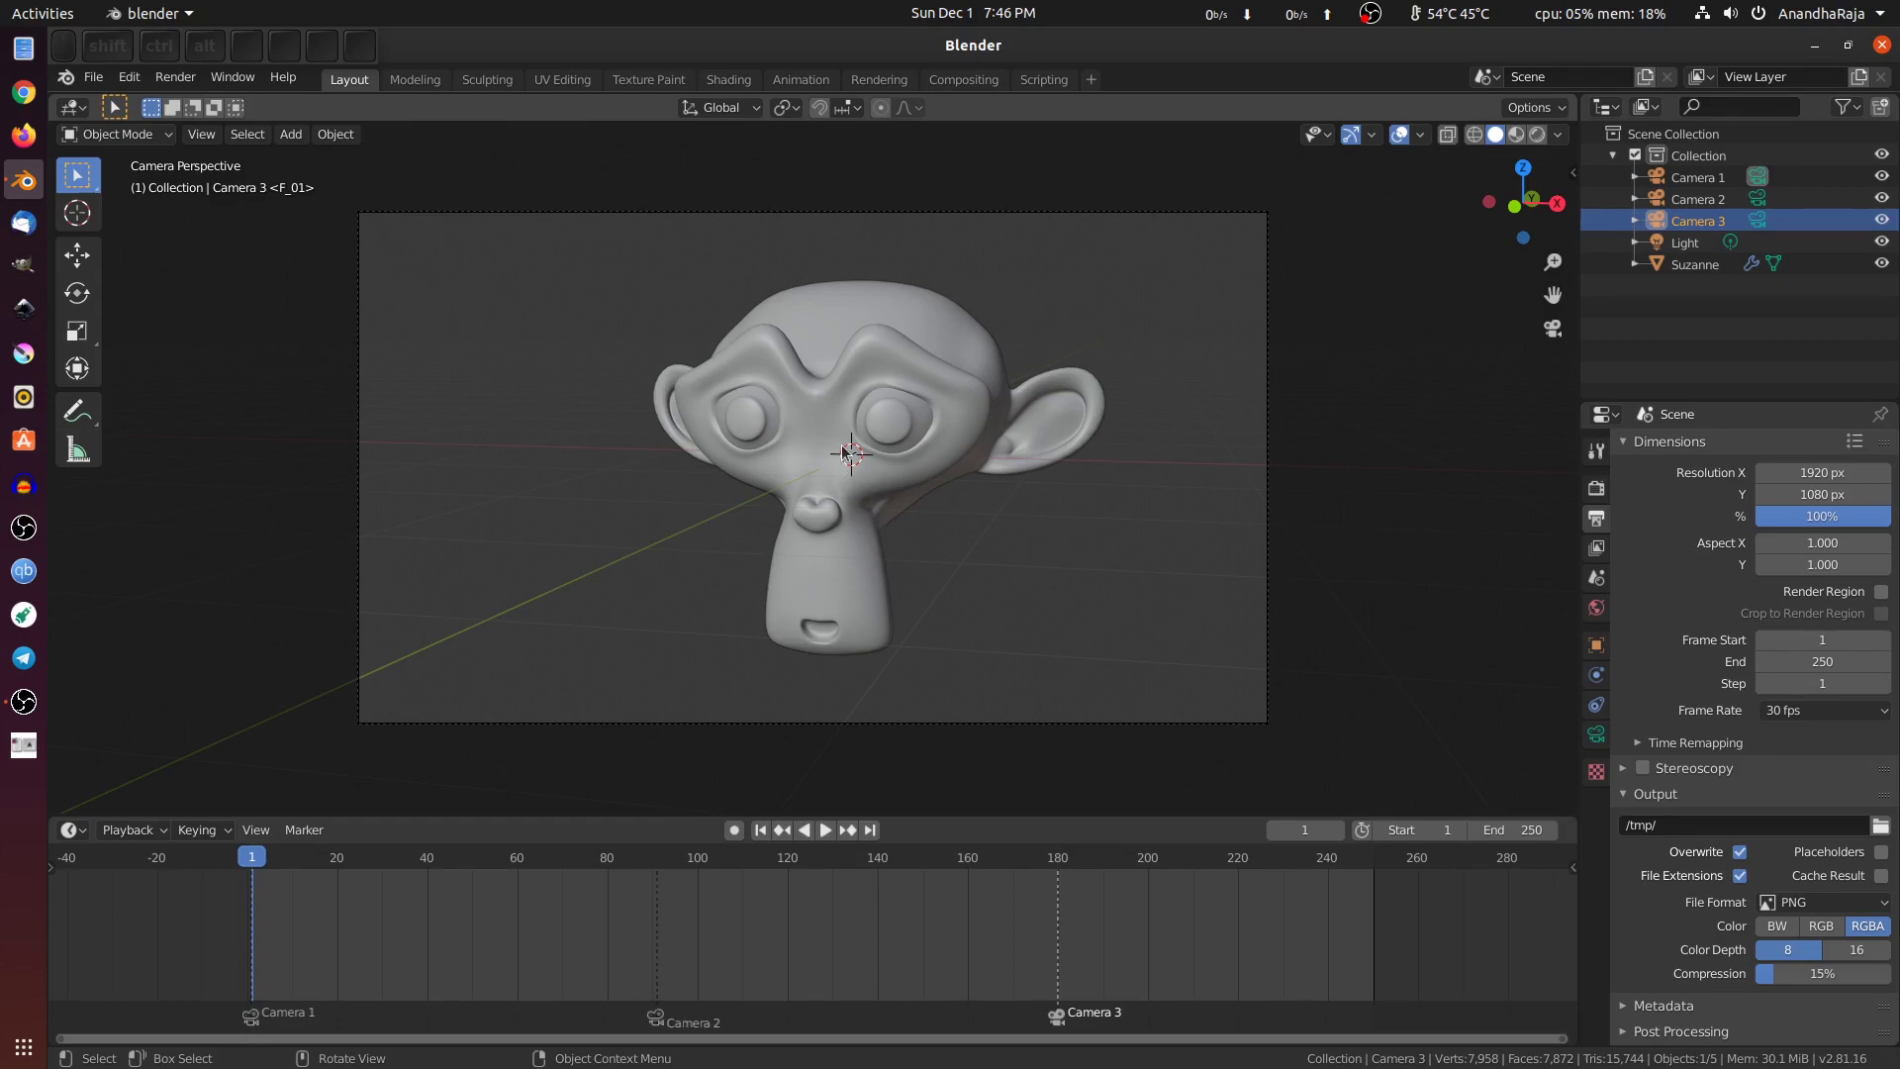
Step: Select Camera 1 in front of the monkey head and insert a keyframe for it at frame 1
scroll(1005, 456, "down", 3)
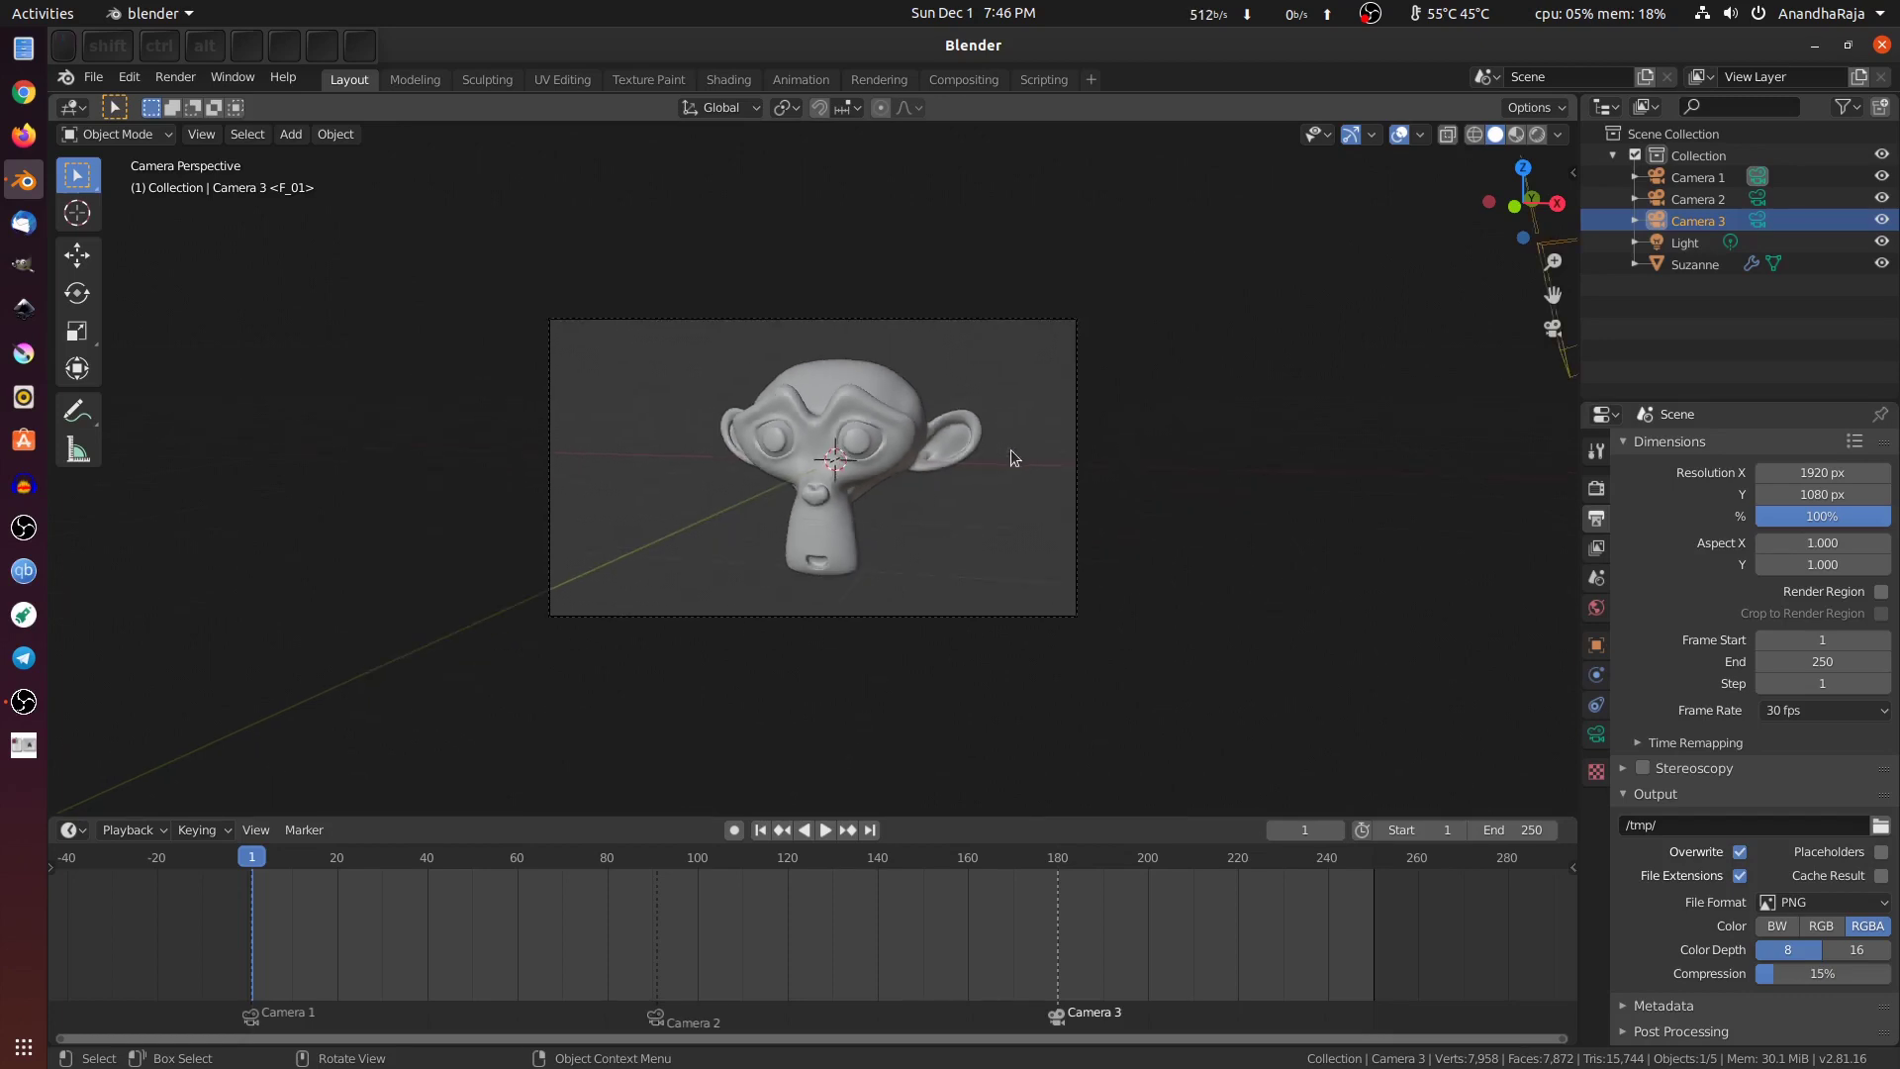
scroll(1011, 458, "down", 2)
middle_click_drag(1009, 466, 950, 562)
left_click(990, 555)
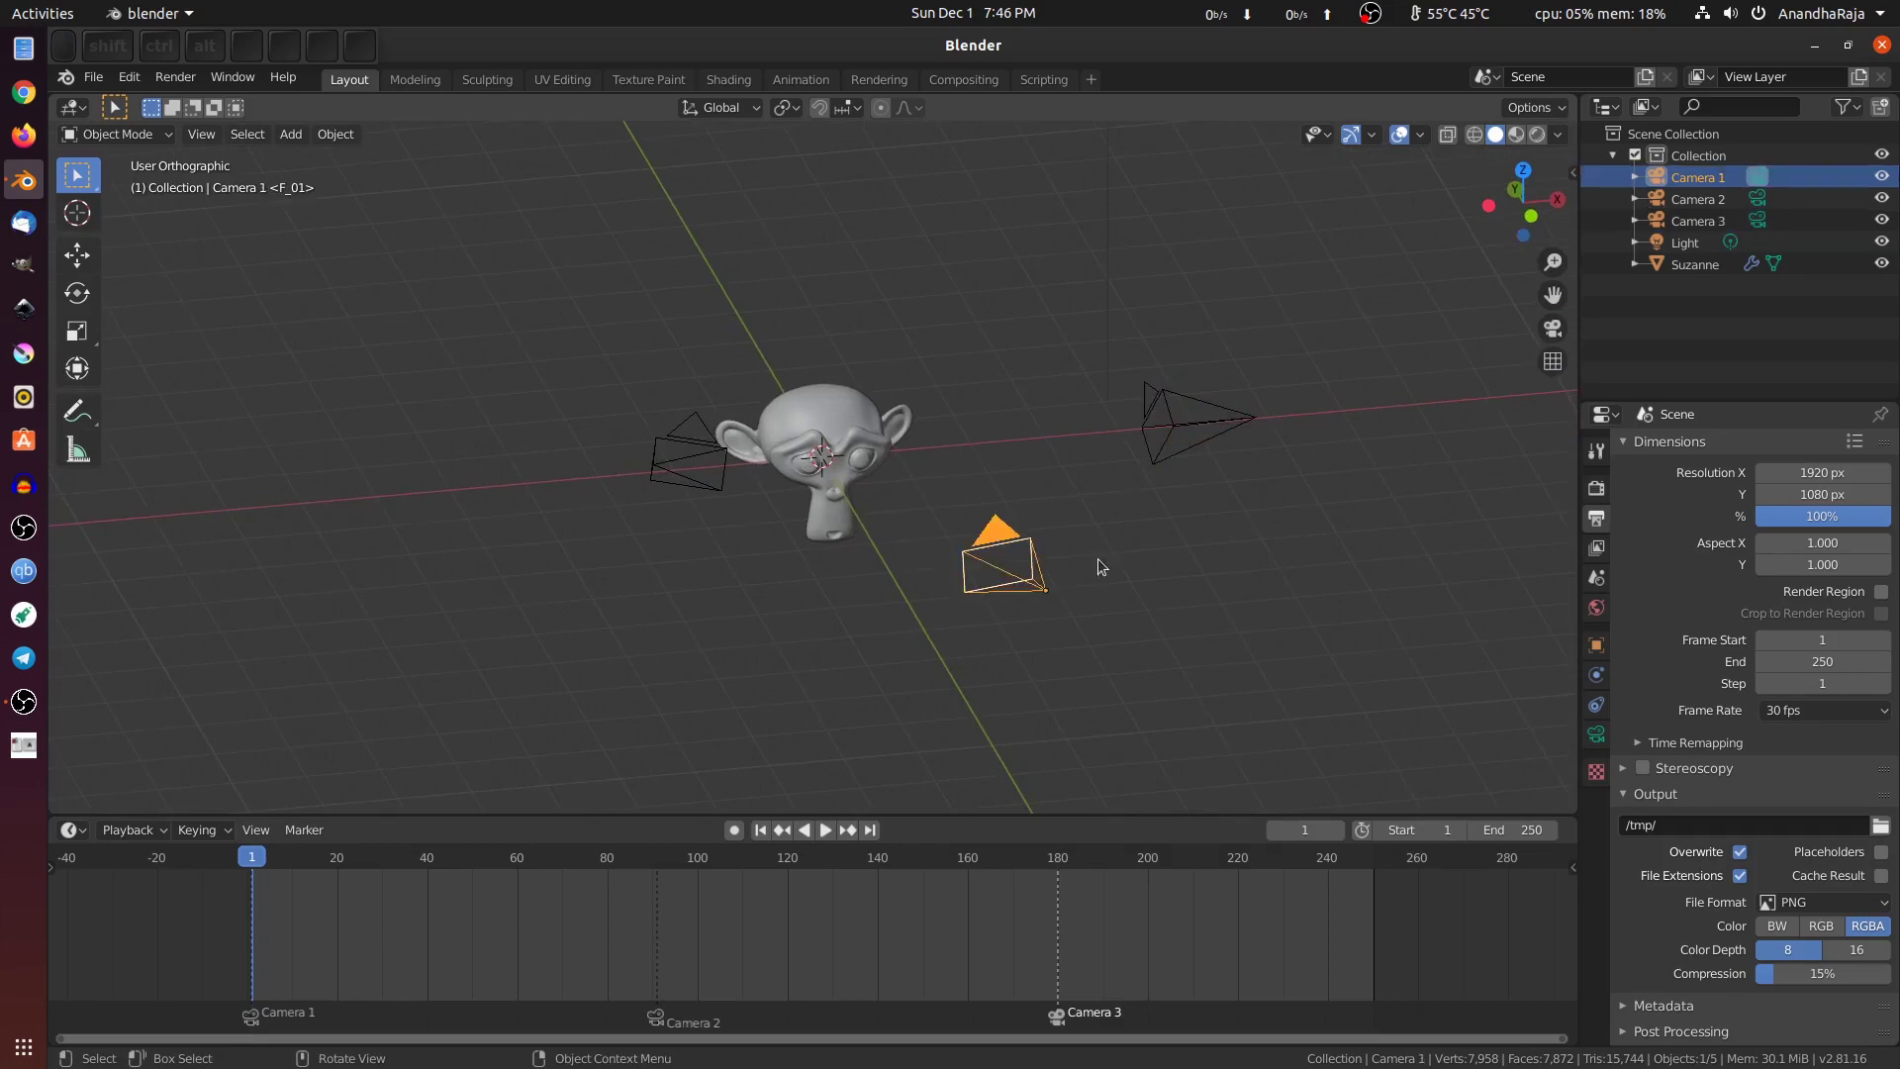
middle_click_drag(1097, 560, 875, 584)
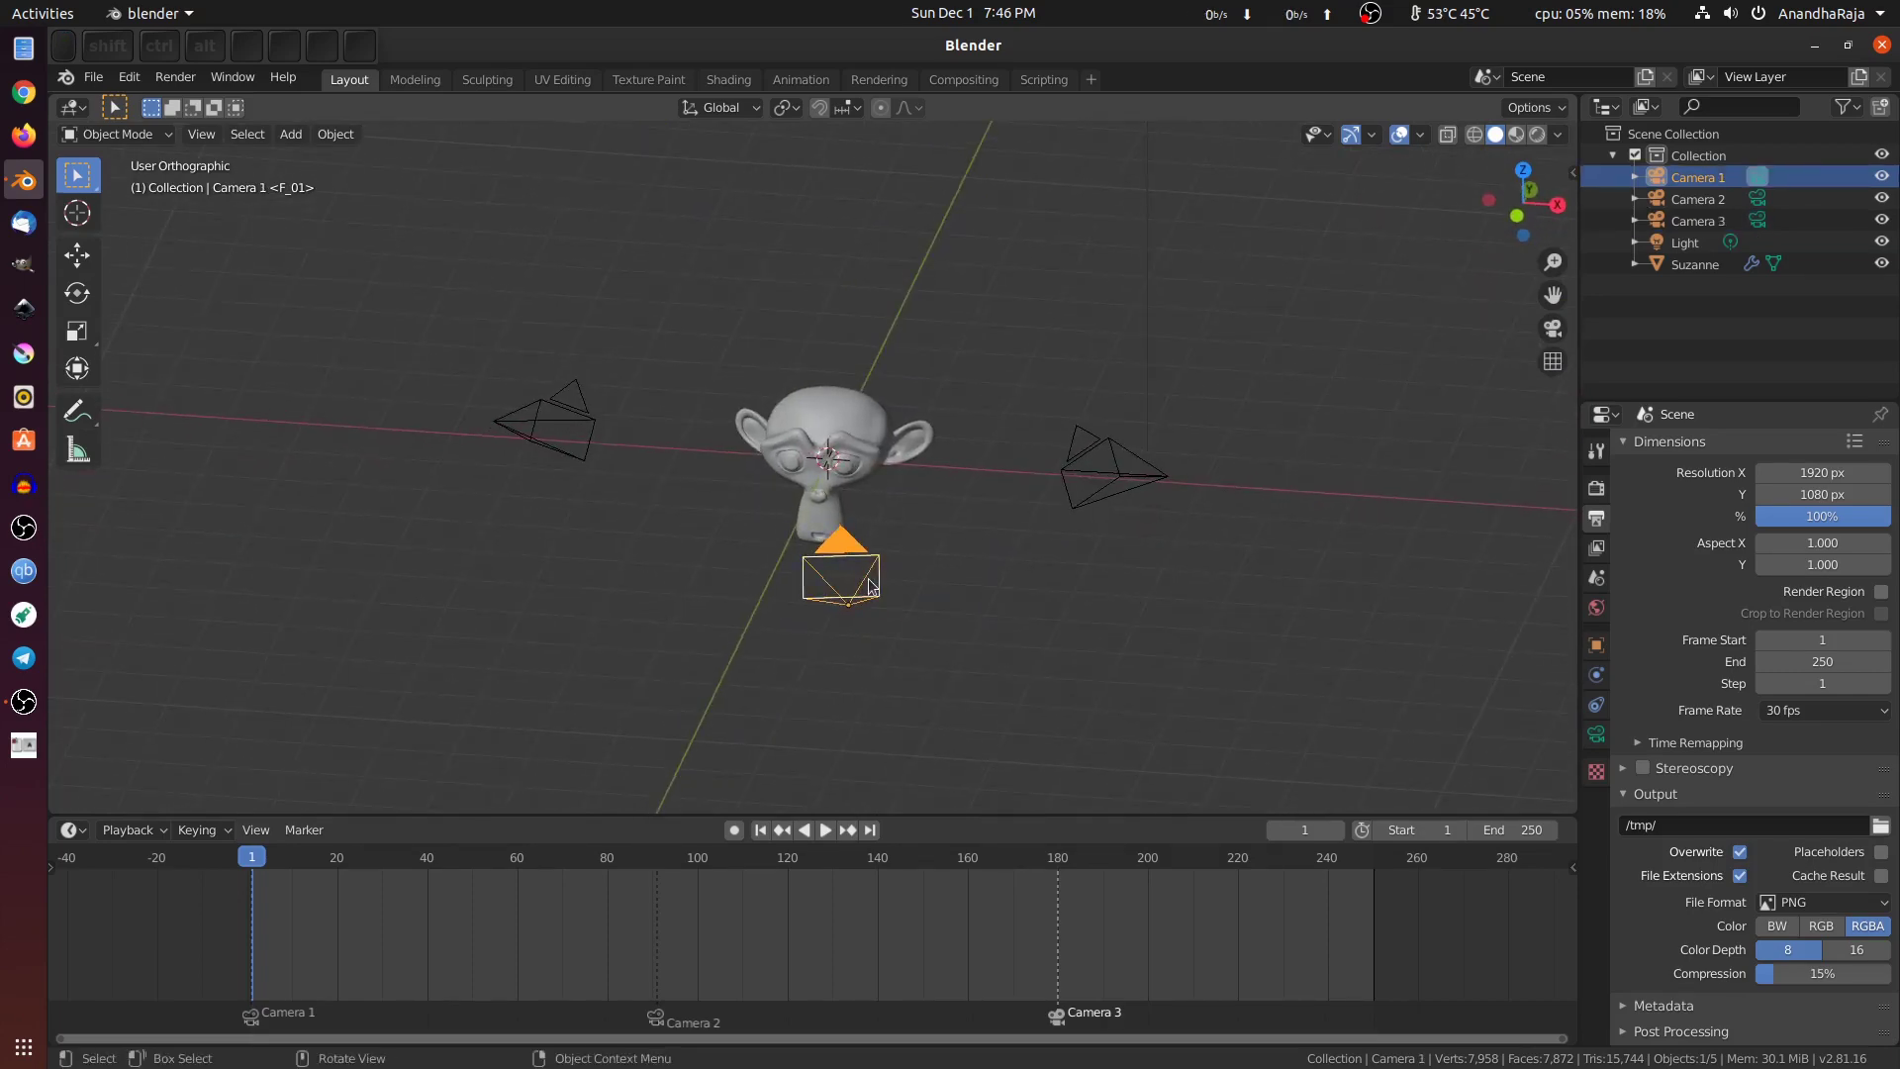
key("i")
left_click(794, 563)
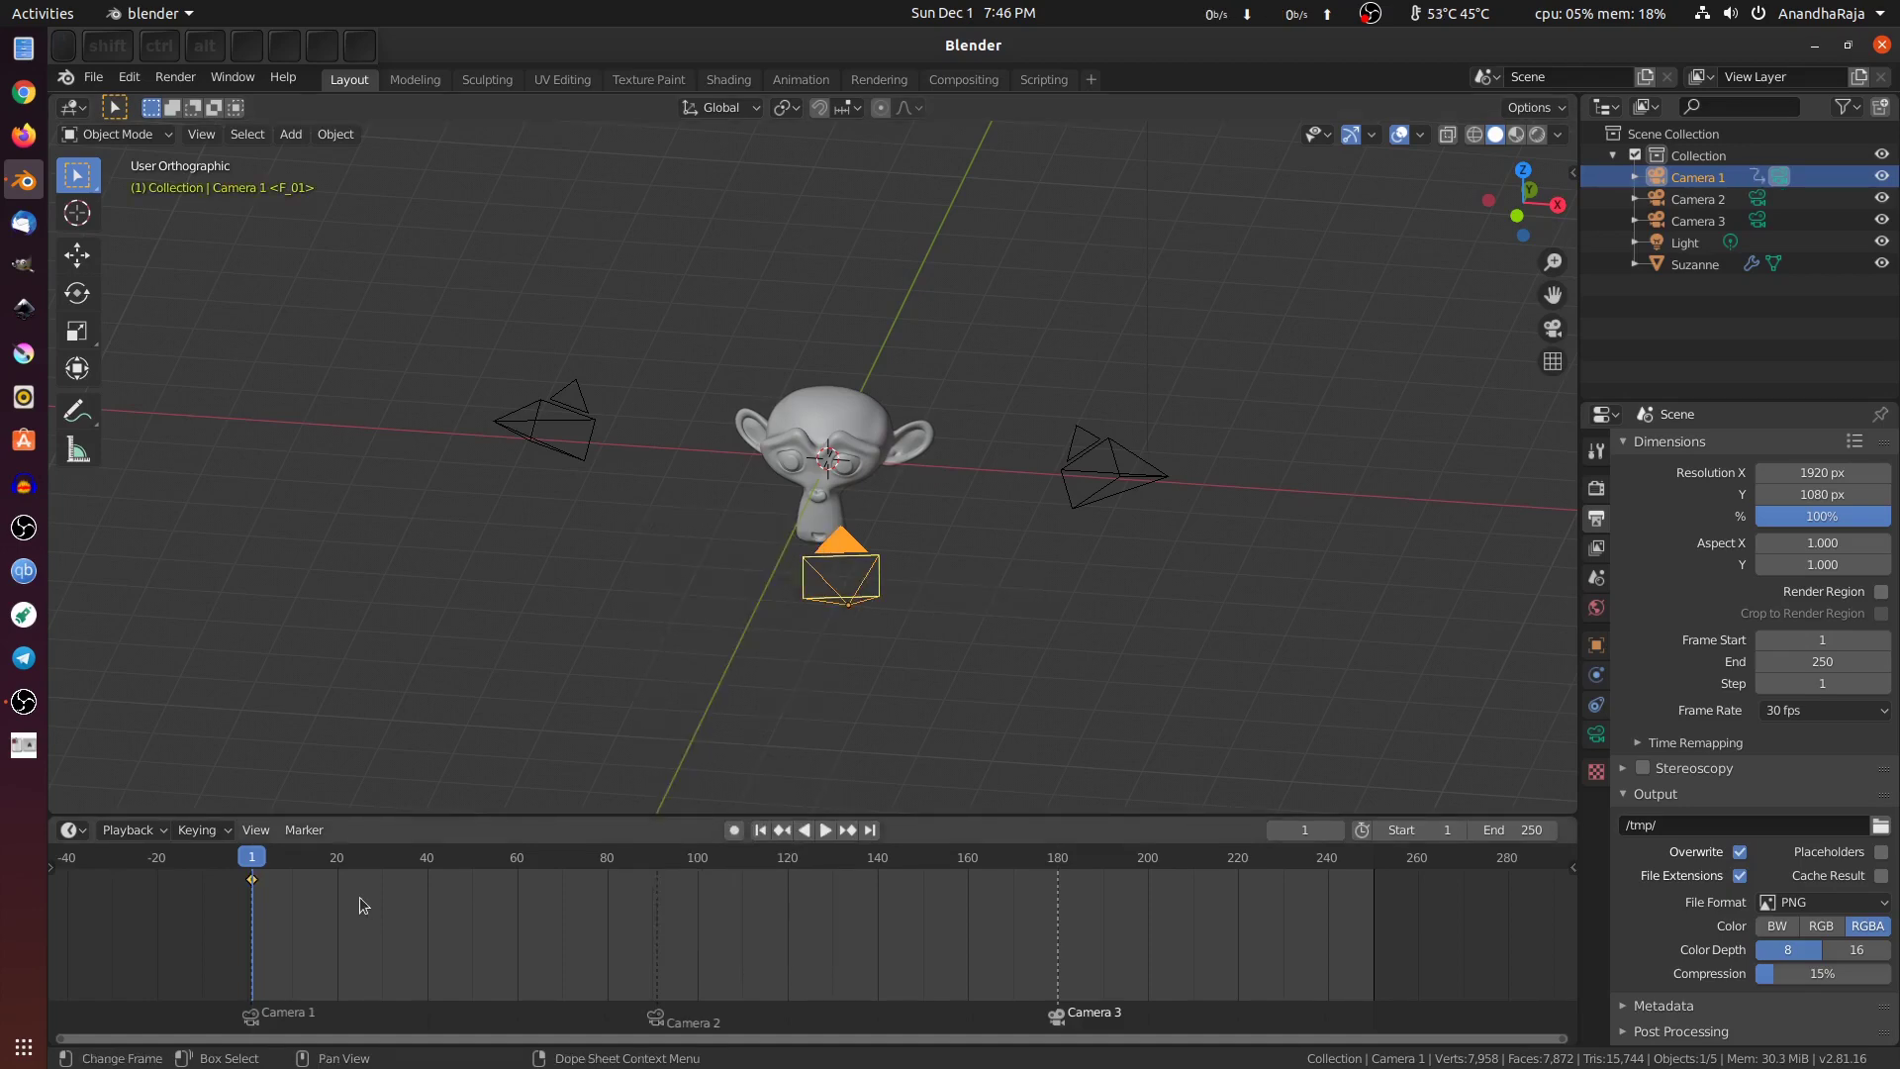
Step: Turn on automatic keyframing and move the playhead to frame 92
left_click(734, 830)
key("space")
left_click_drag(284, 863, 667, 855)
key("space")
key("Left")
key("Left")
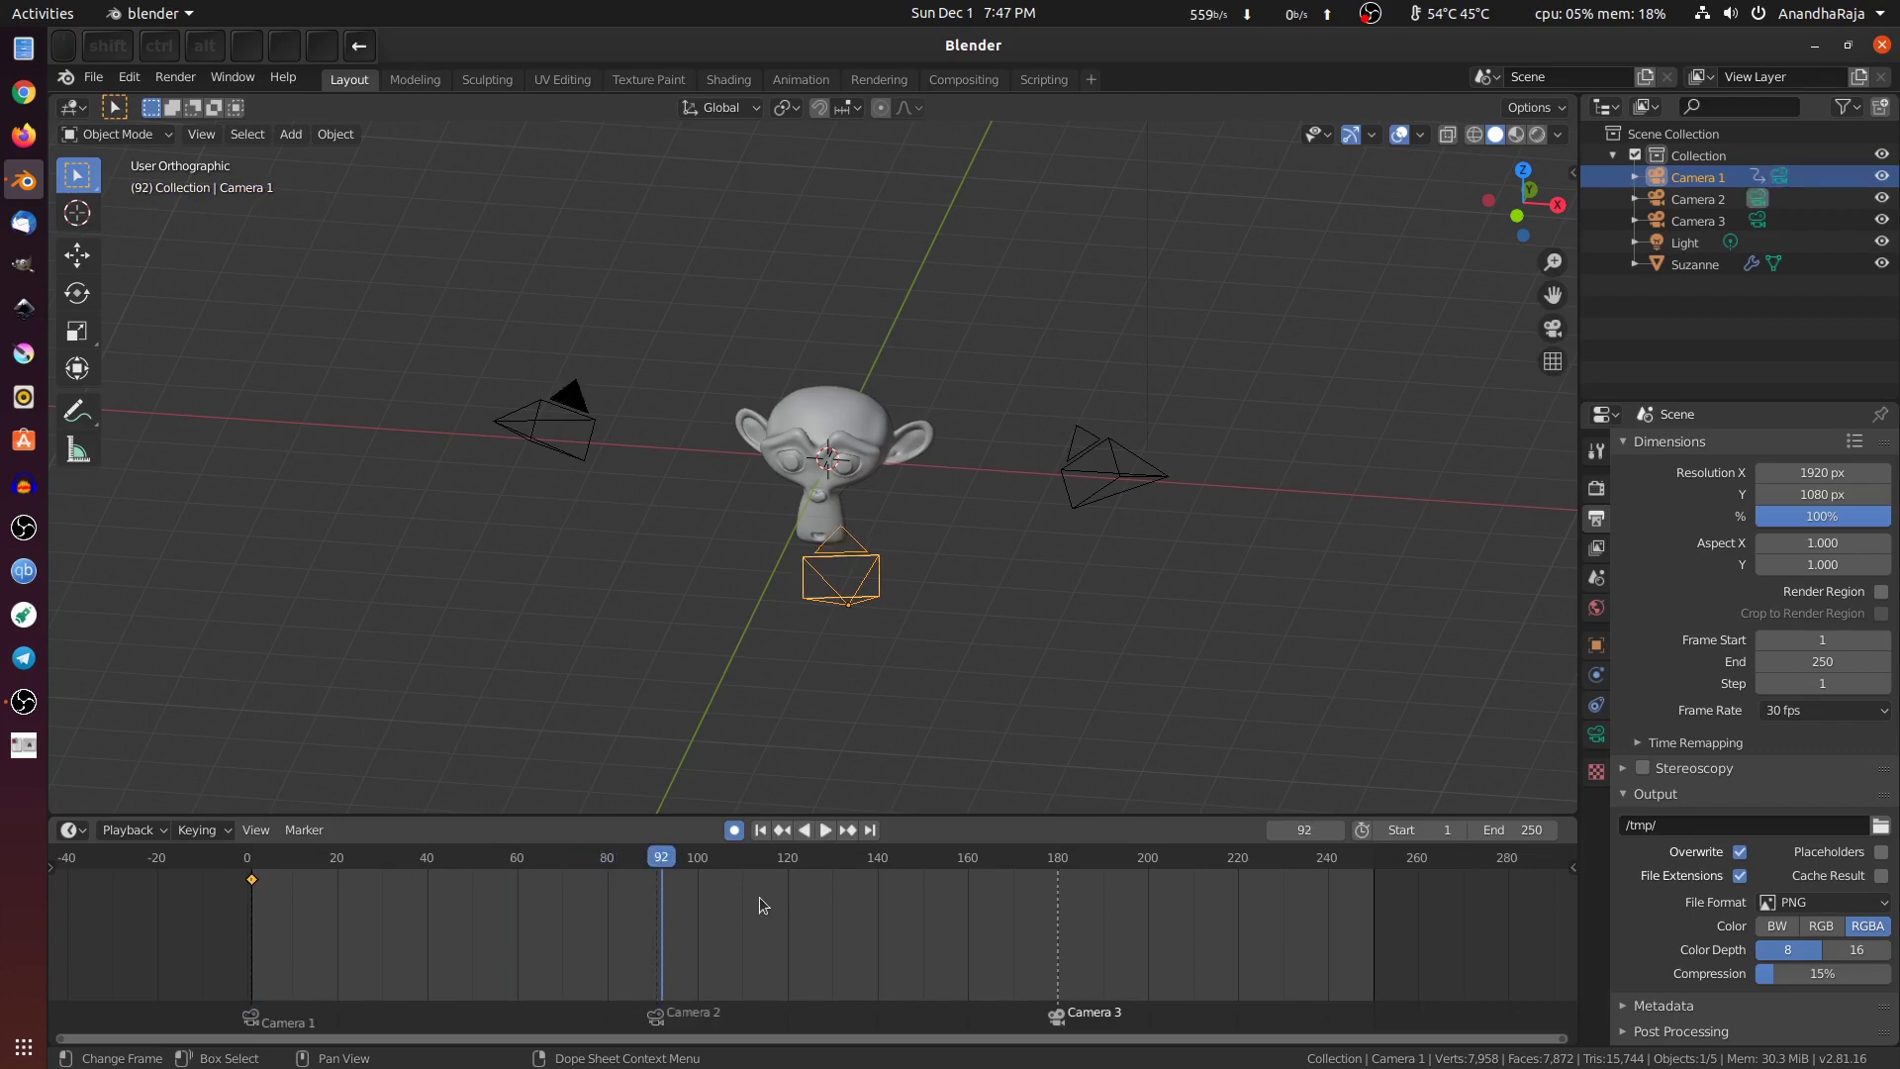
scroll(827, 704, "up", 2)
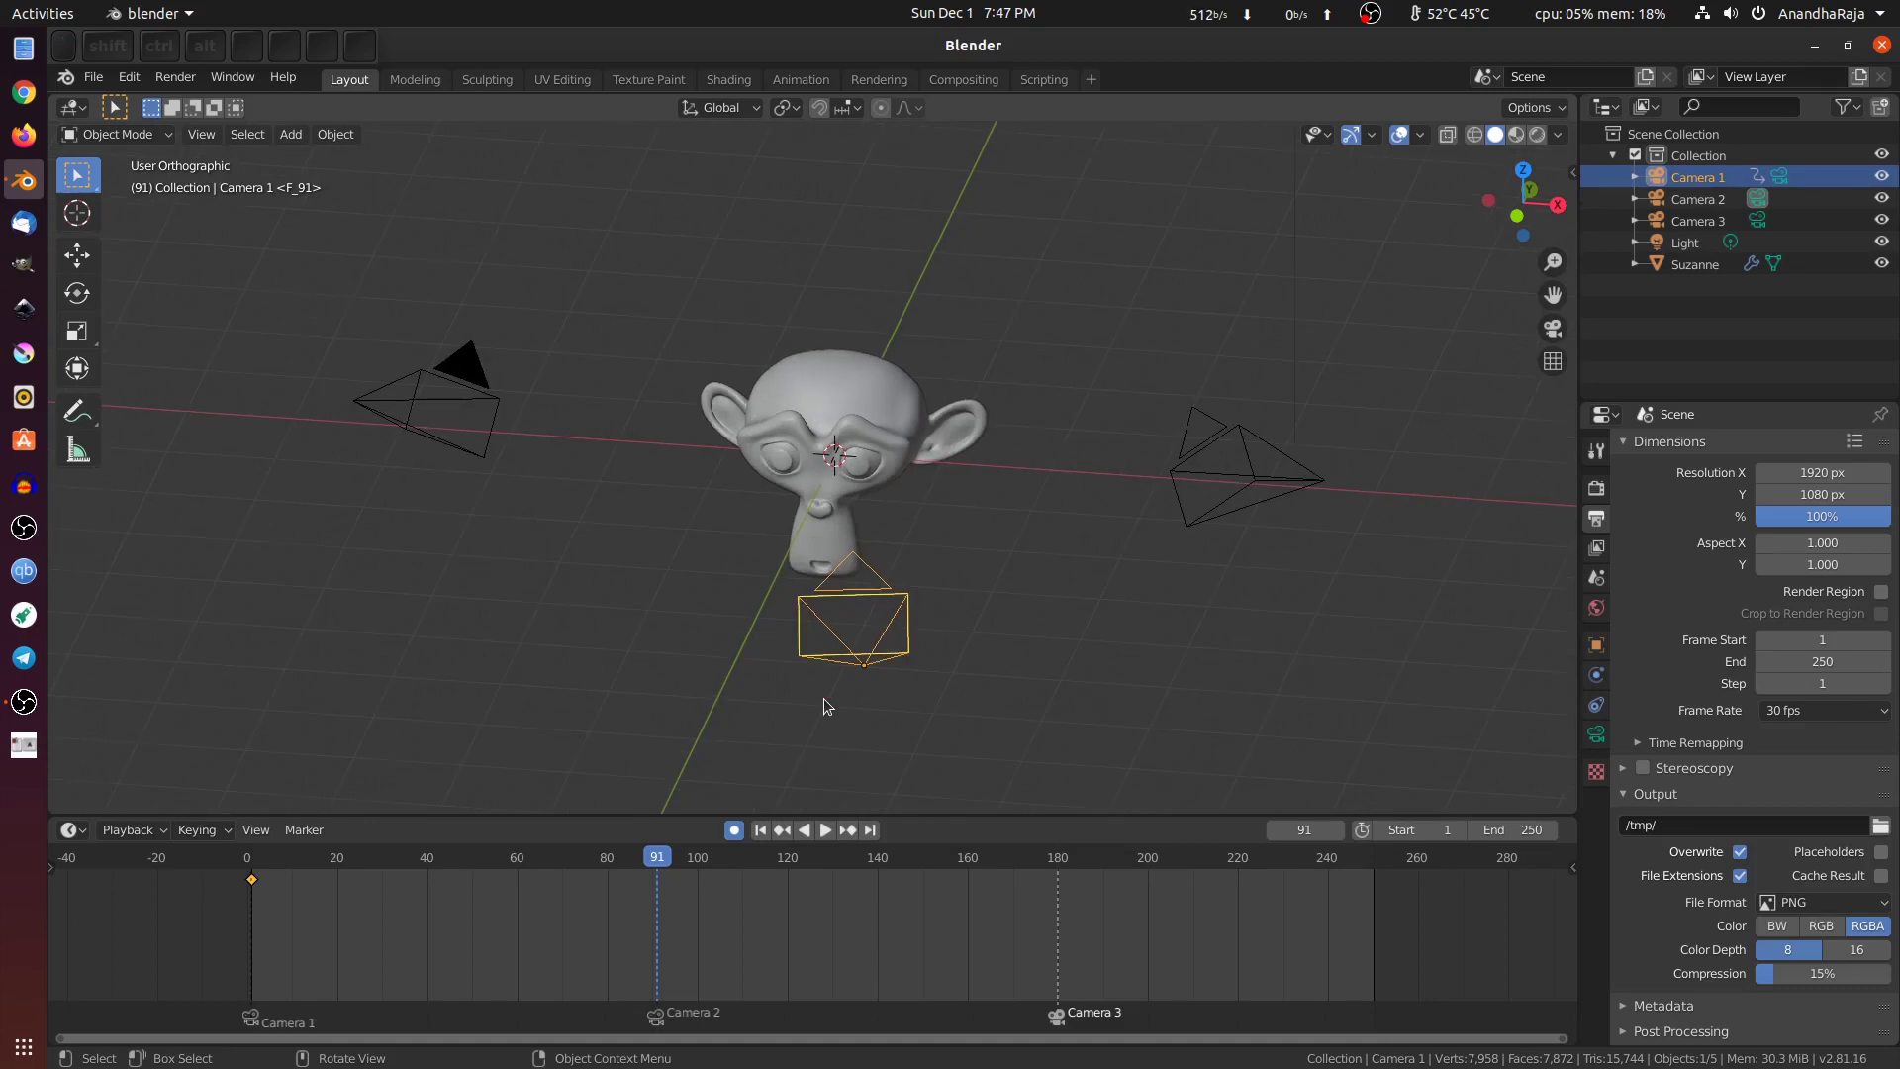
key("Right")
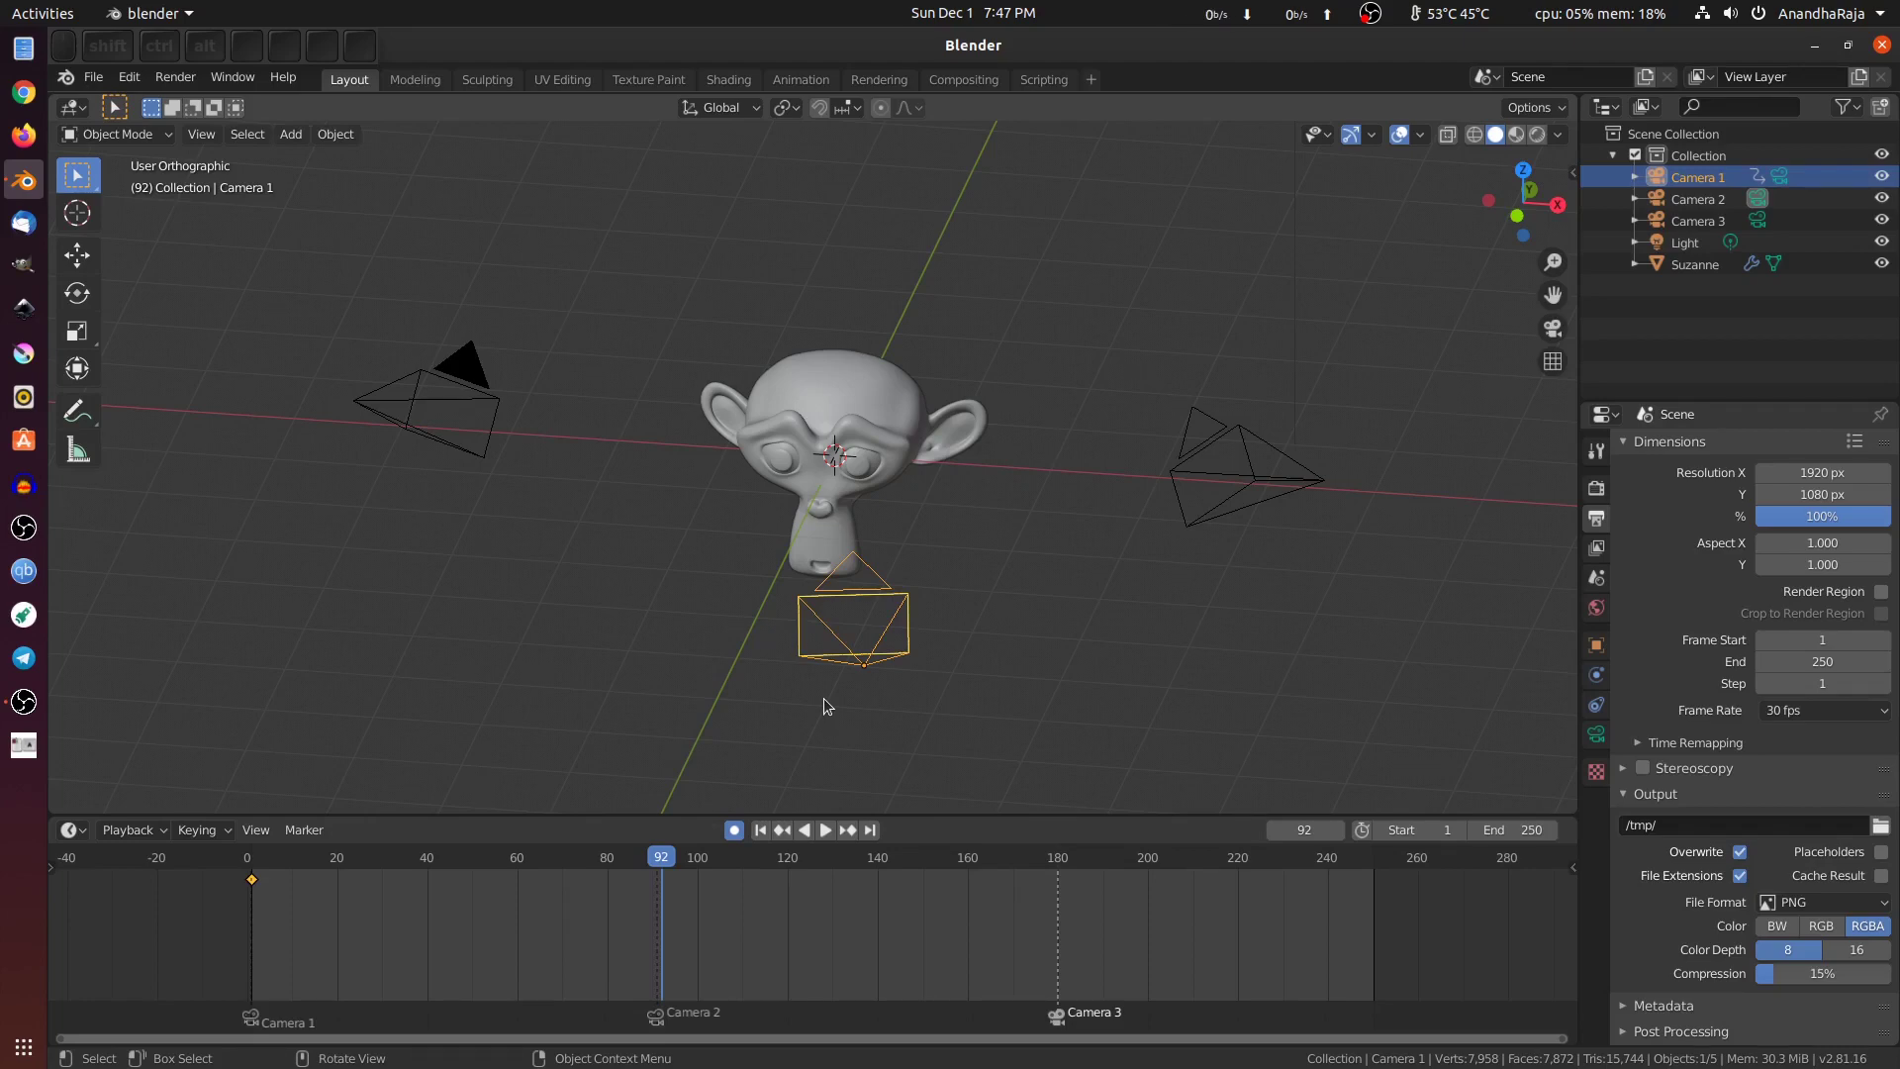
Step: Make Camera 1 the active camera at frame 92 and look through it
middle_click_drag(828, 699, 661, 426)
key("KP_0")
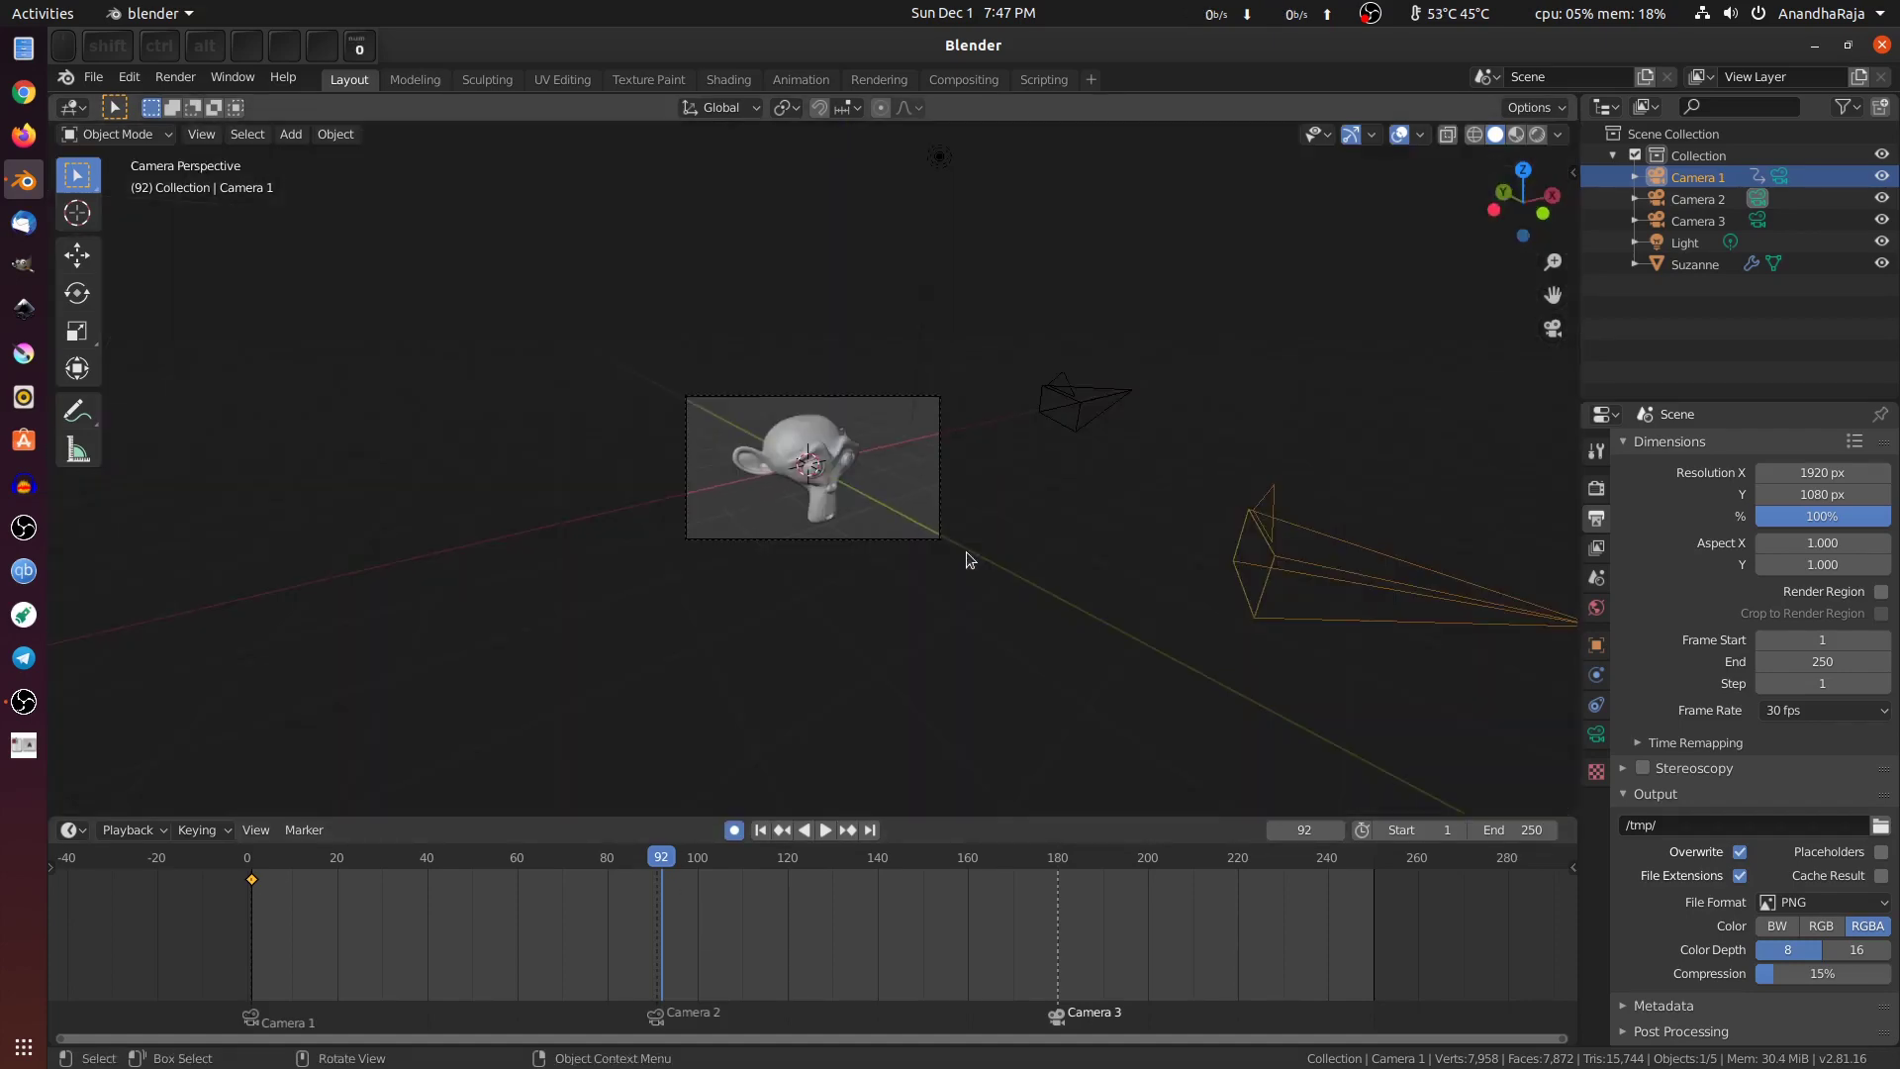
middle_click_drag(1052, 507, 818, 605)
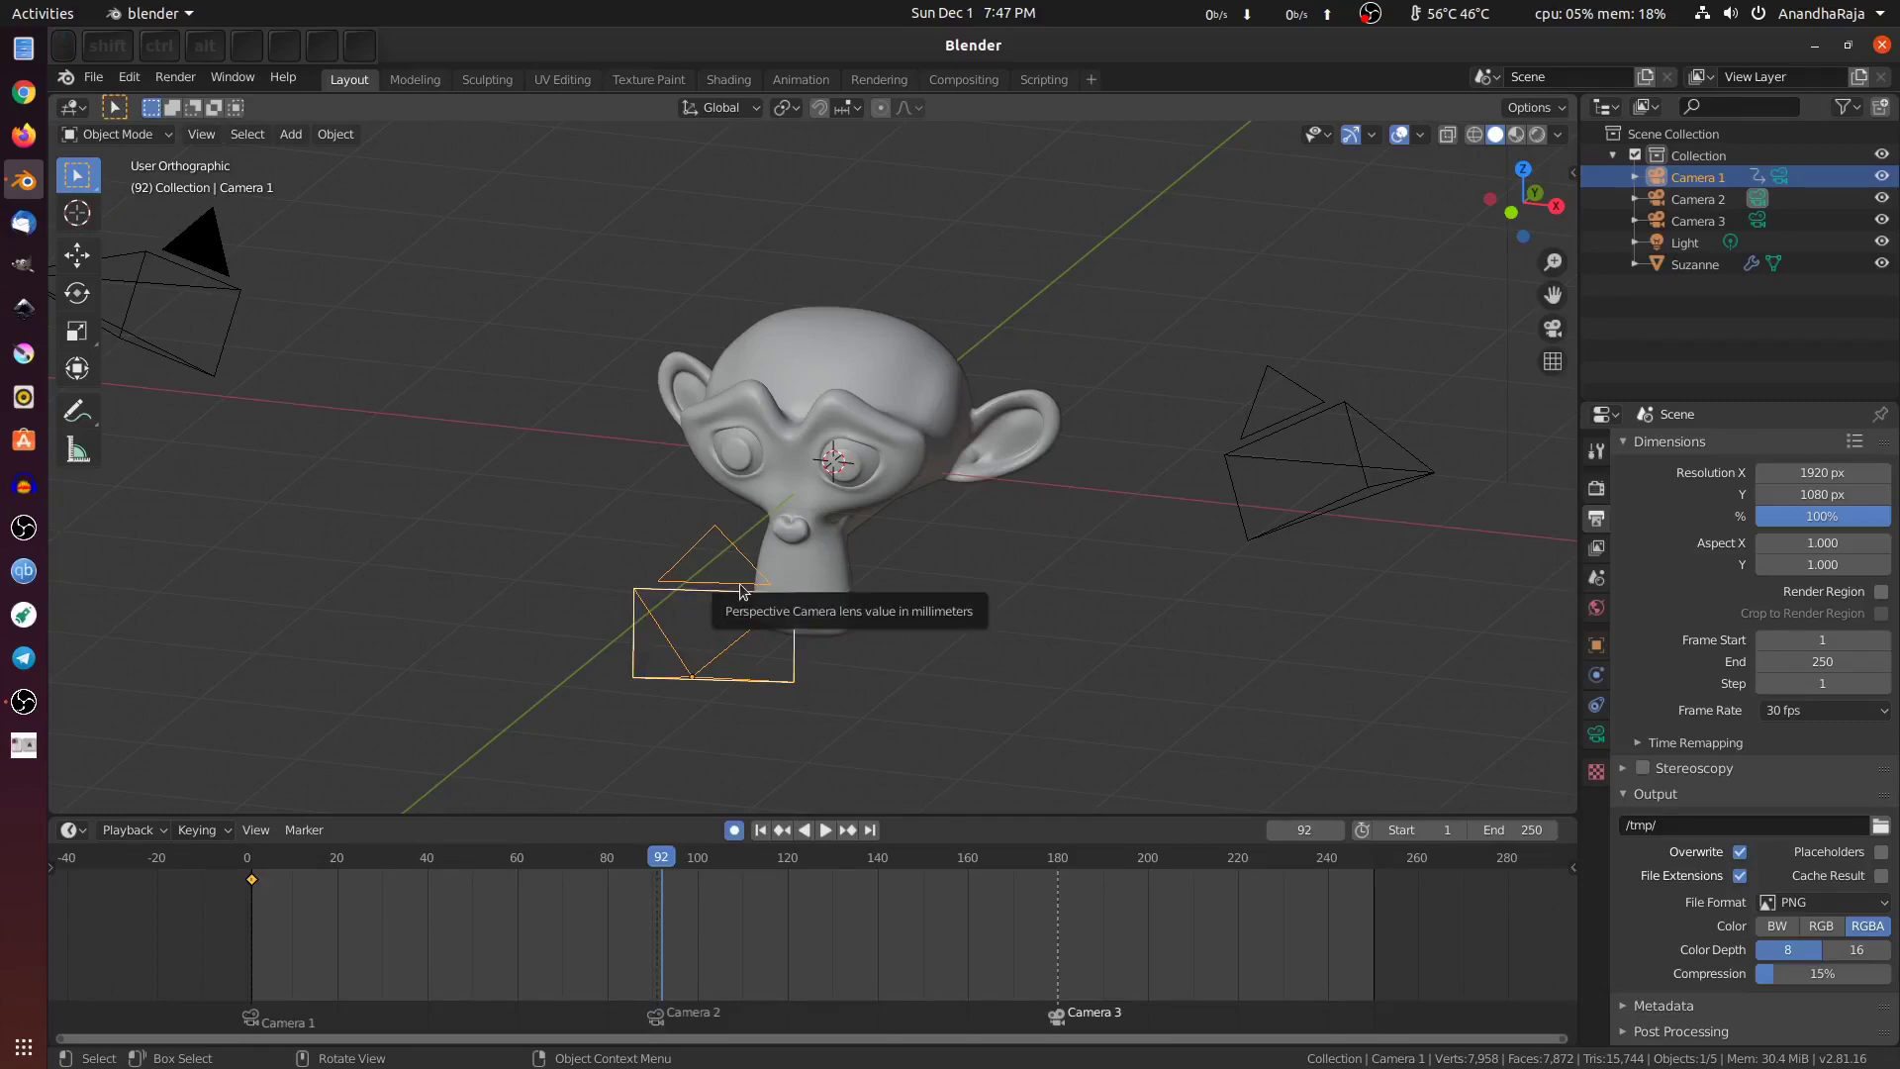
key("KP_0")
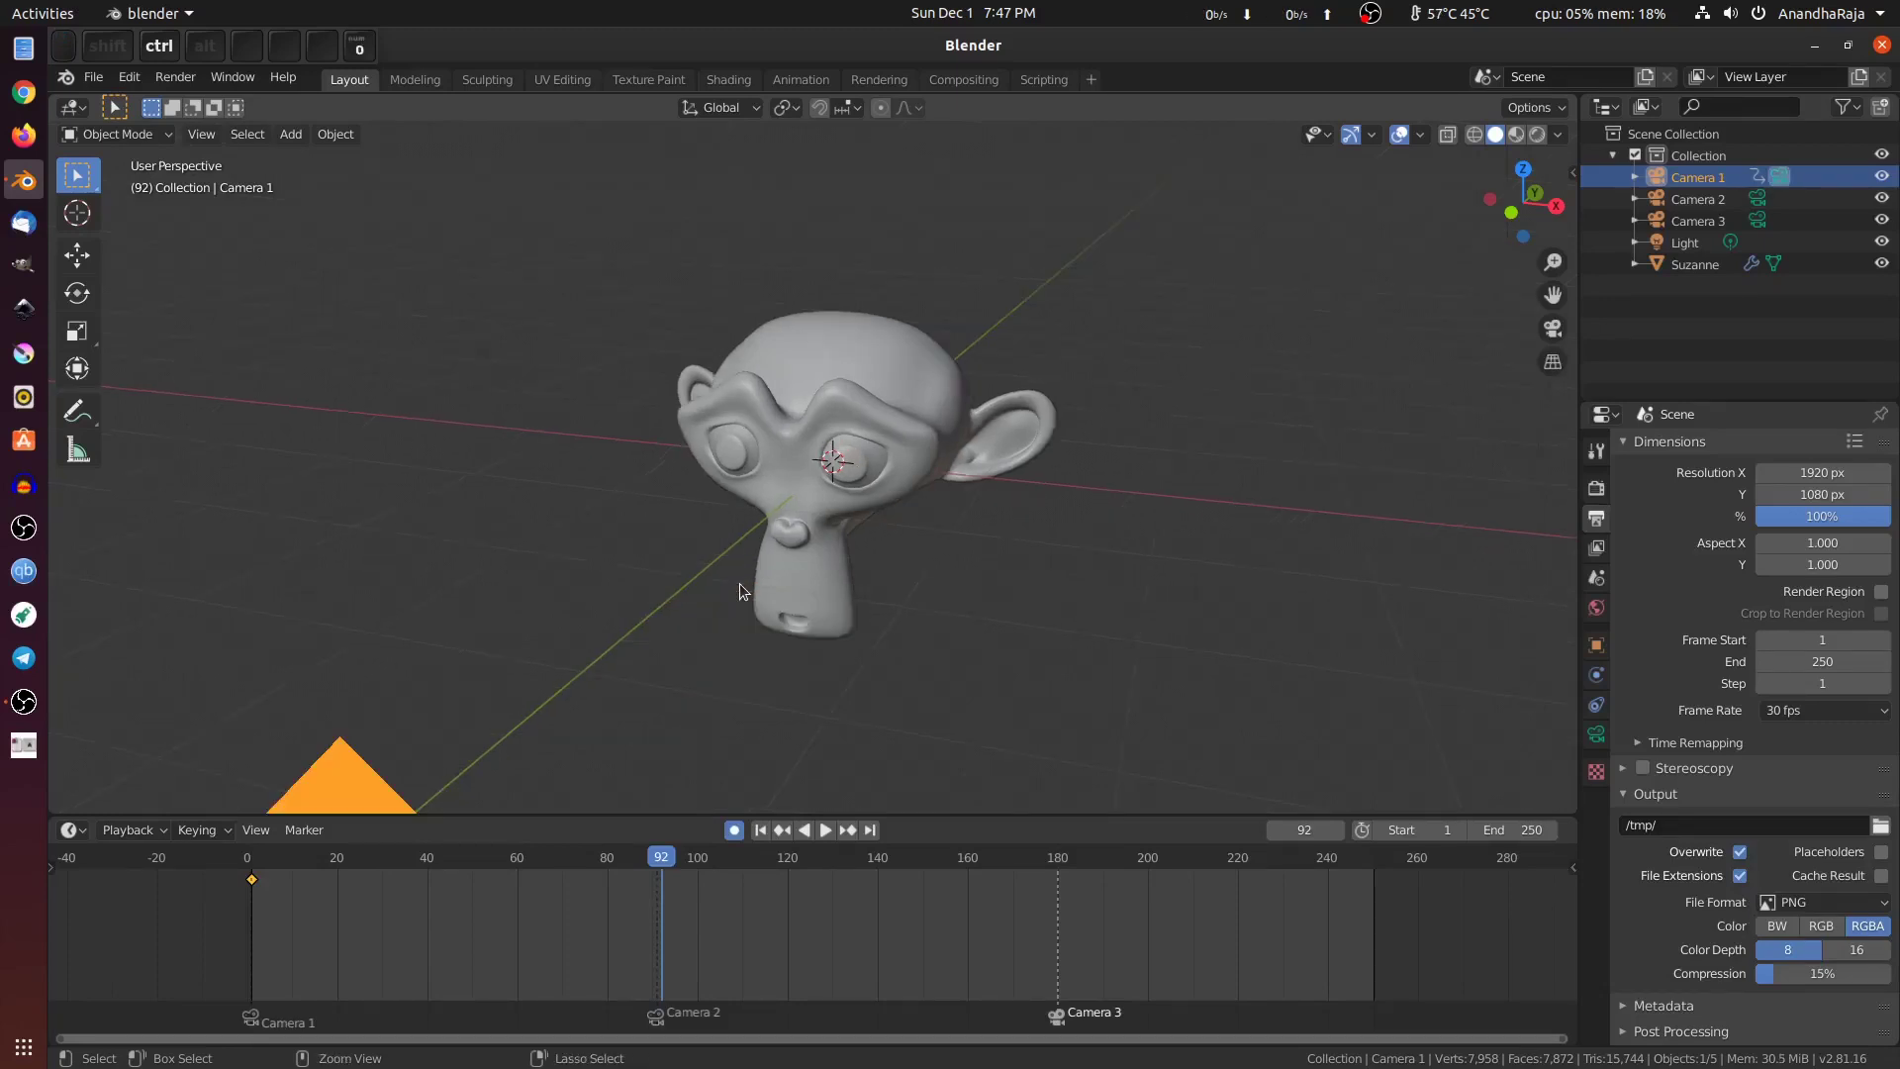
scroll(965, 452, "up", 4)
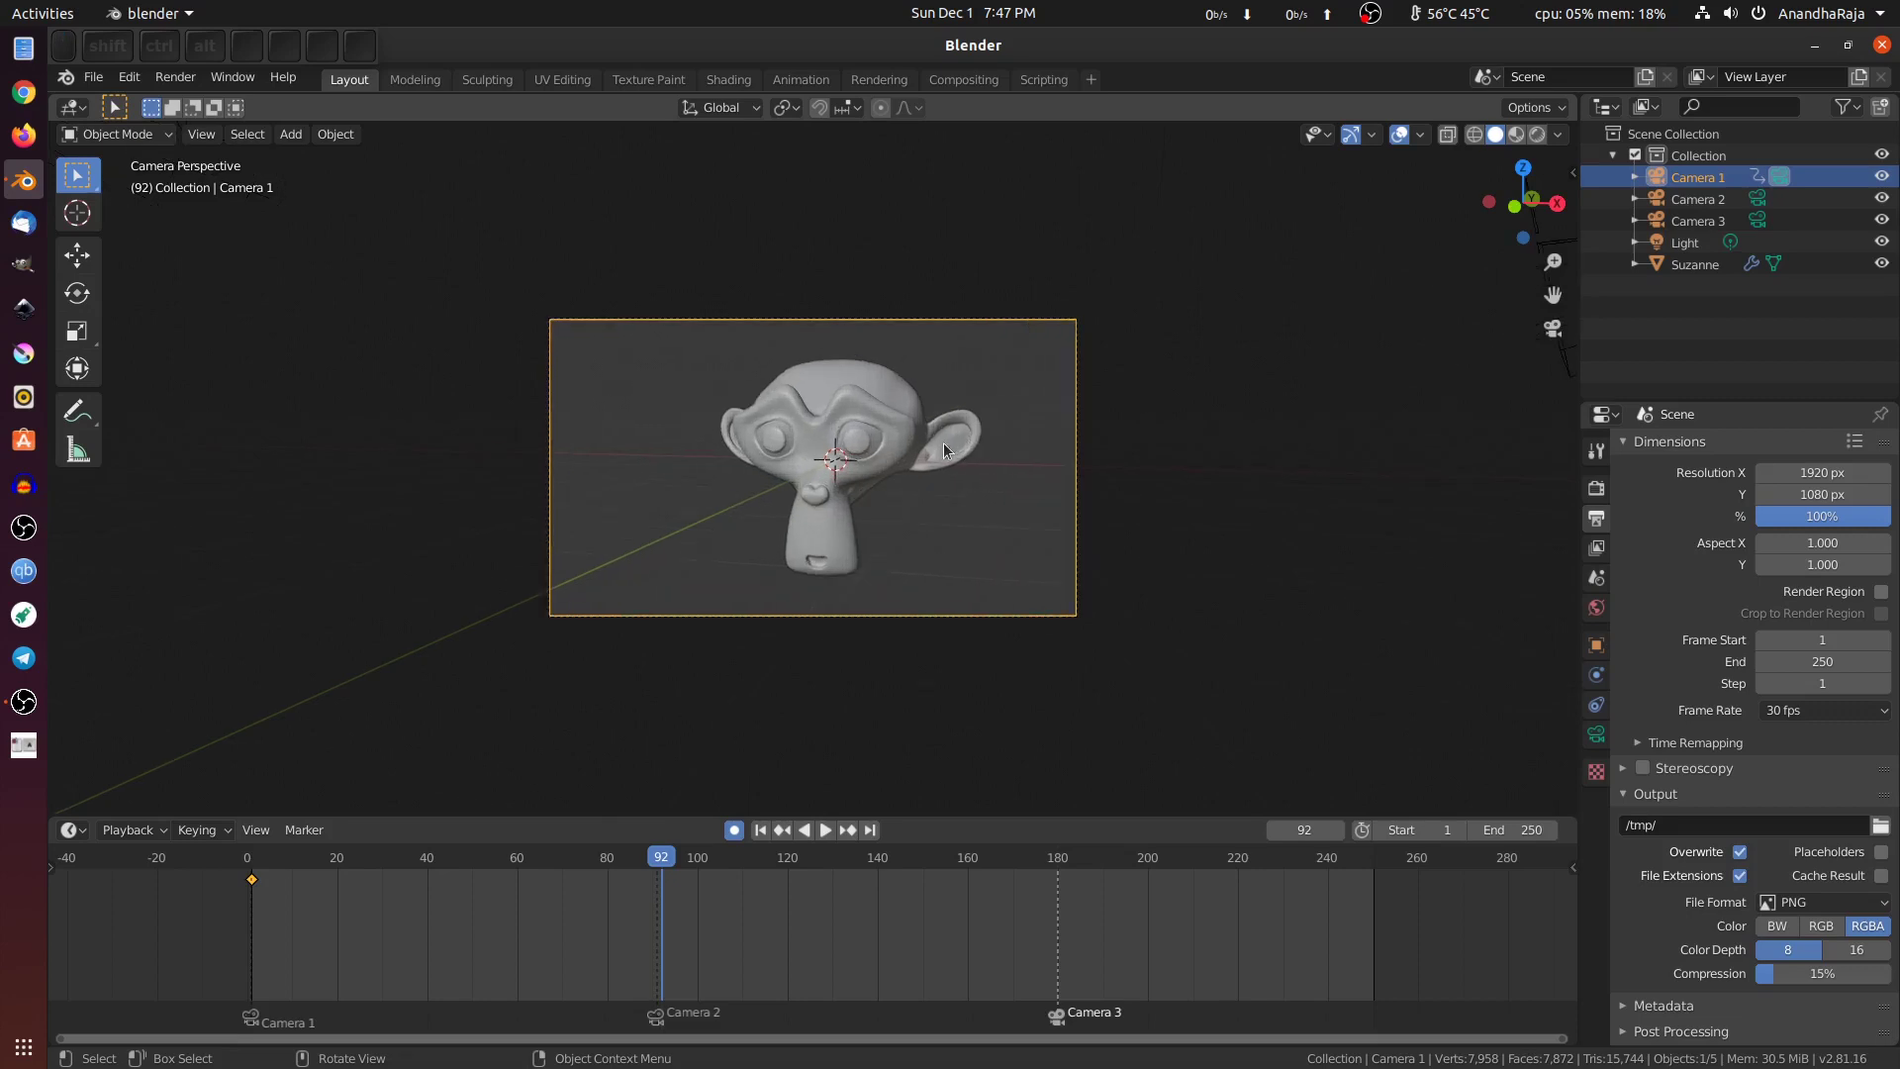
scroll(970, 452, "down", 2)
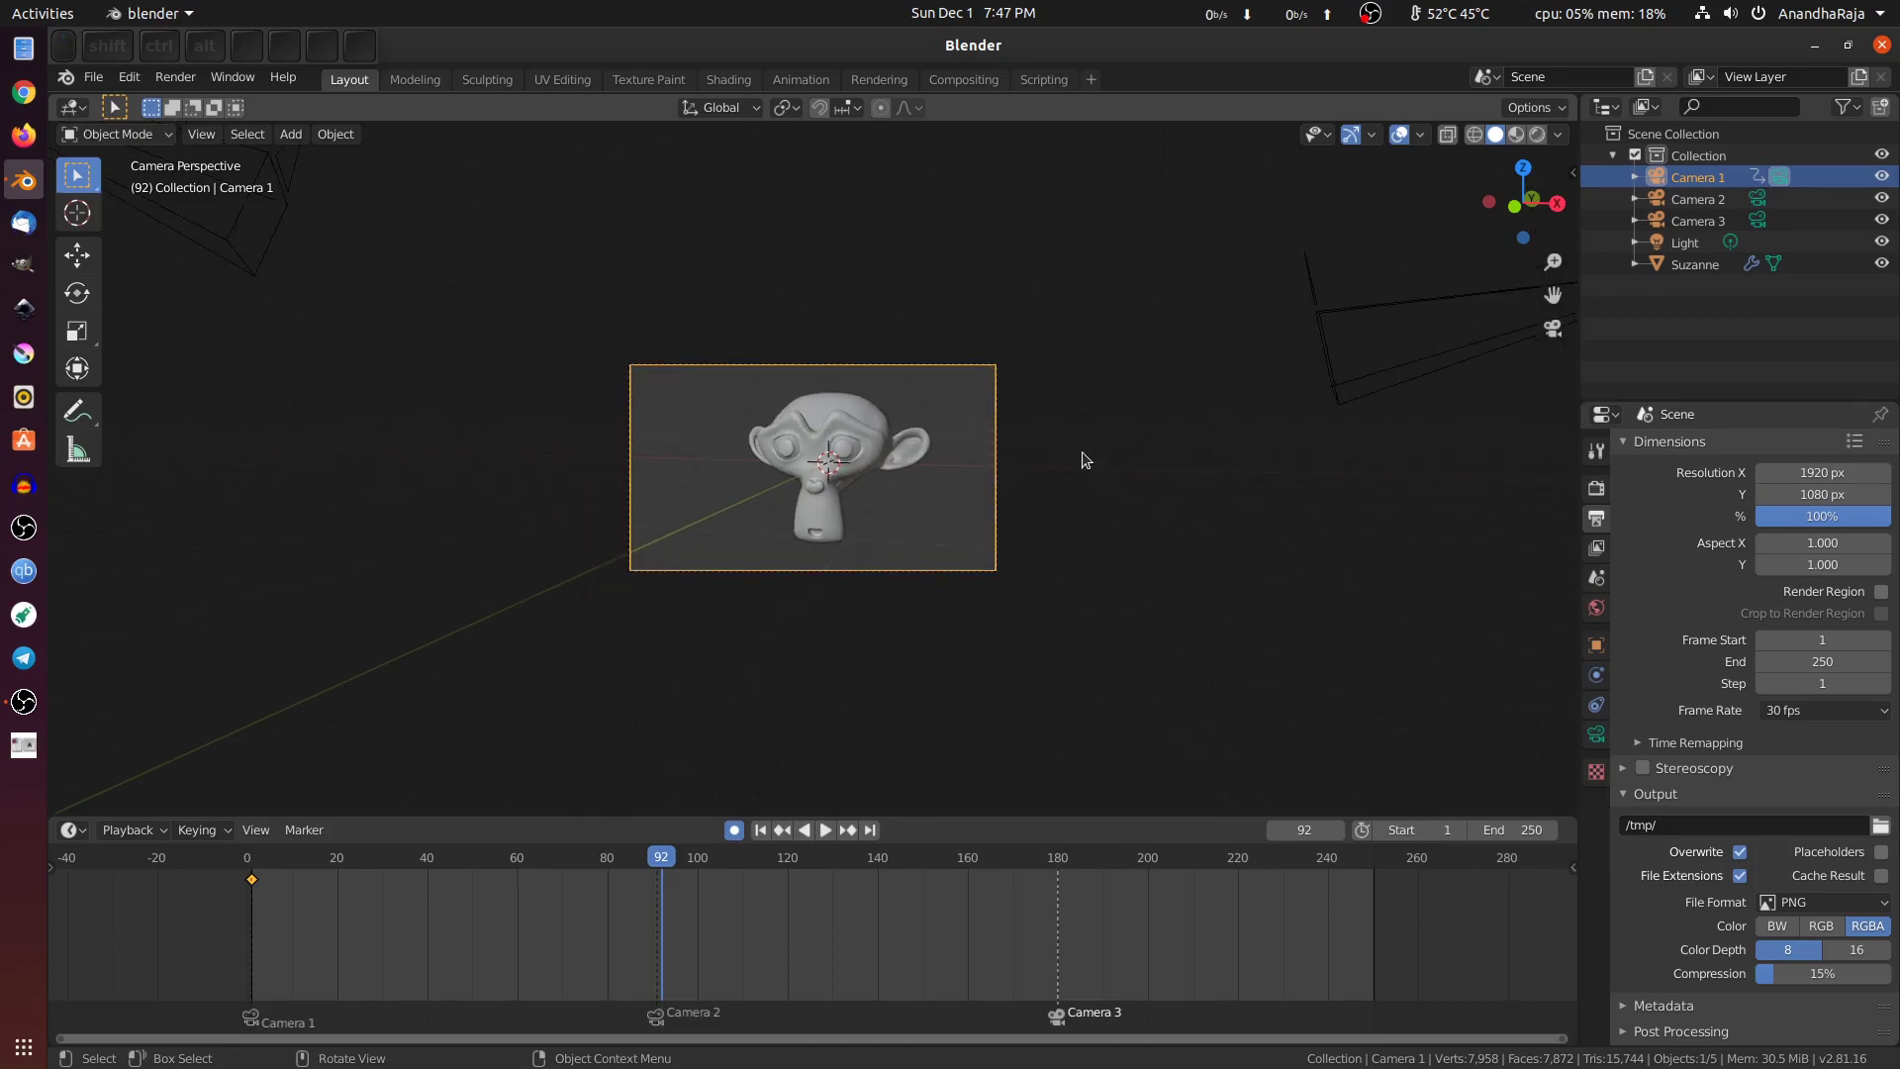
Step: Rotate Camera 1 freely at frame 92, then about 12° around the global Z axis to reframe the monkey head
key("r")
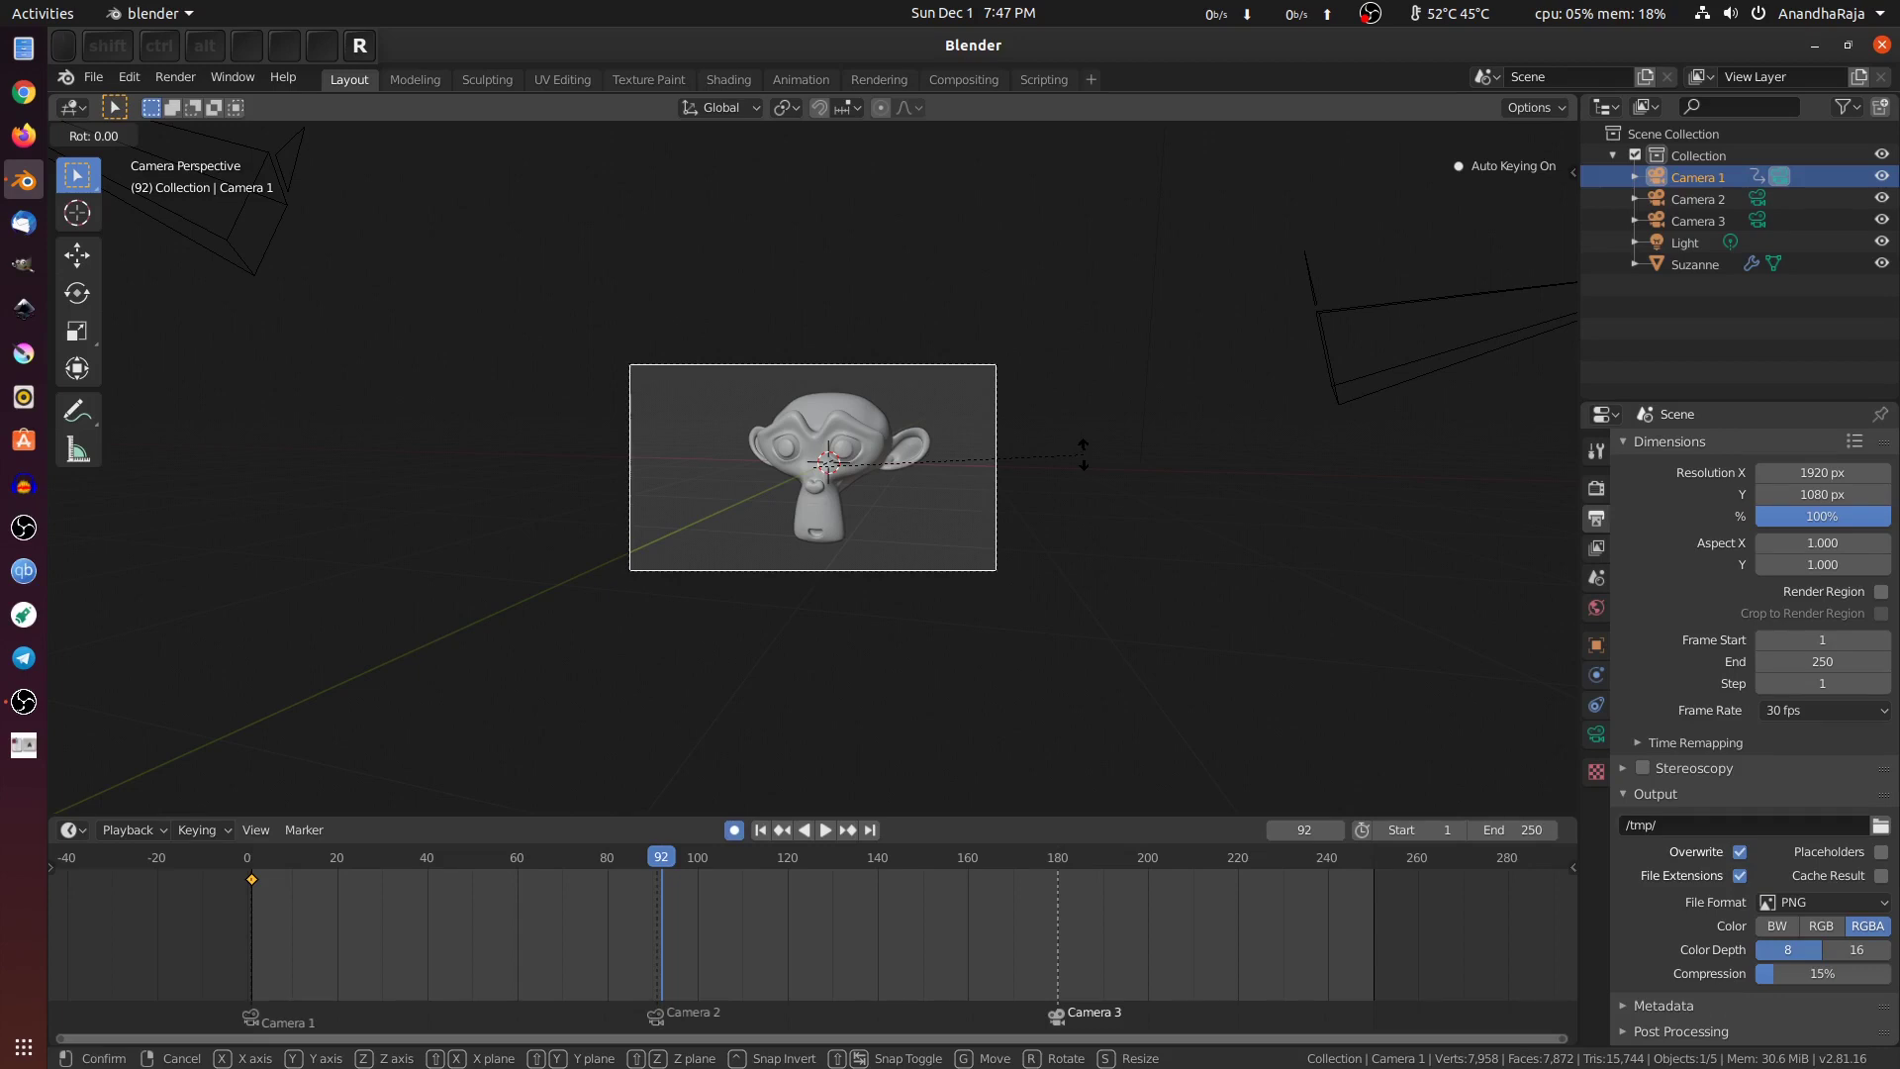
key("r")
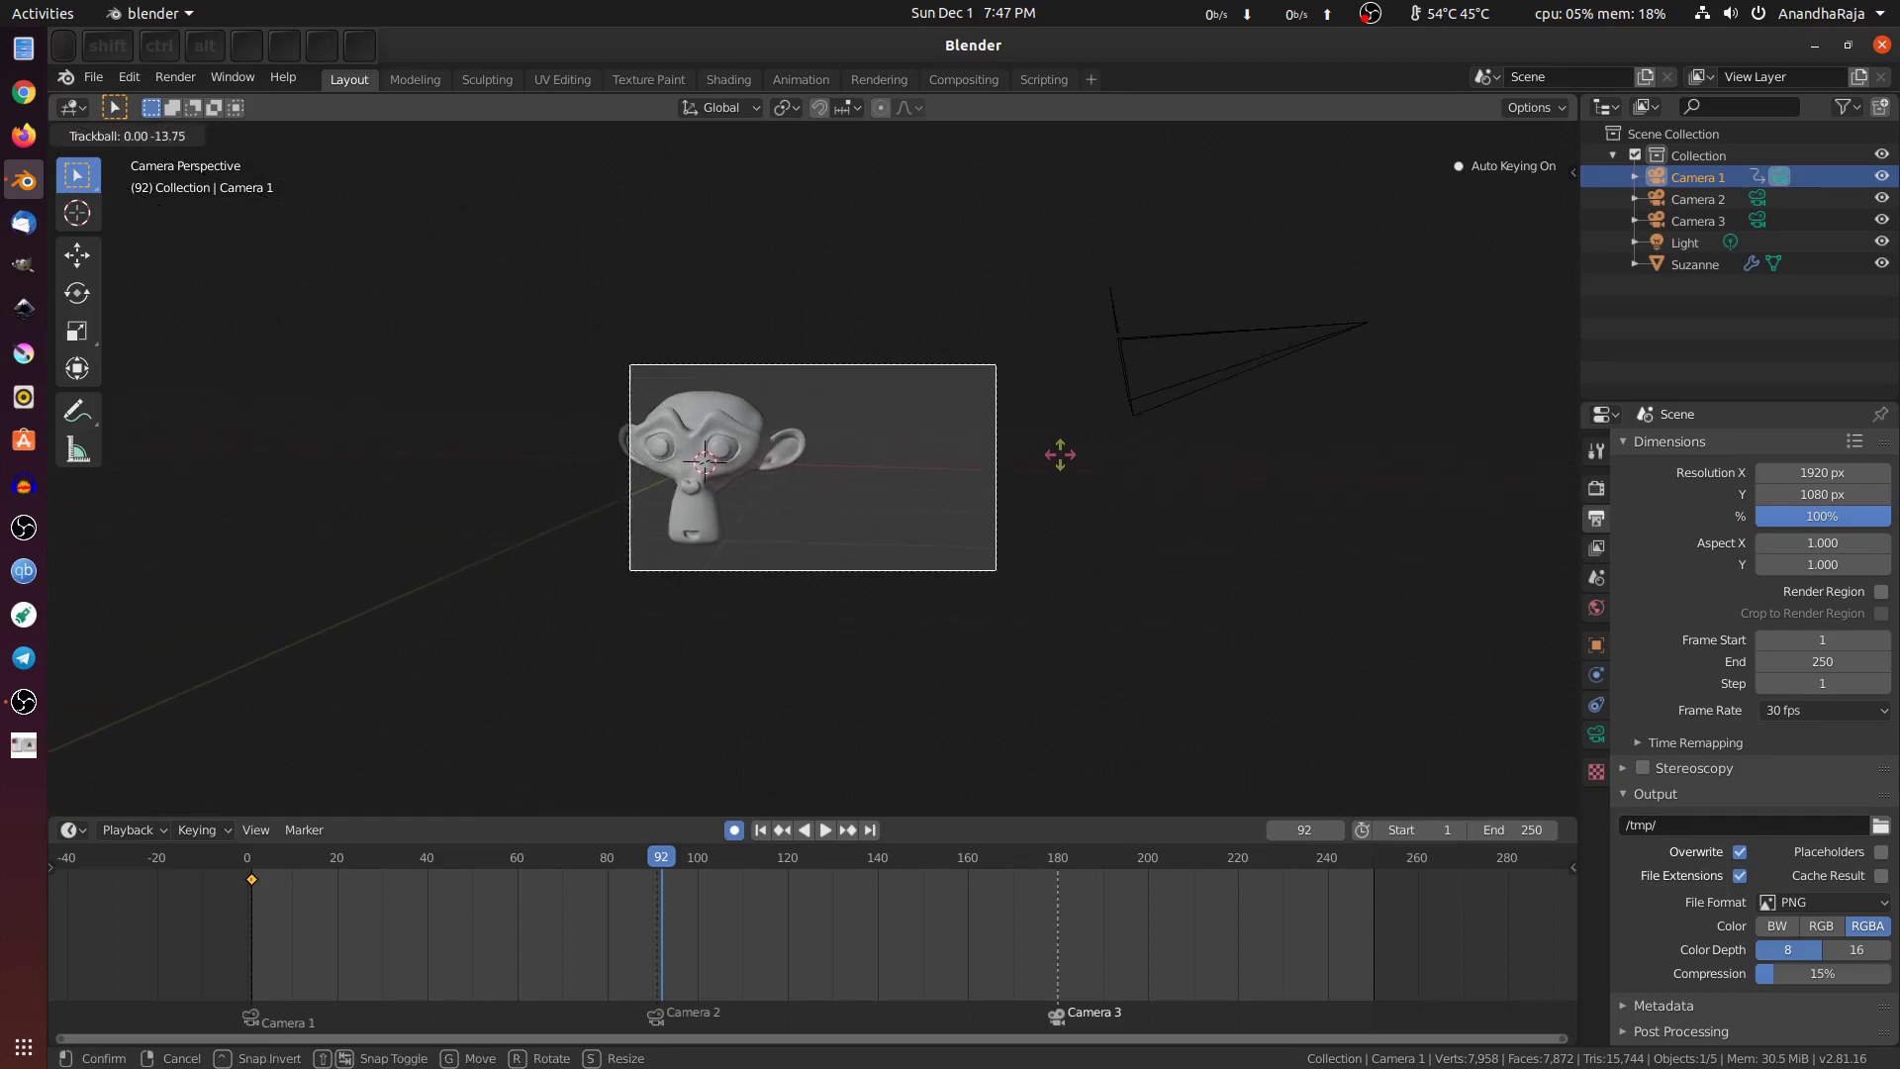
left_click(1060, 454)
key("r")
key("z")
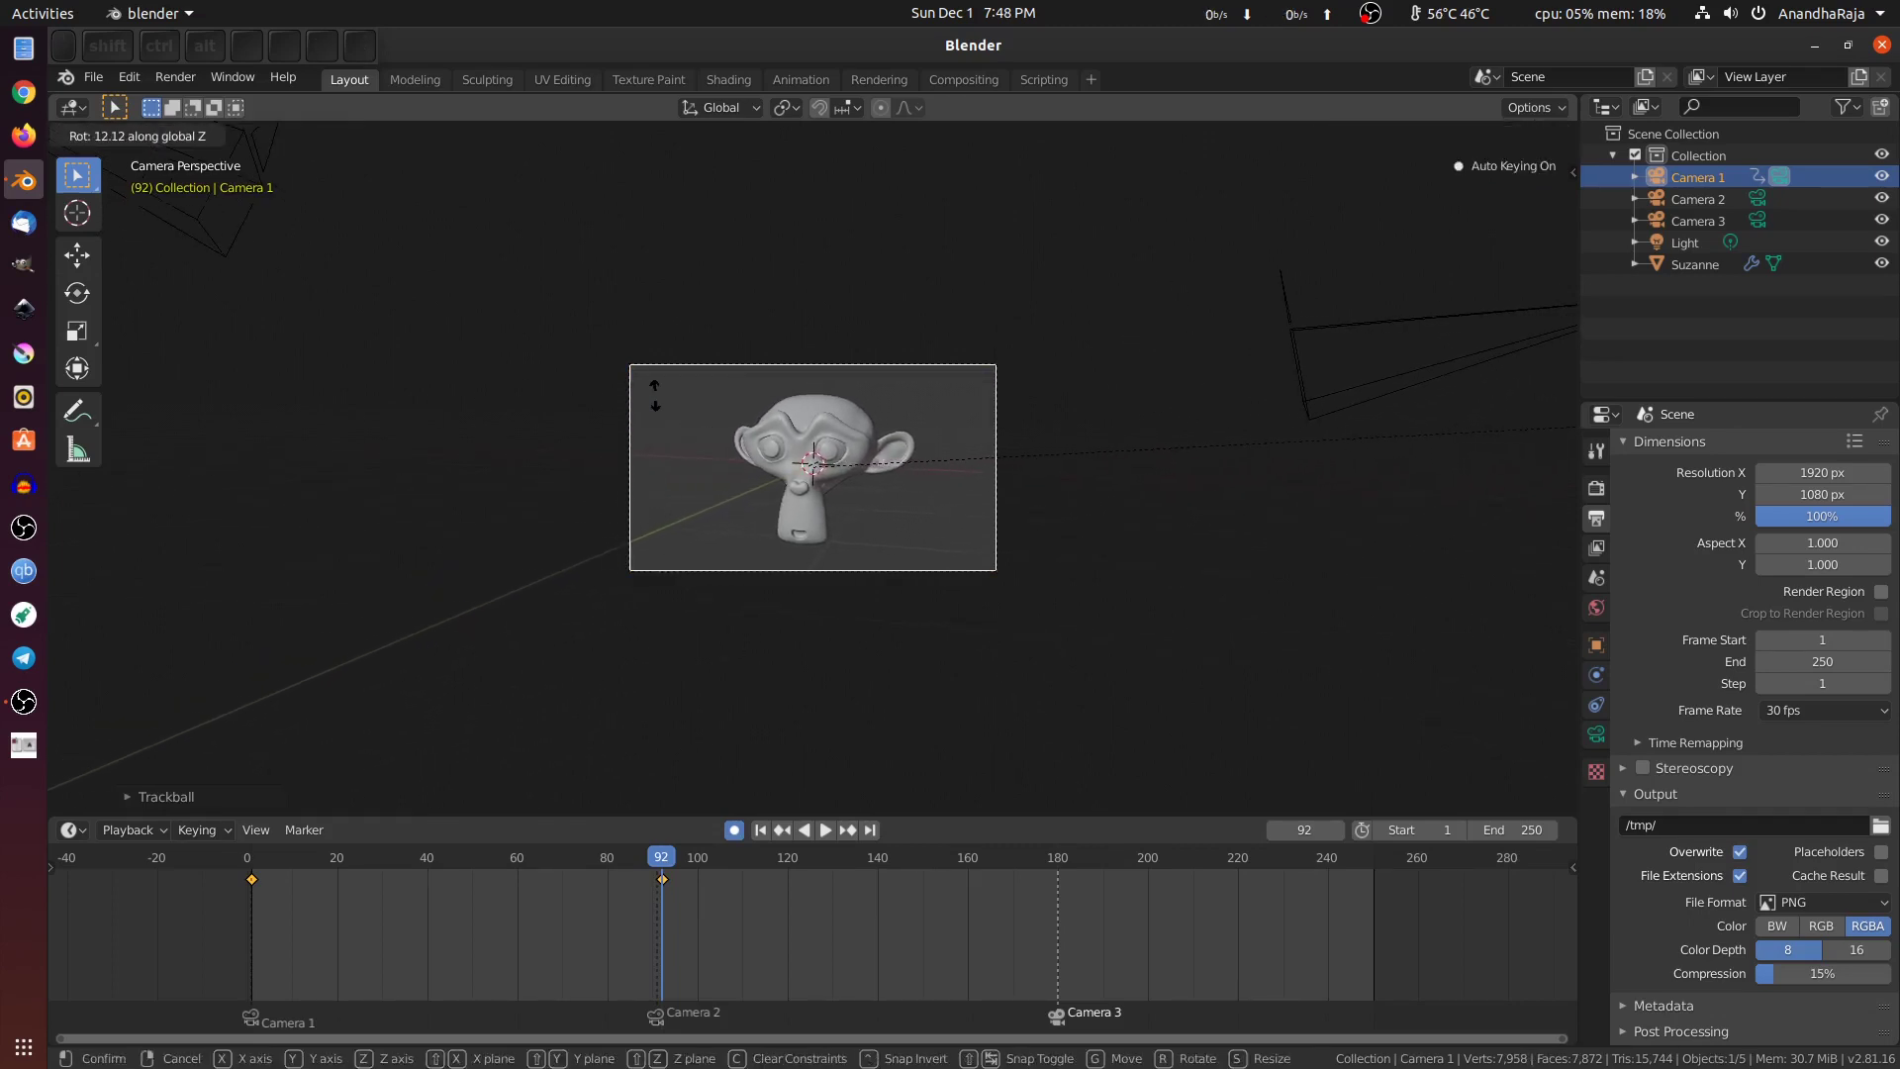
left_click(879, 560)
Step: Move Camera 1 back about 1.78 m along its local Z axis at frame 92
key("g")
key("z")
key("z")
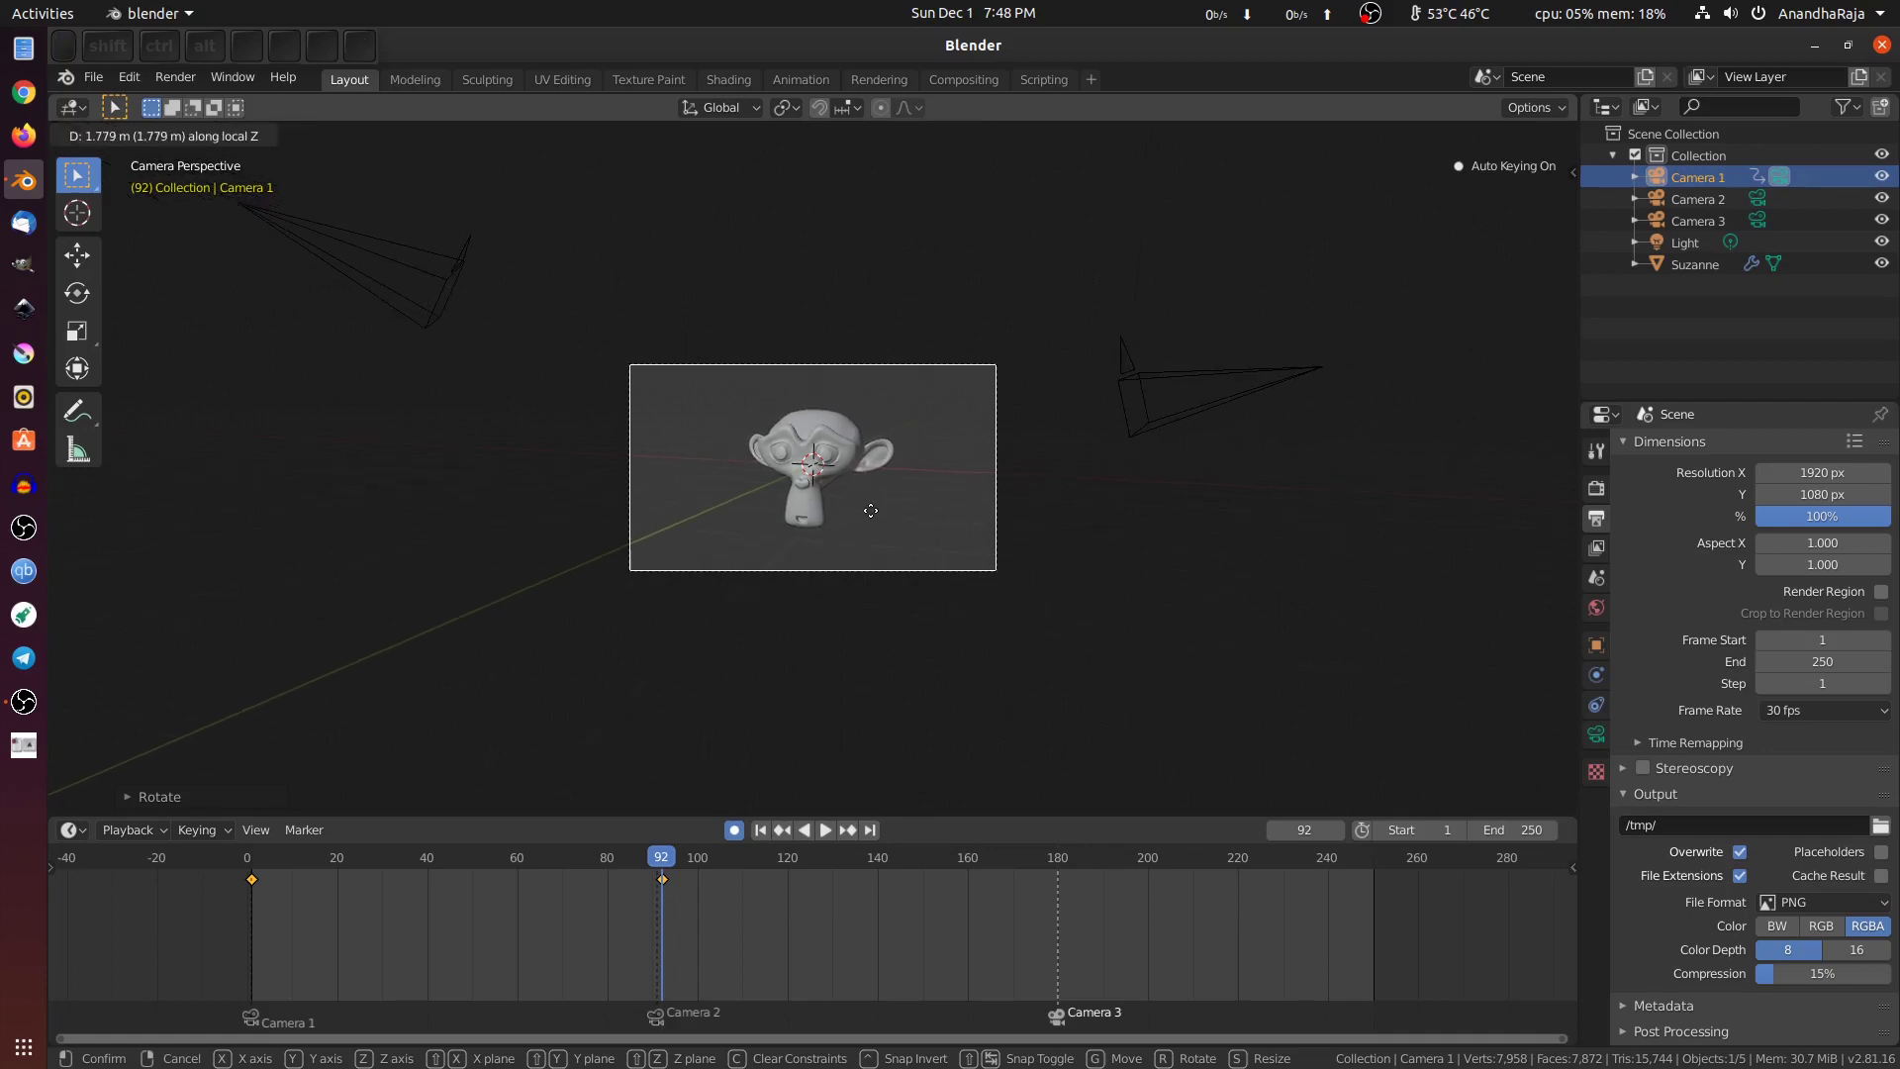
left_click(870, 511)
Step: Play the animation from frame 1 in the camera view to check Camera 1's movement
left_click_drag(657, 858, 252, 858)
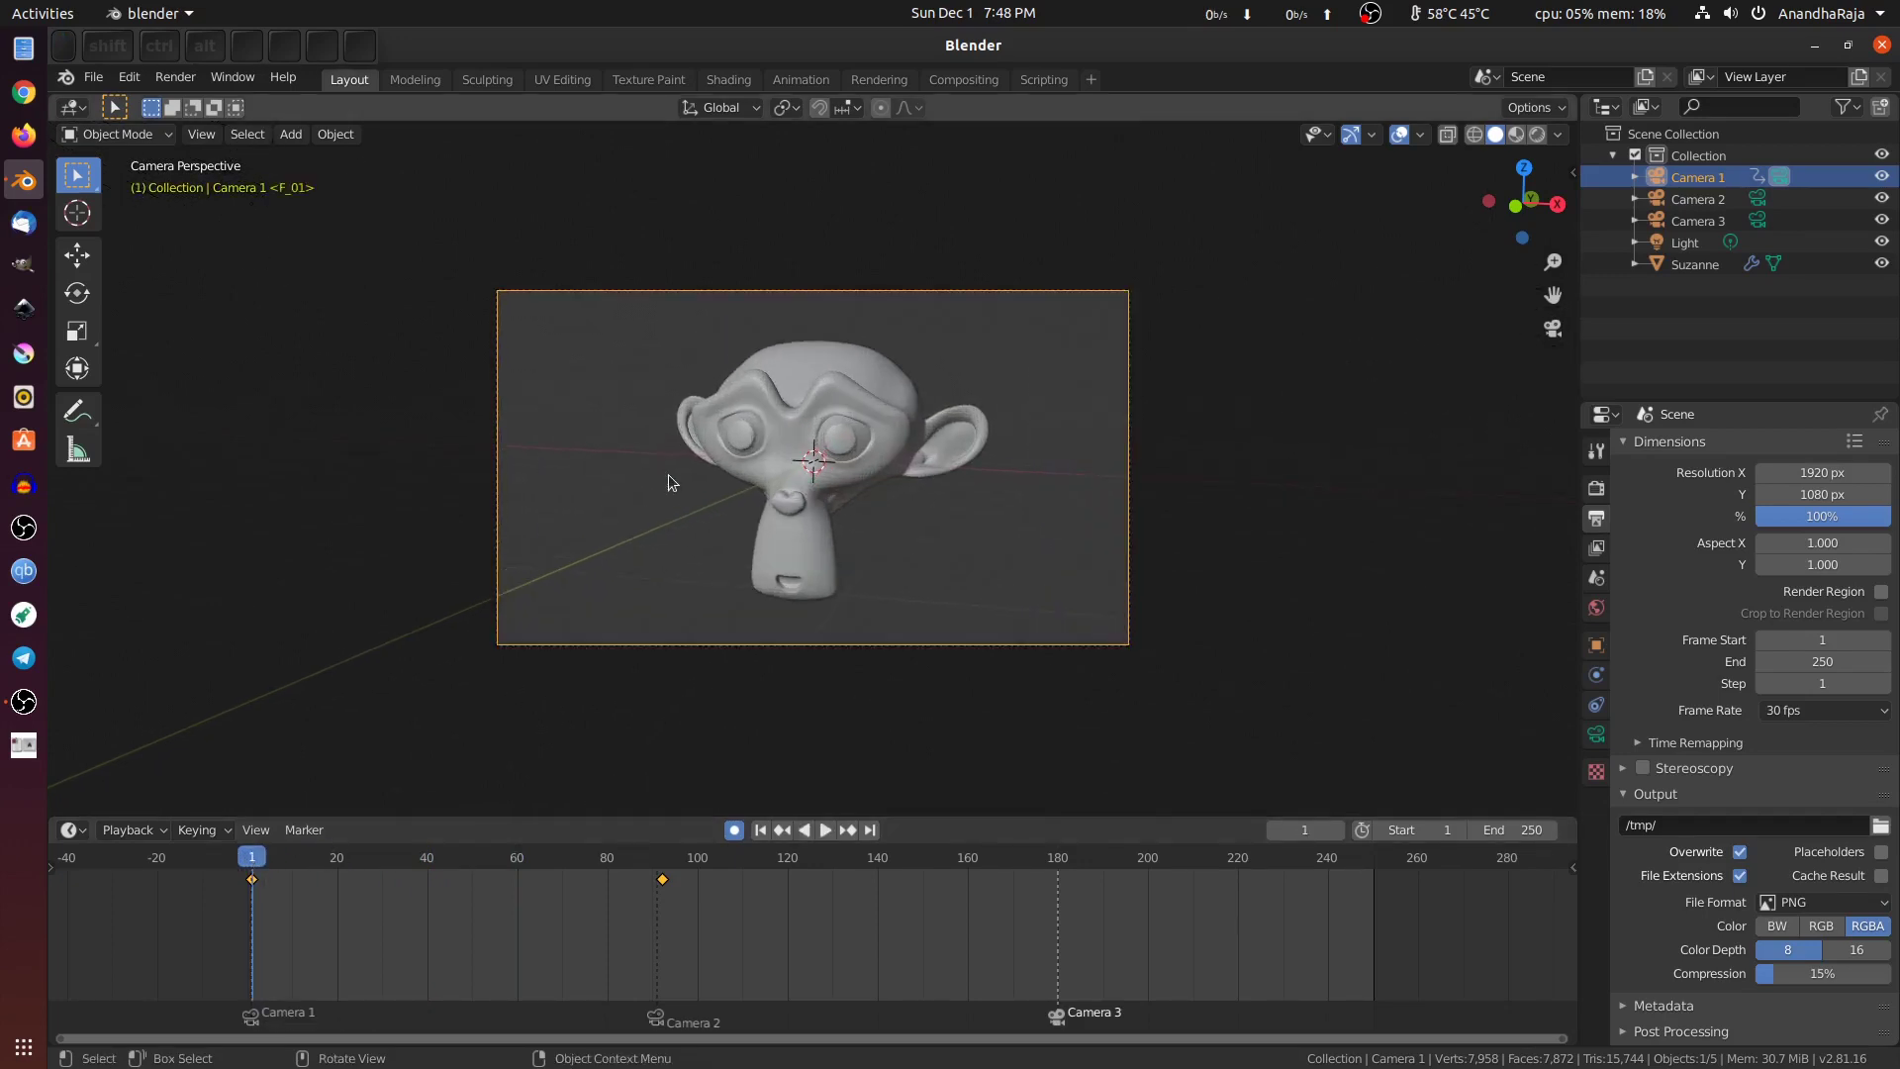
key("space")
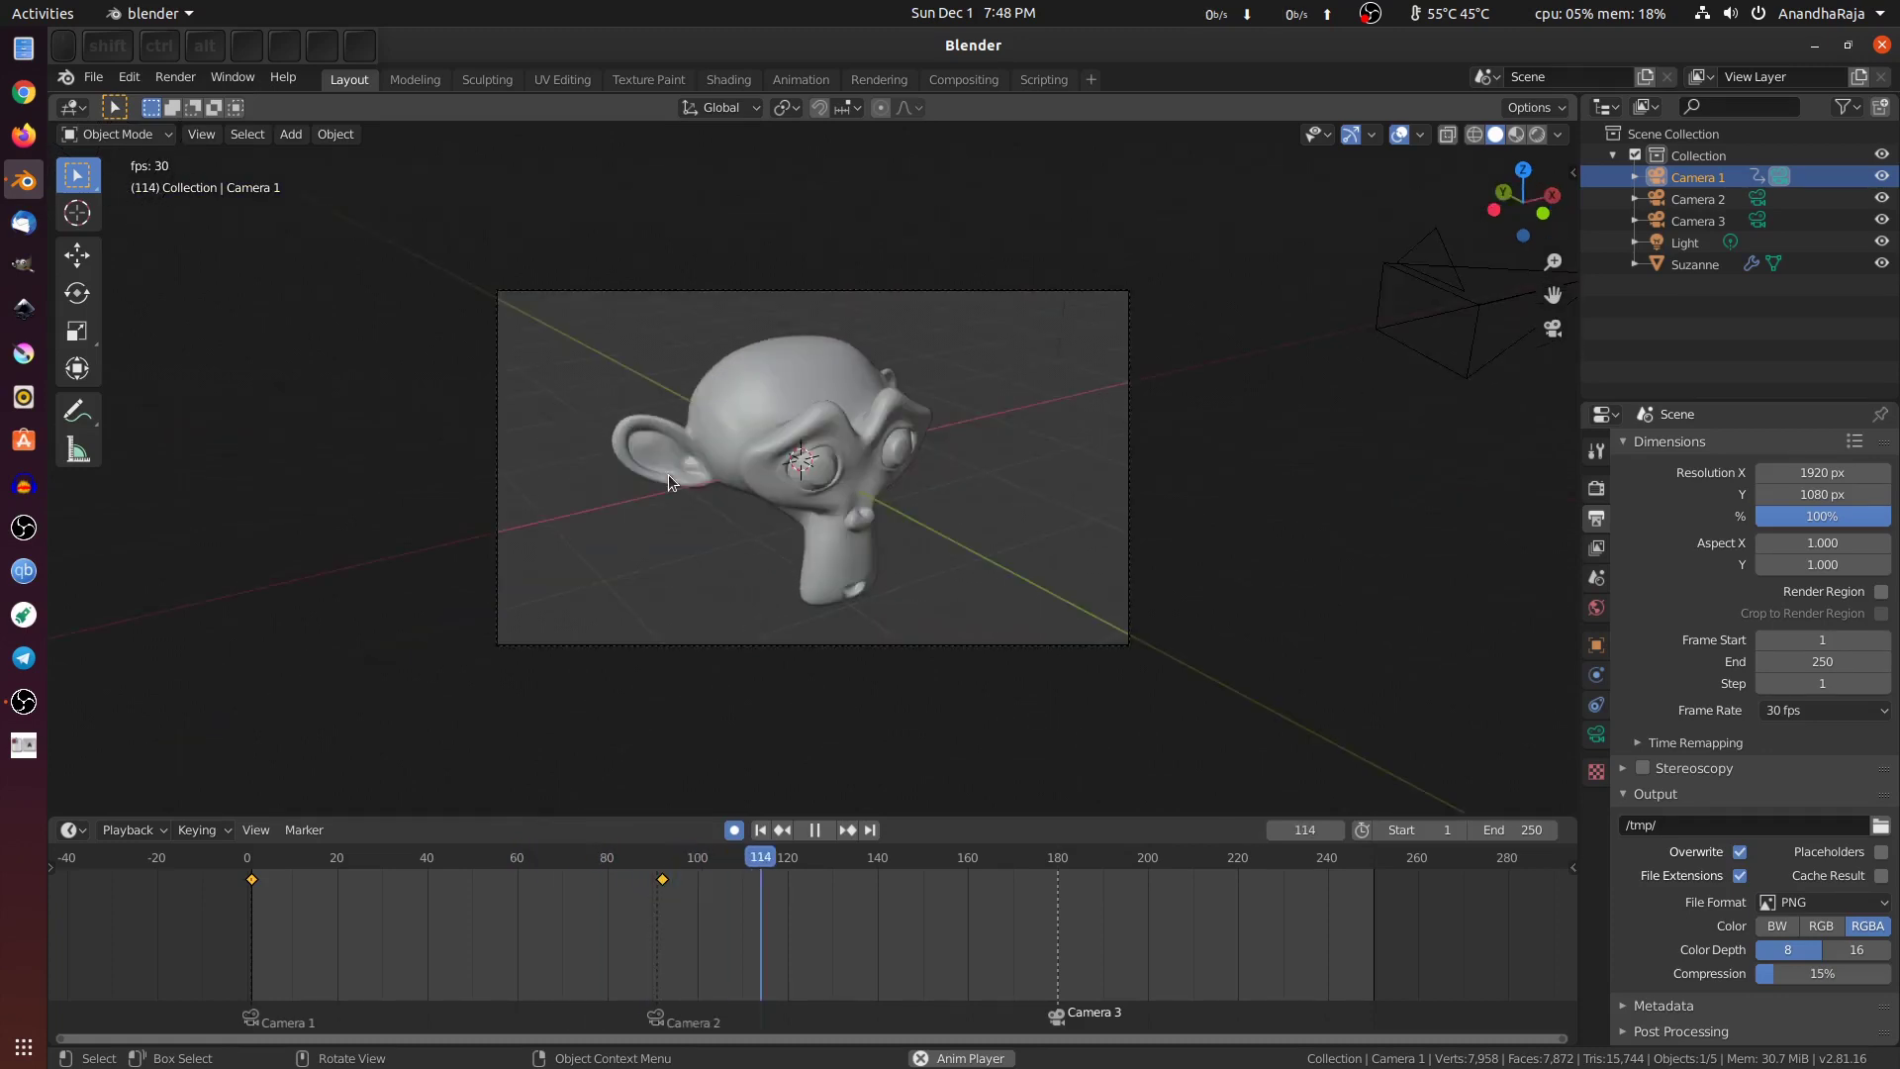
key("Escape")
key("KP_0")
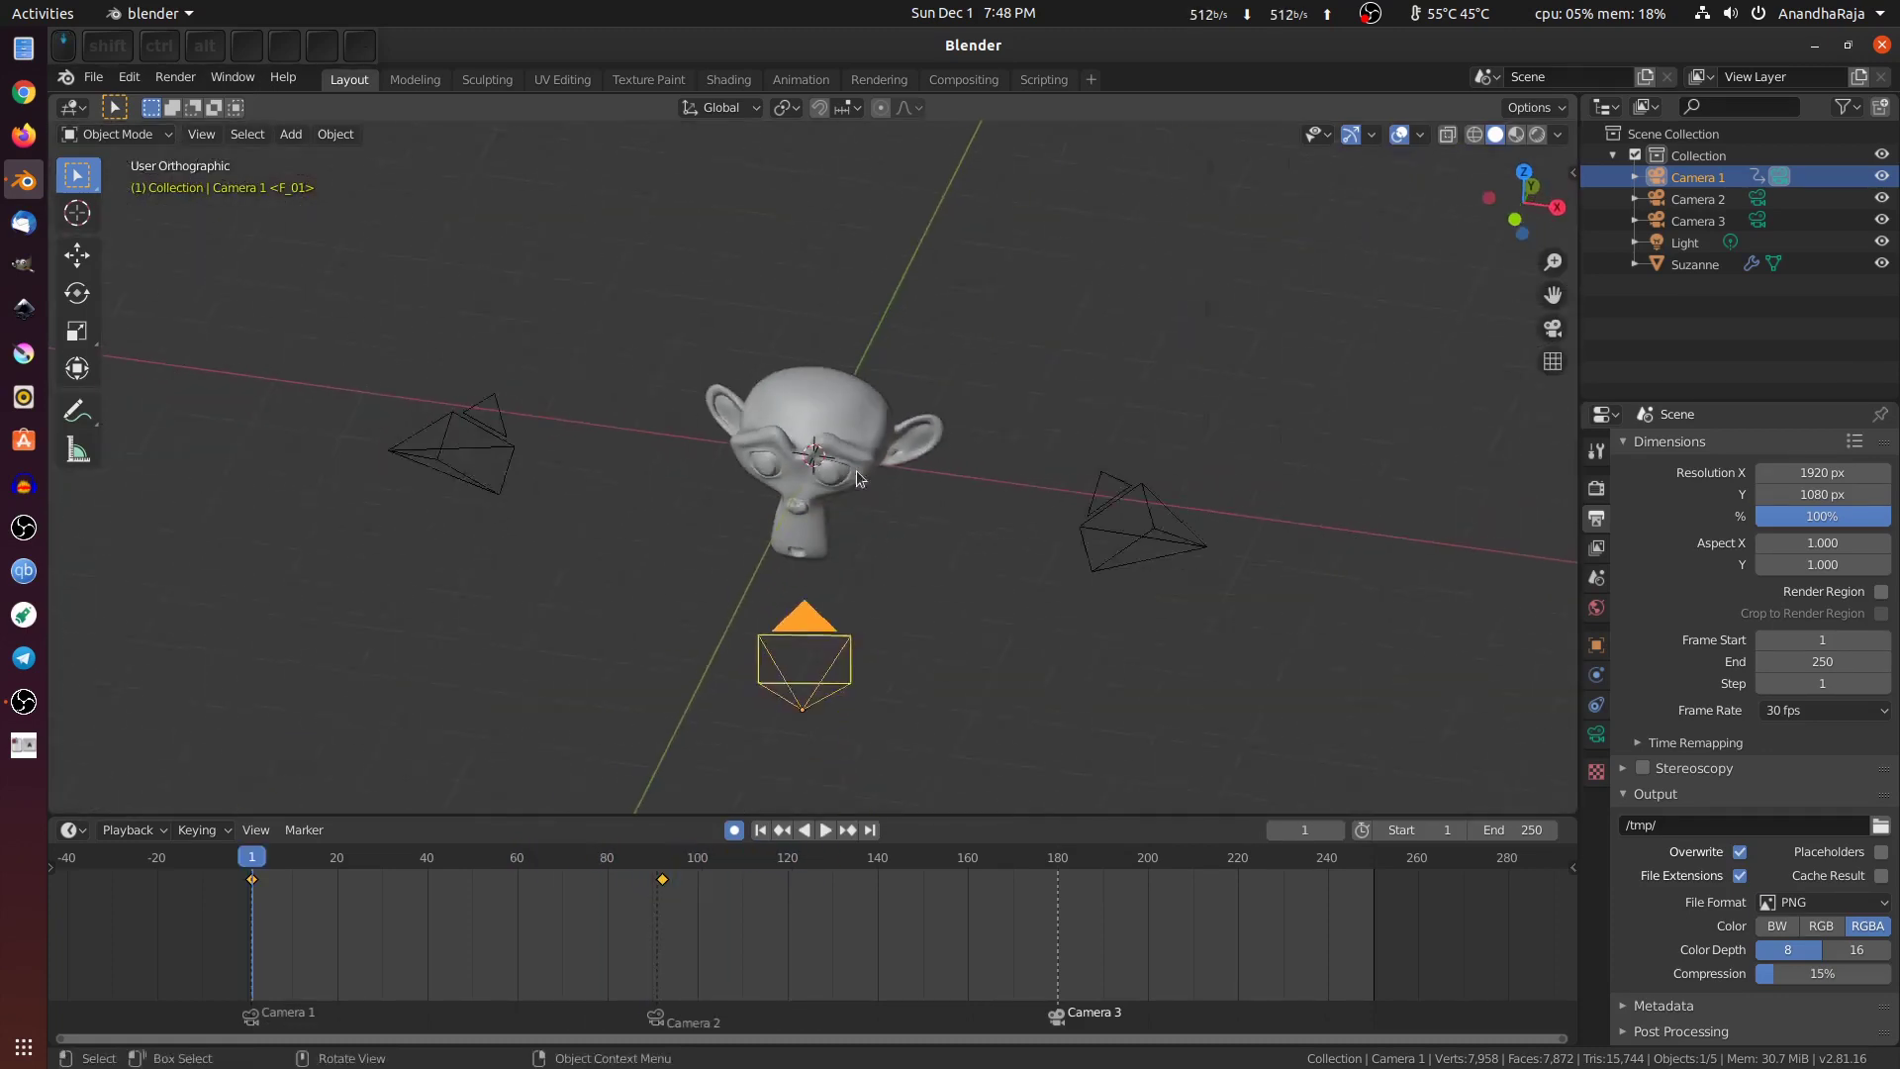
Step: Insert a keyframe for Camera 2 at frame 89, then make it the active camera and look through it
scroll(857, 472, "down", 1)
left_click_drag(248, 863, 463, 868)
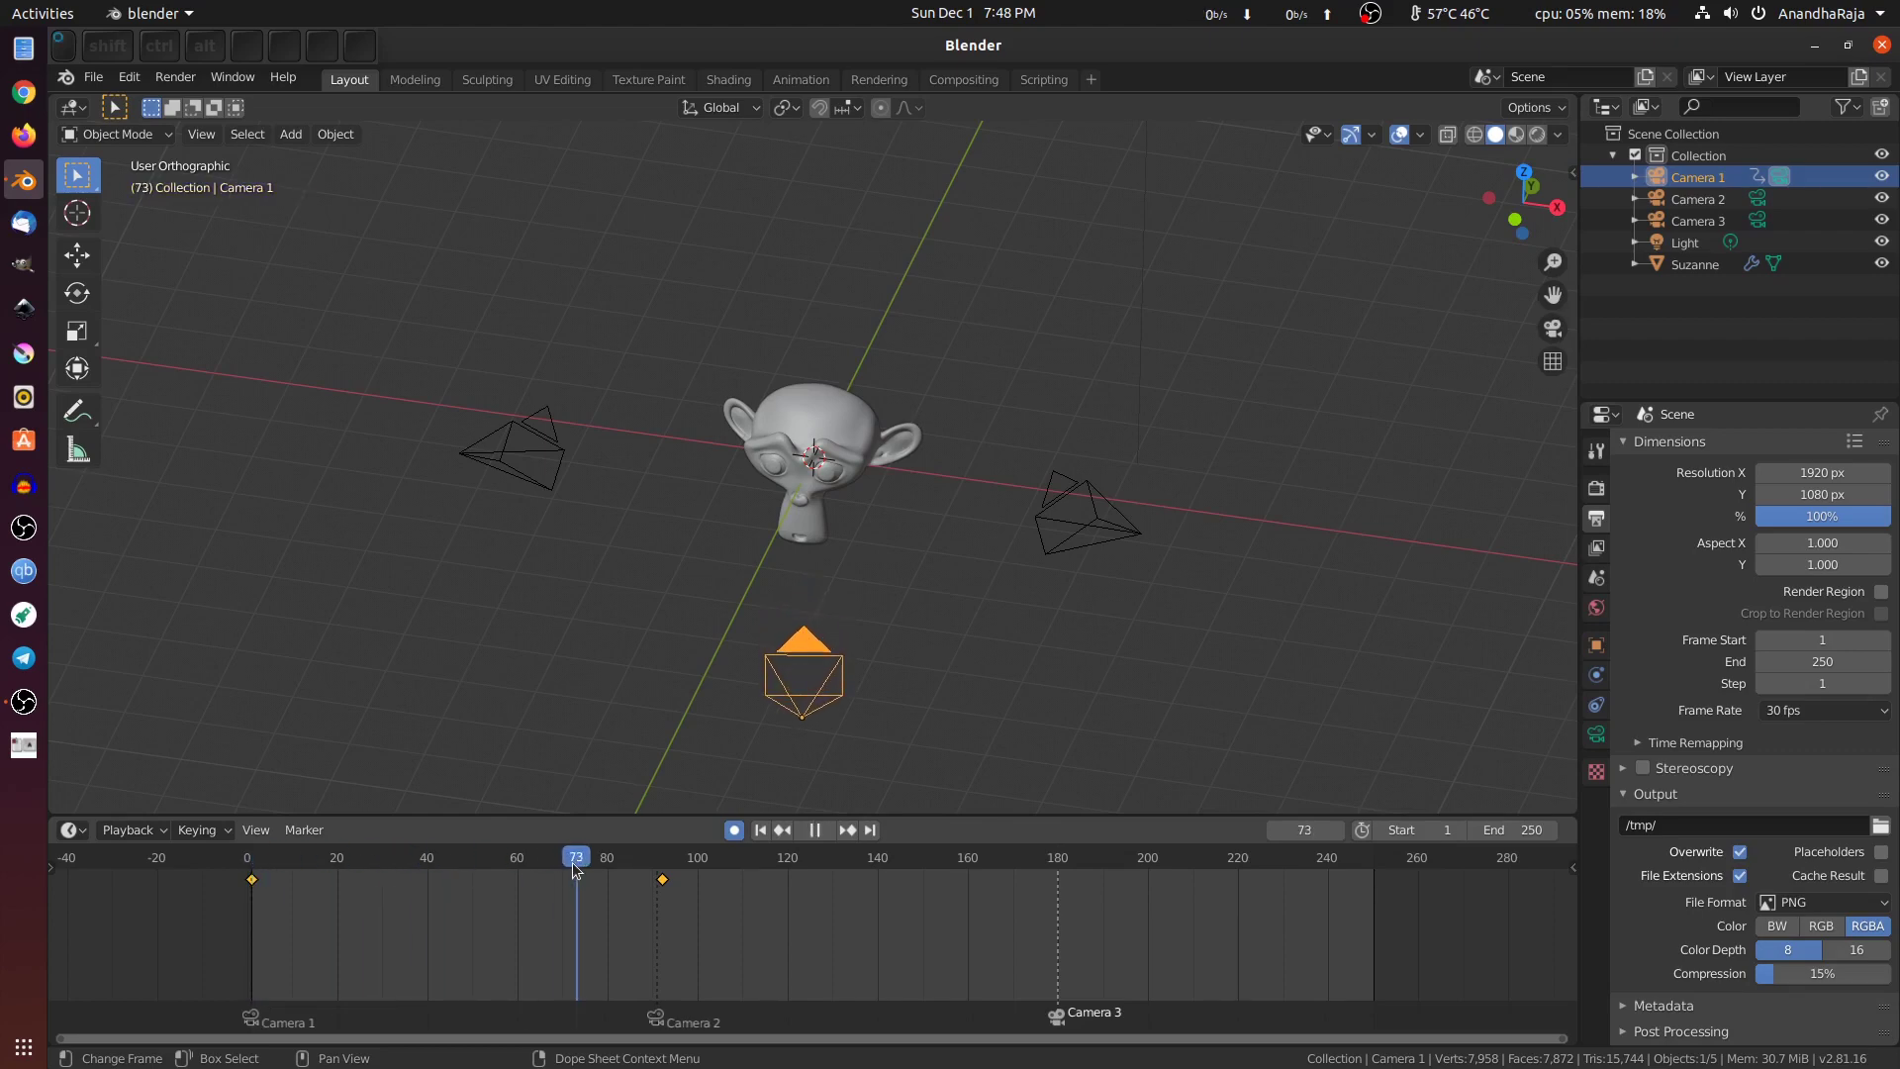
left_click_drag(610, 859, 647, 857)
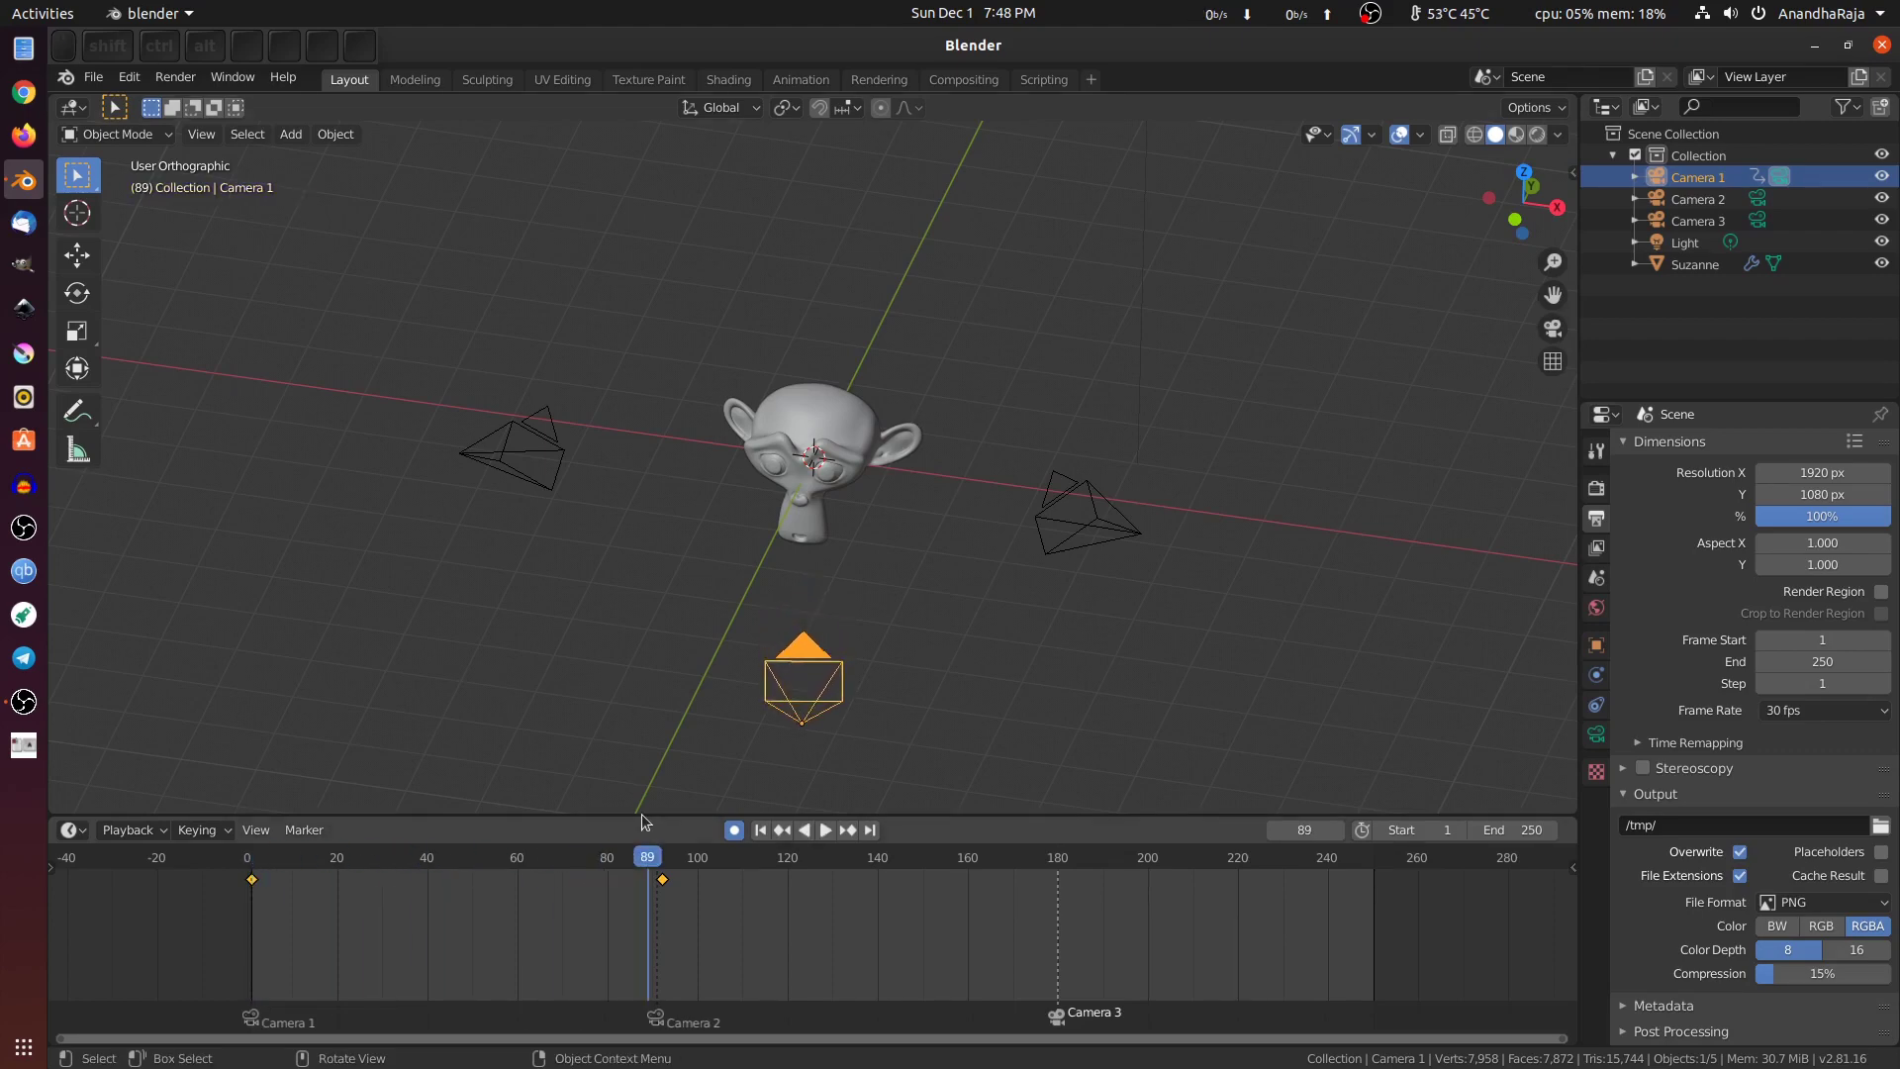
left_click(536, 448)
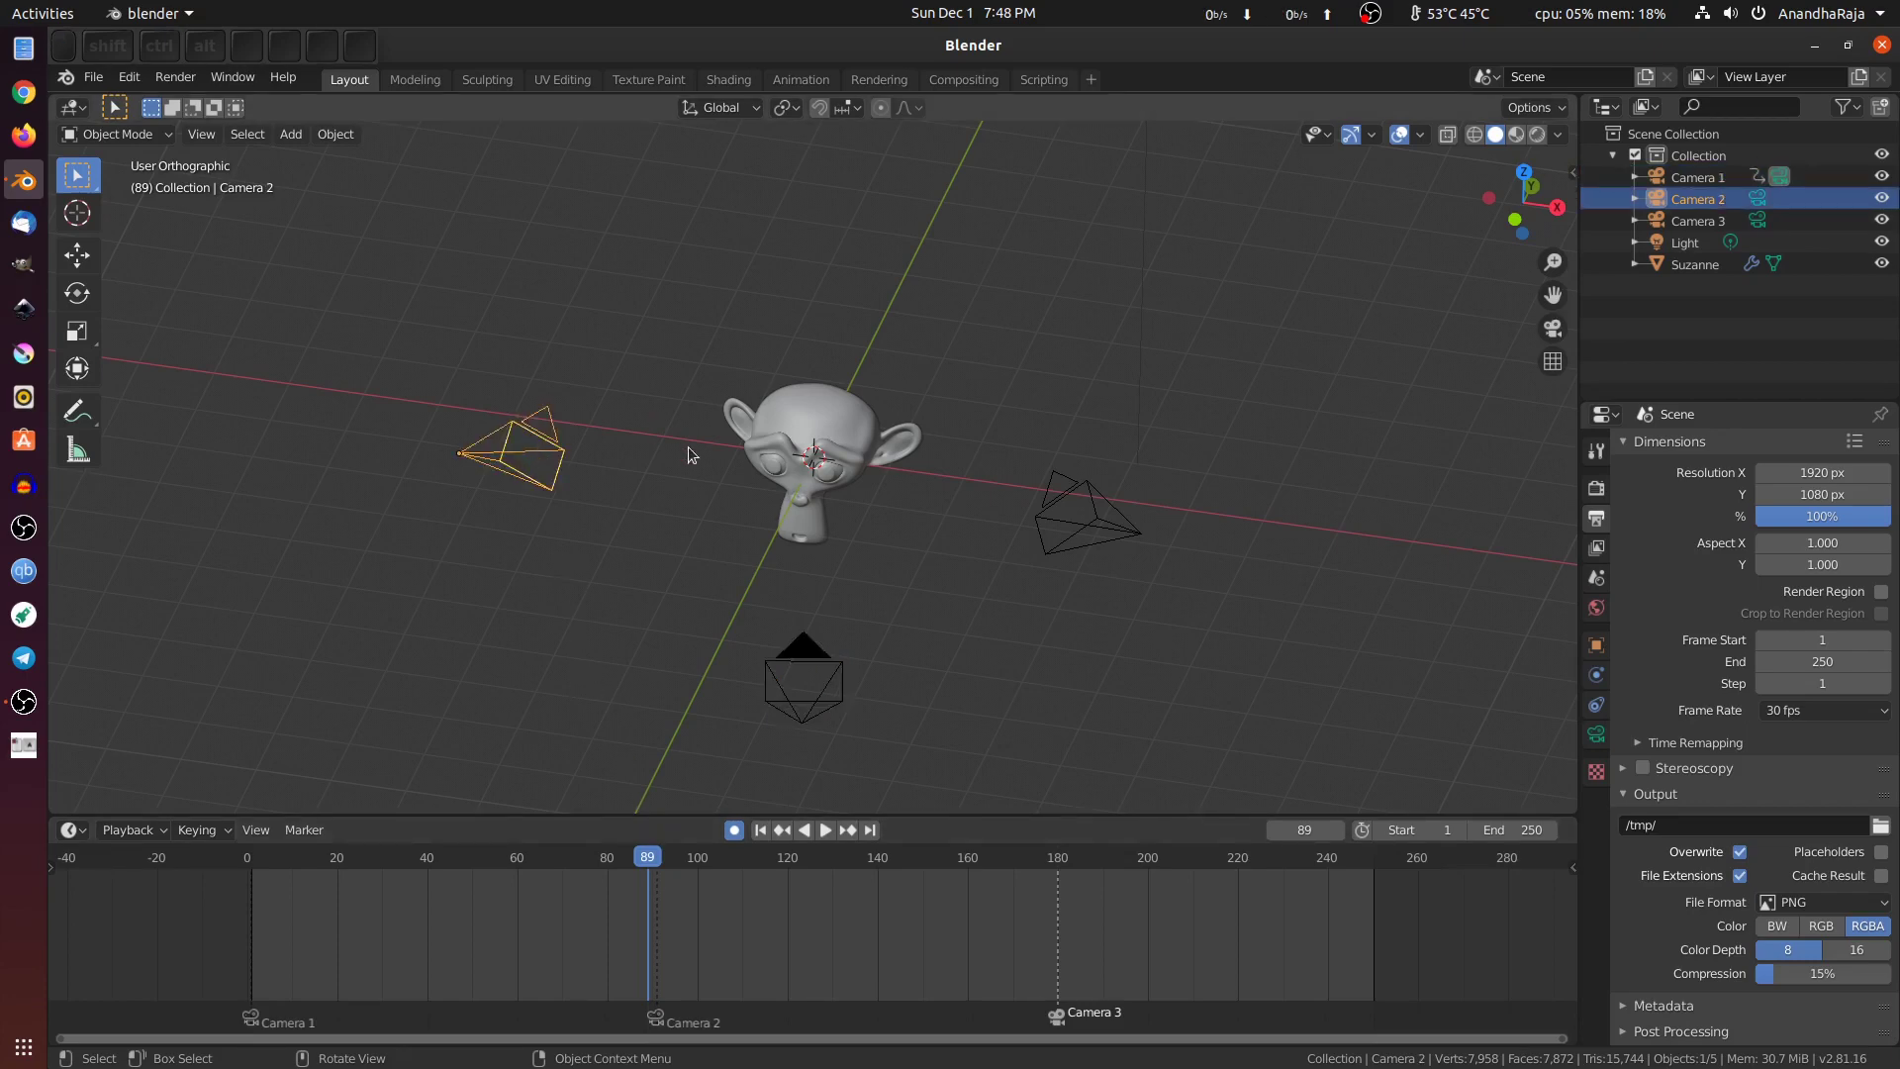
key("i")
left_click(618, 501)
key("KP_0")
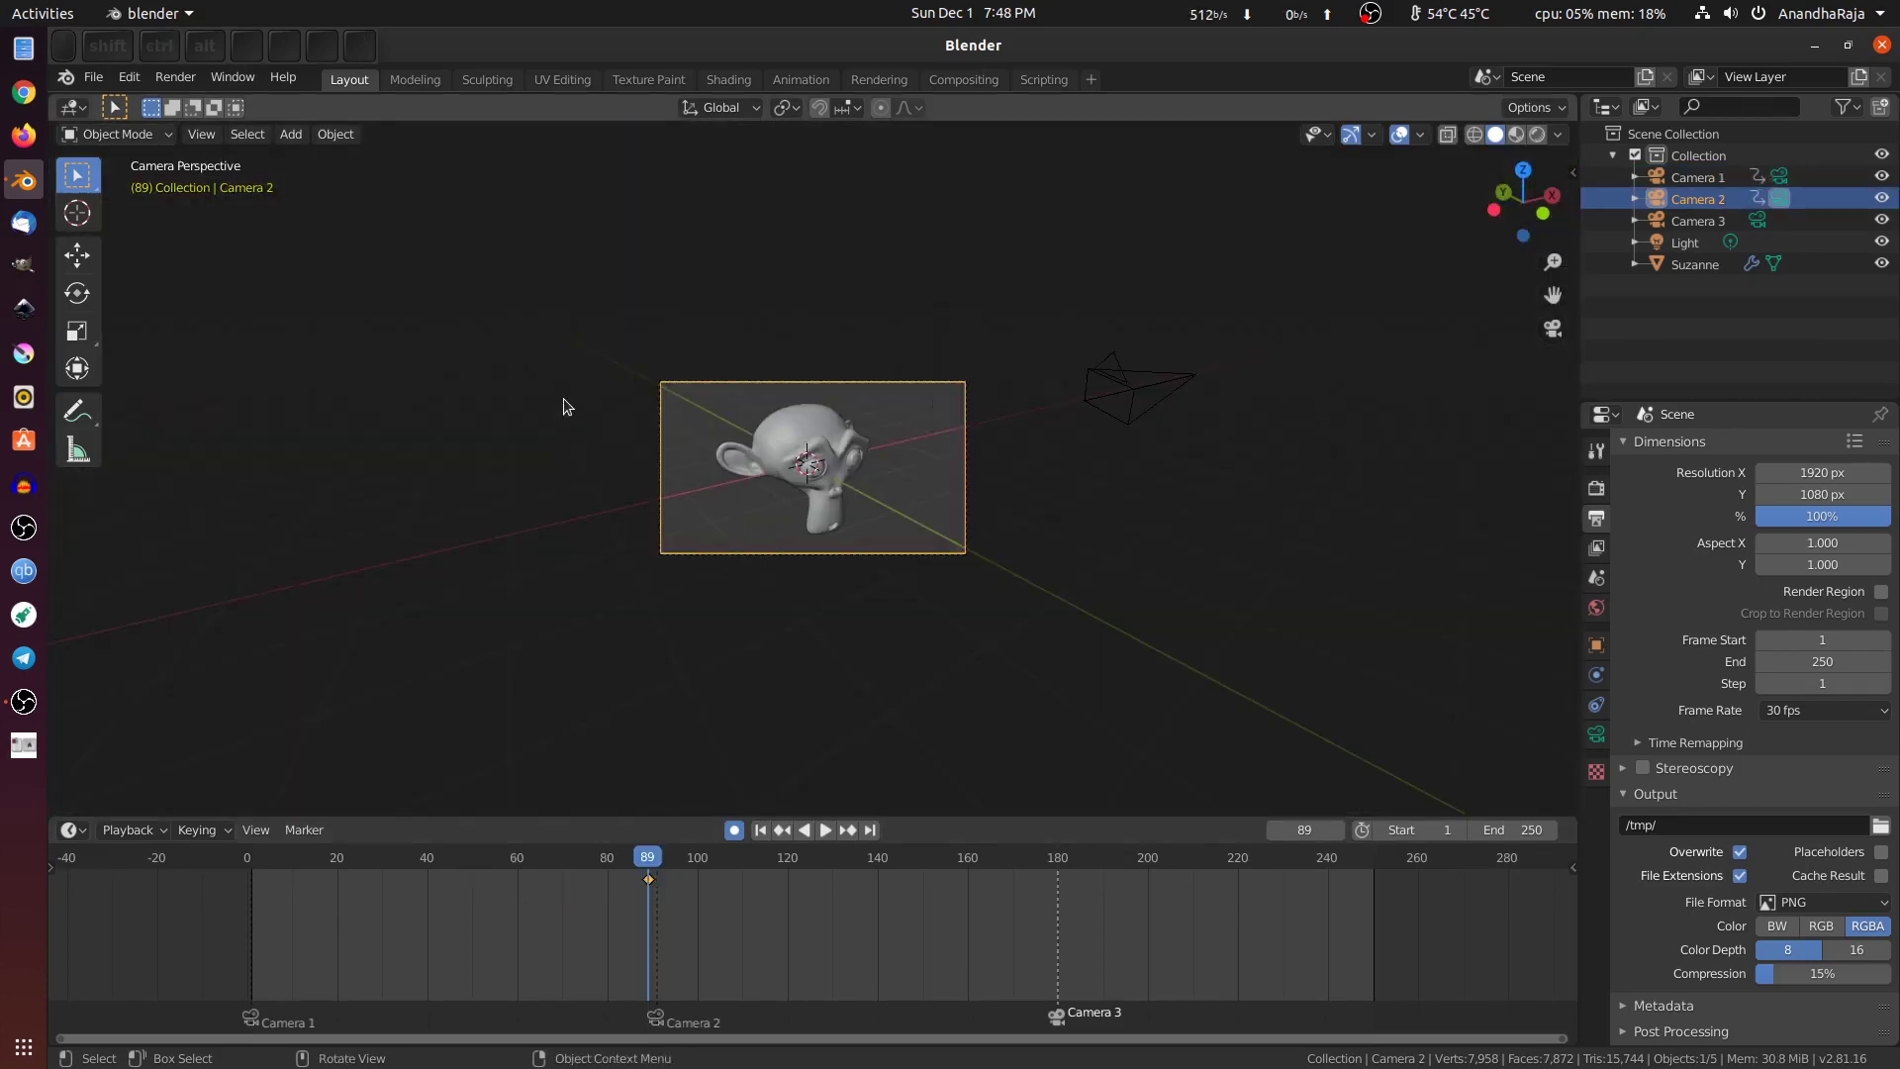
Step: Move Camera 2 back about 2.3 m along its local Z axis with the playhead at frame 182
key("g")
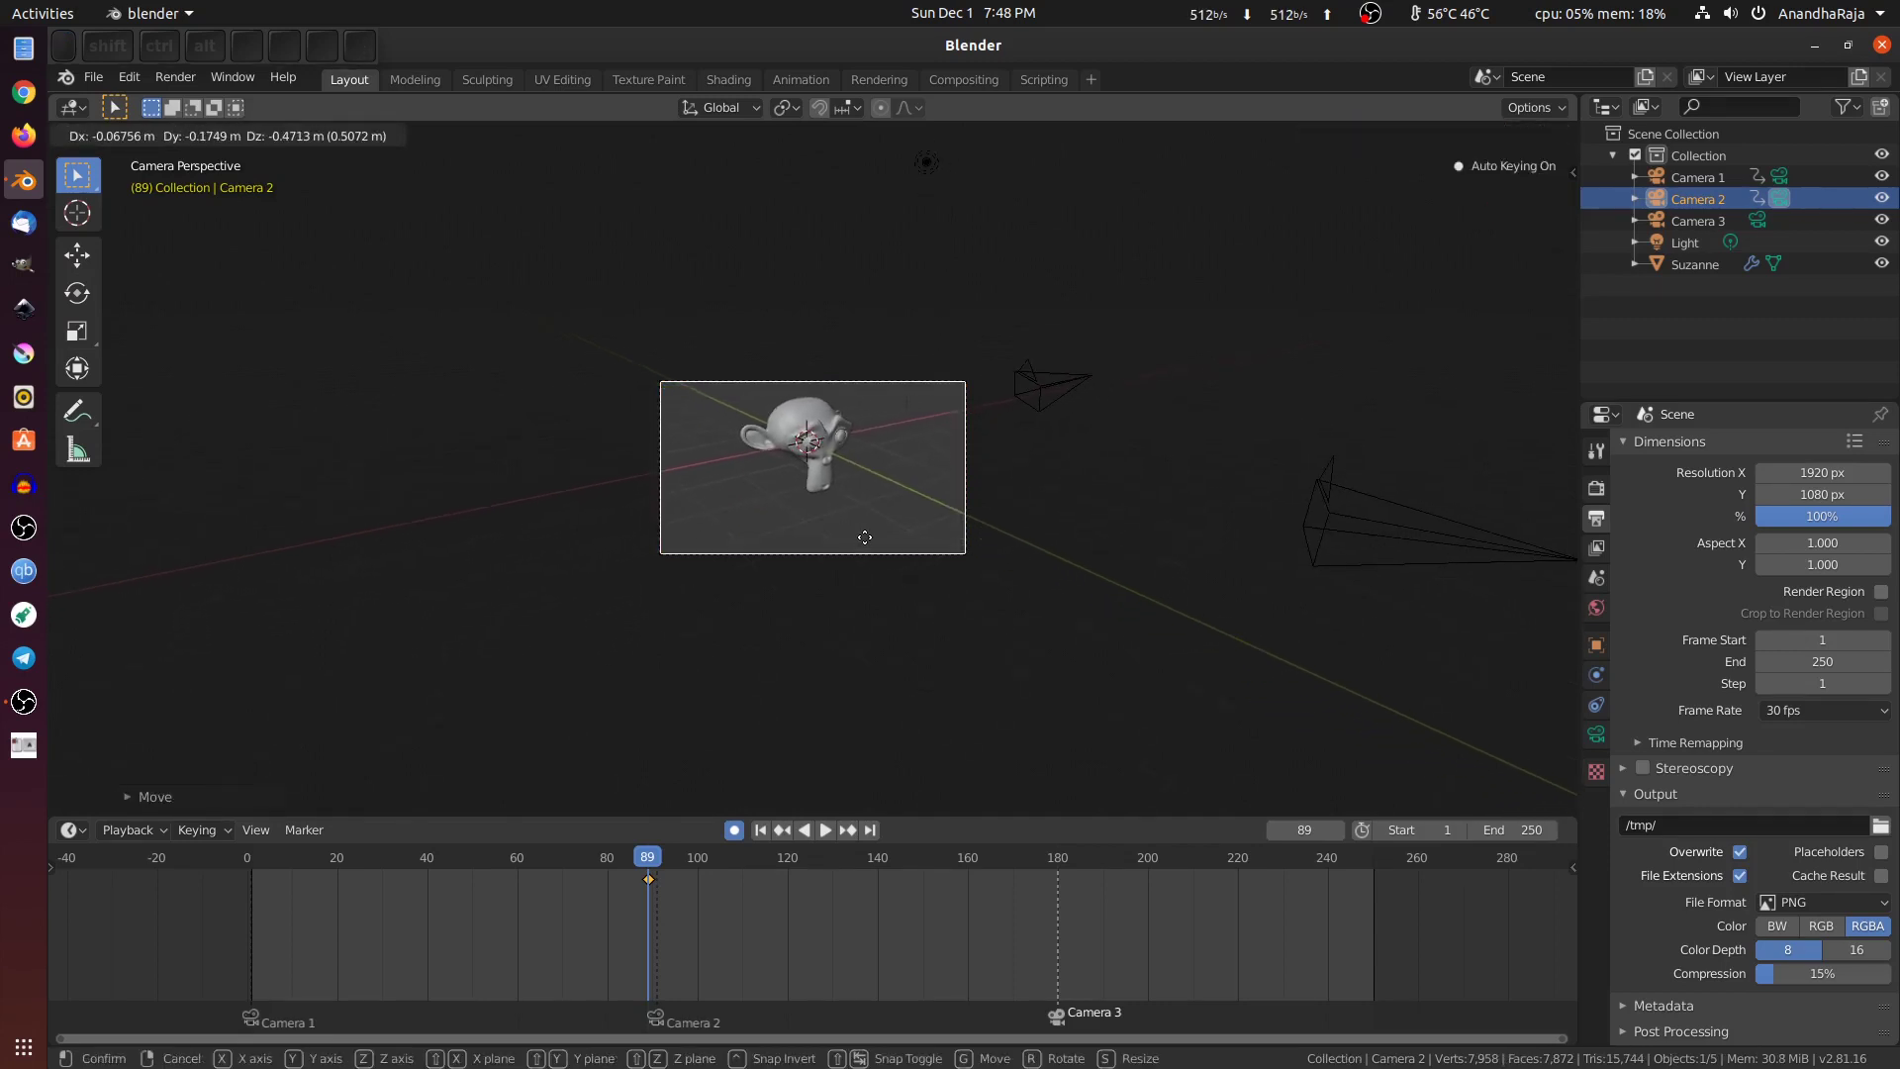
left_click(686, 877)
left_click_drag(782, 861, 1066, 857)
key("ctrl+KP_0")
key("g")
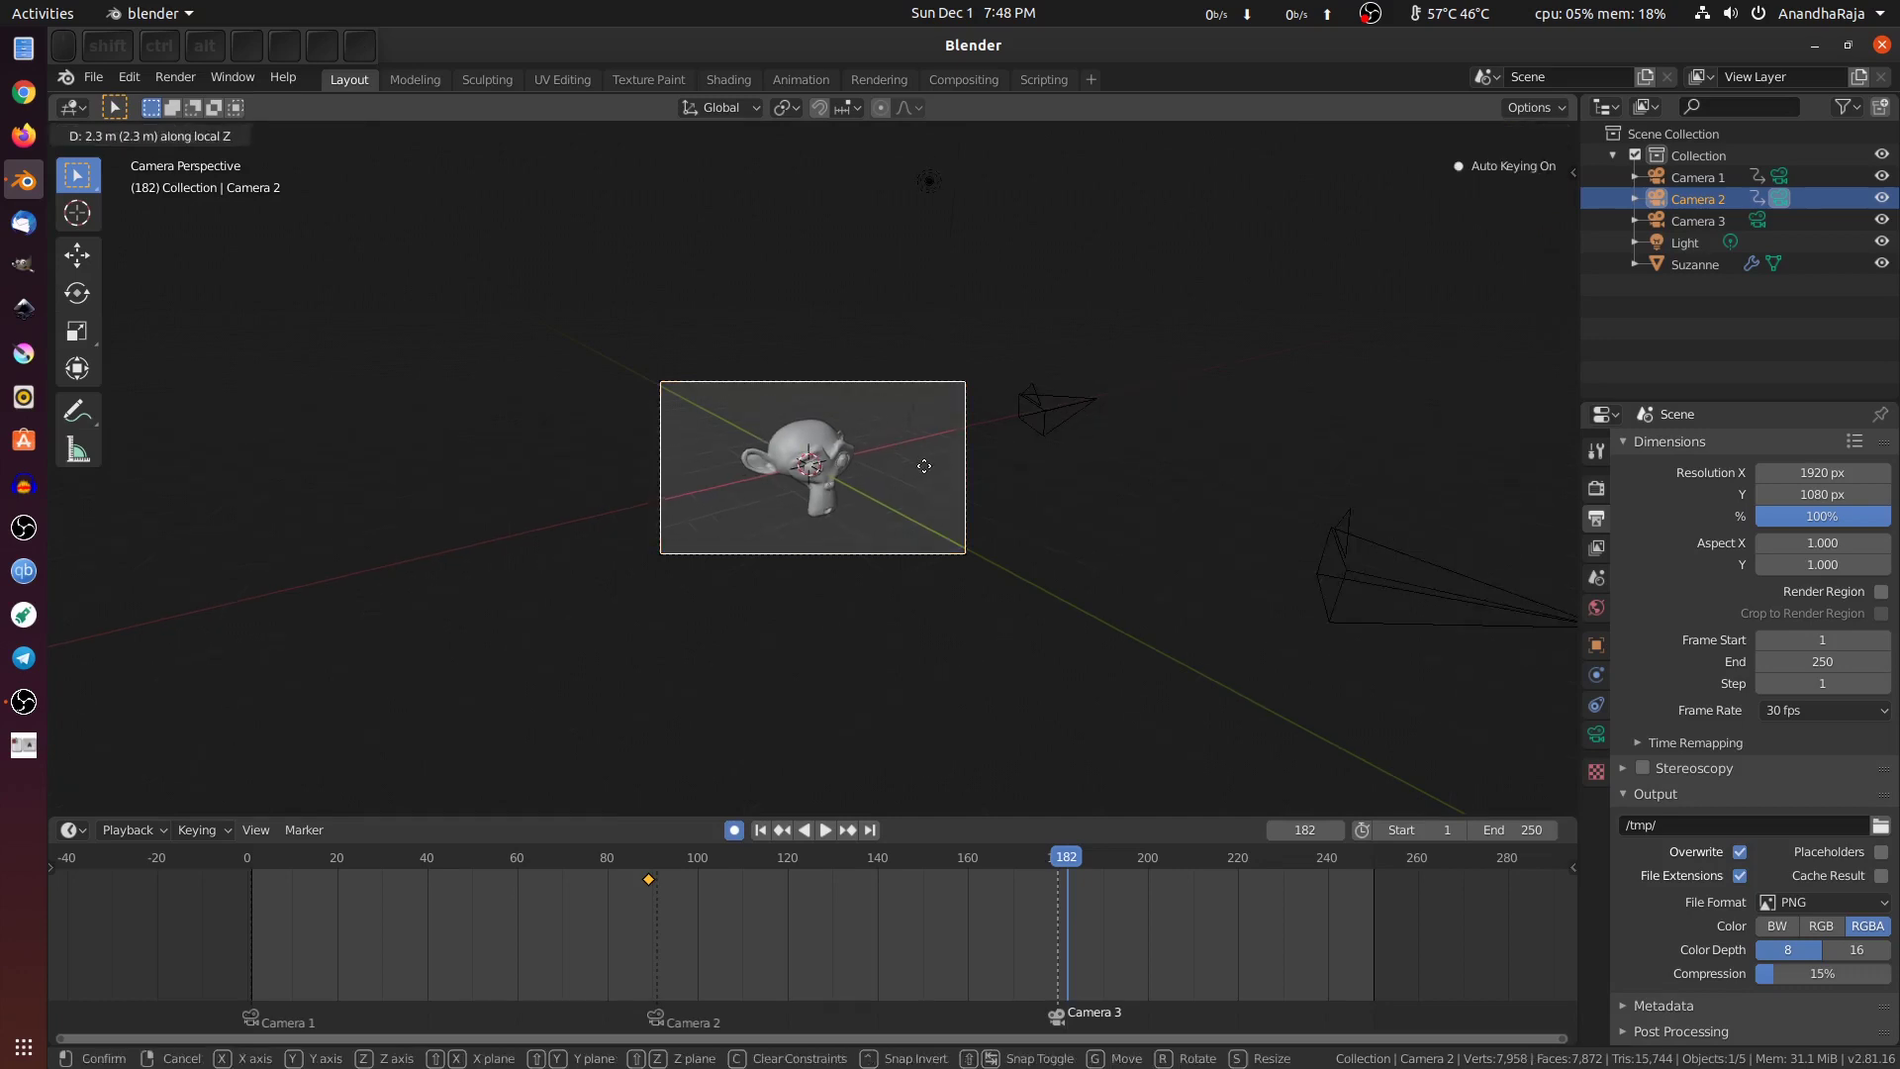
left_click(911, 496)
Step: Rotate Camera 2 around the global Z axis and shift it to reframe the monkey head at frame 182
key("r")
left_click(921, 465)
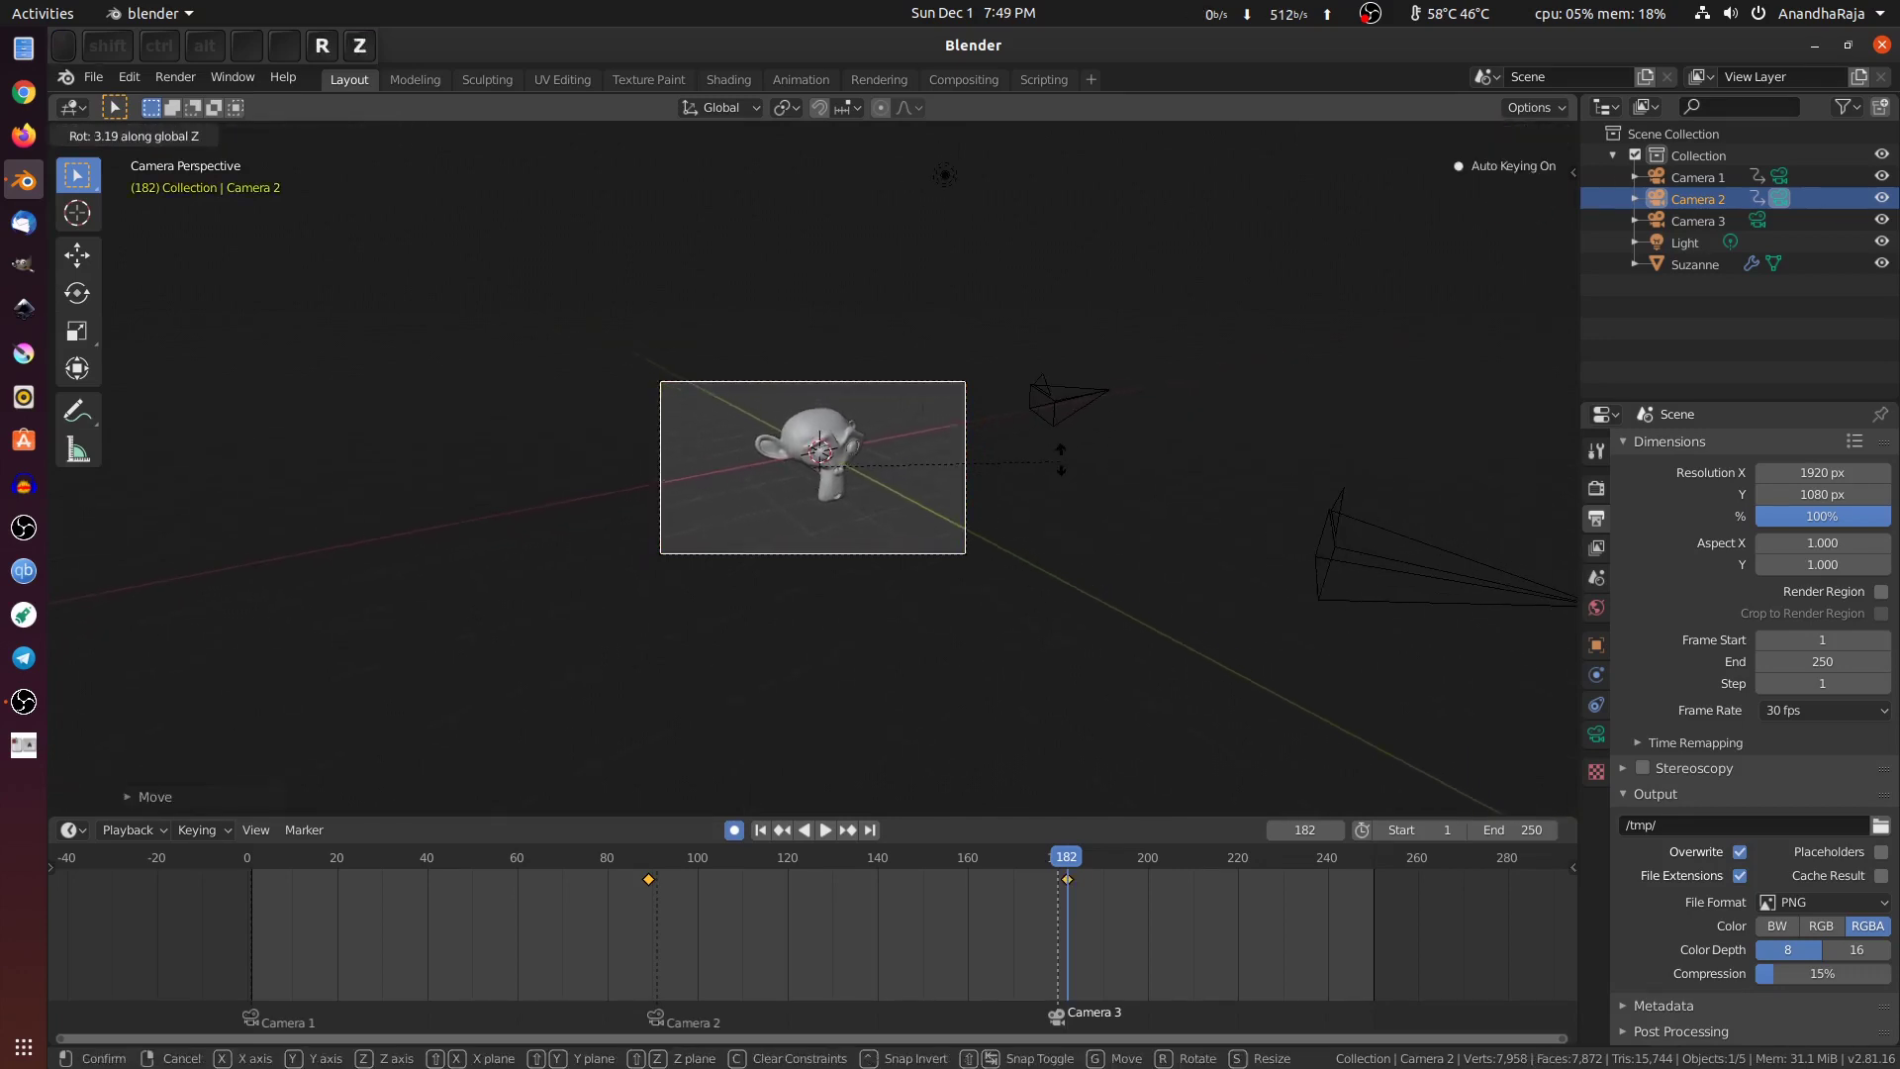
key("g")
left_click(928, 453)
Step: Finish rotating Camera 2 about 3 degrees around the global Z axis at frame 182, then leave the camera view
left_click(1053, 404)
mouse_move(1053, 404)
middle_mouse_down()
mouse_move(970, 502)
mouse_move(928, 520)
middle_mouse_up()
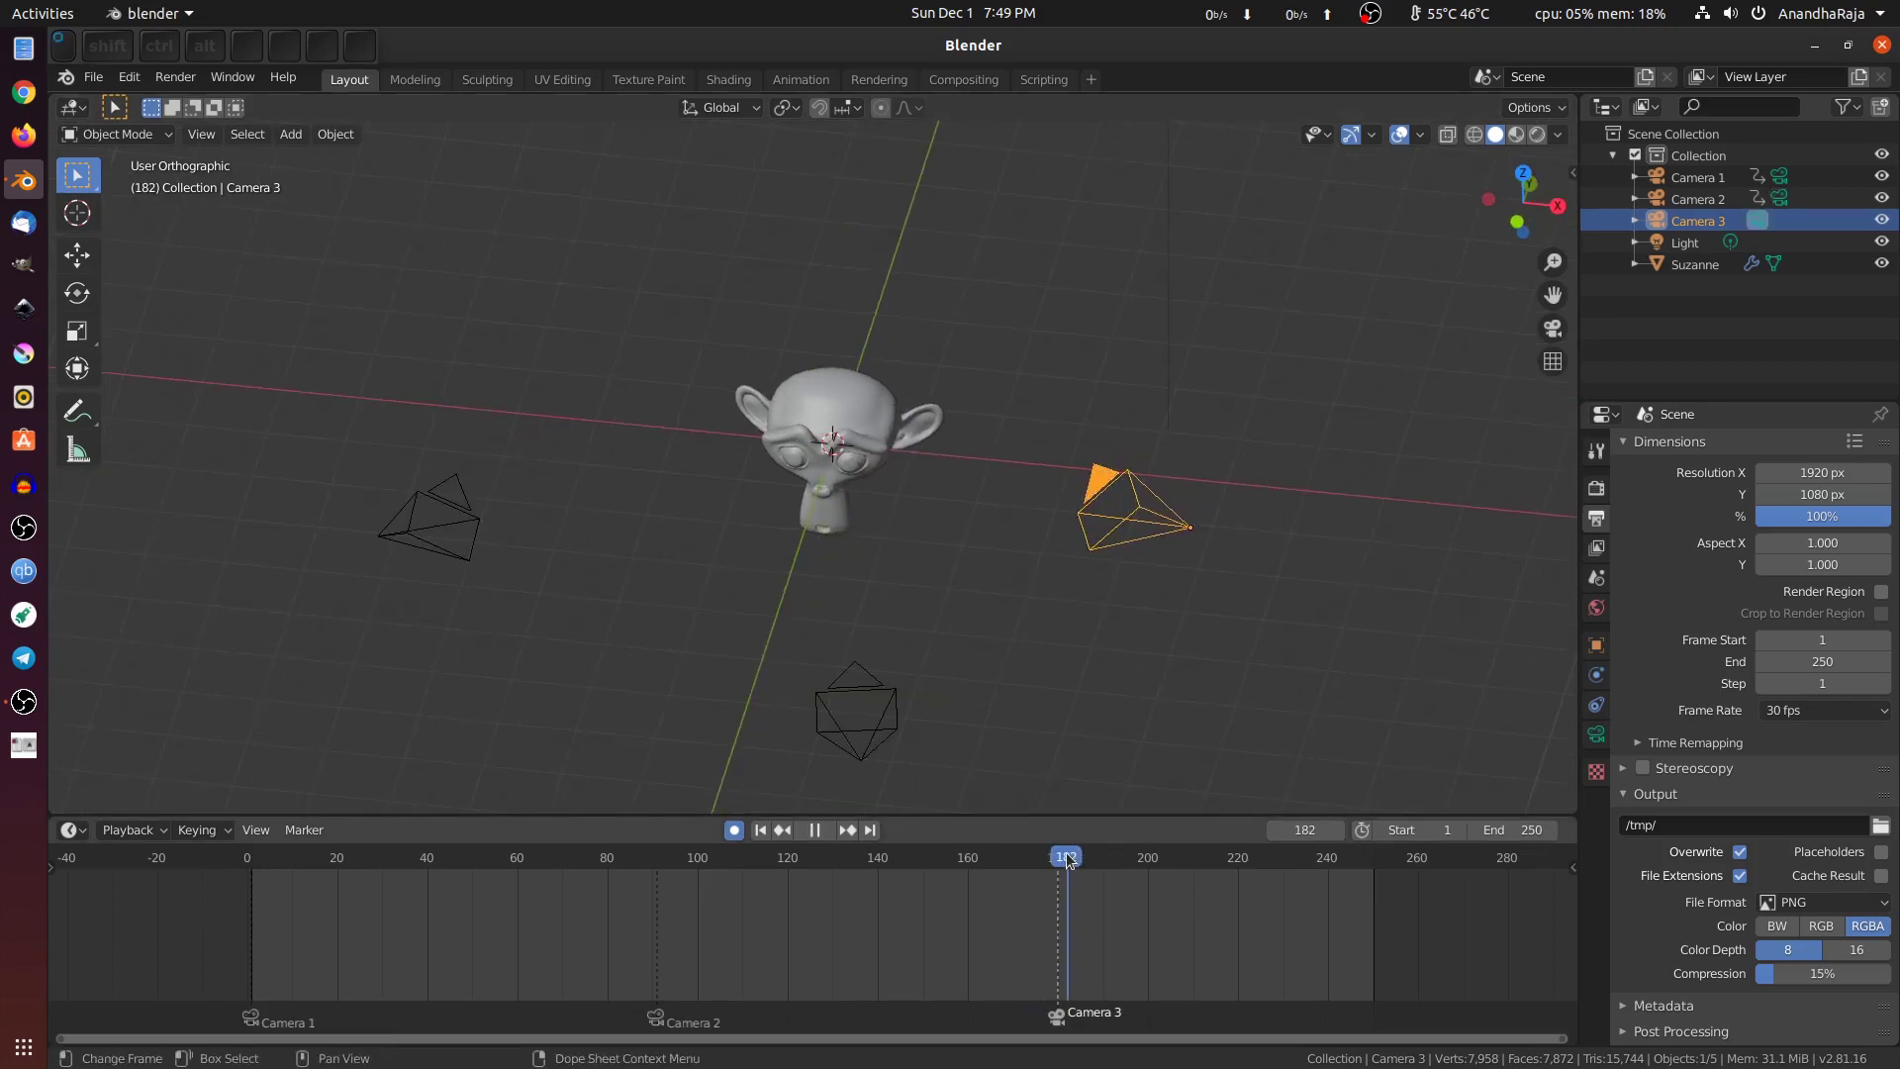
Step: Insert a keyframe for Camera 3 at frame 178, just before its marker, then make it the active camera and look through it
left_click(463, 540)
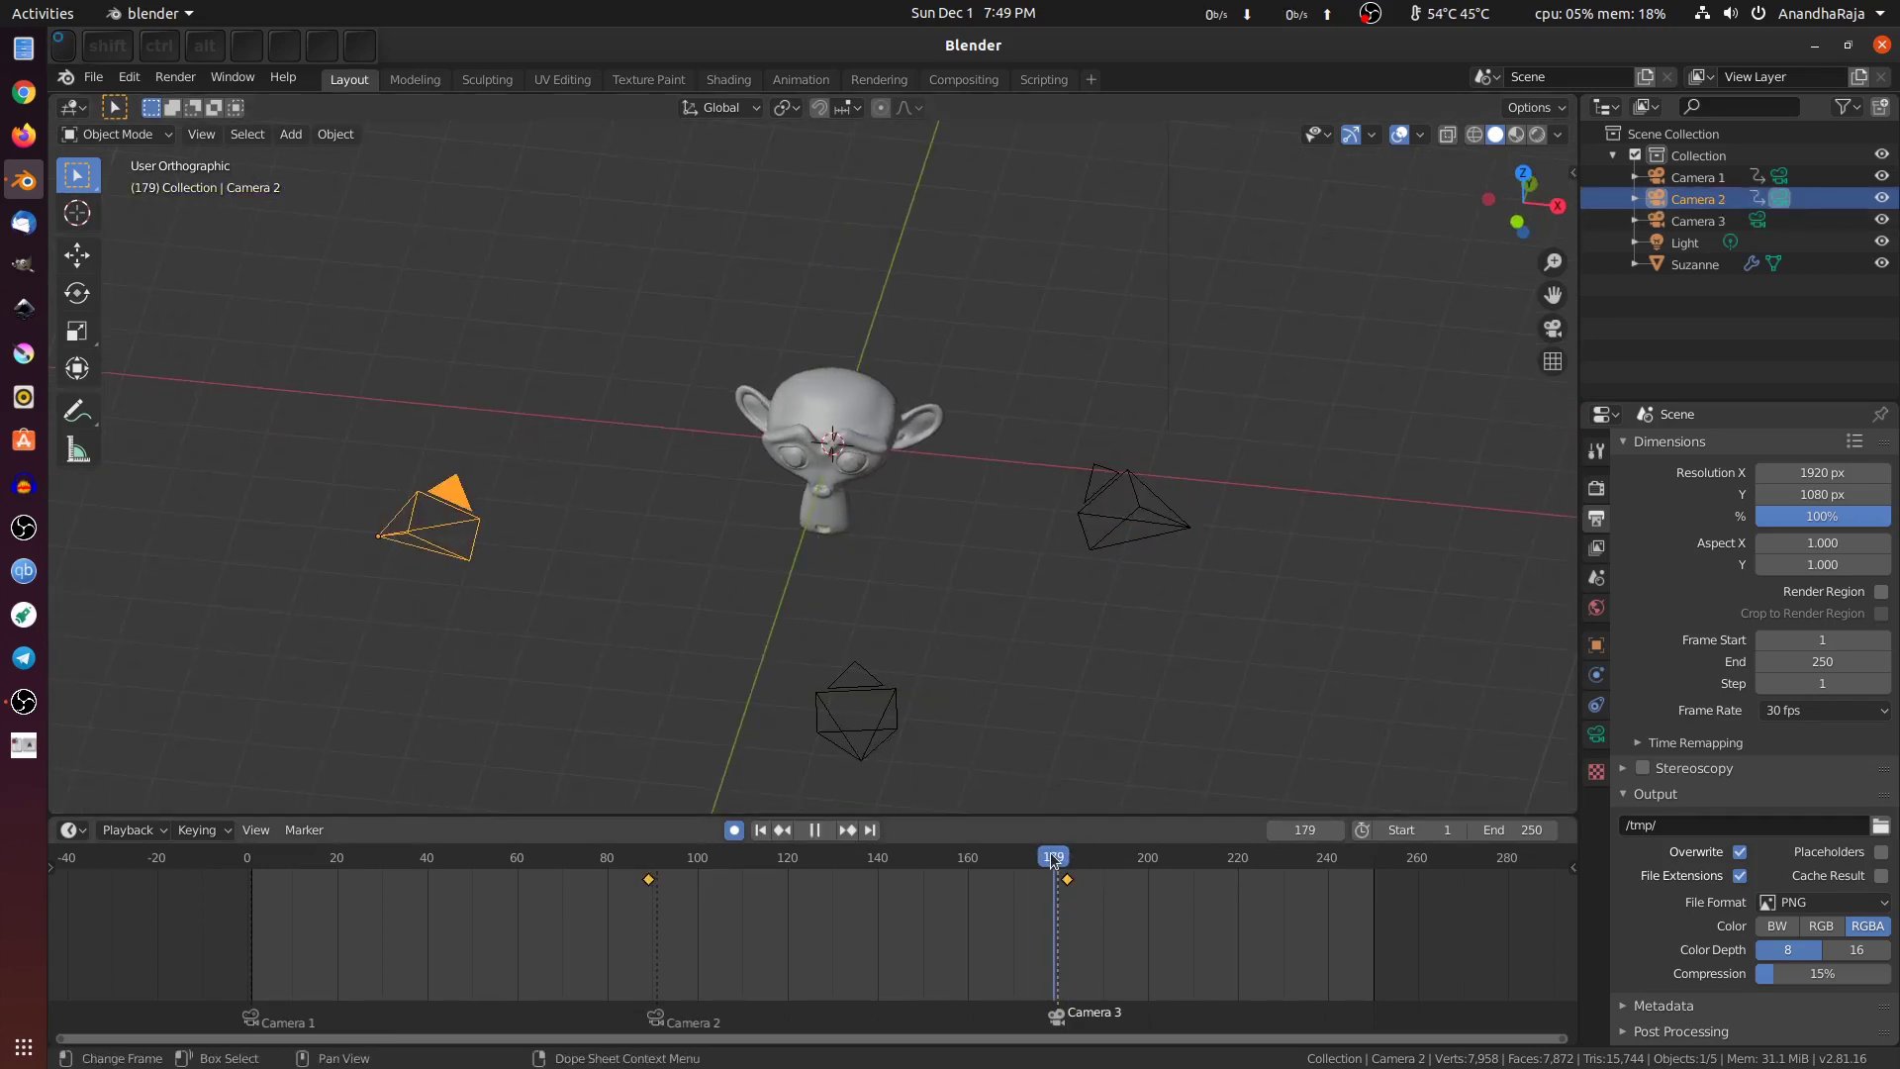
key("Escape")
left_click(1227, 539)
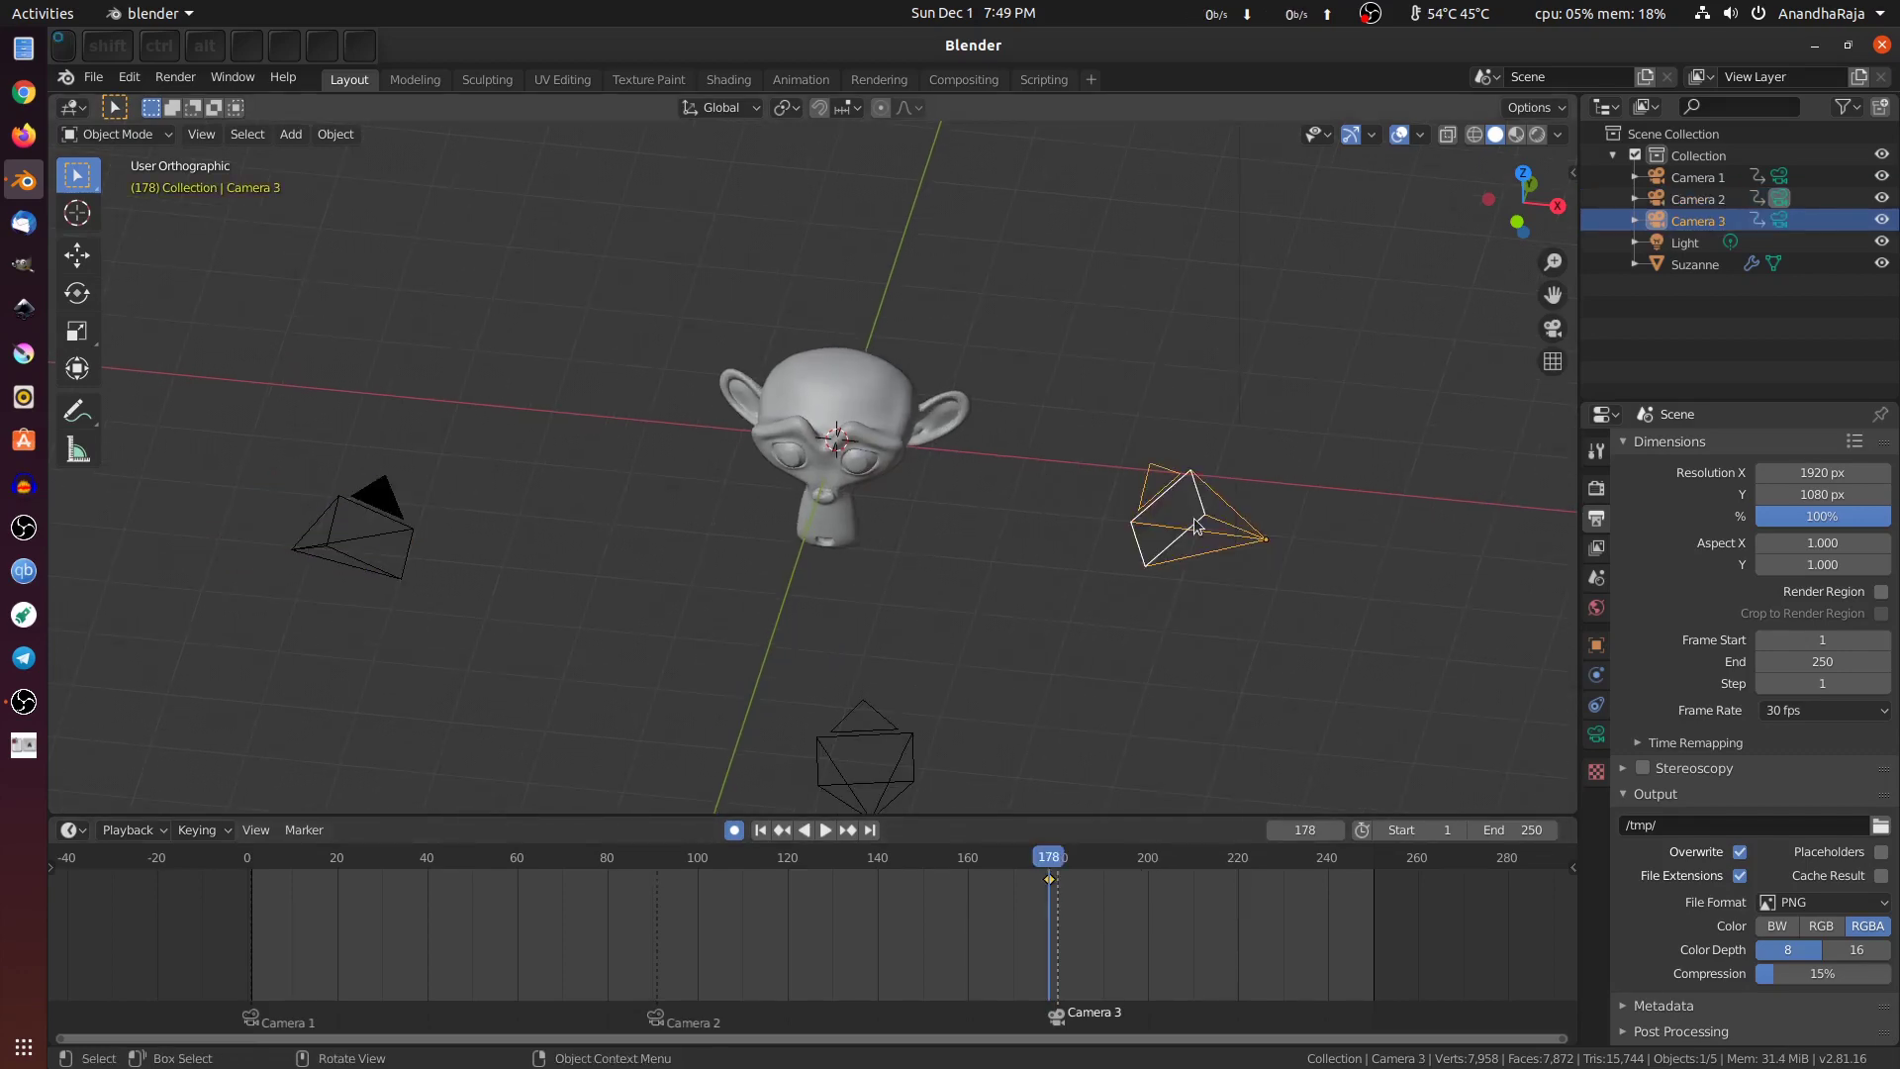
key("ctrl+KP_0")
Step: Rotate and move Camera 3 at frame 250 to reframe the monkey head for the end of its segment
key("space")
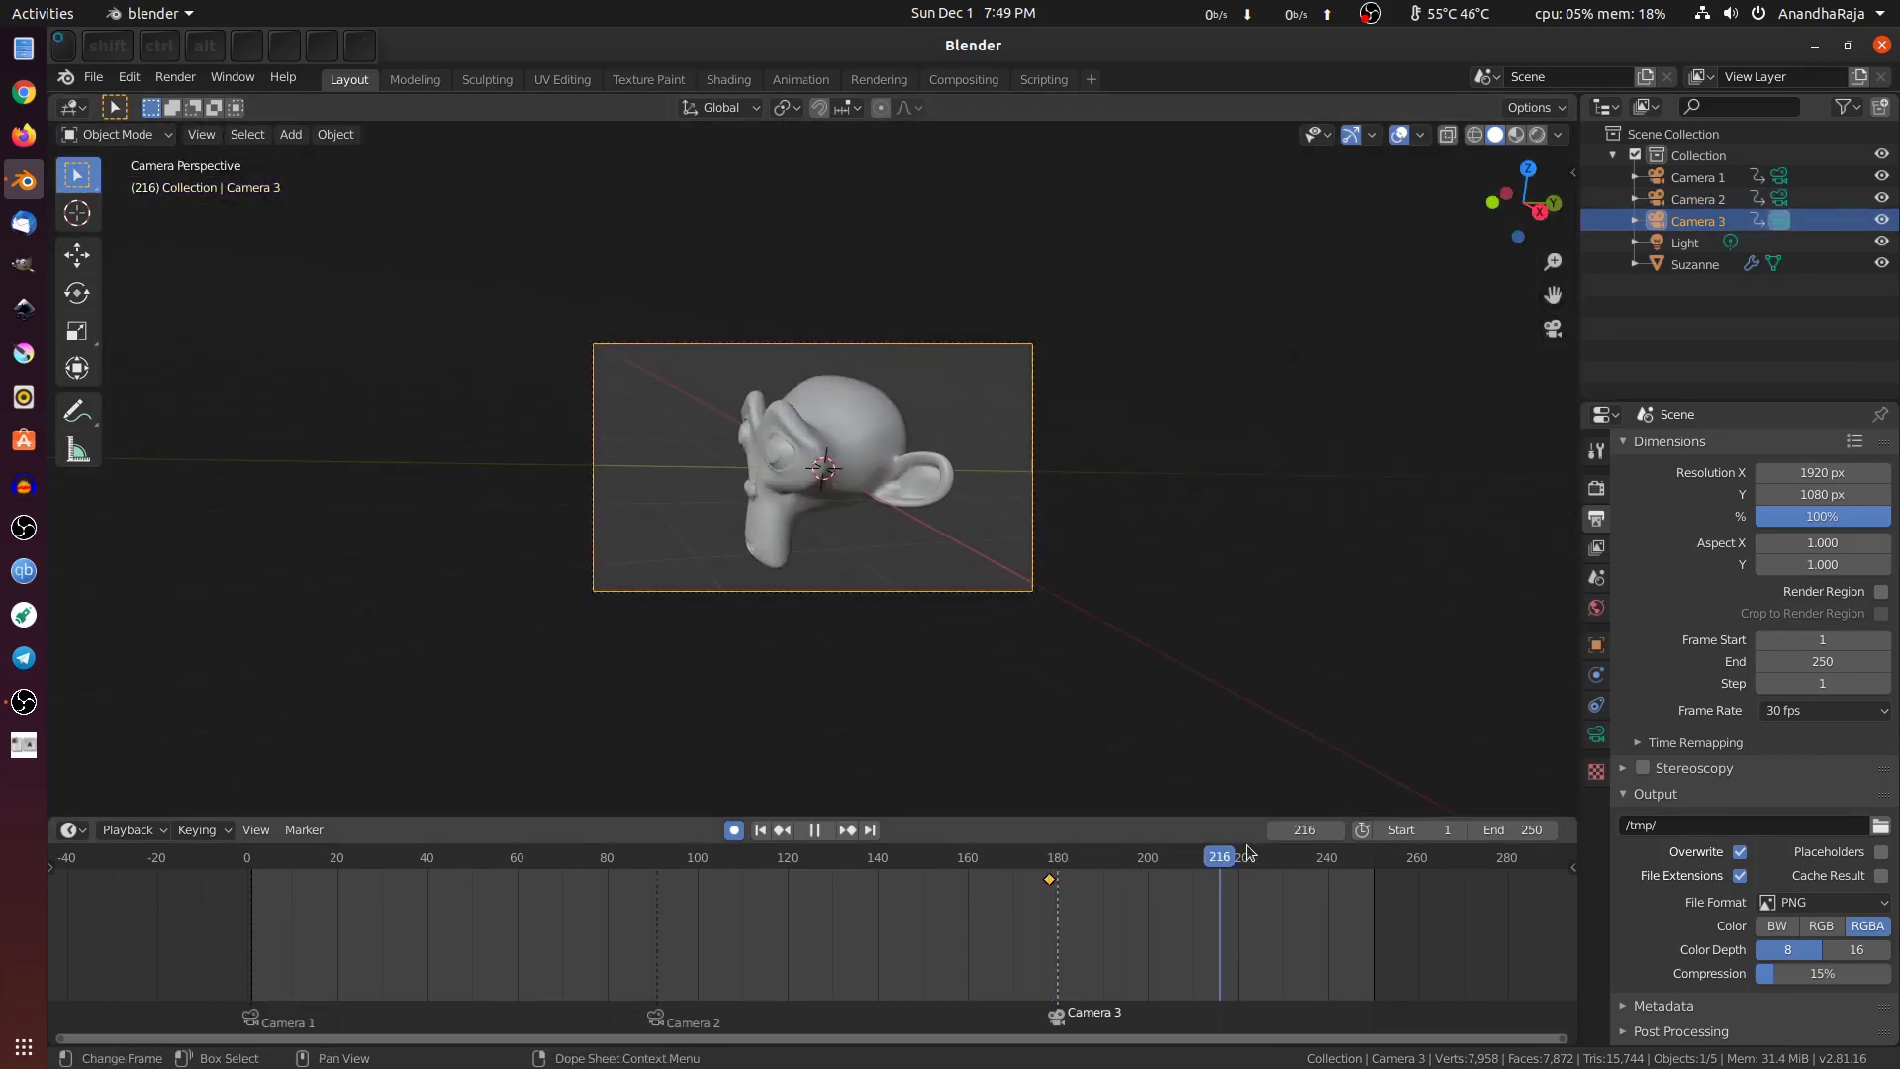
key("space")
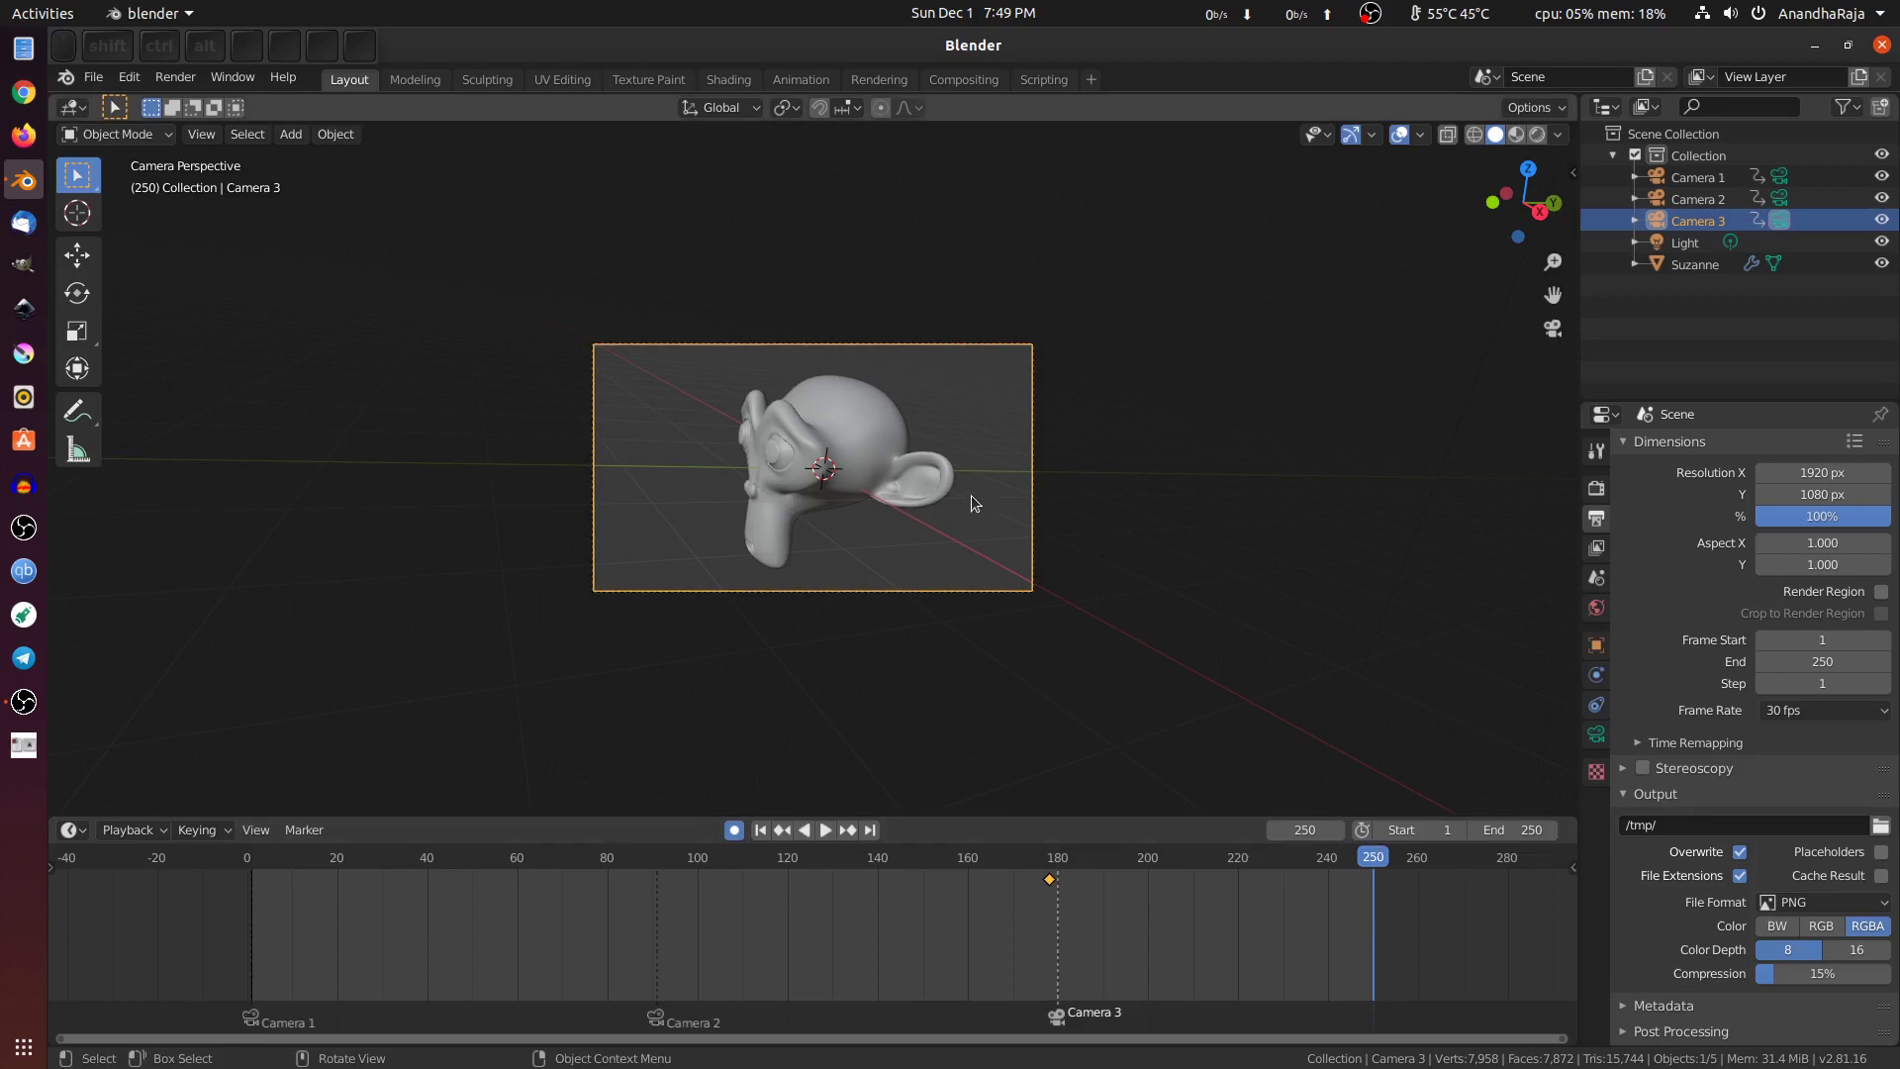
key("r")
left_click(1340, 581)
key("g")
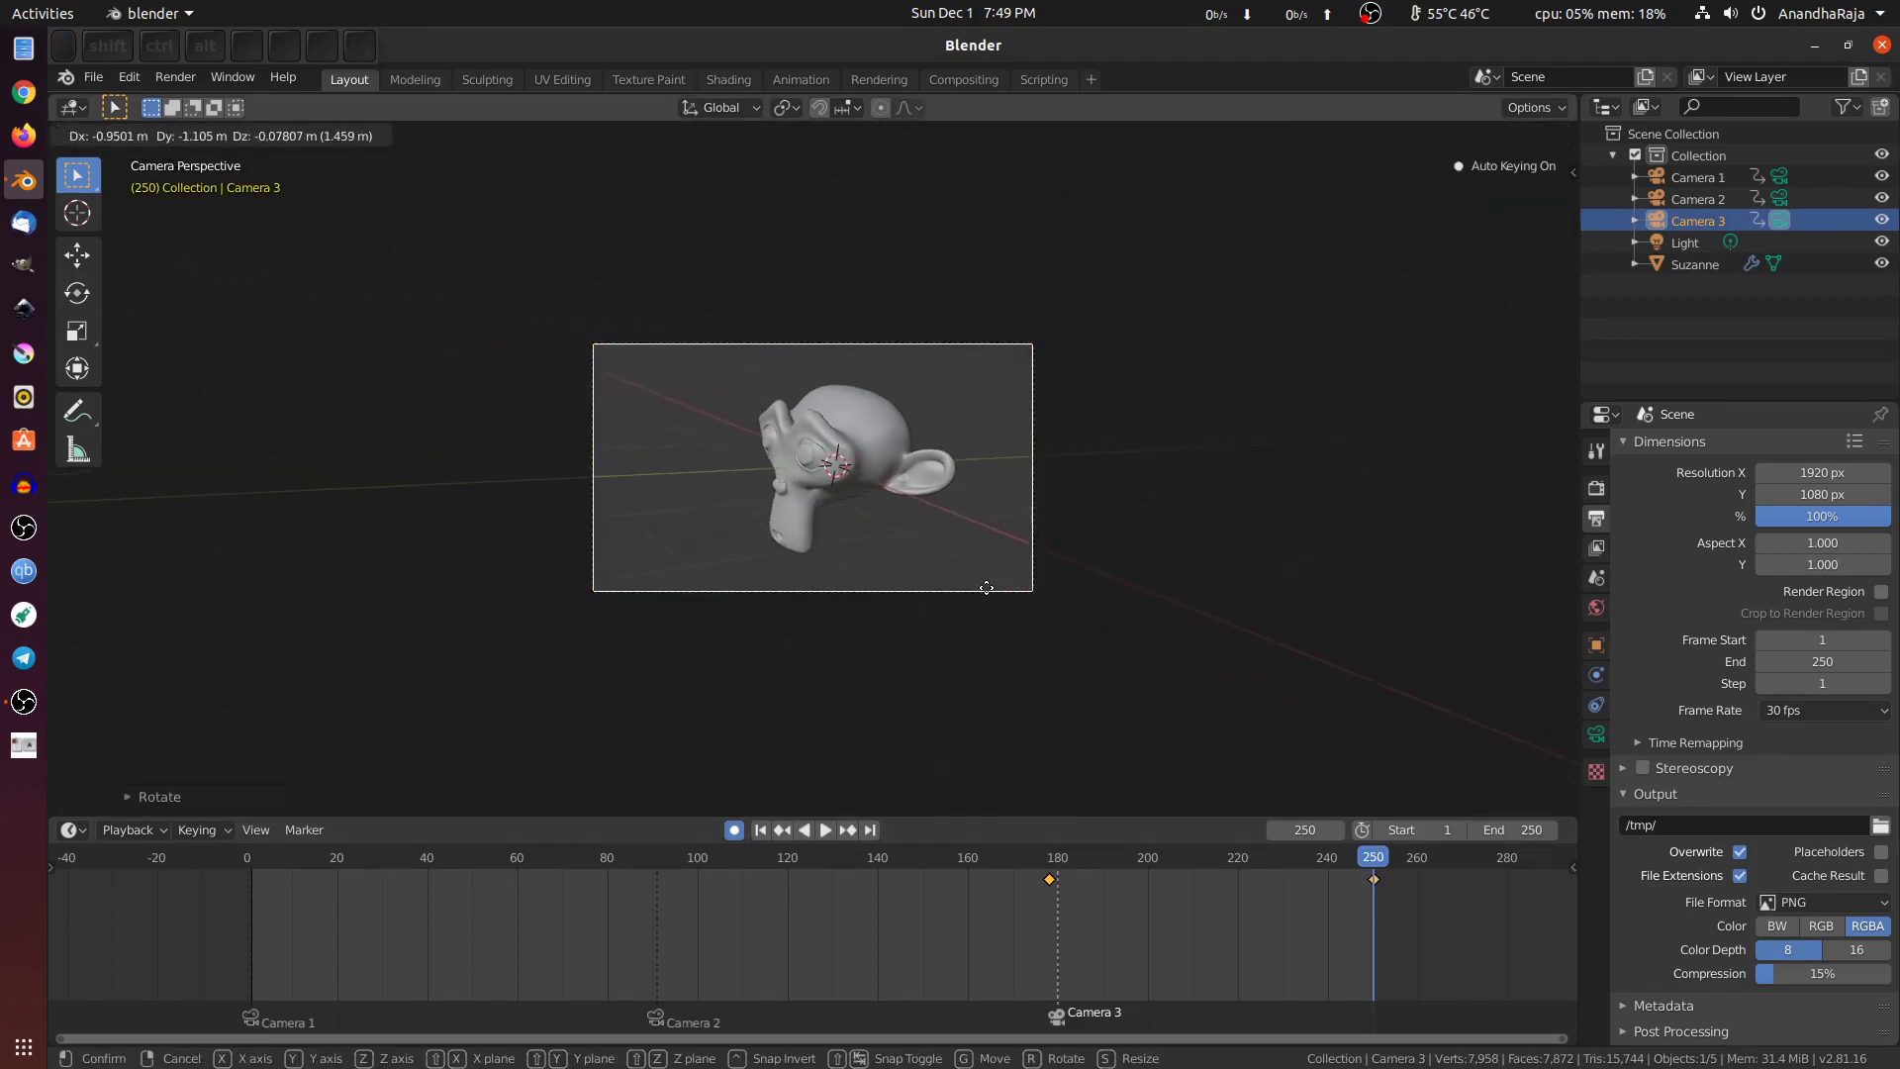
left_click(1133, 693)
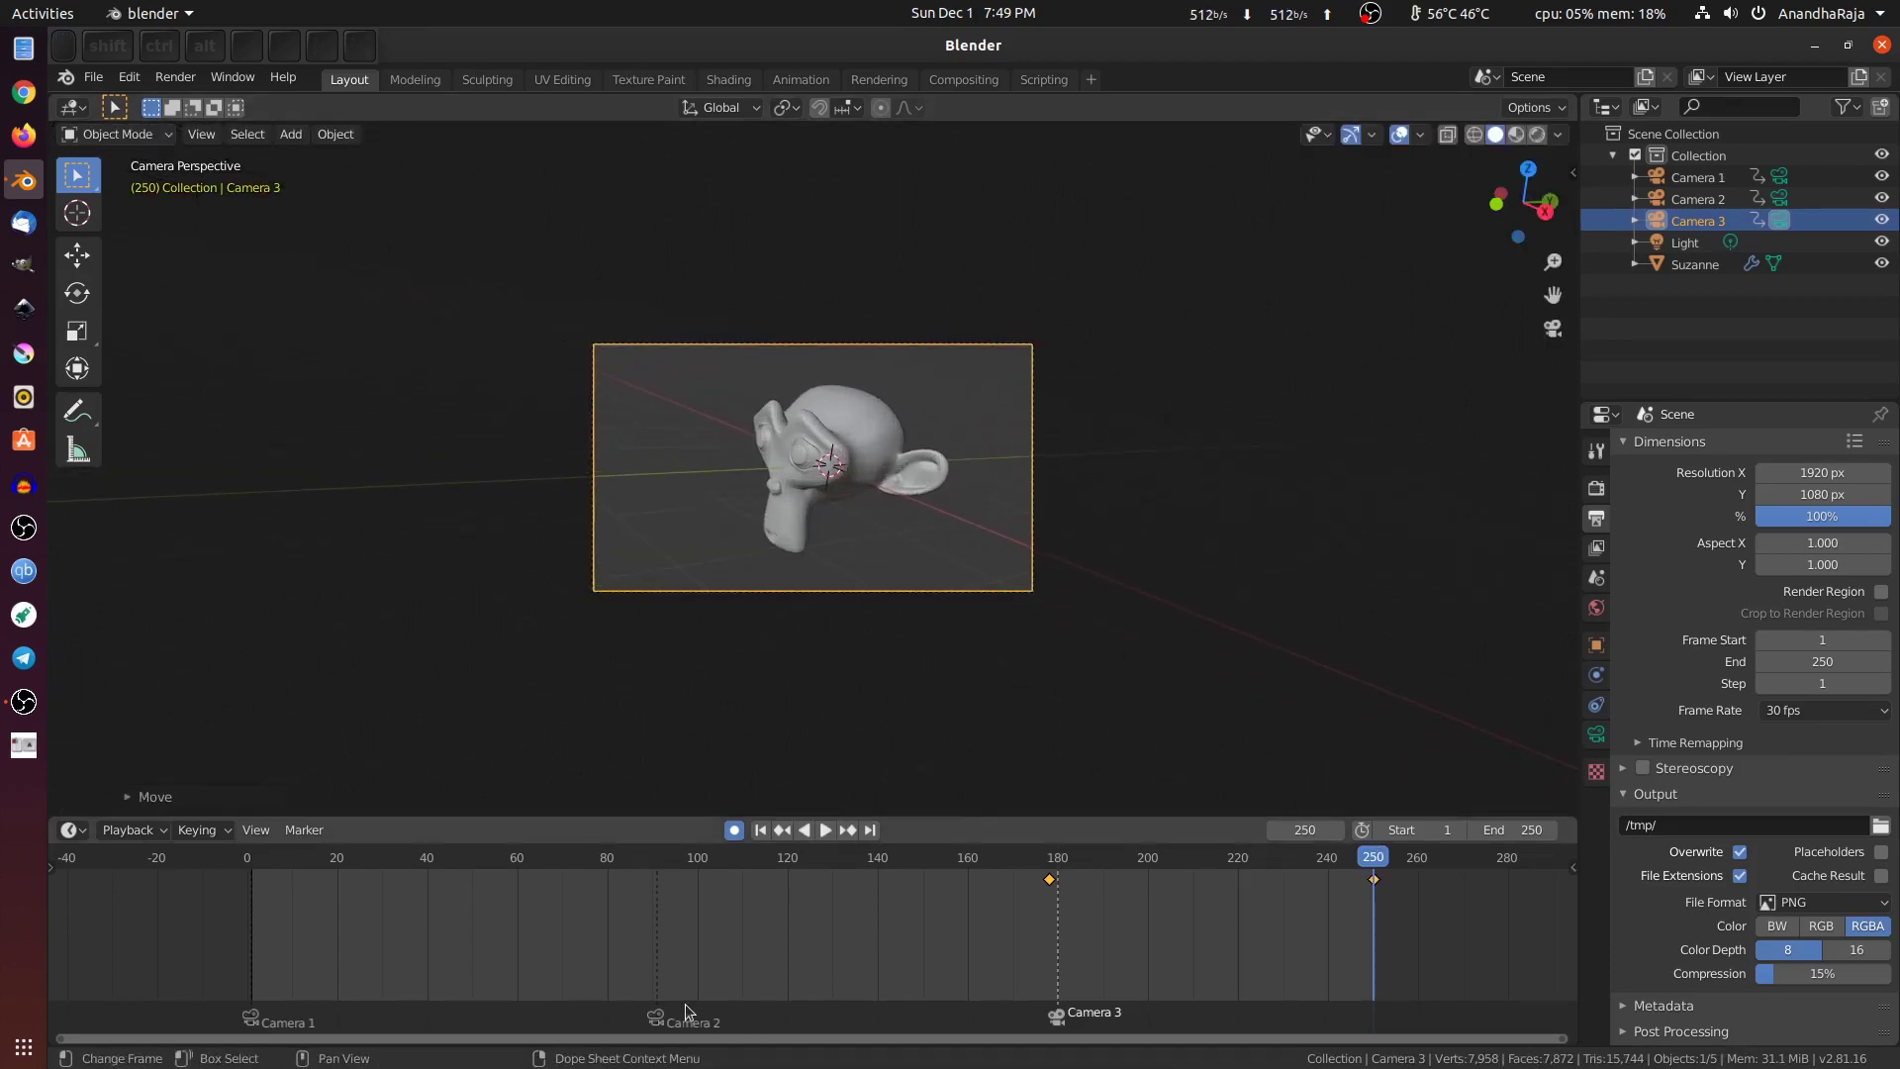
Step: Play the whole animation from frame 1 in the camera view to check the movements and switches of all three cameras
left_click(762, 829)
scroll(942, 600, "up", 5)
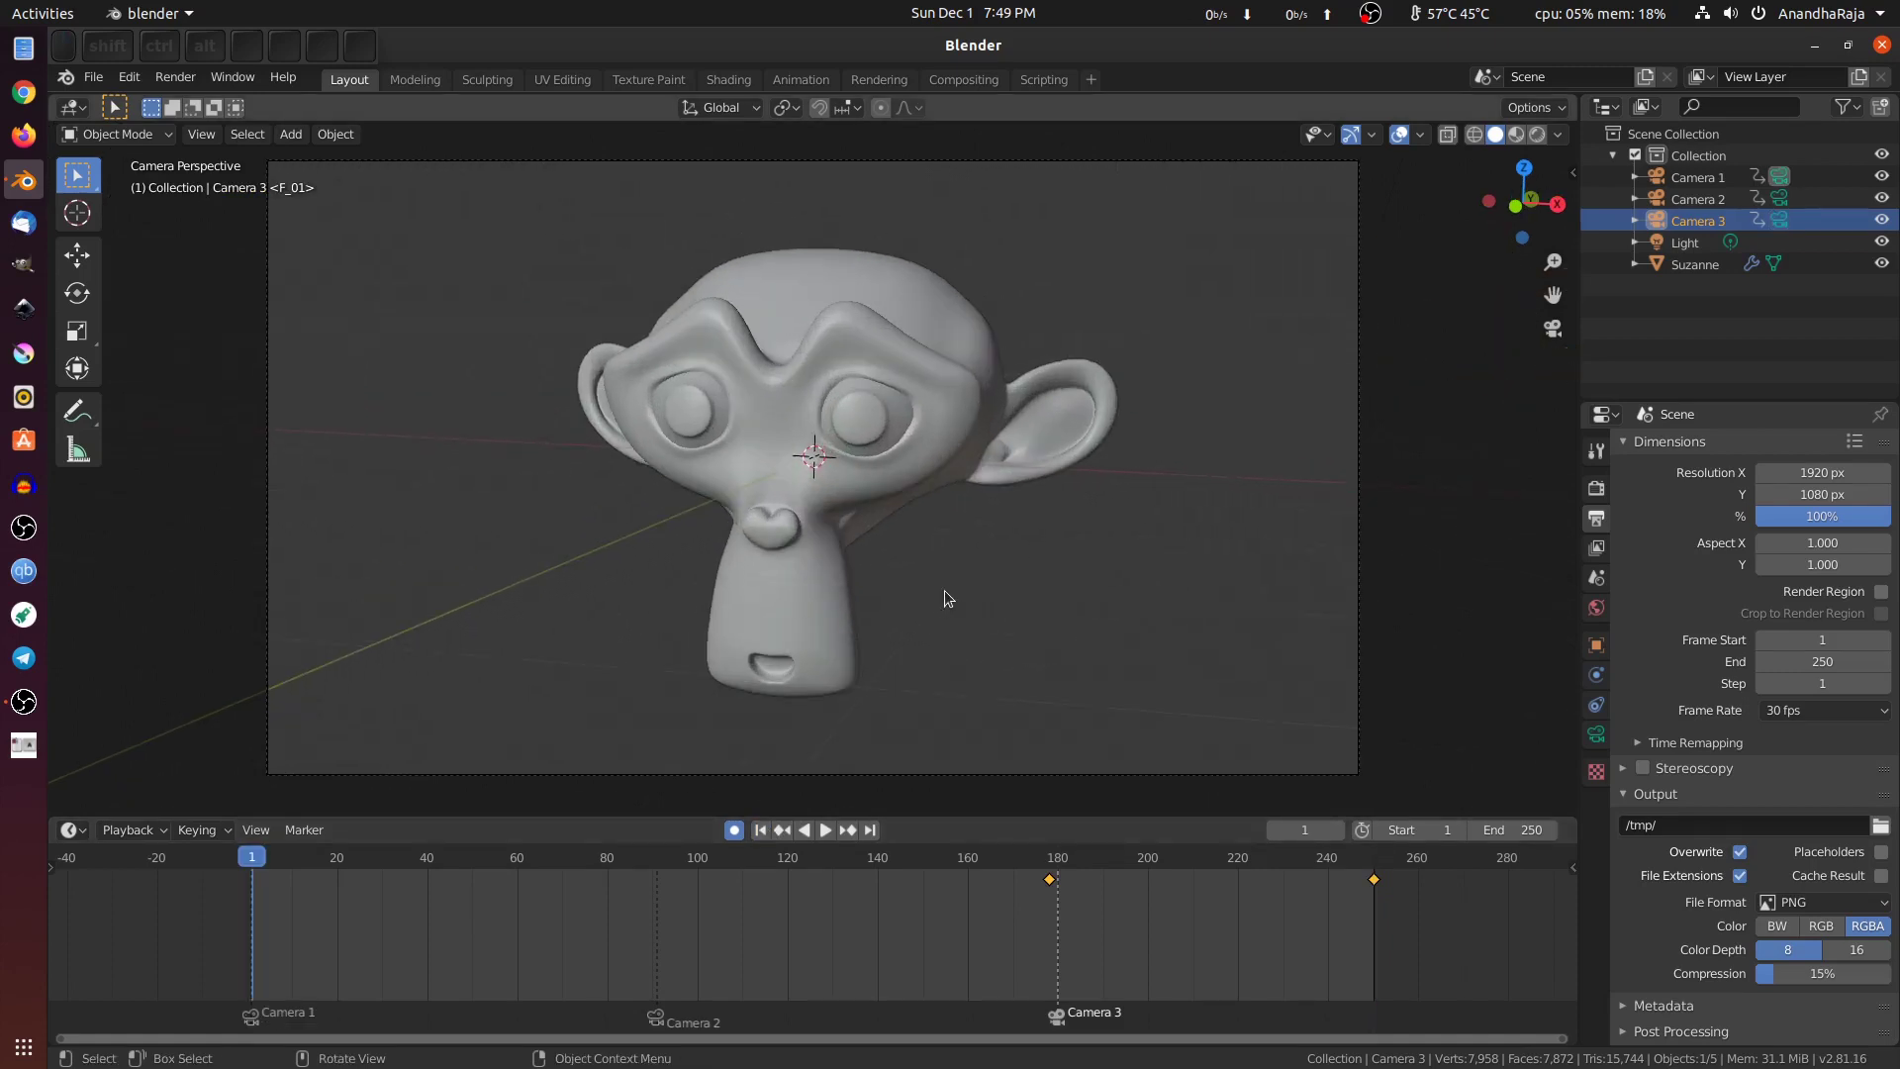
key("space")
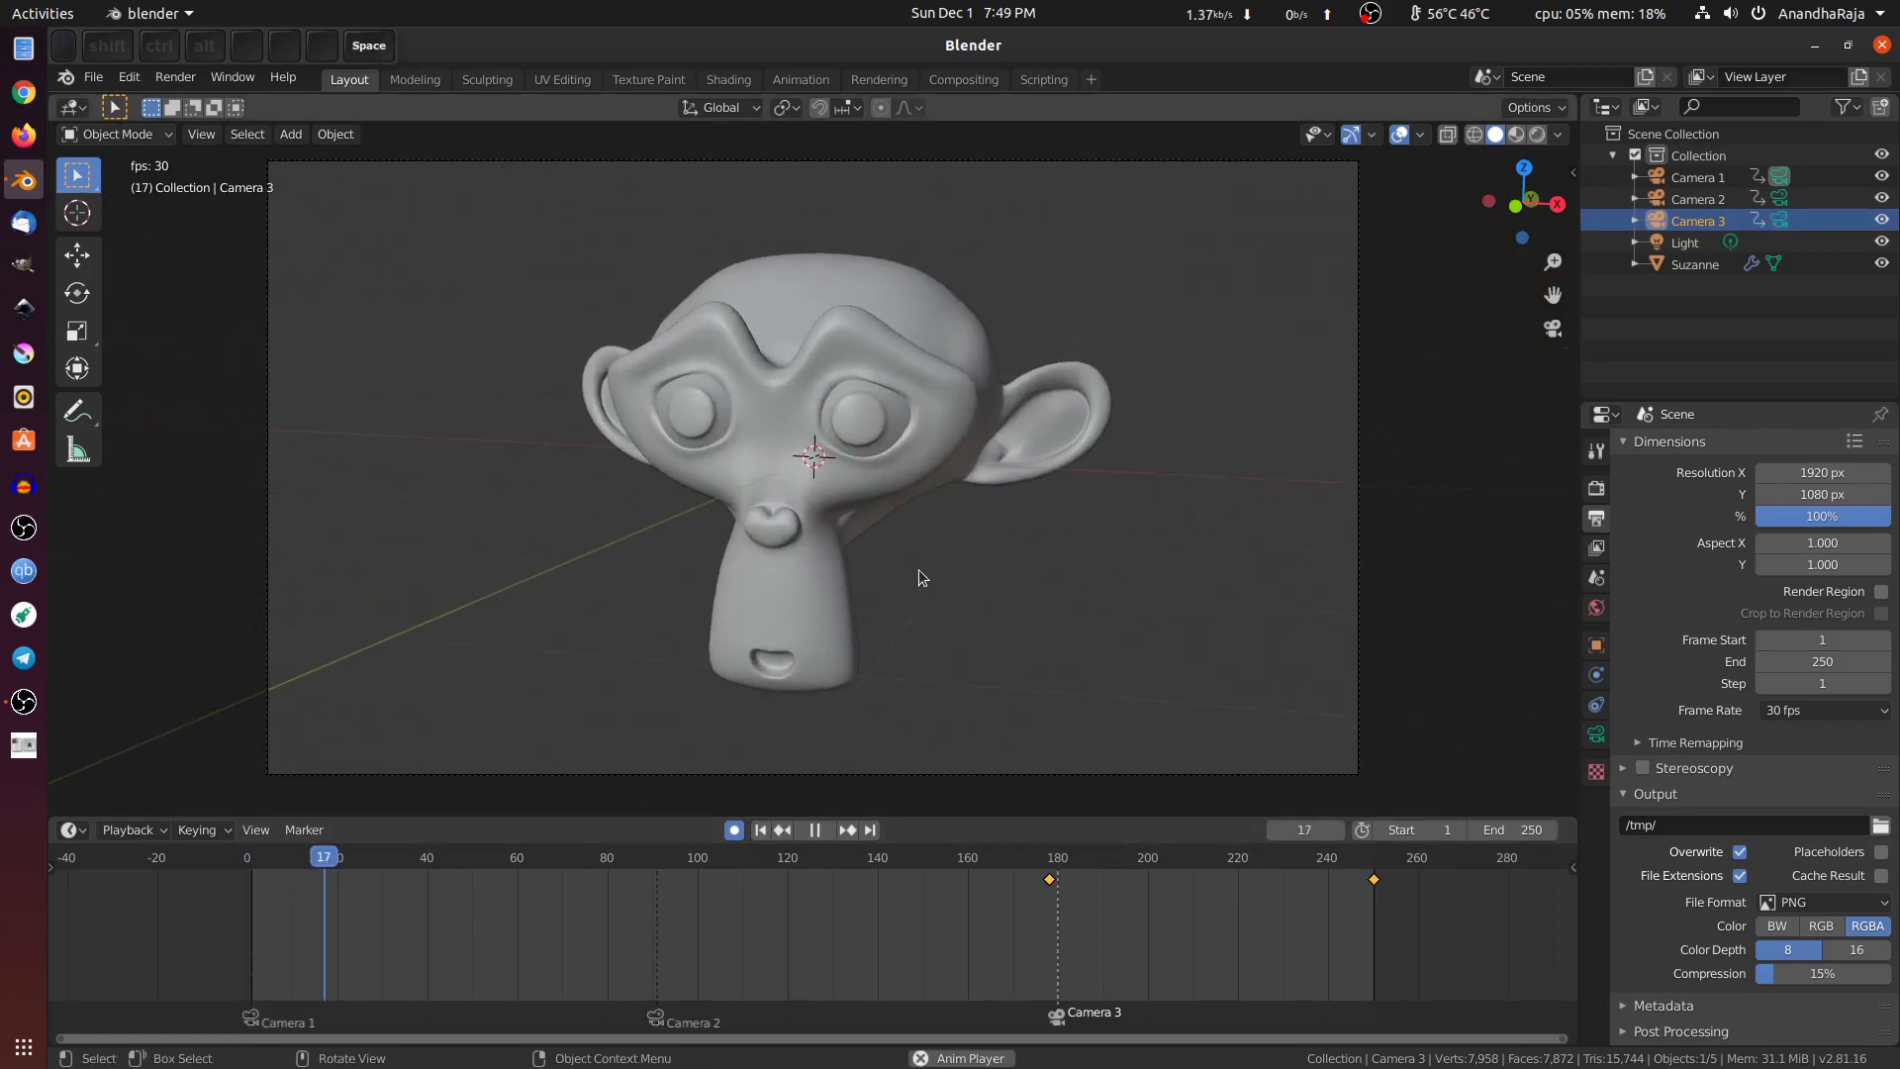